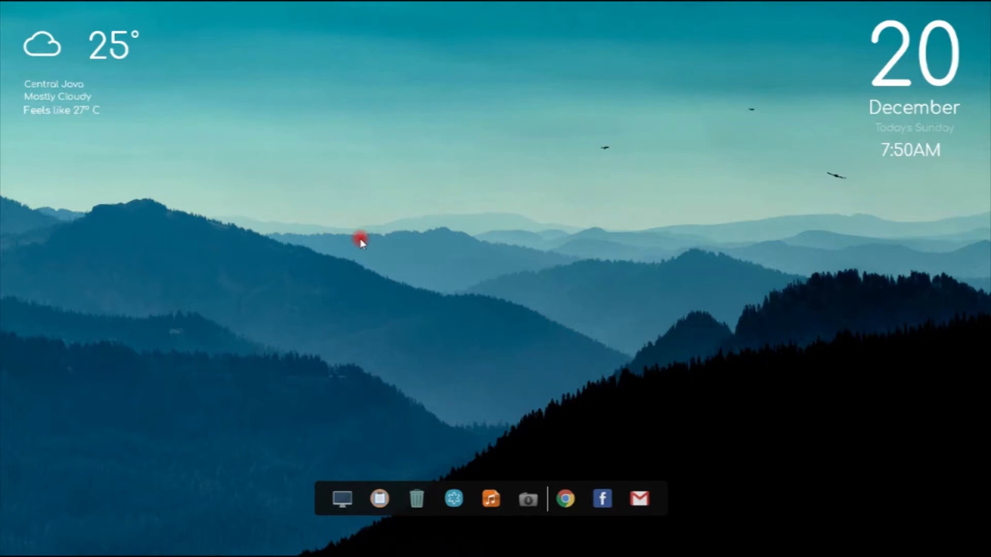
Switch to the Pelatihan Desain folder and open the sketch photo IMG_20201220_033841
key("alt+Tab")
key("alt+Tab")
key("alt+Tab")
key("alt+Tab")
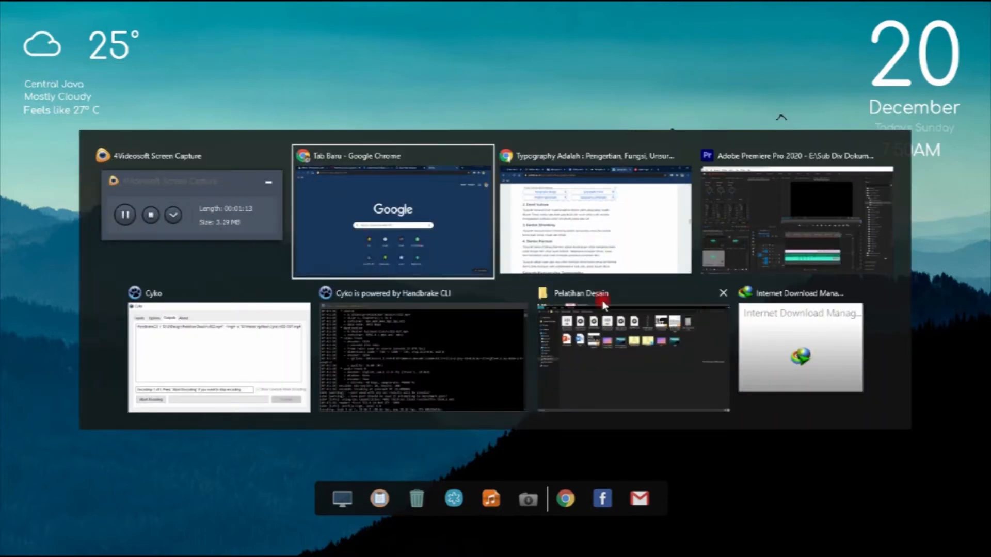
left_click(618, 328)
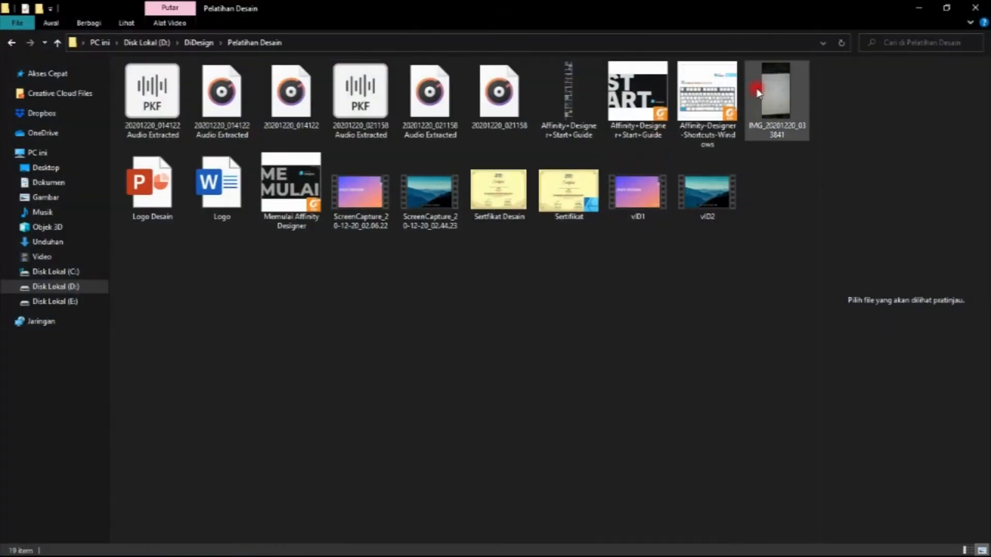
left_click(757, 92)
double_click(757, 91)
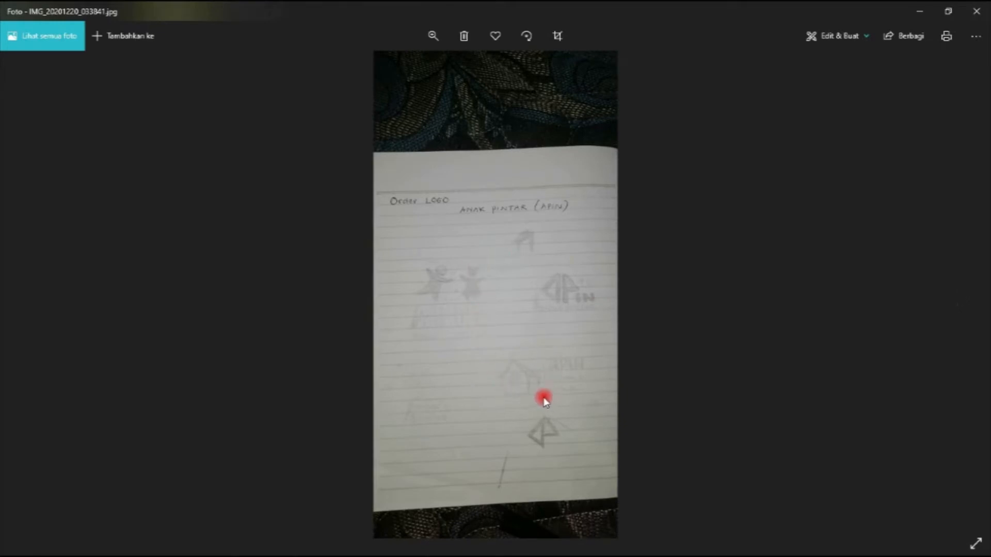
Examine the hand-drawn Anak Pintar (APIN) logo sketches in the photo, both close up and as a whole page
scroll(544, 400, "up", 2)
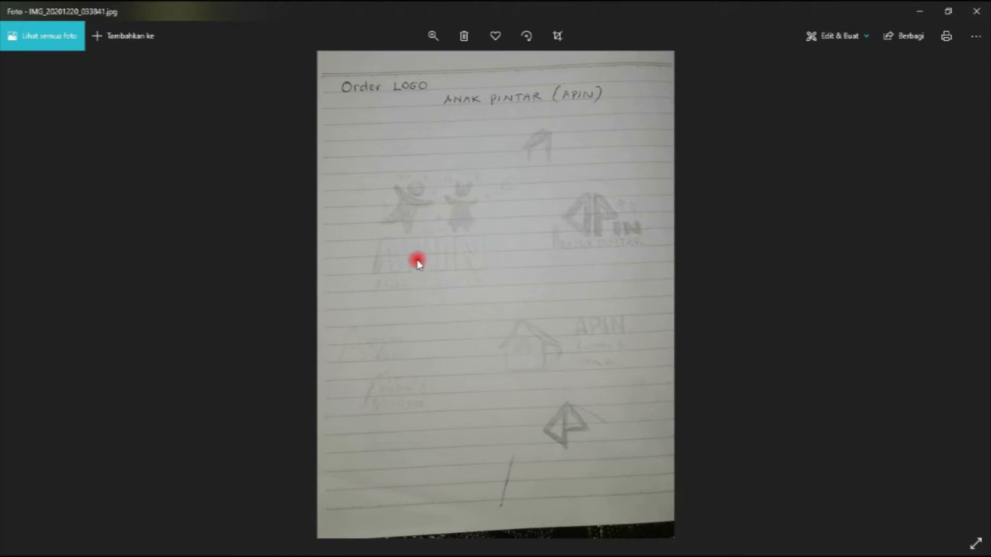
scroll(429, 235, "up", 1)
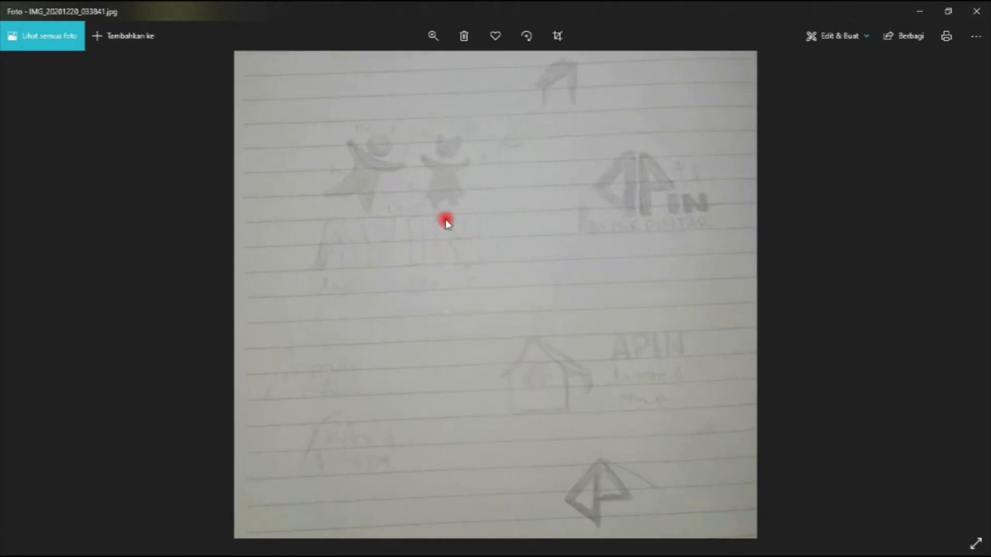
left_click_drag(490, 236, 491, 283)
scroll(492, 283, "down", 1)
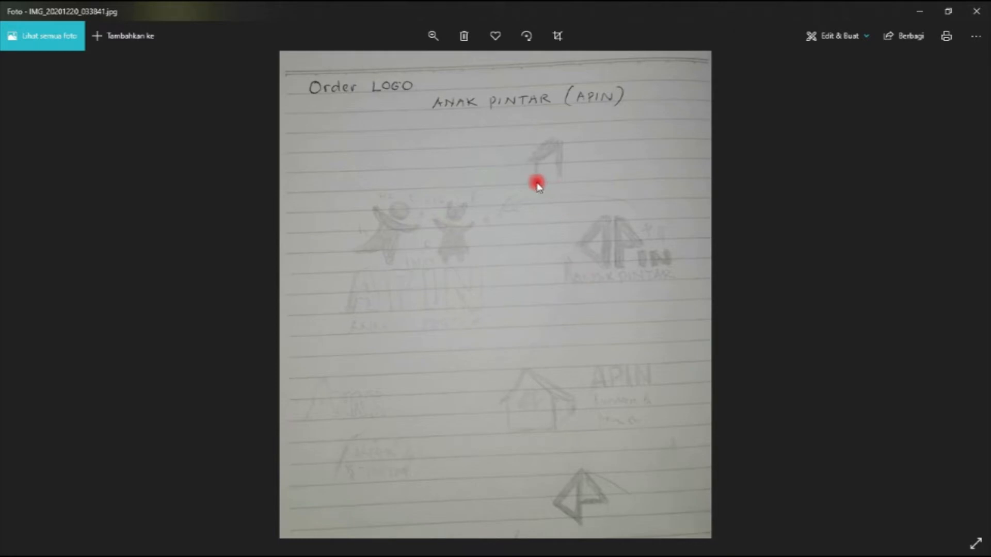
scroll(643, 249, "up", 1)
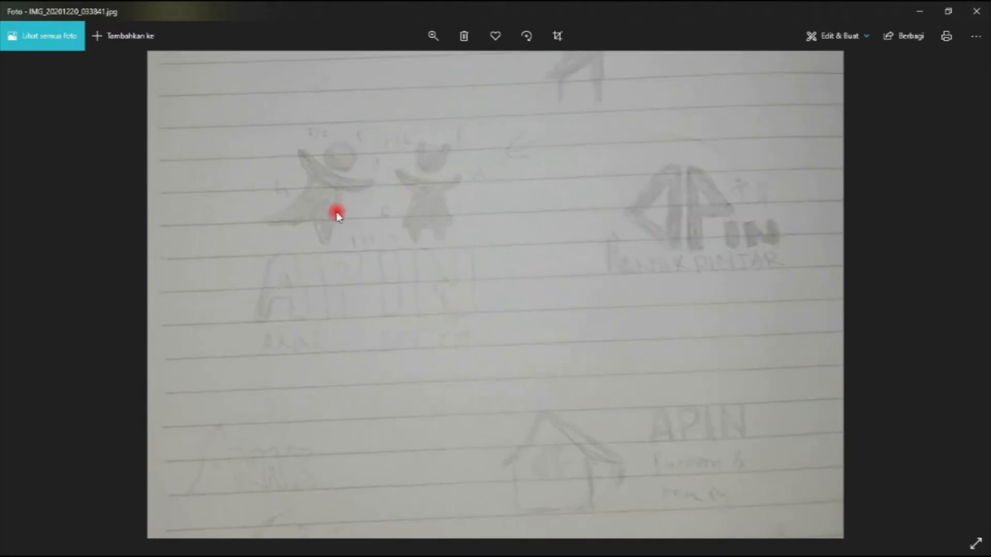
scroll(430, 251, "down", 1)
scroll(581, 281, "up", 1)
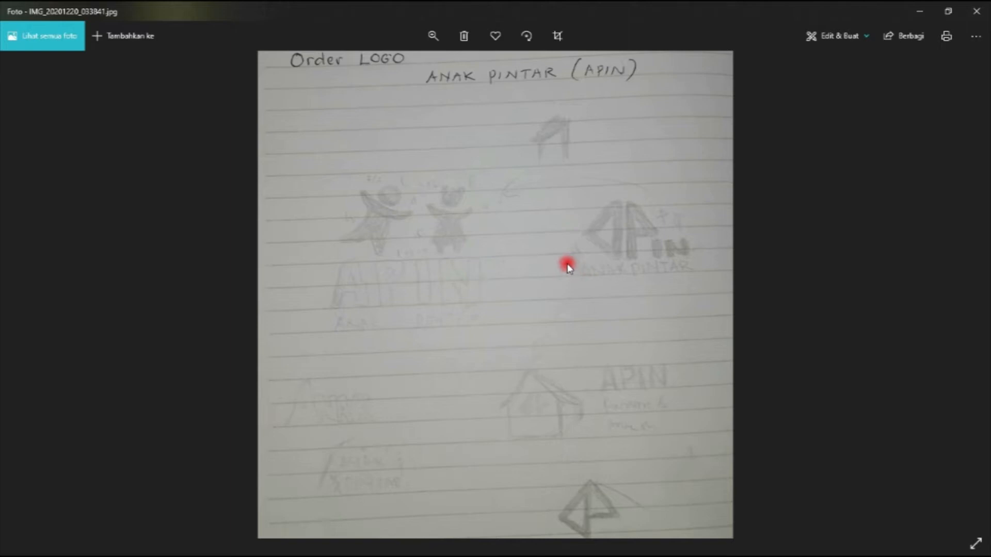
scroll(568, 264, "down", 3)
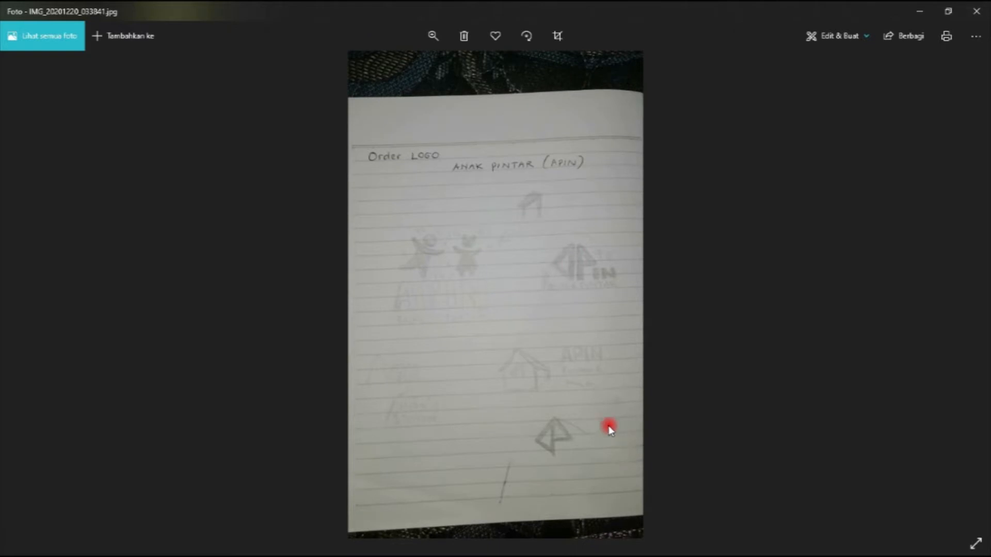
Leave the sketch photo, minimize the folder window and switch to Affinity Designer
key("alt+Tab")
key("alt+Tab")
key("alt+Tab")
key("alt+Tab")
key("alt+Tab")
key("alt+Tab")
key("alt+Tab")
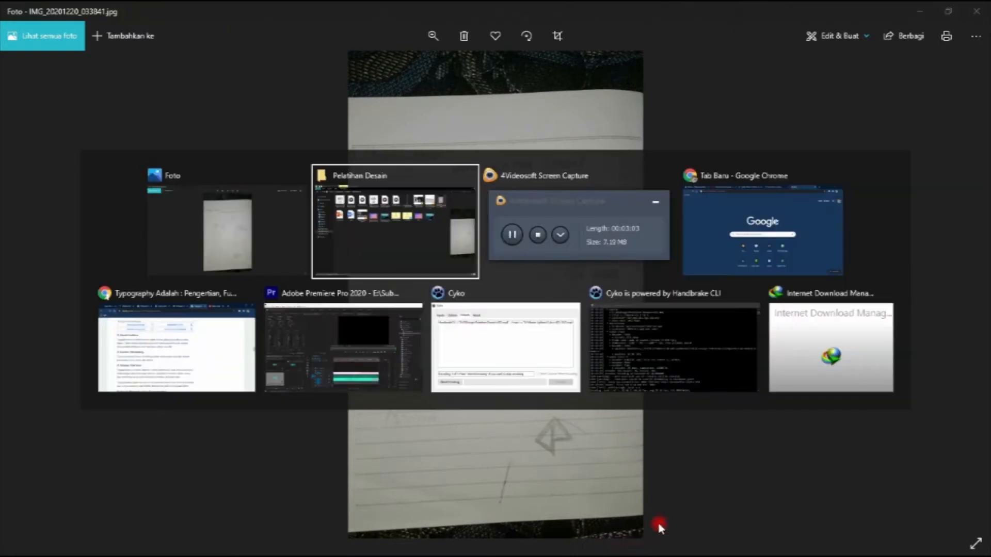
left_click(975, 543)
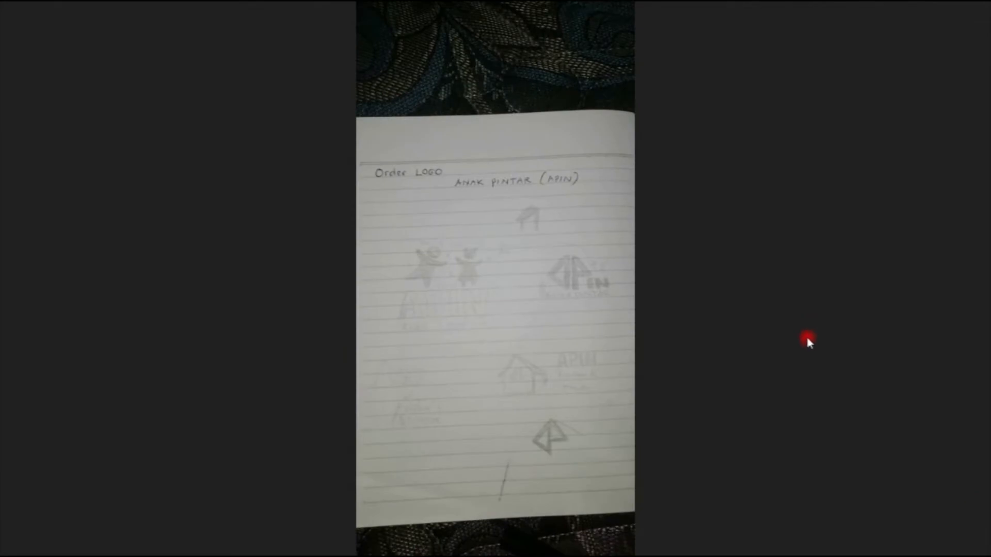
key("alt+Tab")
left_click(917, 10)
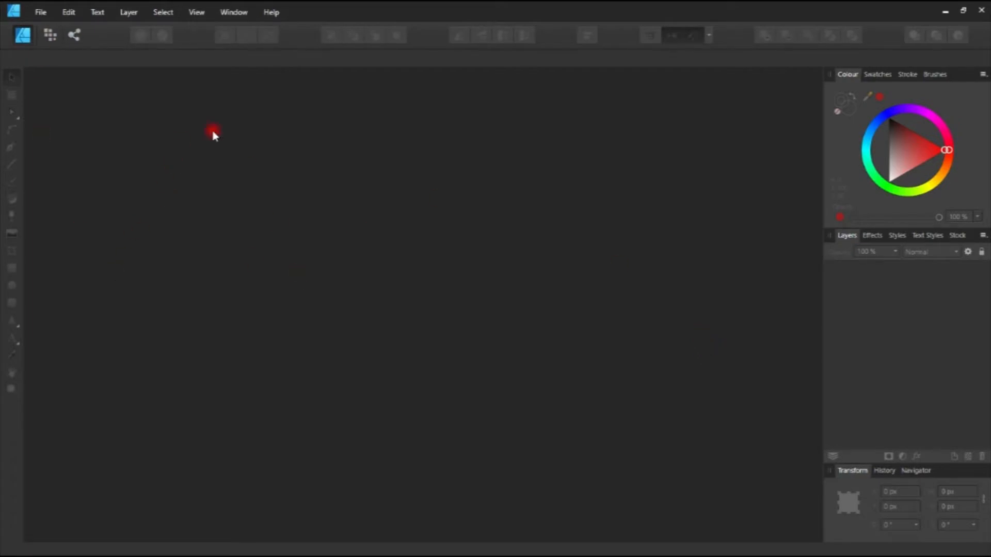
Look over the print page sizes and create a new document from the Story IG preset, 900 × 900 mm at 300 DPI
left_click(39, 14)
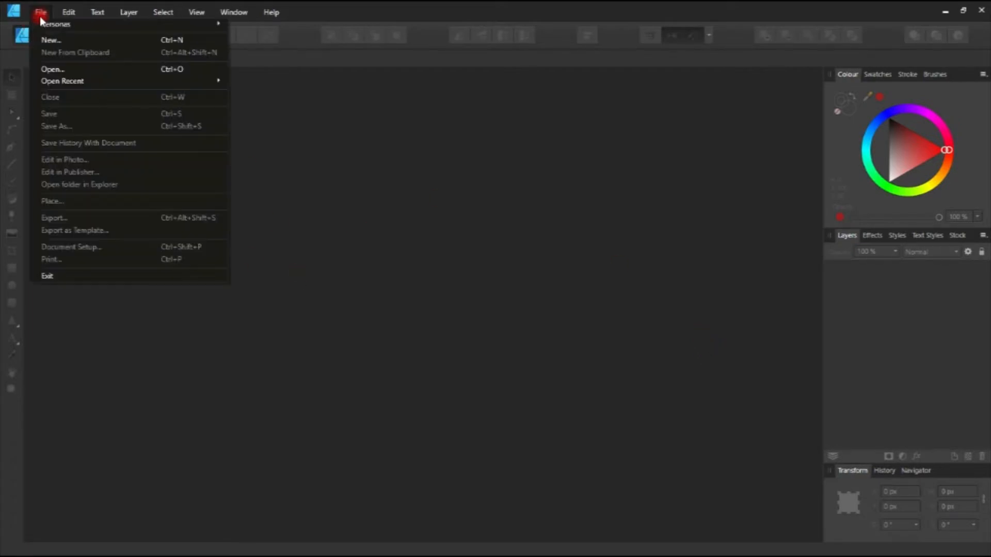
left_click(64, 39)
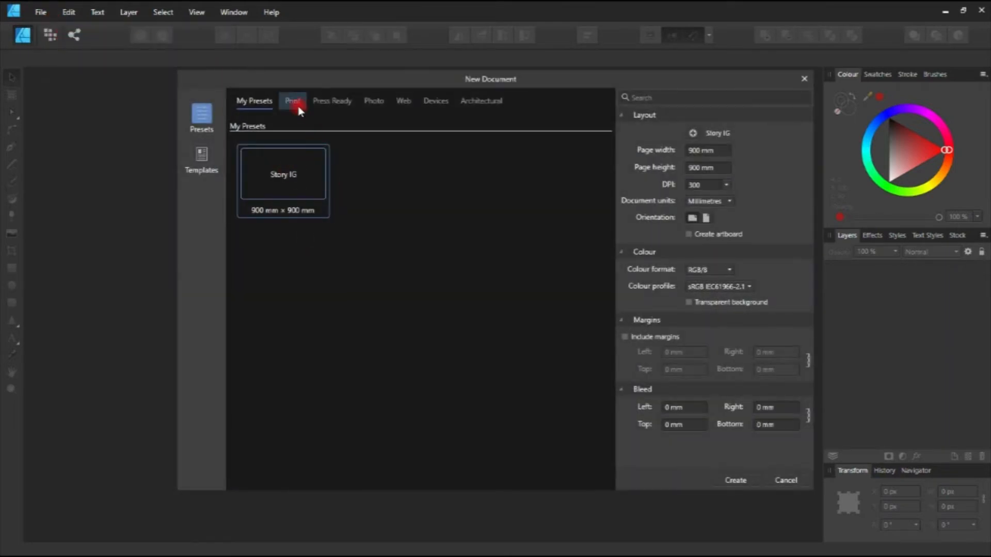
left_click(296, 105)
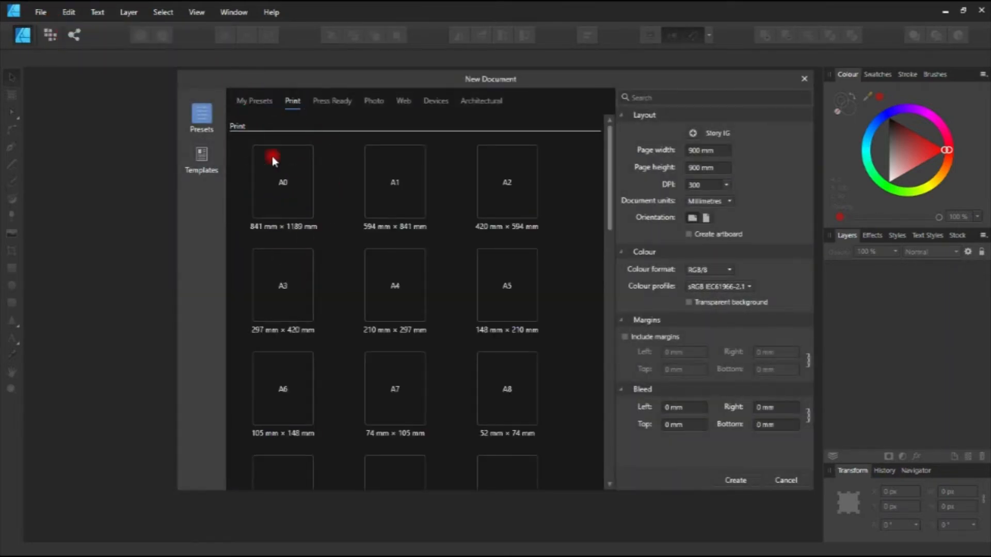
scroll(308, 278, "down", 5)
scroll(376, 320, "down", 8)
scroll(387, 333, "up", 6)
scroll(388, 335, "up", 6)
left_click(257, 103)
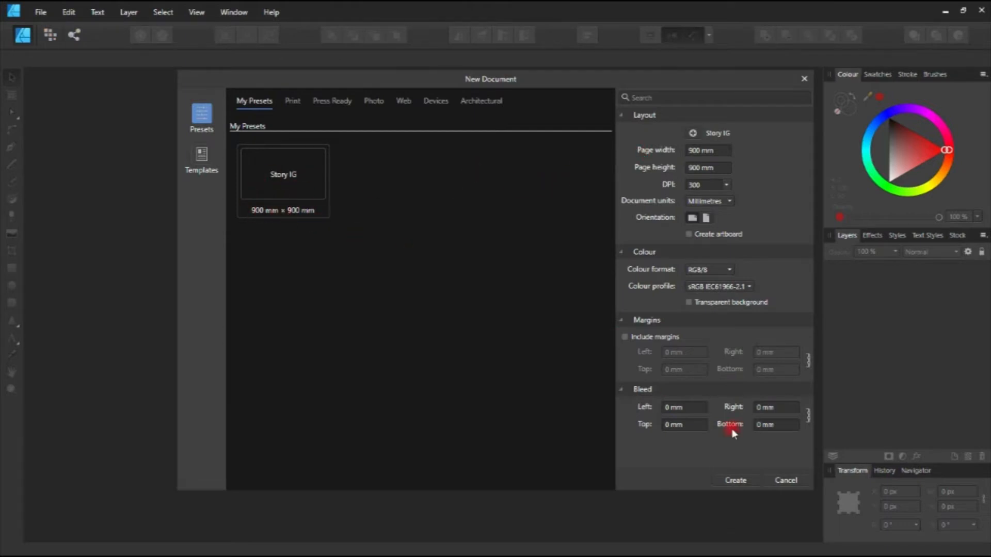
left_click(735, 481)
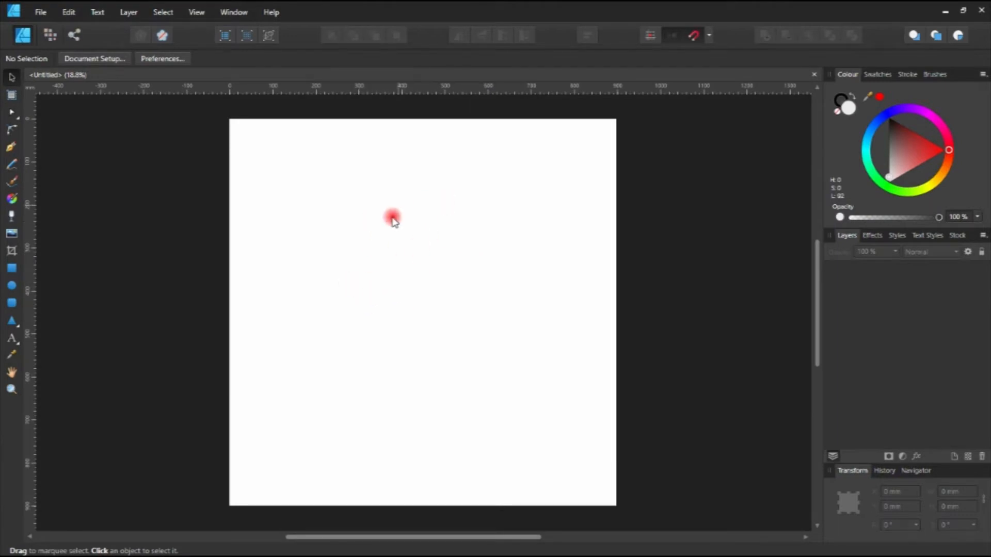
Place the sketch photo IMG_20201220_033841 from the Pelatihan Desain folder onto the blank page
key("alt+Tab")
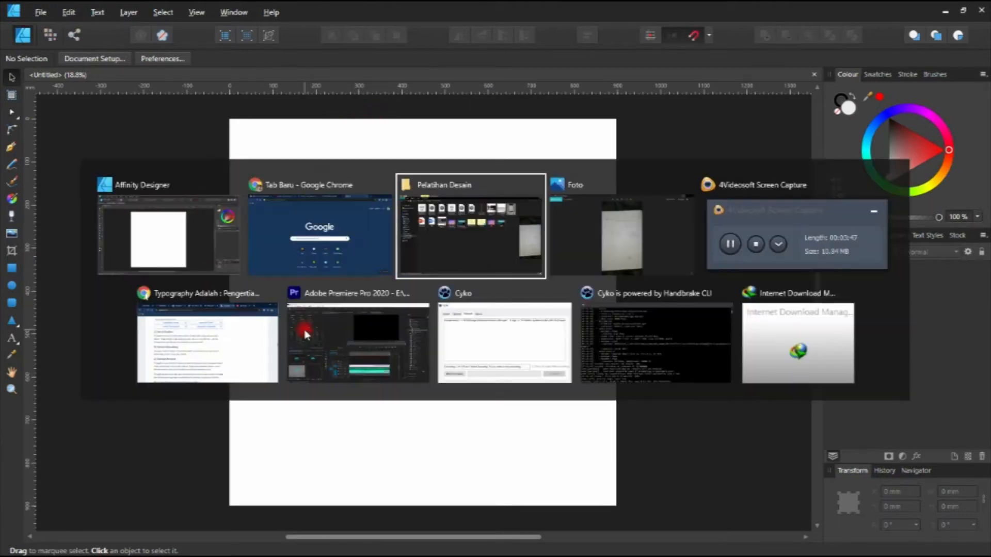
left_click(511, 236)
left_click_drag(777, 99, 438, 231)
key("alt+Tab")
key("Tab")
key("Tab")
key("Tab")
key("Tab")
key("Tab")
key("Tab")
key("Tab")
key("Tab")
key("Tab")
key("Tab")
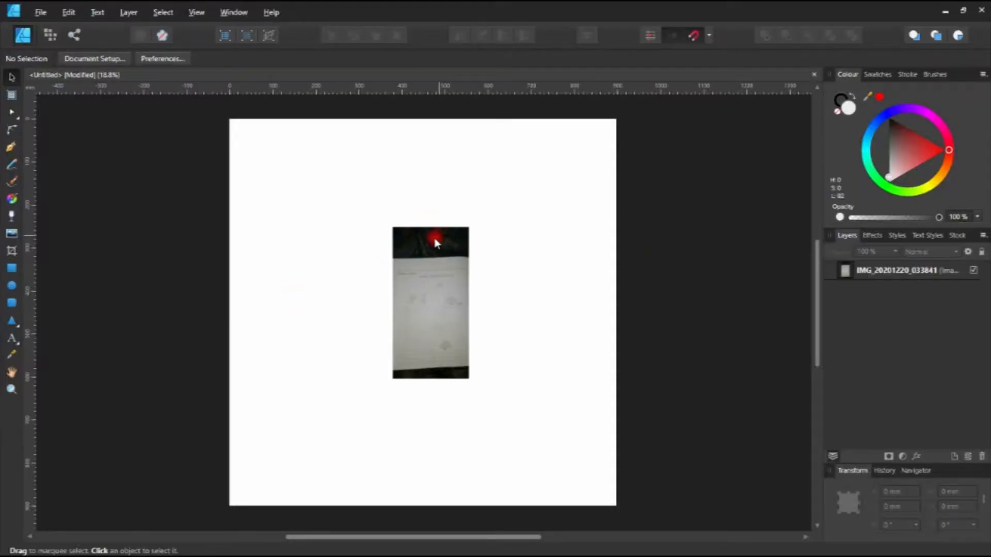
Move the sketch photo toward the page's upper left and enlarge it to about 359 × 718 mm
left_click_drag(449, 315, 313, 231)
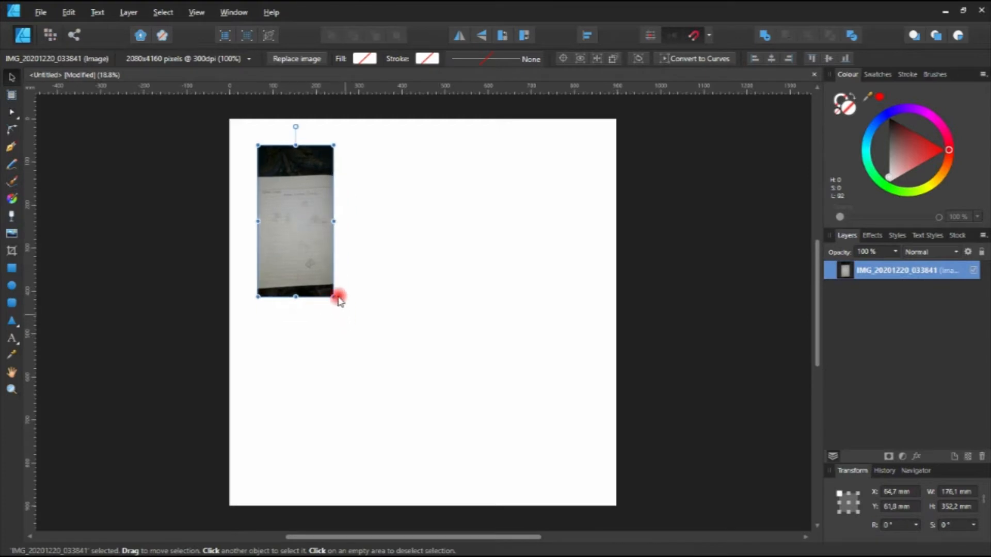
left_click_drag(334, 296, 395, 365)
left_click_drag(290, 340, 301, 312)
left_click(436, 314)
left_click(321, 301)
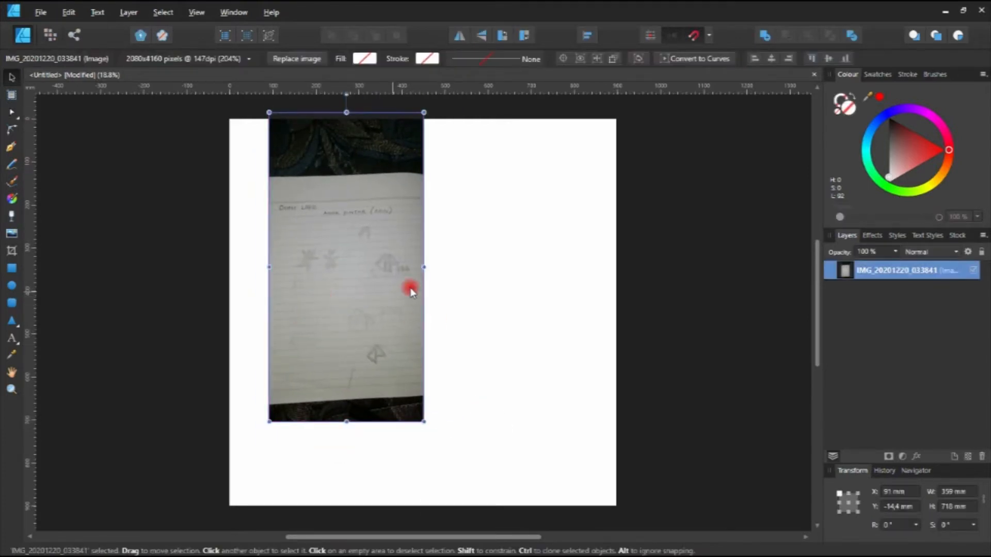
Crop the photo to the strip with the two figures and the APIN lettering sketch, about 359 × 136 mm
left_click(12, 250)
left_click_drag(347, 112, 351, 196)
left_click_drag(349, 424, 366, 287)
scroll(382, 266, "up", 3)
left_click_drag(296, 260, 316, 328)
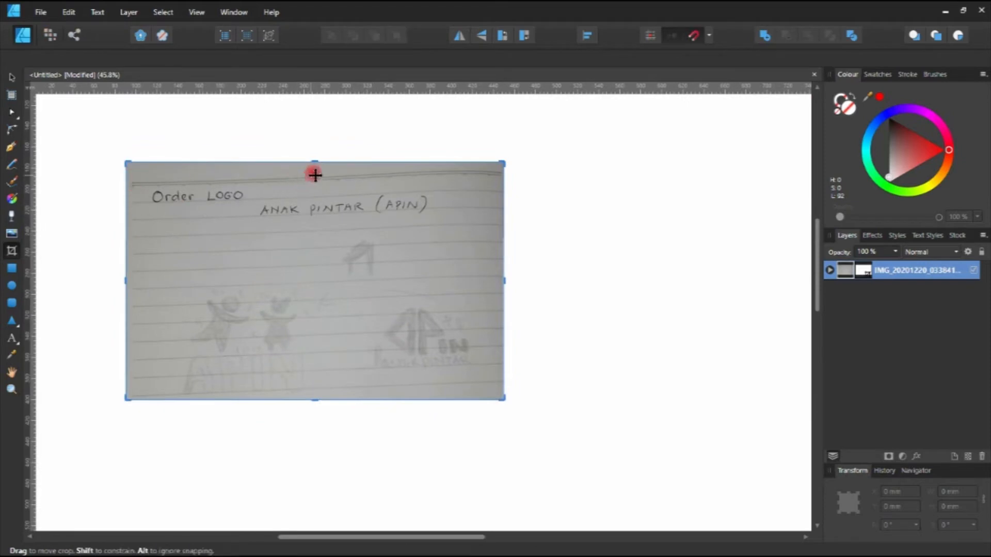
left_click_drag(314, 161, 295, 257)
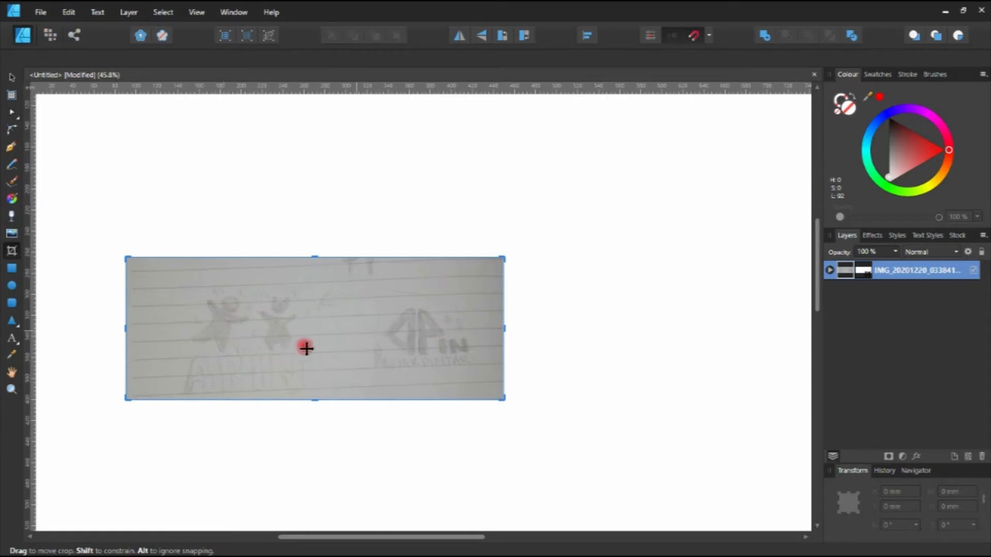
left_click(10, 77)
left_click(51, 98)
Move the cropped sketch near the page's upper-left corner, enlarge it to about 598 × 226 mm, and deselect it
scroll(257, 253, "down", 7)
left_click(293, 277)
scroll(287, 275, "up", 2)
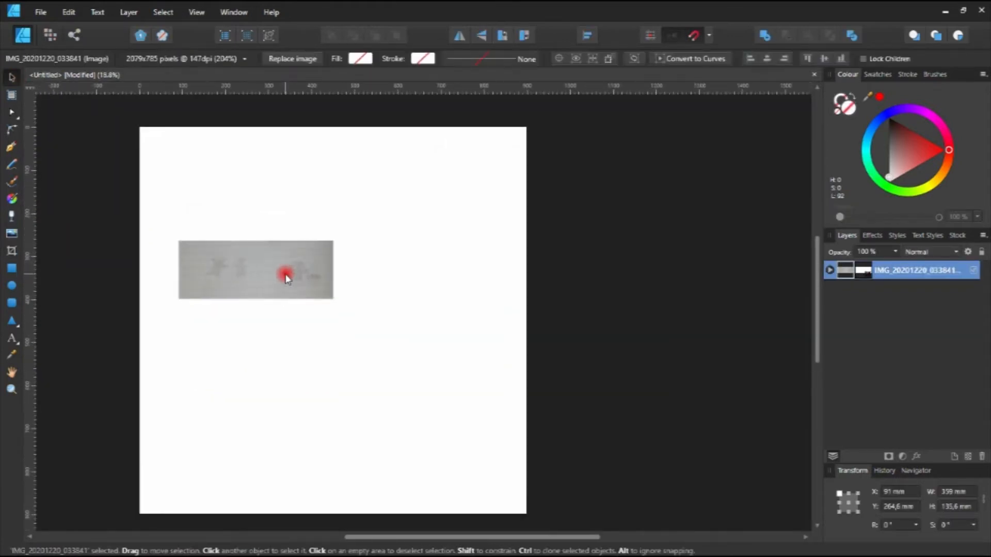
left_click_drag(283, 274, 274, 205)
left_click_drag(323, 230, 307, 213)
left_click(286, 264)
scroll(313, 201, "up", 1)
left_click(357, 263)
left_click(356, 303)
left_click(389, 243)
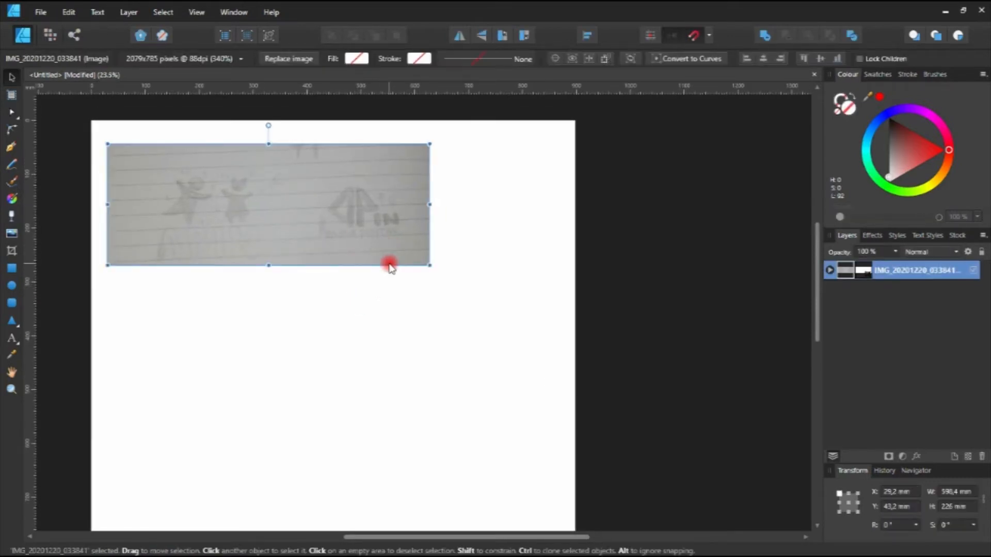
left_click(383, 287)
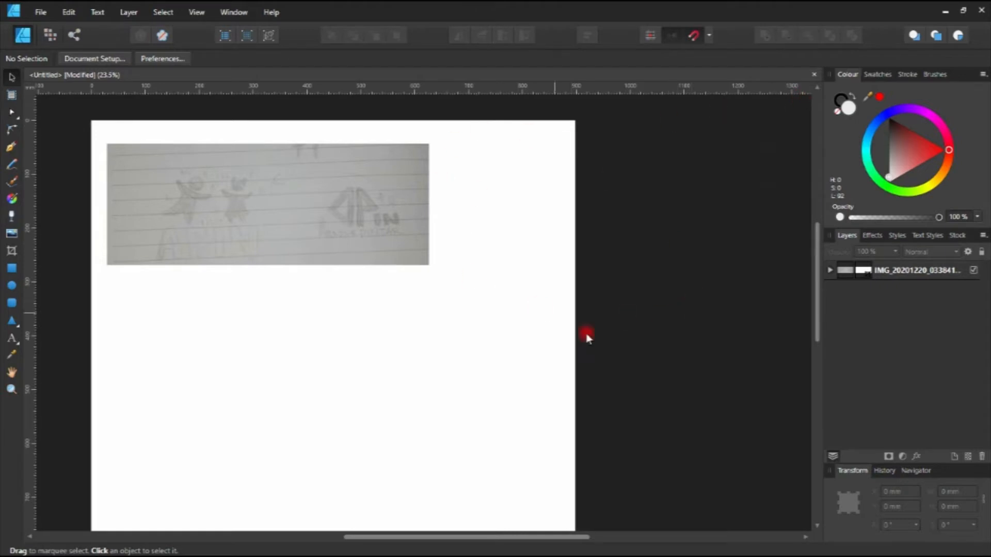
Review the list of available Studio panels, including Effects, Styles, Text Styles and Stock
left_click(195, 12)
mouse_move(267, 219)
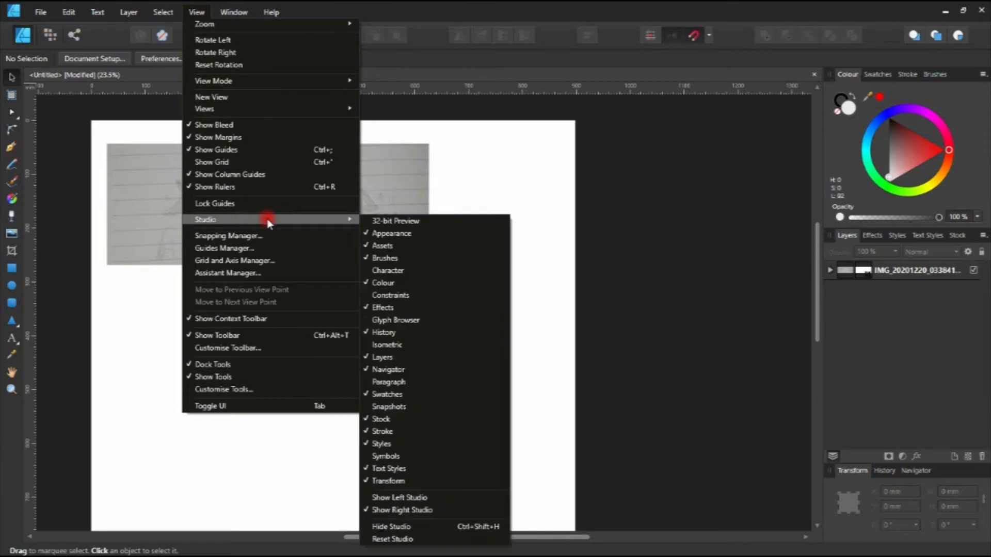
left_click(635, 257)
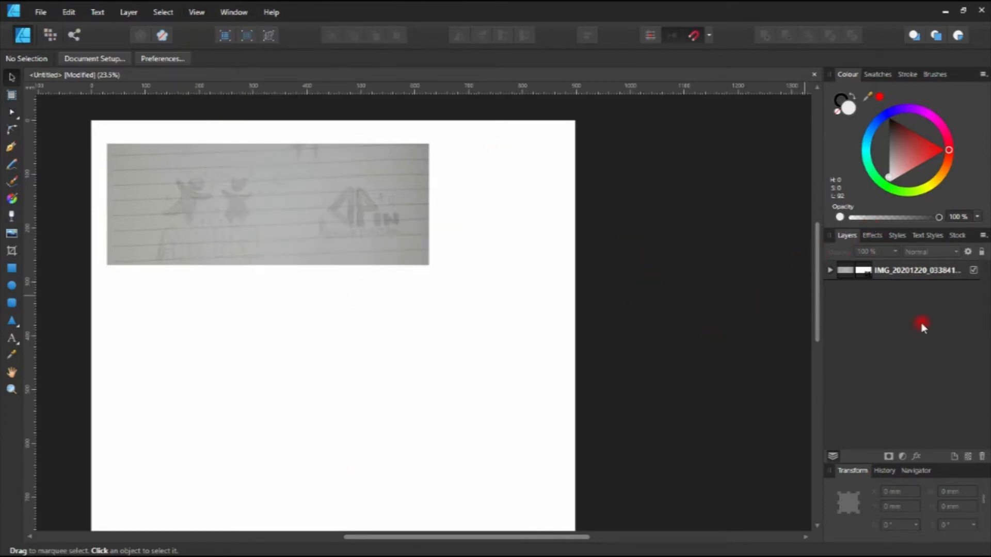
left_click(872, 236)
left_click(897, 236)
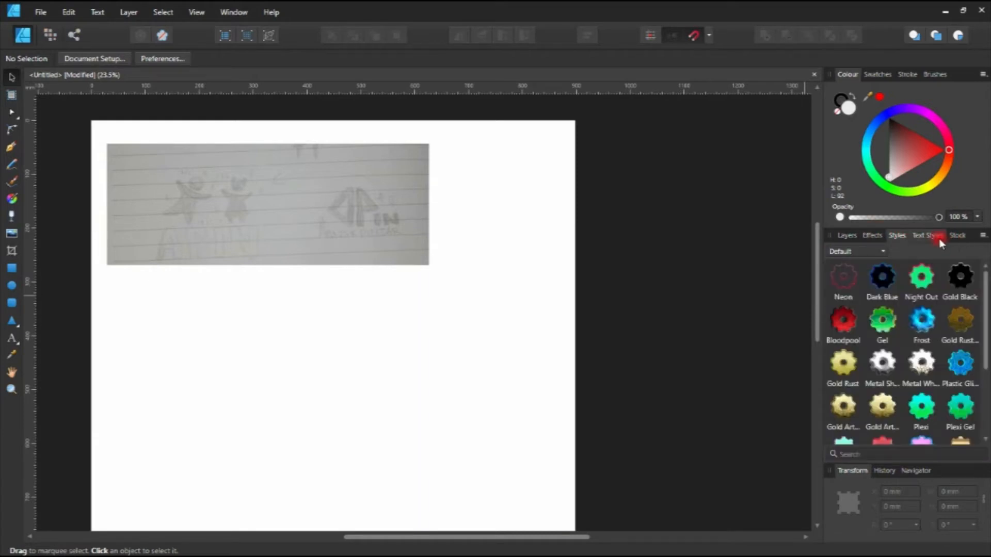
left_click(927, 236)
left_click(957, 236)
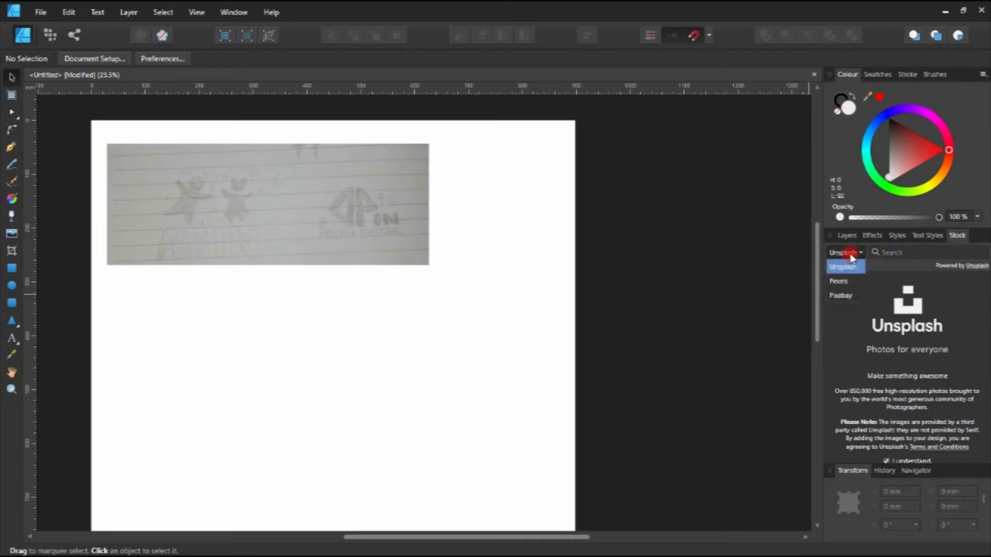
View the available stock image sources by switching between Pixabay, Pexels and Unsplash
left_click(841, 294)
left_click(846, 255)
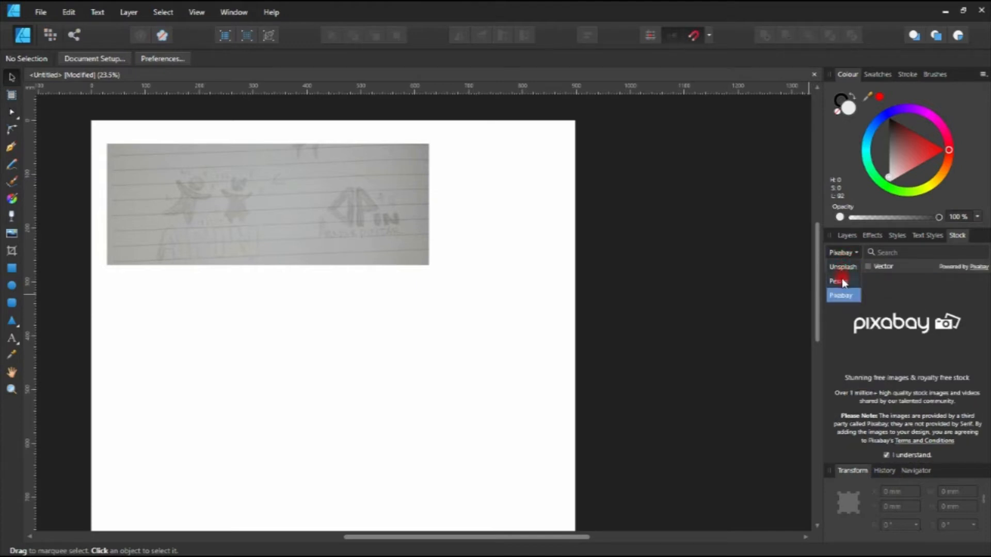
left_click(841, 281)
left_click(844, 253)
left_click(845, 268)
left_click(846, 253)
left_click(845, 280)
left_click(846, 255)
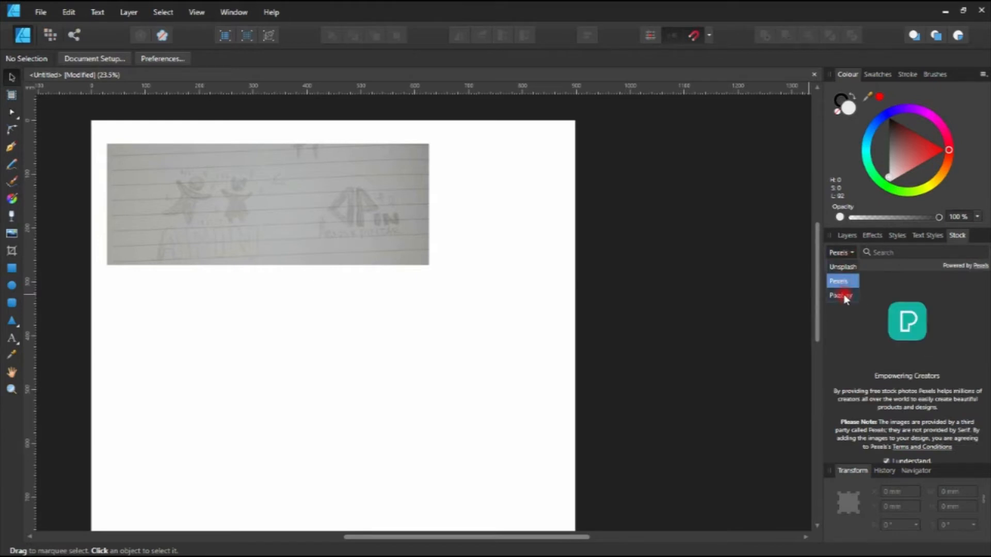
left_click(843, 267)
left_click(849, 254)
left_click(850, 281)
left_click(849, 253)
left_click(841, 295)
Search the stock images for "leaf" in Pexels and repeat the search with Unsplash as the source
left_click(844, 254)
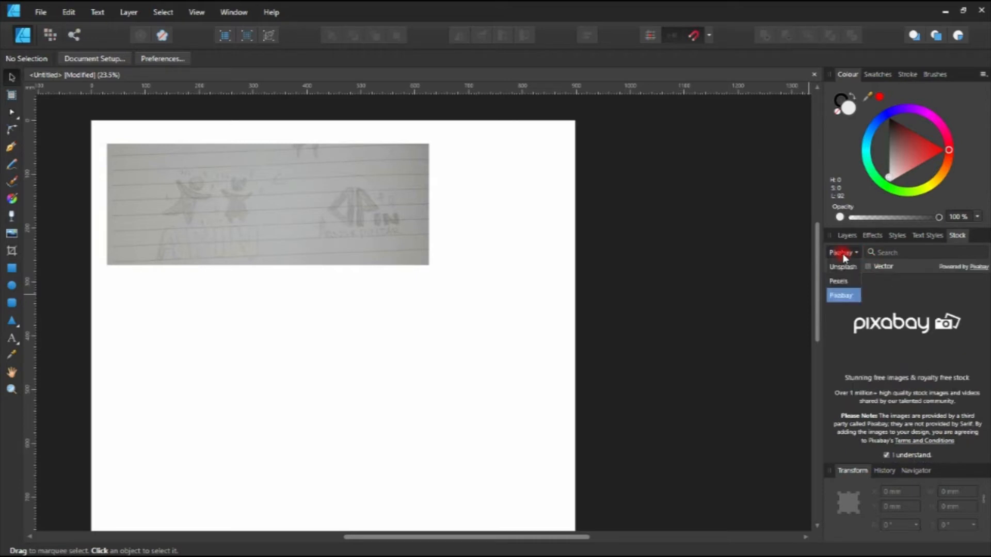
left_click(845, 283)
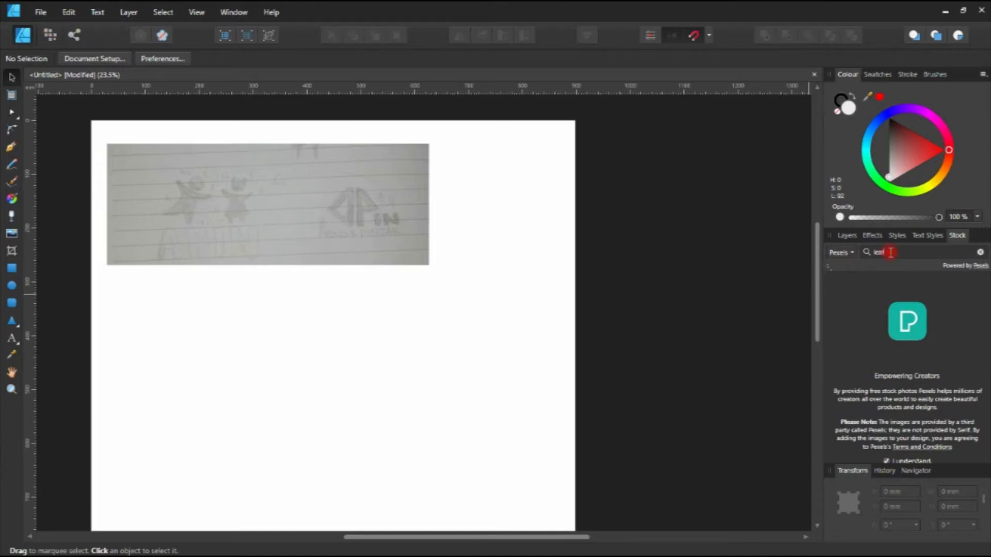
left_click(844, 253)
left_click(851, 273)
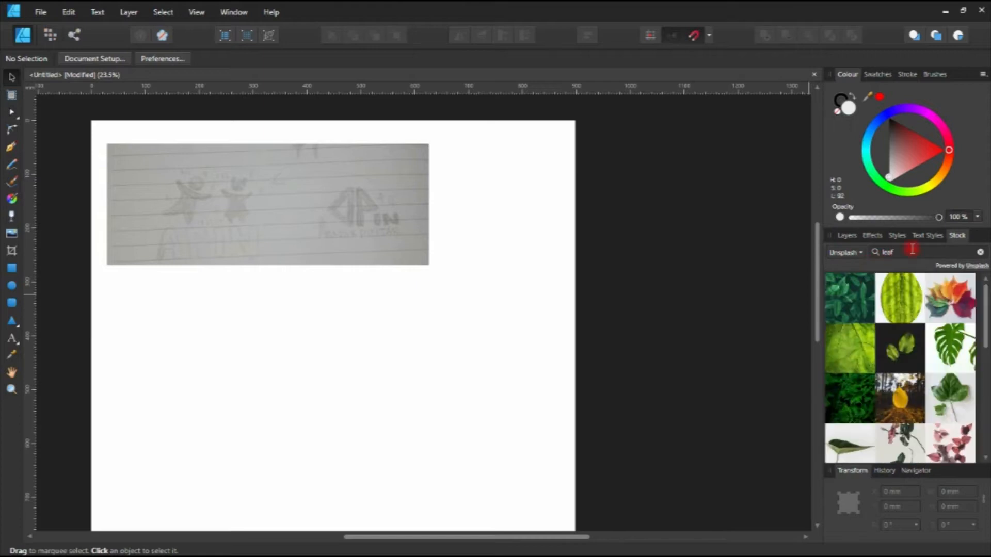
Browse the "leaf" stock images from Unsplash
scroll(881, 356, "down", 1)
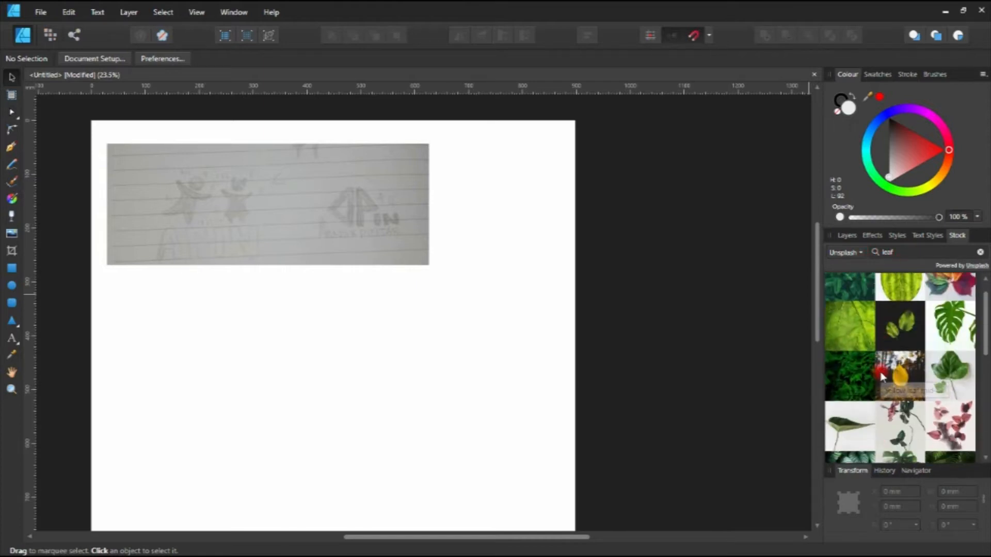
scroll(877, 364, "down", 3)
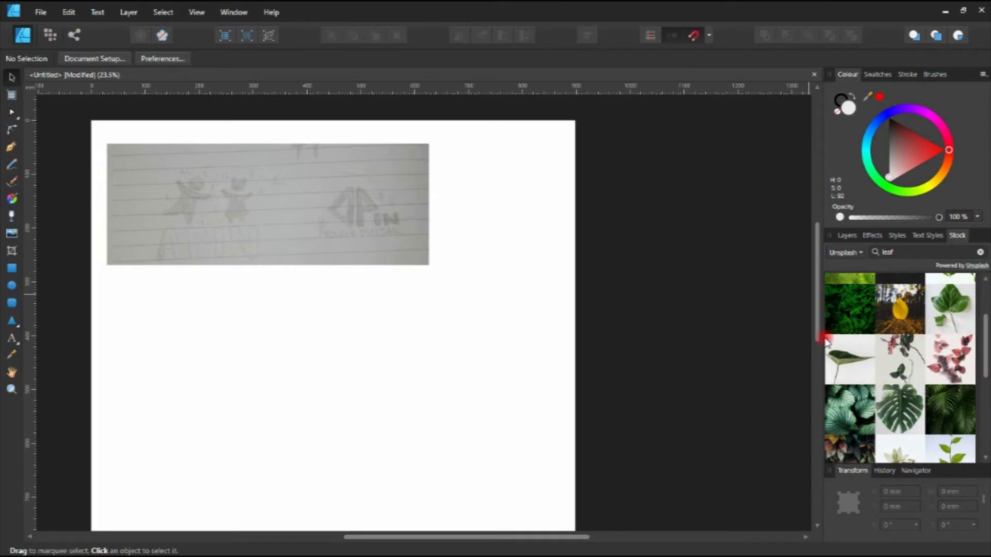
left_click(852, 259)
left_click(736, 237)
scroll(312, 215, "up", 4)
left_click_drag(347, 217, 378, 296)
scroll(473, 290, "down", 4)
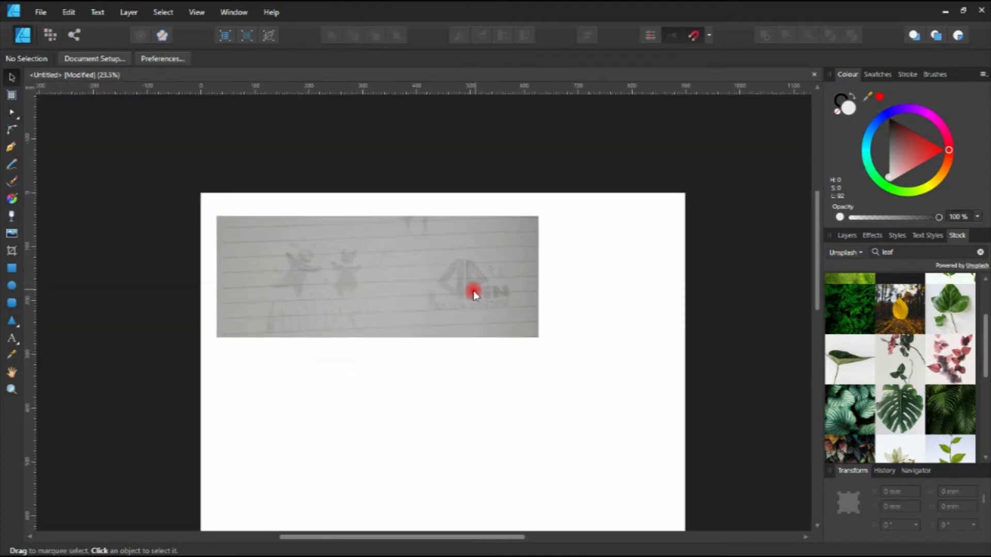
scroll(474, 292, "up", 3)
scroll(458, 283, "down", 5)
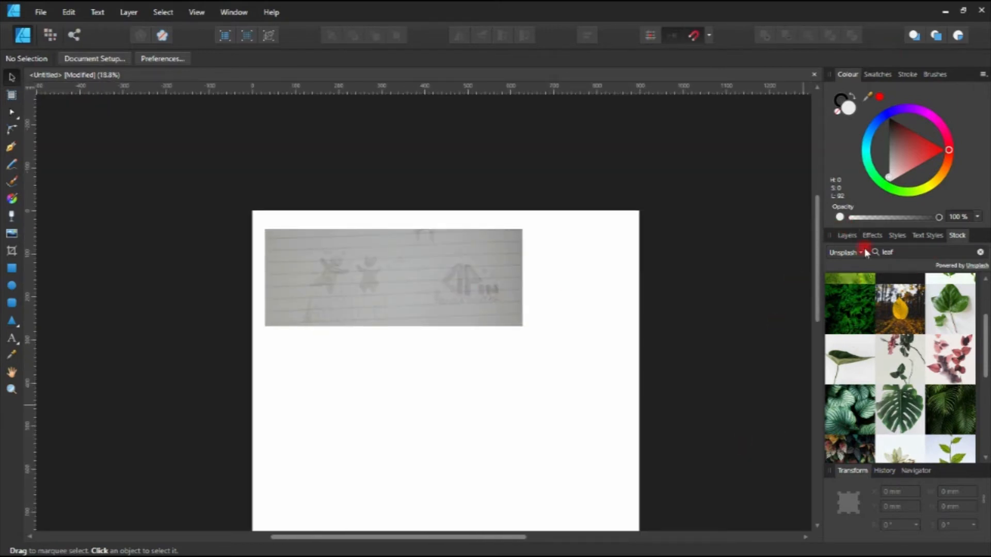
Tour the Layers, Colour, Swatches, Stroke and Brushes panels, trying the stroke width slider and leaving it at 0 pt
left_click(848, 236)
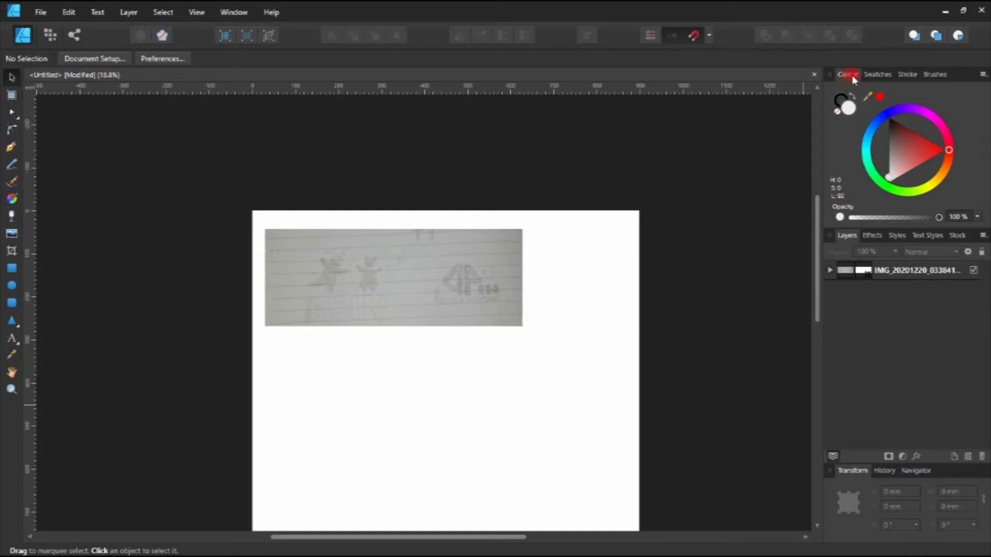
left_click_drag(904, 161, 904, 148)
left_click(880, 76)
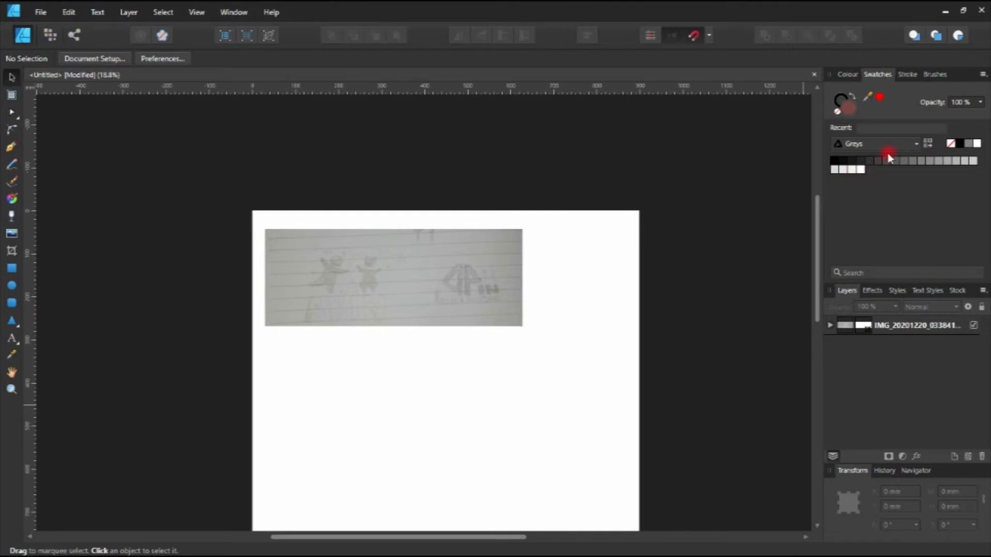
left_click(908, 75)
left_click_drag(859, 113, 869, 114)
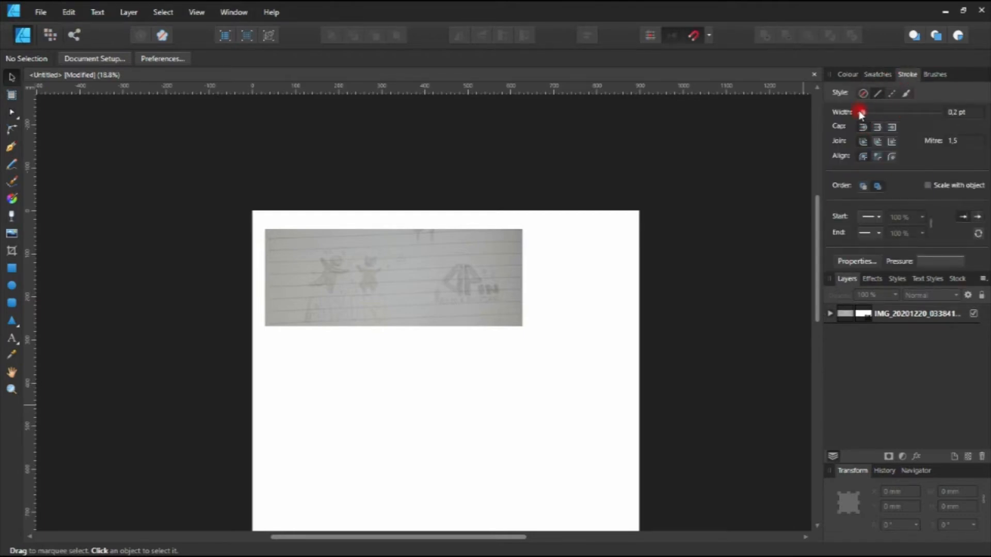
left_click(935, 74)
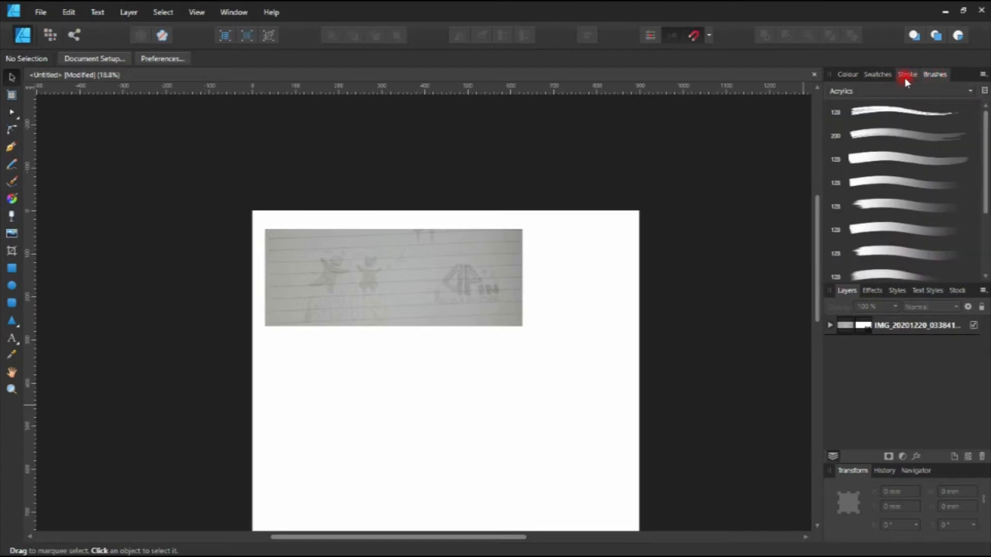
left_click(908, 75)
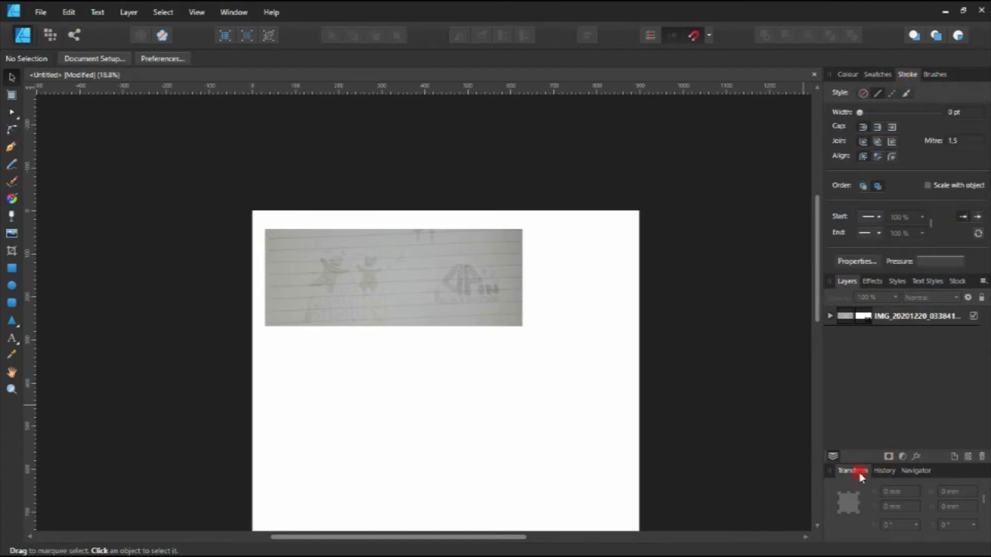
View the History and Navigator panels and return to the Transform panel
left_click(880, 471)
left_click(911, 415)
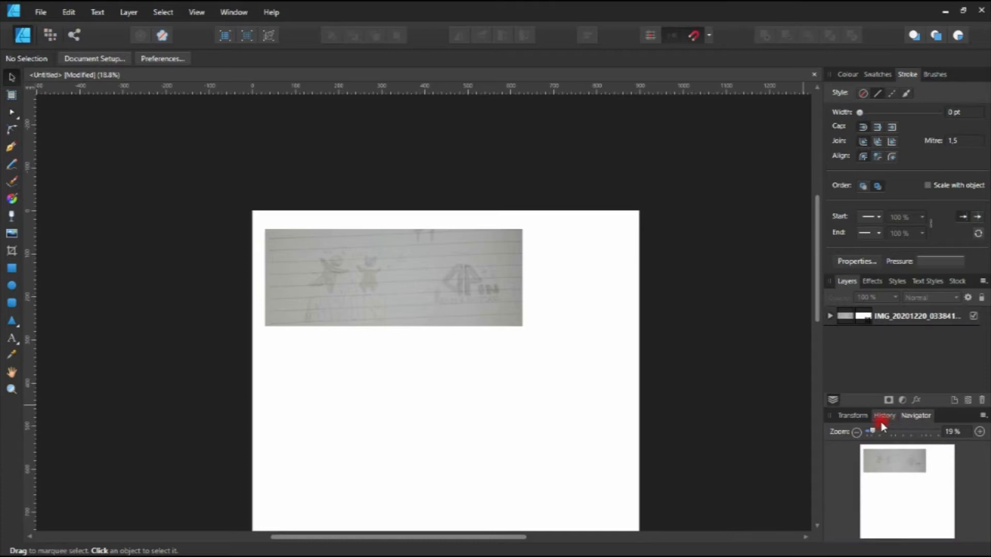
left_click(854, 416)
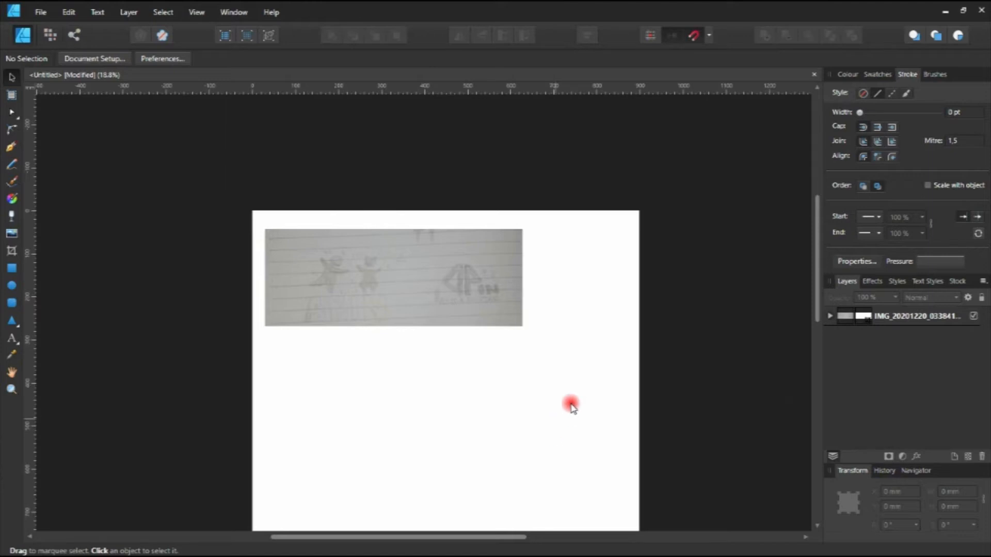
Lock the reference sketch image and test the lock by marquee-selecting across it on the page
left_click(371, 321)
left_click(407, 376)
left_click(447, 309)
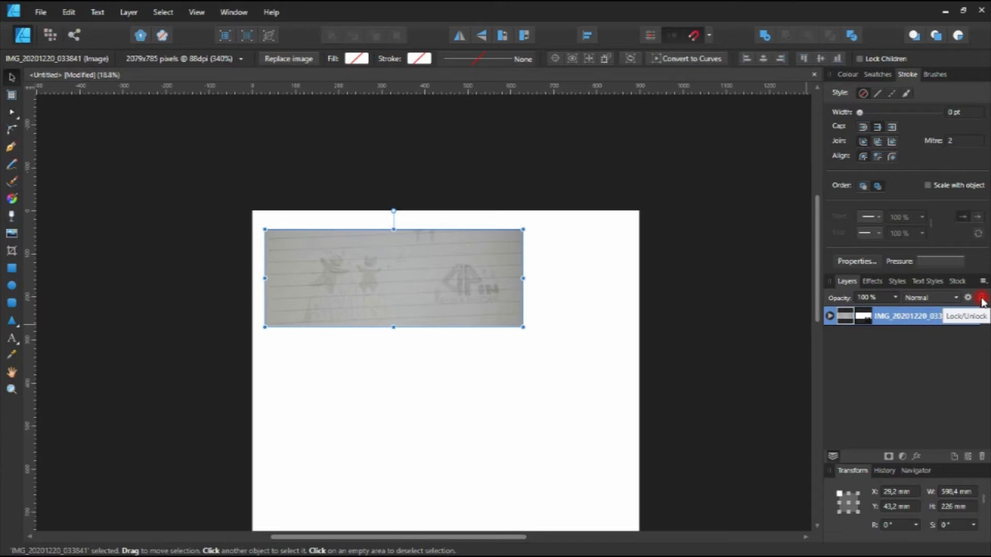
left_click(981, 298)
left_click(459, 356)
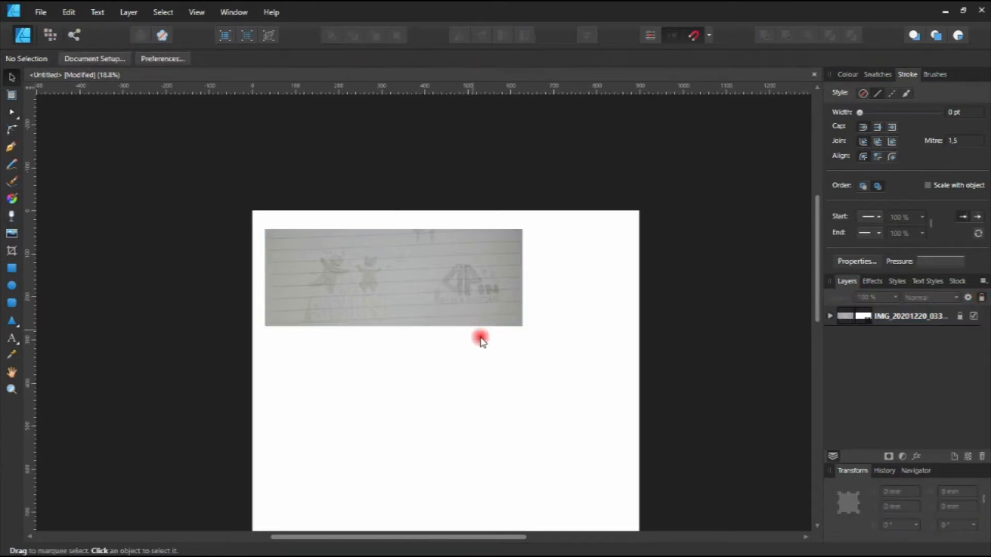
left_click_drag(620, 324, 369, 287)
left_click_drag(534, 353, 148, 217)
Draw a trial rectangle about 72 × 63 mm on the sketch, between the figures and the AP symbol
scroll(443, 291, "up", 3)
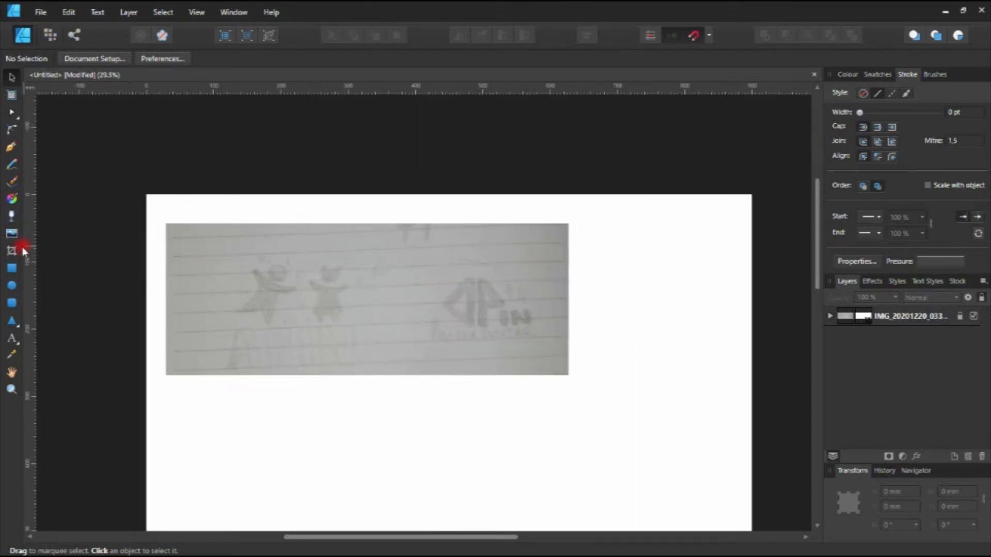
left_click(11, 268)
left_click_drag(371, 270, 420, 310)
scroll(419, 285, "up", 3)
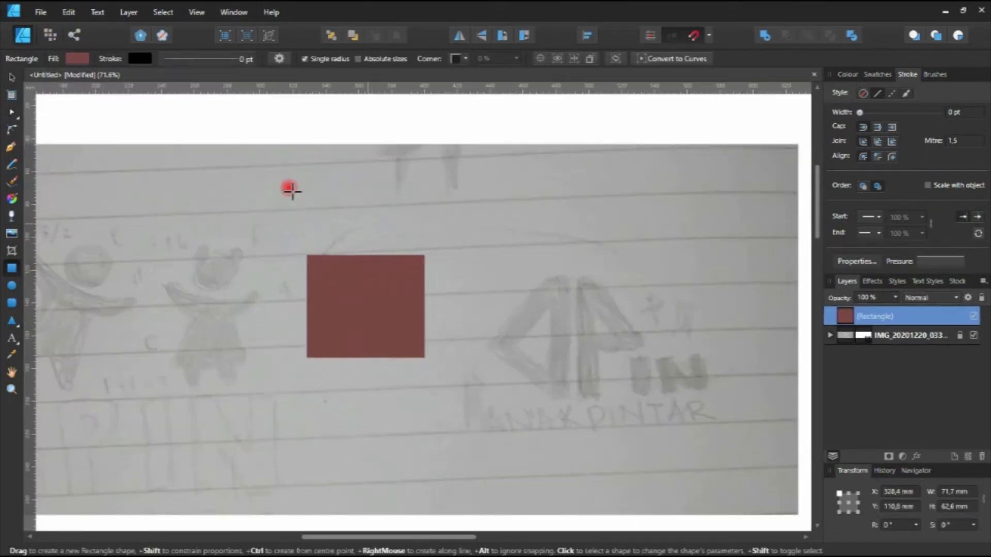
Unlock the sketch image, try moving it beneath the rectangle, restore its position and lock it again
left_click(14, 96)
left_click(13, 78)
left_click(390, 193)
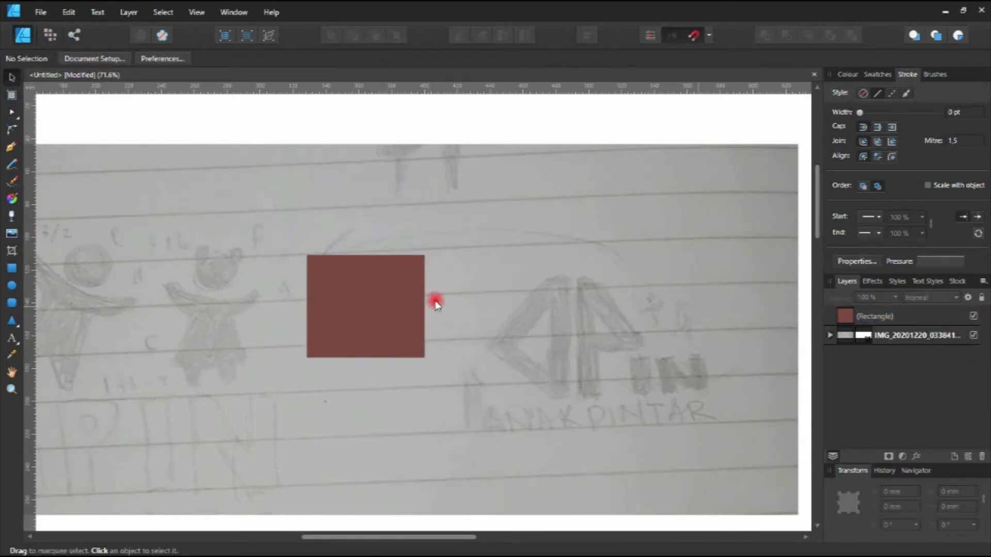
left_click_drag(279, 221, 502, 300)
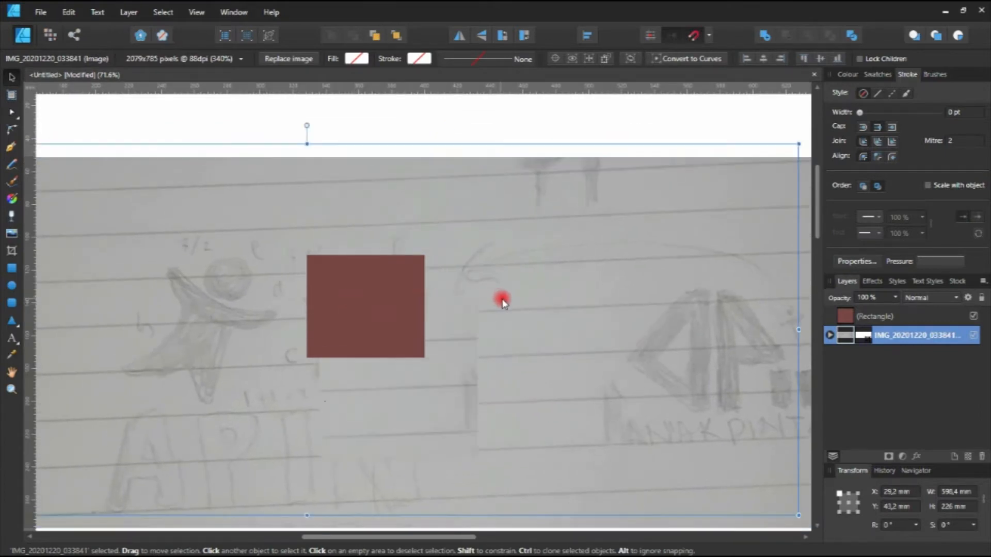
left_click(984, 299)
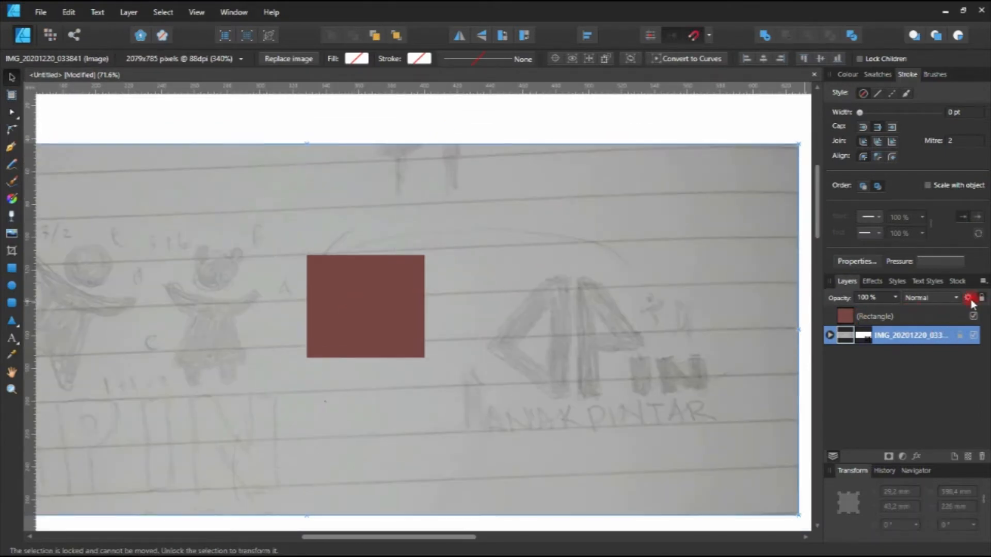
Delete the trial rectangle from the sketch
scroll(537, 214, "down", 3)
left_click(500, 240)
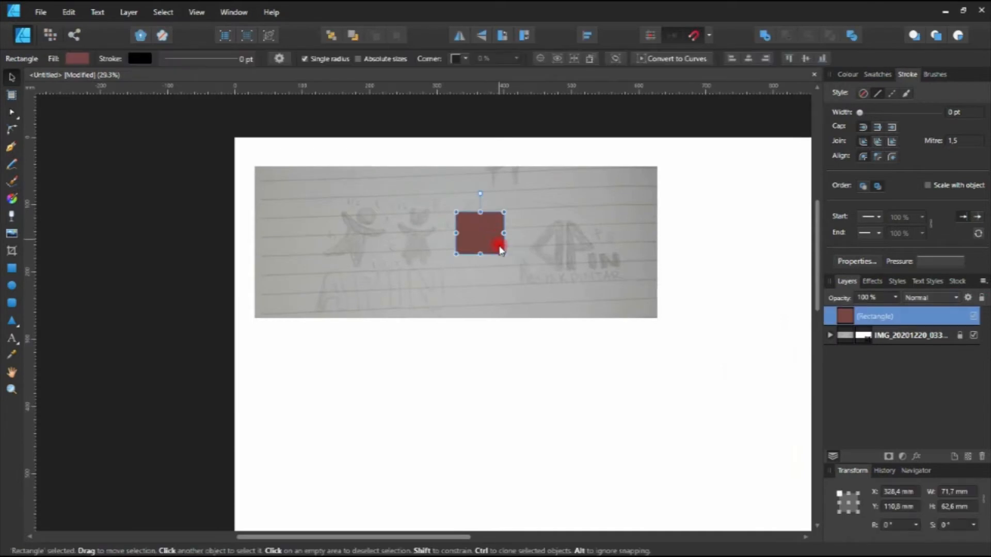
key("Delete")
Trace the left half of the AP symbol with a closed, straight-sided Pen path about 49 × 74 mm
scroll(559, 255, "up", 6)
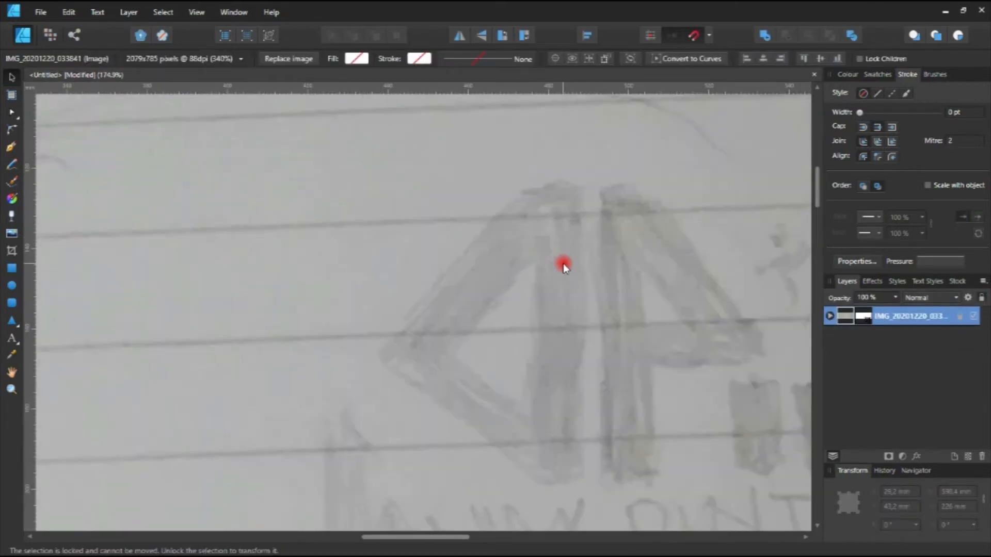
scroll(500, 210, "down", 5)
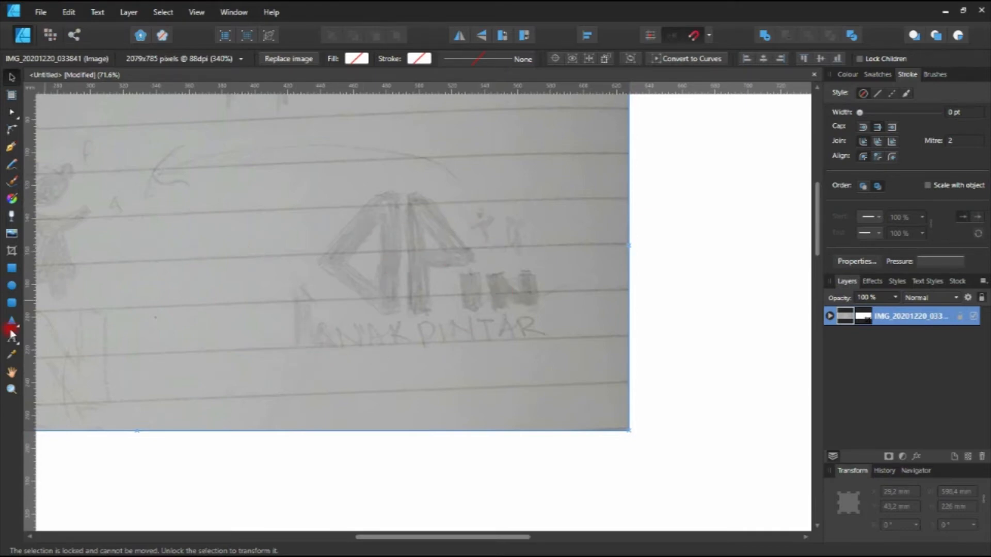
left_click(13, 148)
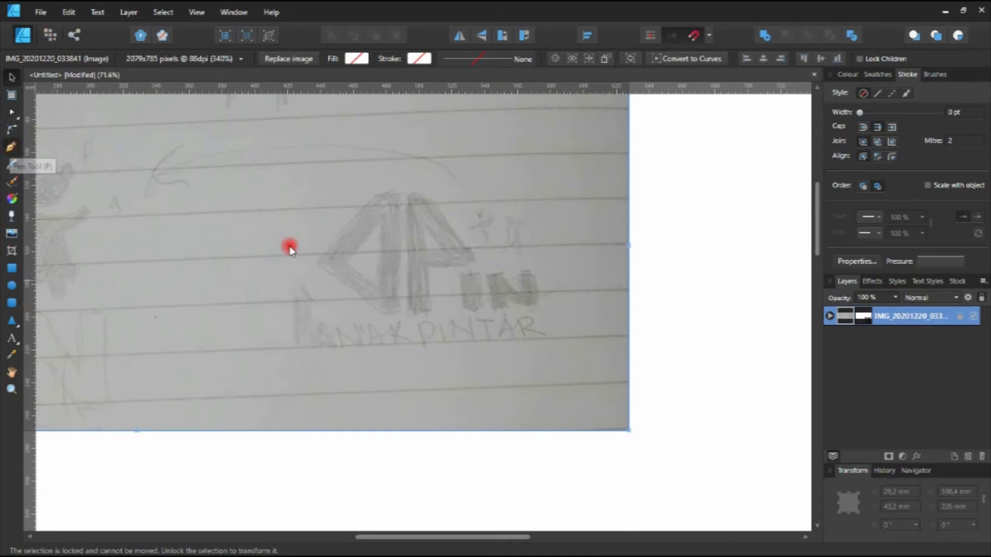
left_click(317, 256)
left_click(383, 190)
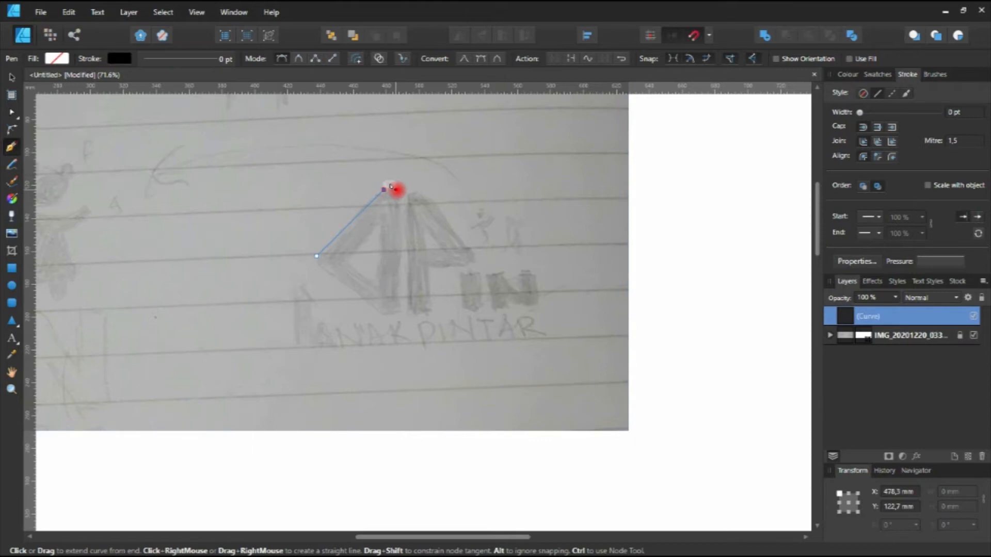
left_click(396, 190)
left_click(397, 309)
left_click(382, 309)
left_click(315, 256)
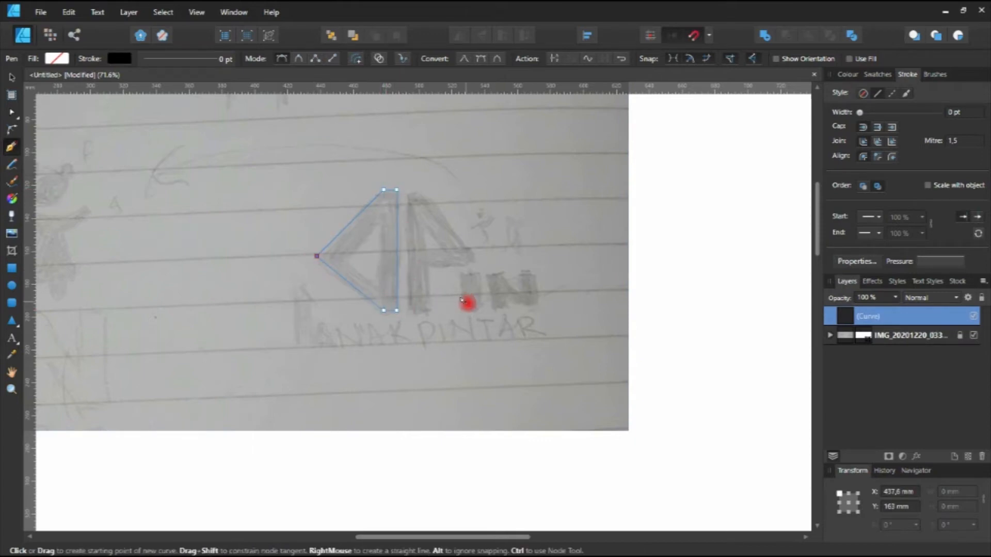
Delete the Pen-traced outline of the symbol's left half and clear the selection
left_click(12, 78)
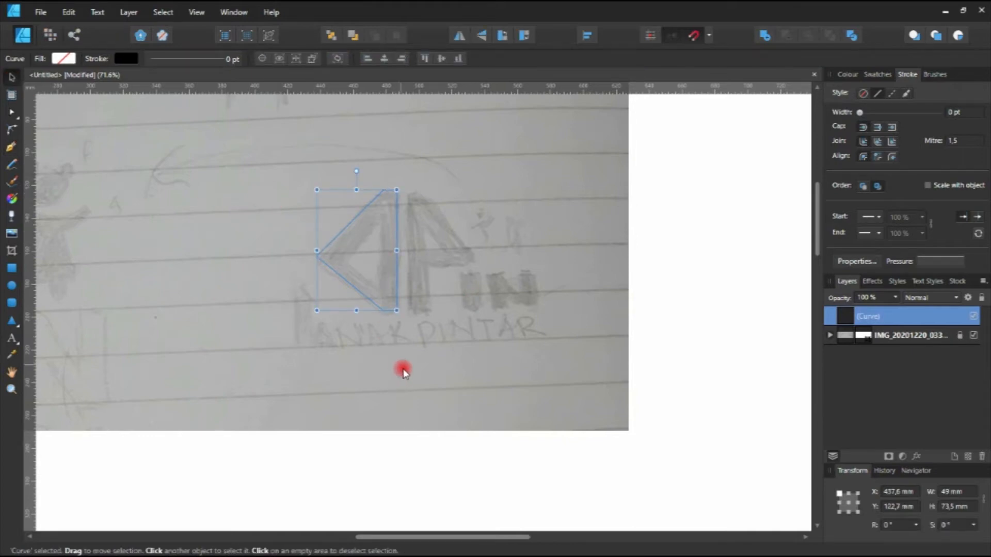
key("Delete")
left_click(343, 471)
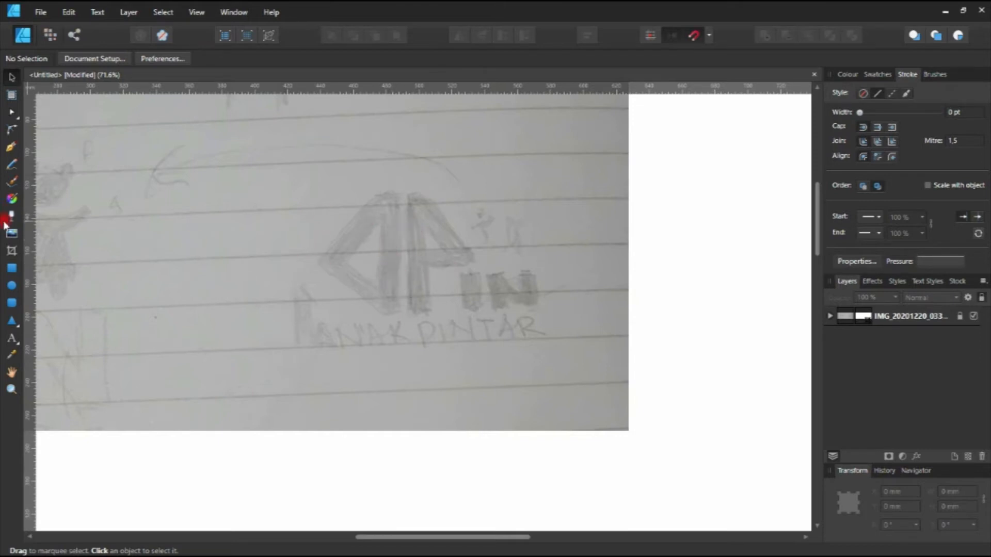
Draw a narrow upright rectangle about 12 × 73 mm over the vertical bar of the symbol's left half and deselect it
left_click(11, 268)
scroll(404, 233, "up", 4)
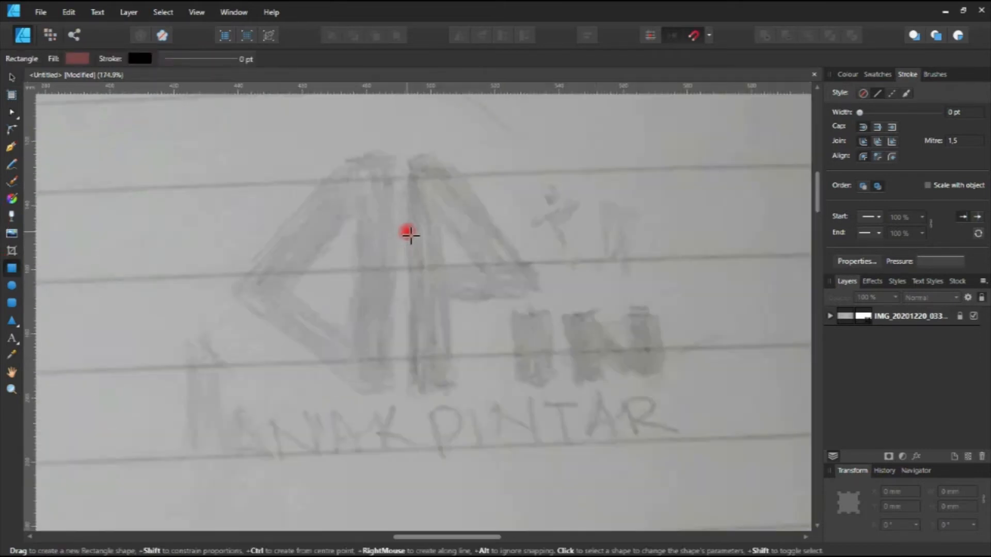
left_click_drag(346, 140, 396, 434)
left_click(10, 77)
left_click(117, 150)
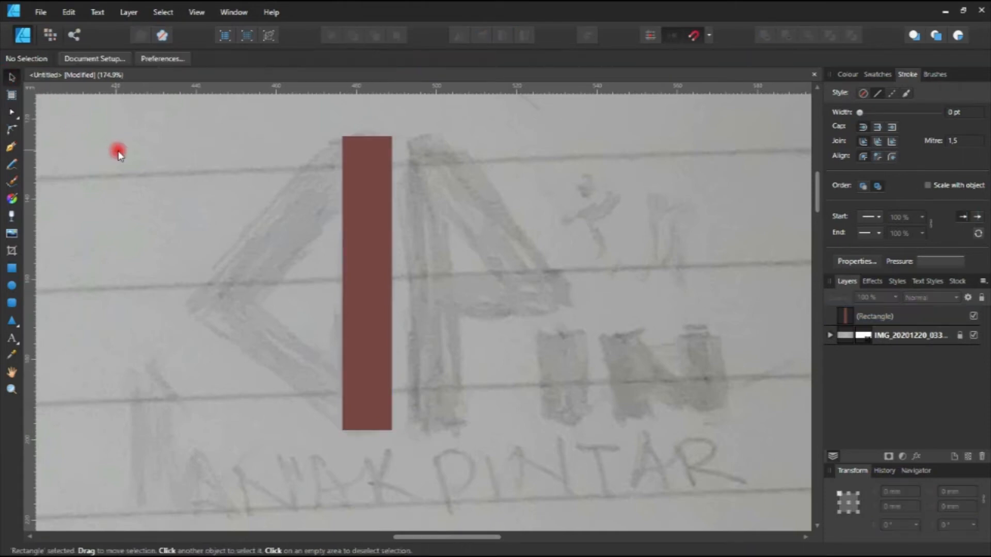
scroll(247, 188, "down", 2)
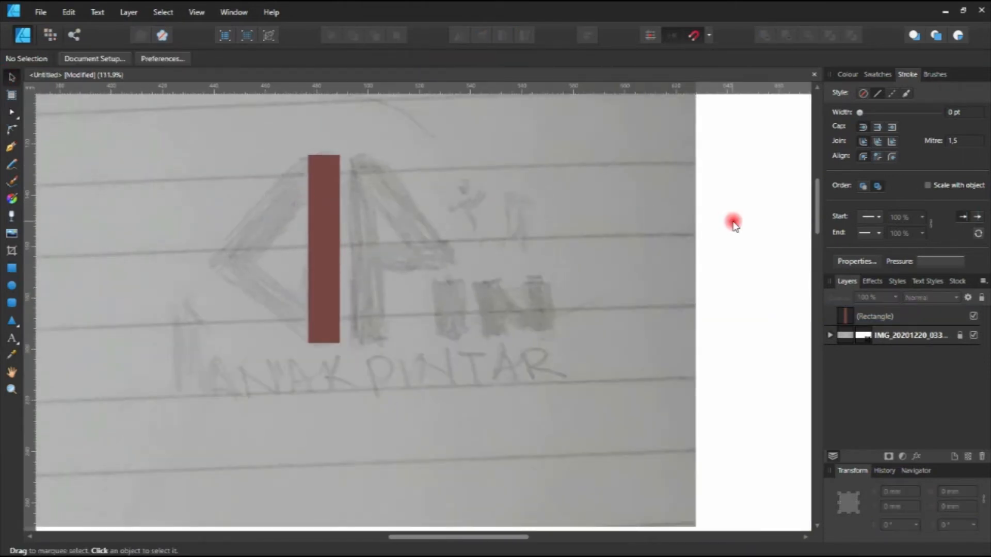
left_click_drag(457, 195, 458, 222)
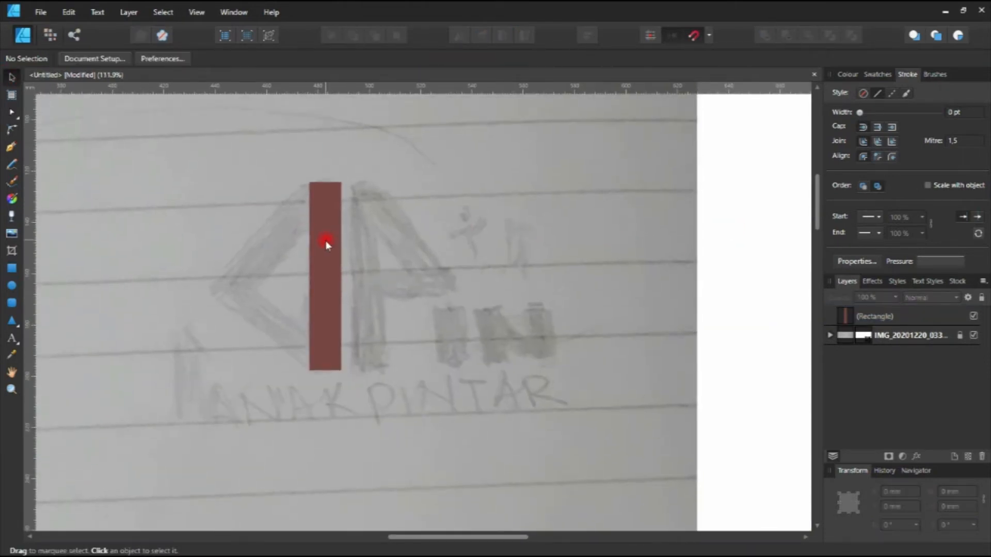
scroll(326, 240, "up", 4)
scroll(328, 242, "down", 3)
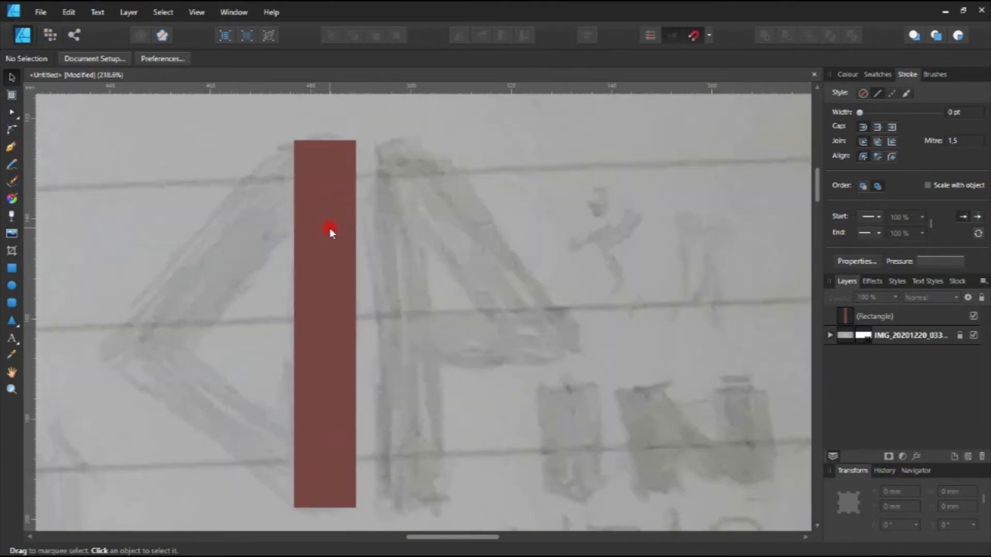
scroll(331, 198, "down", 1)
left_click_drag(338, 201, 323, 178)
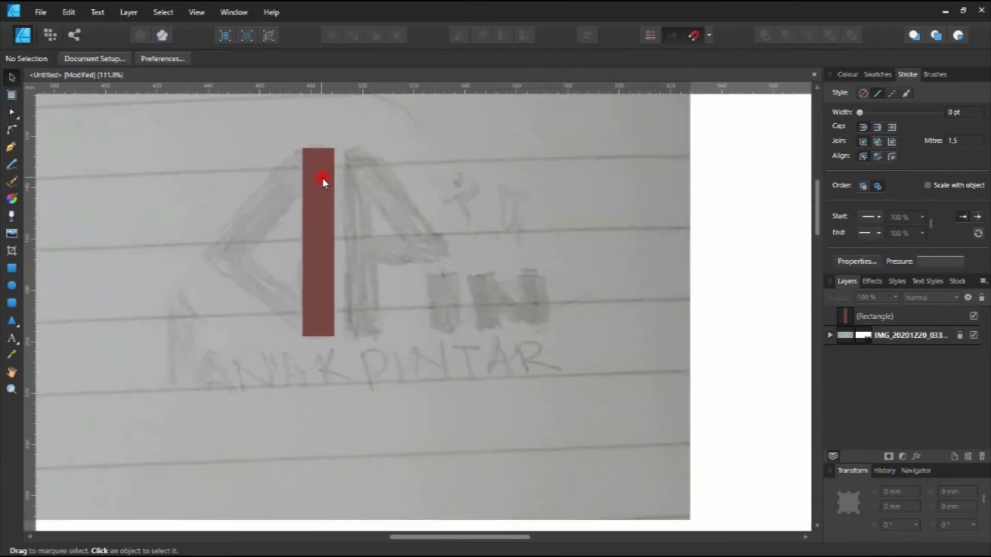
scroll(323, 179, "up", 2)
Duplicate the vertical bar and place the copy, level with the original, over the P's stem in the sketch
left_click(329, 206)
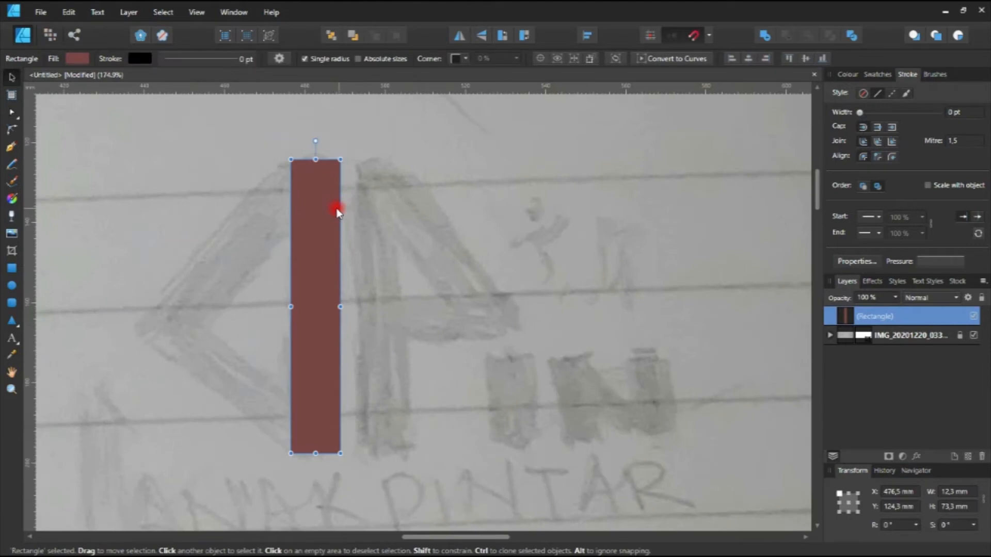
left_click(219, 170)
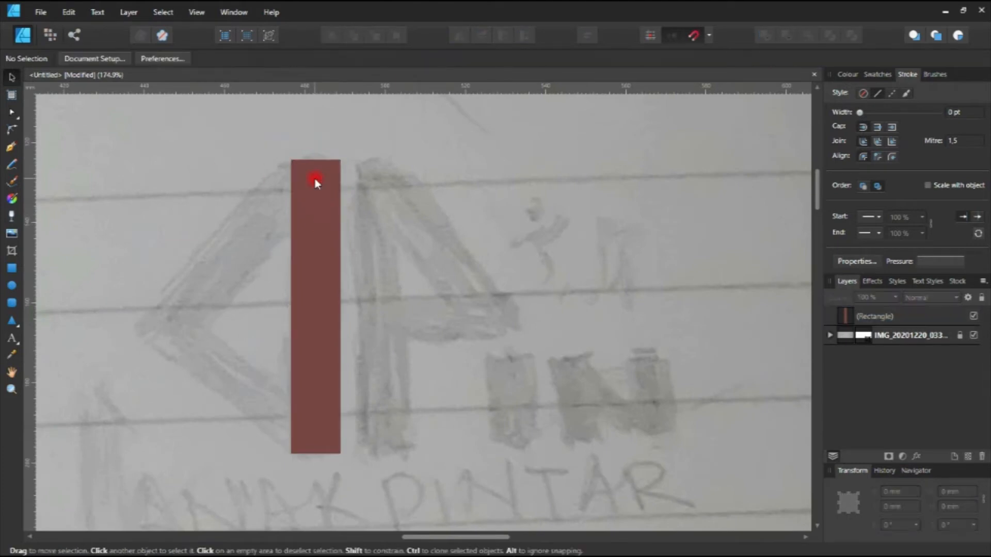
left_click(315, 179)
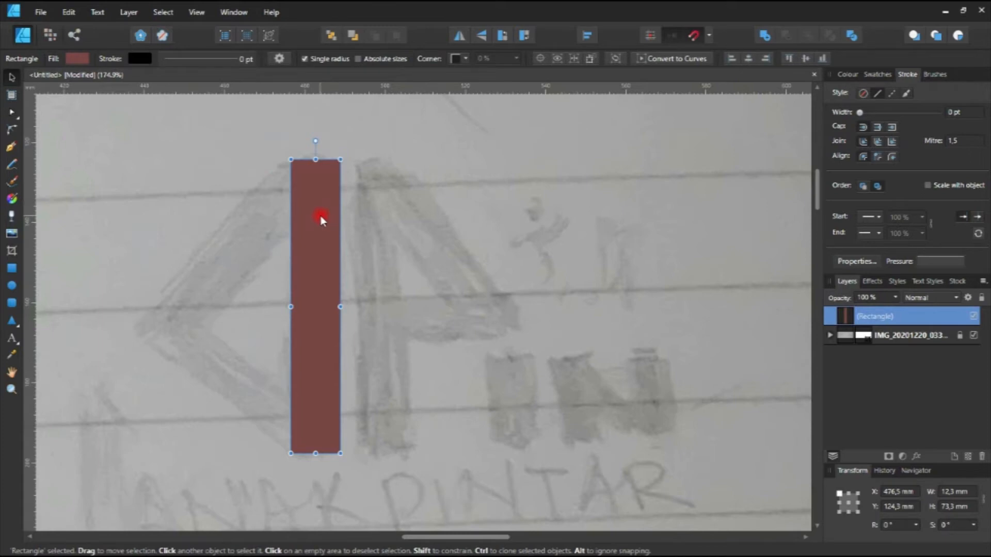
mouse_move(317, 216)
left_mouse_down()
mouse_move(469, 215)
mouse_move(491, 210)
mouse_move(336, 212)
mouse_move(544, 178)
mouse_move(557, 187)
mouse_move(498, 153)
mouse_move(431, 166)
left_mouse_up()
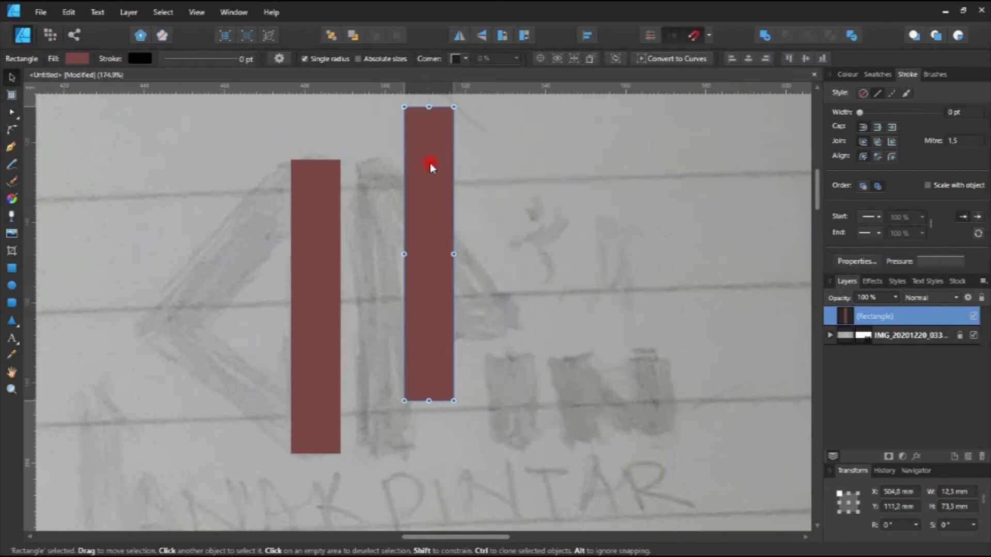
mouse_move(430, 165)
left_mouse_down()
mouse_move(420, 219)
mouse_move(382, 217)
mouse_move(578, 210)
mouse_move(208, 192)
mouse_move(254, 117)
mouse_move(401, 154)
mouse_move(379, 217)
mouse_move(436, 214)
mouse_move(383, 213)
left_mouse_up()
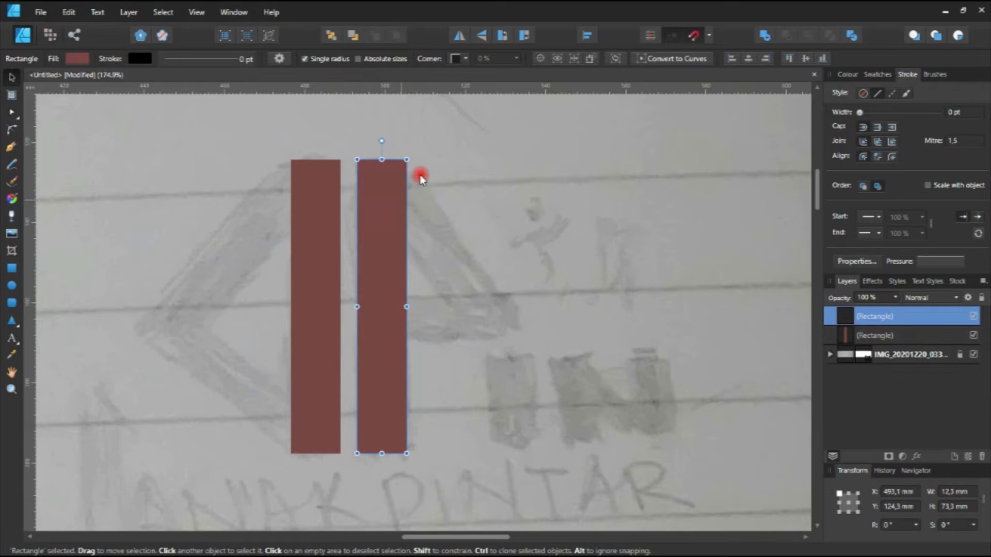
Duplicate the symbol's left vertical bar, placing the copy to its left over the sketched diagonals, and deselect it
left_click(332, 201)
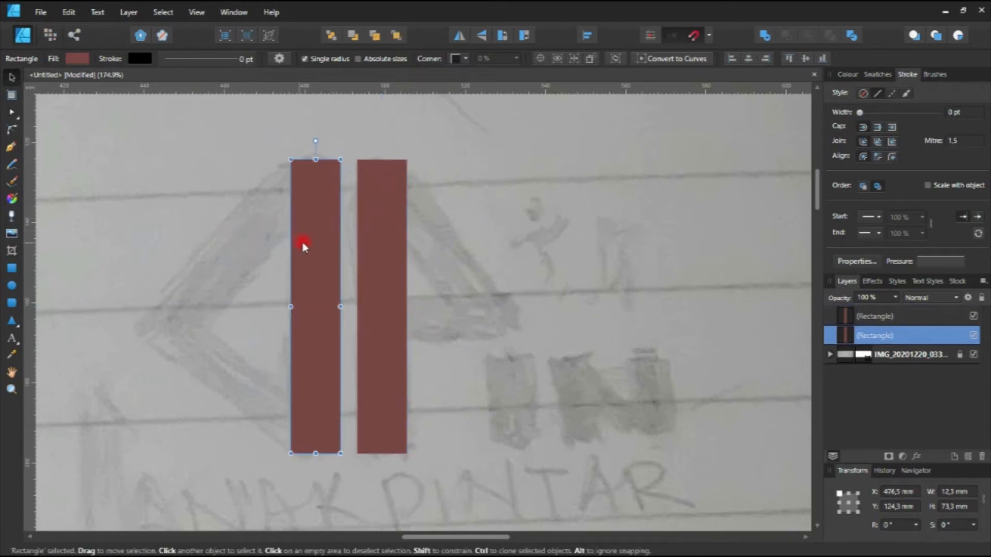
mouse_move(307, 253)
left_mouse_down()
mouse_move(172, 239)
mouse_move(210, 248)
left_mouse_up()
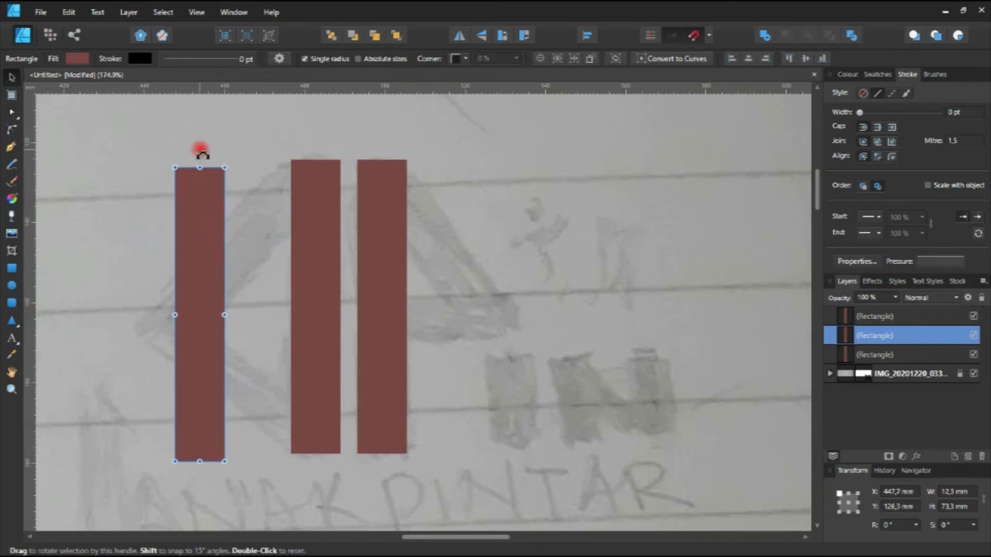
left_click(172, 147)
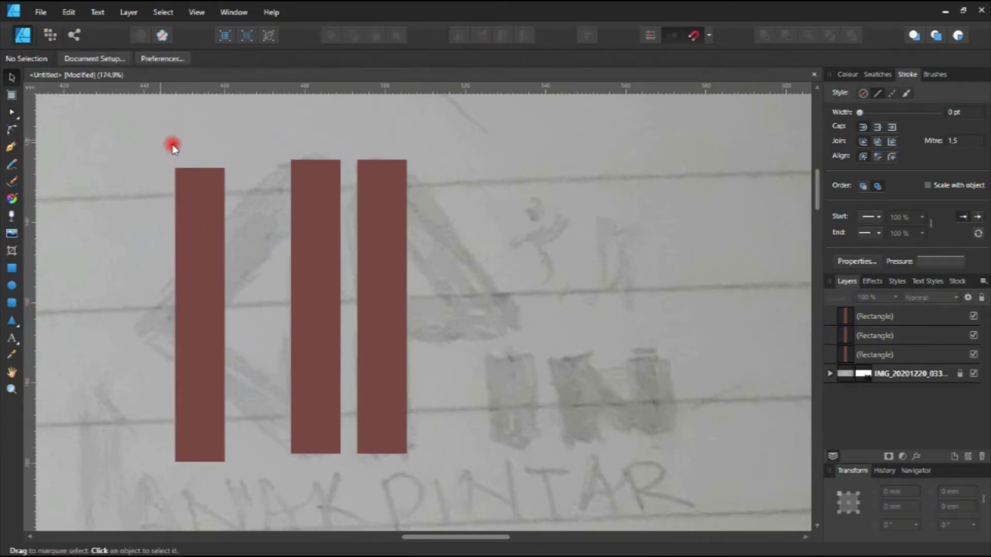
left_click(206, 186)
left_click_drag(201, 151, 253, 174)
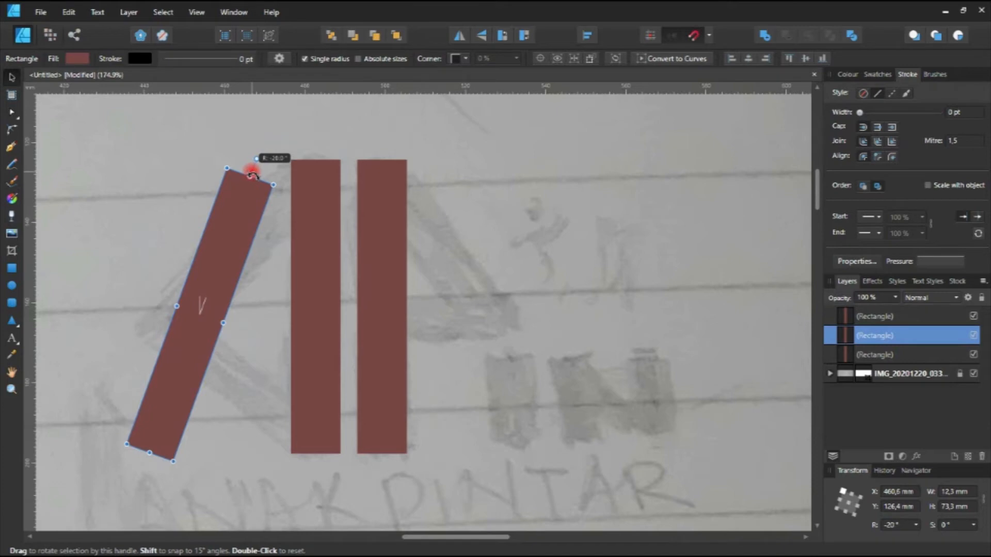
left_click_drag(252, 175, 249, 171)
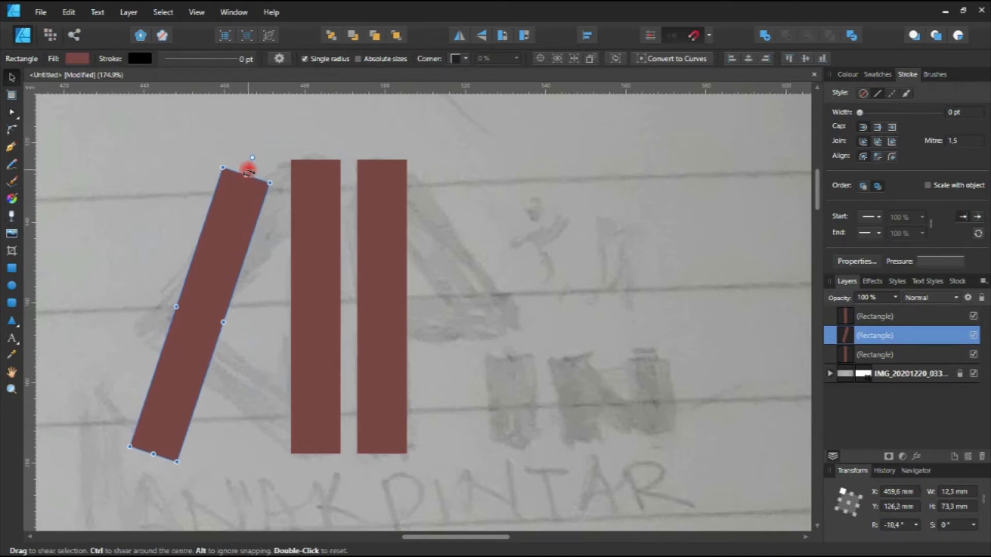
double_click(248, 172)
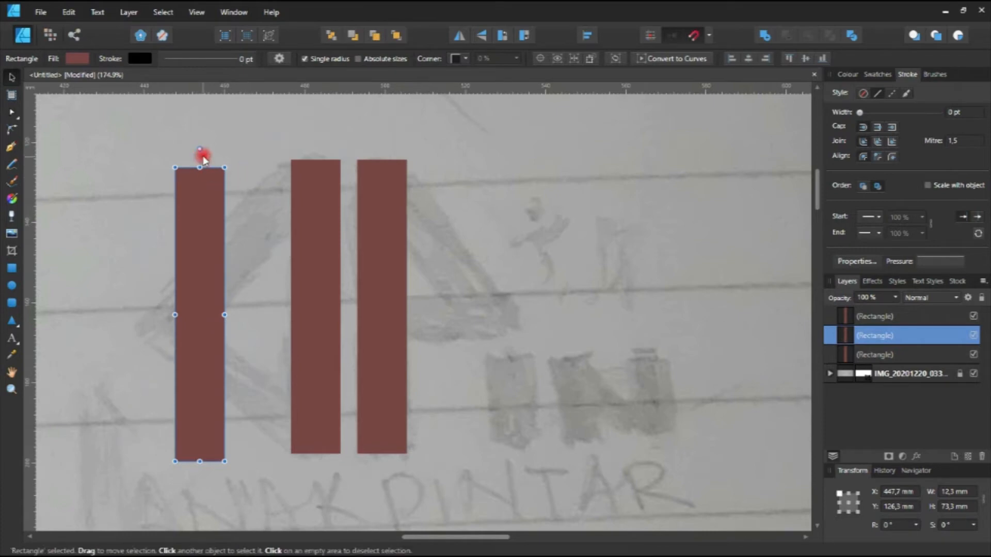
Rotate the leftmost bar to -45° so it slants like the sketched upper diagonal, and deselect it
left_click_drag(199, 151, 328, 194)
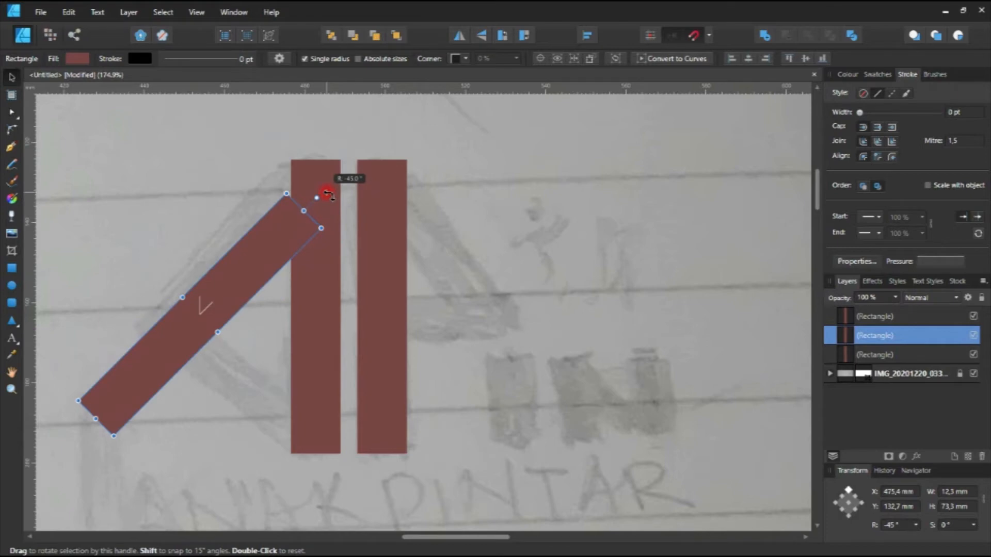
left_click_drag(328, 194, 325, 195)
left_click(195, 172)
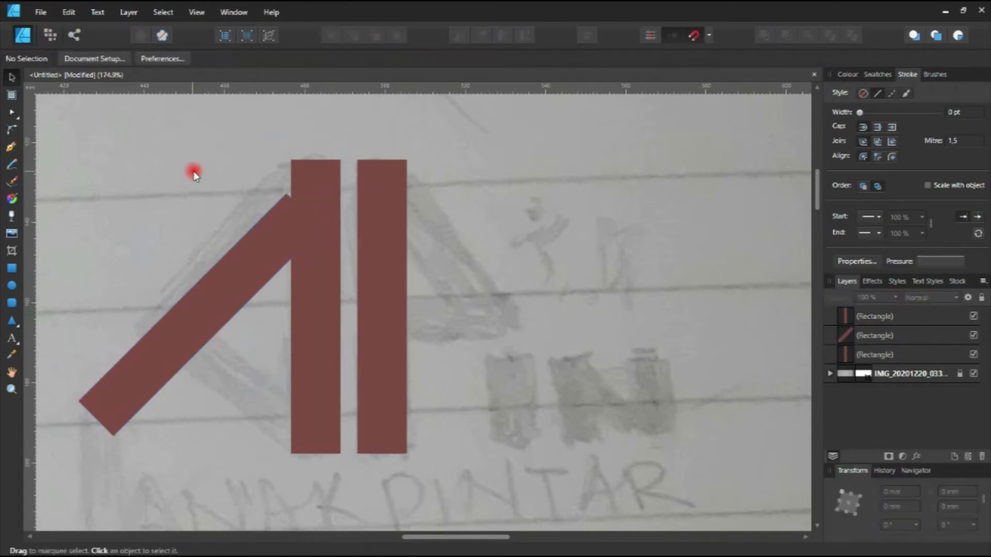
Move the diagonal bar so its upper corner lines up with the top edge of the left vertical bar
left_click(275, 210)
scroll(275, 210, "up", 3)
scroll(276, 222, "down", 3)
left_click_drag(277, 222, 385, 186)
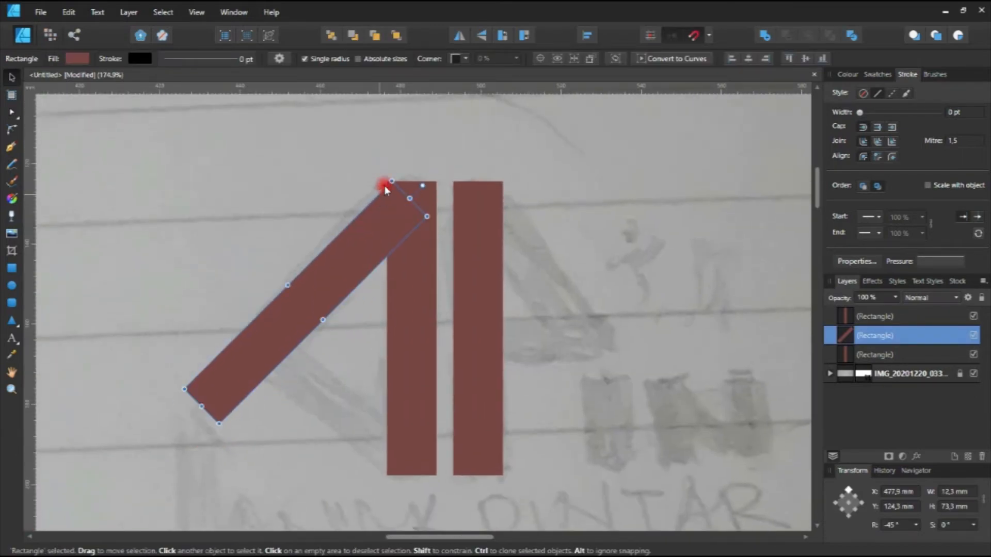
Give the diagonal bar a lighter red fill with saturation 25 and lightness 47, and deselect it
scroll(385, 186, "up", 8)
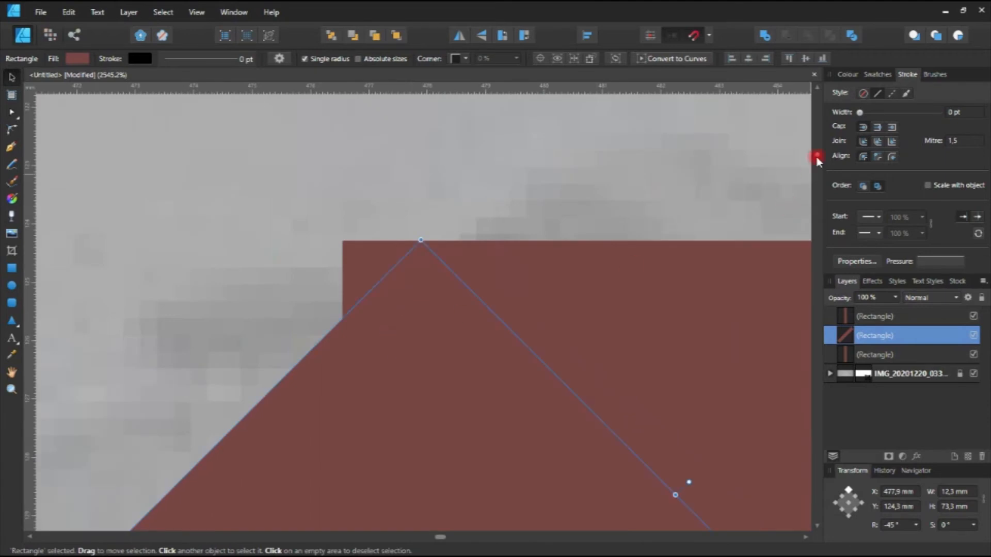
left_click(841, 74)
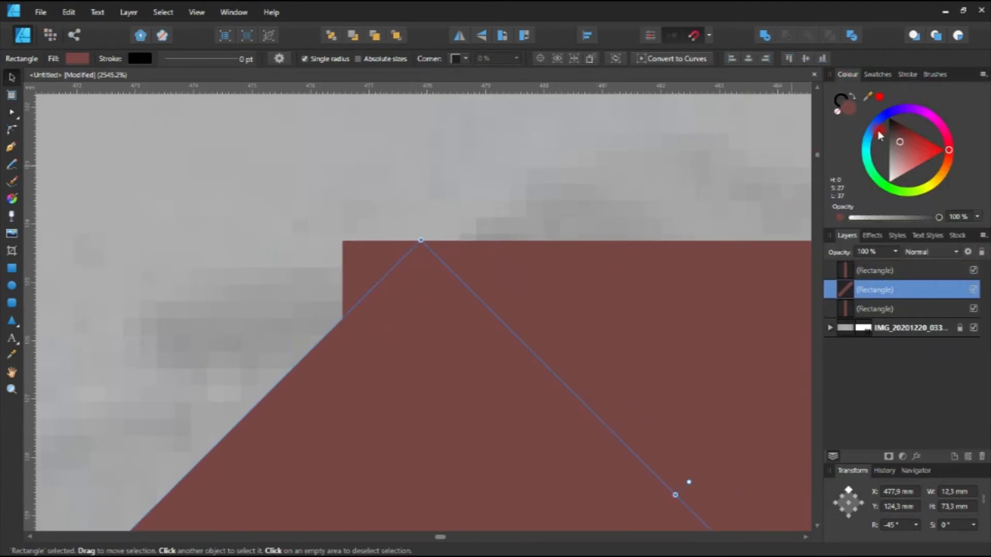
left_click(902, 149)
left_click(489, 181)
Align the diagonal bar's upper corner exactly with the outer top corner of the left vertical bar and deselect it
scroll(383, 247, "up", 4)
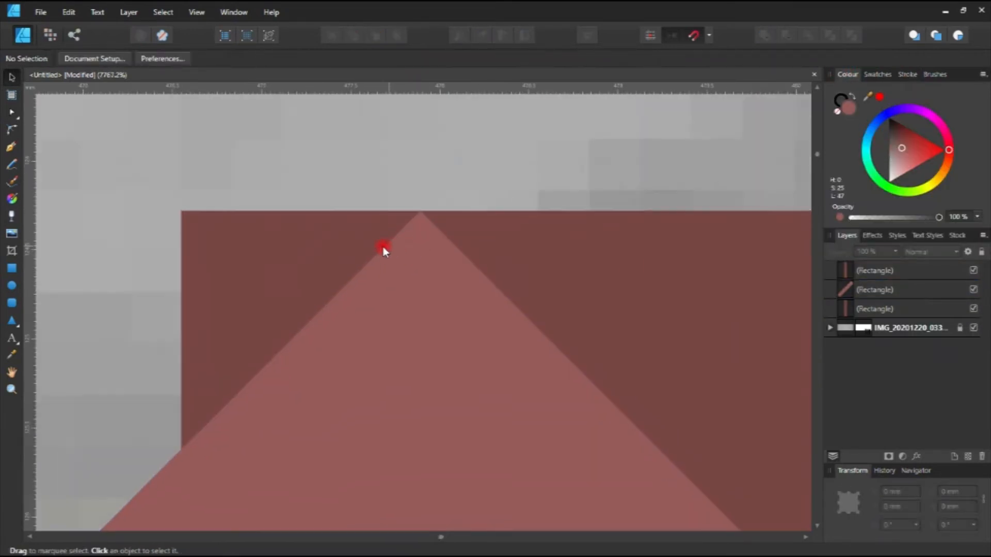
left_click_drag(401, 248, 192, 247)
scroll(193, 247, "up", 6)
left_click_drag(252, 206, 345, 217)
scroll(323, 168, "up", 13)
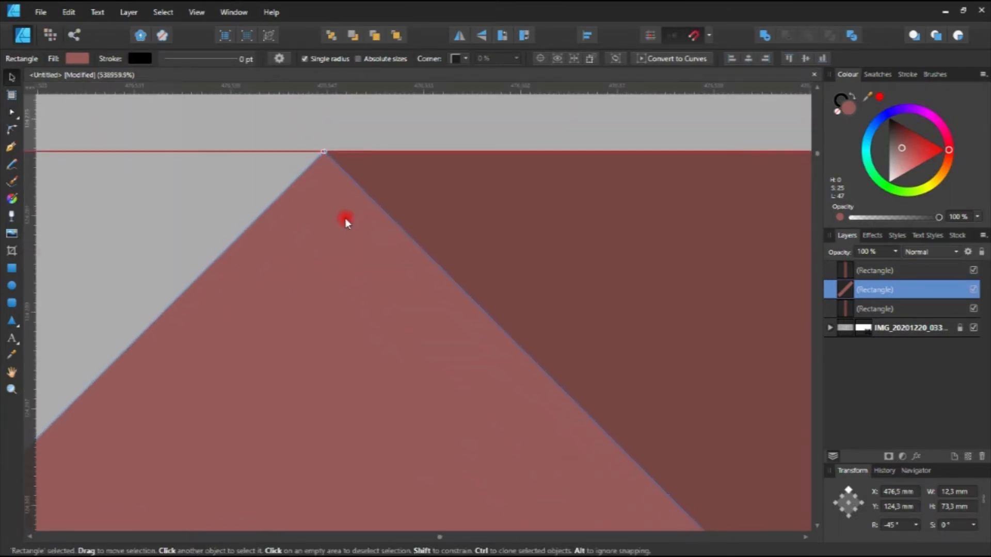
scroll(357, 221, "down", 9)
scroll(357, 221, "down", 20)
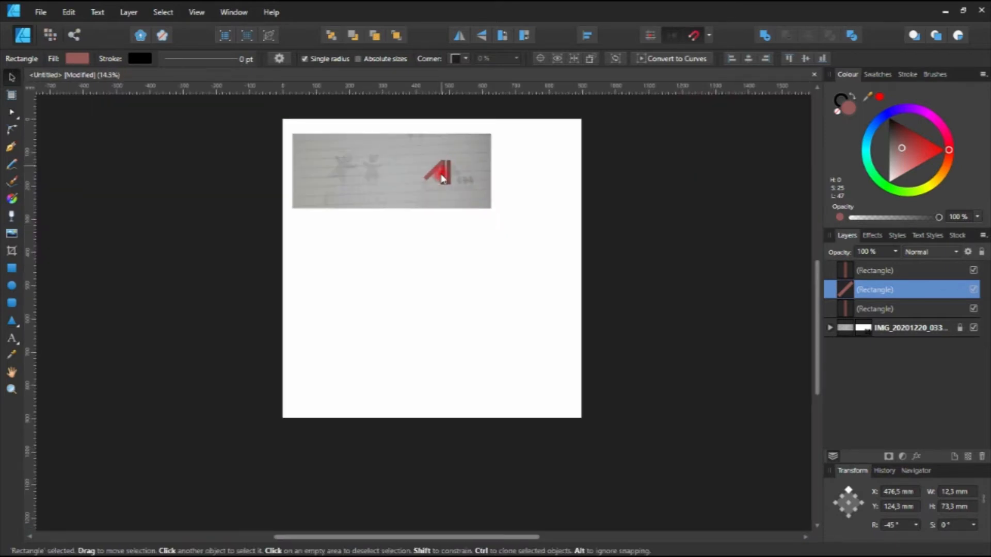
left_click(453, 178)
scroll(453, 201, "up", 10)
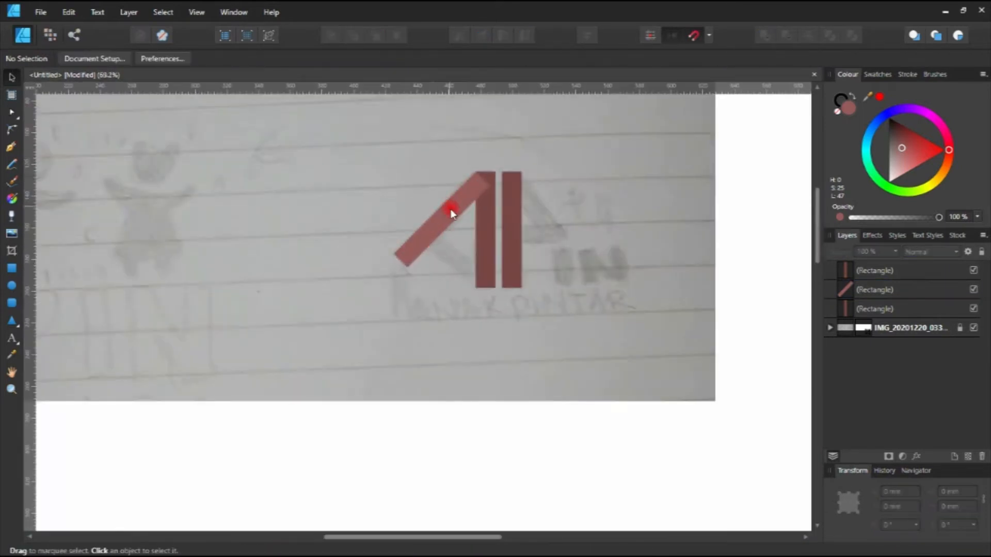
scroll(453, 210, "right", 2)
left_click(398, 227)
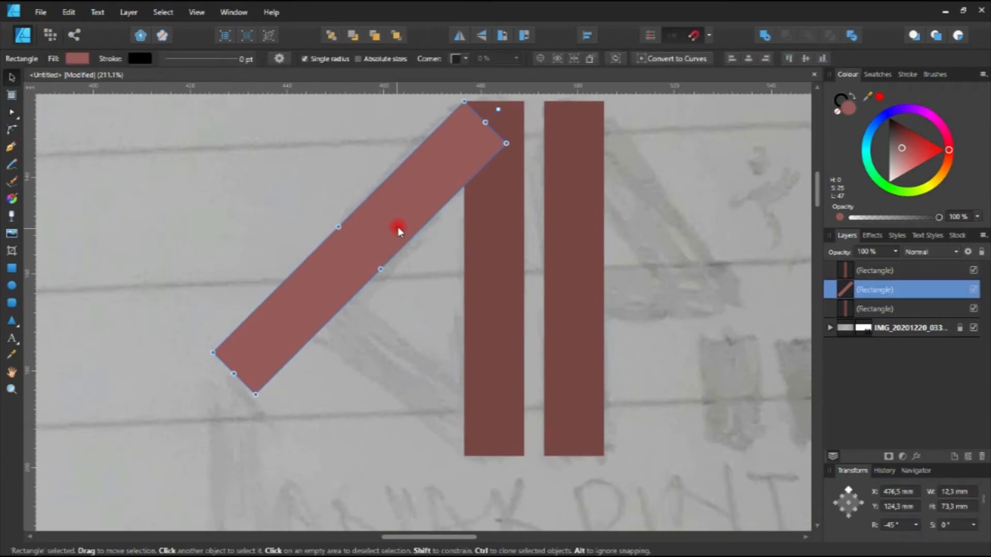
mouse_move(401, 224)
left_mouse_down()
mouse_move(405, 362)
mouse_move(424, 344)
mouse_move(408, 363)
left_mouse_up()
left_click(348, 135)
key("ctrl+z")
key("ctrl+z")
Duplicate the diagonal bar downward, flip the copy vertically, and align its lowest corner with the left vertical bar's bottom corner
mouse_move(428, 190)
left_mouse_down()
mouse_move(413, 328)
mouse_move(420, 398)
mouse_move(432, 290)
left_mouse_up()
left_click(481, 36)
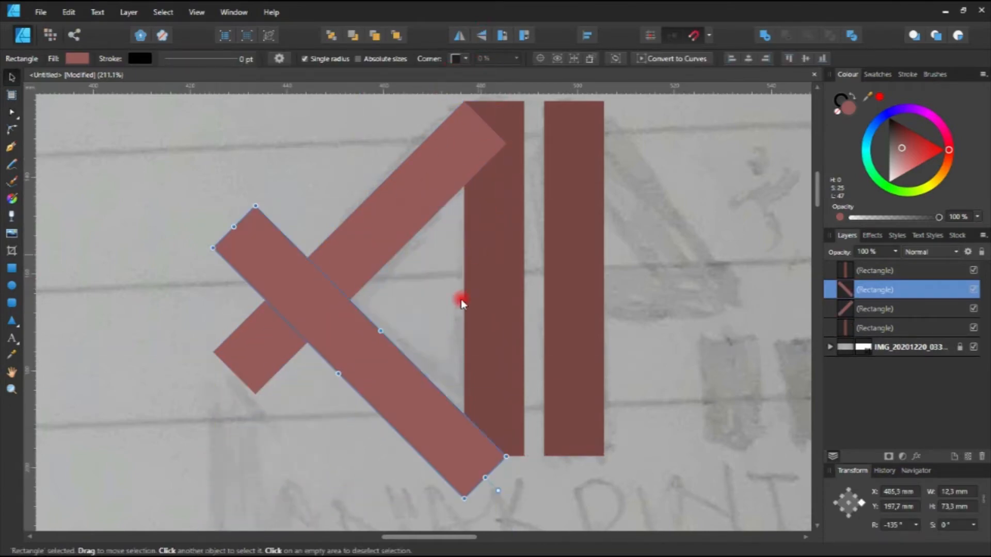
scroll(472, 420, "up", 3)
left_click_drag(453, 321, 460, 278)
Shorten both crossing diagonal bars to about 51.8 mm so they meet in a clean point, and deselect them
scroll(454, 271, "down", 5)
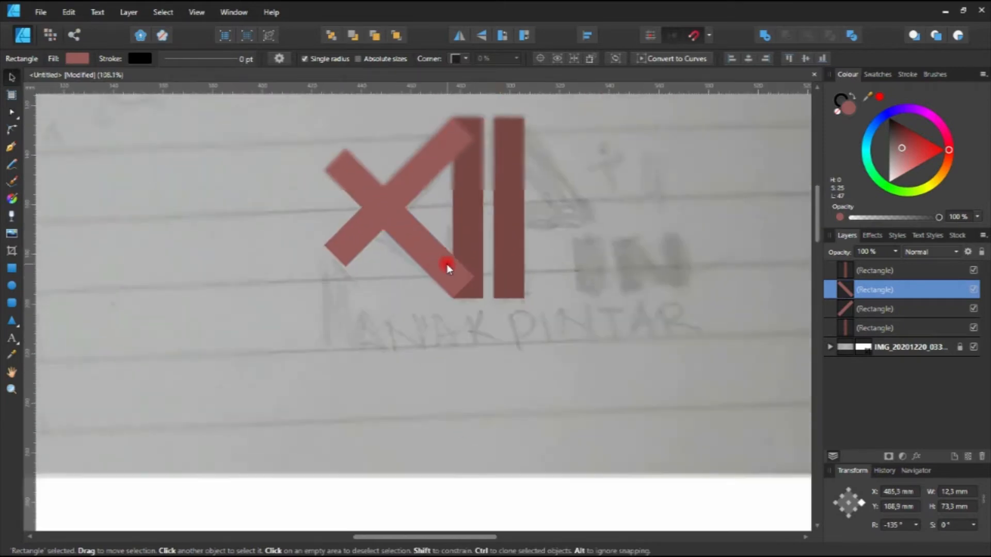
left_click_drag(335, 160, 392, 201)
left_click(339, 257)
left_click_drag(339, 256, 330, 230)
scroll(382, 217, "up", 4)
left_click(330, 230)
left_click(695, 38)
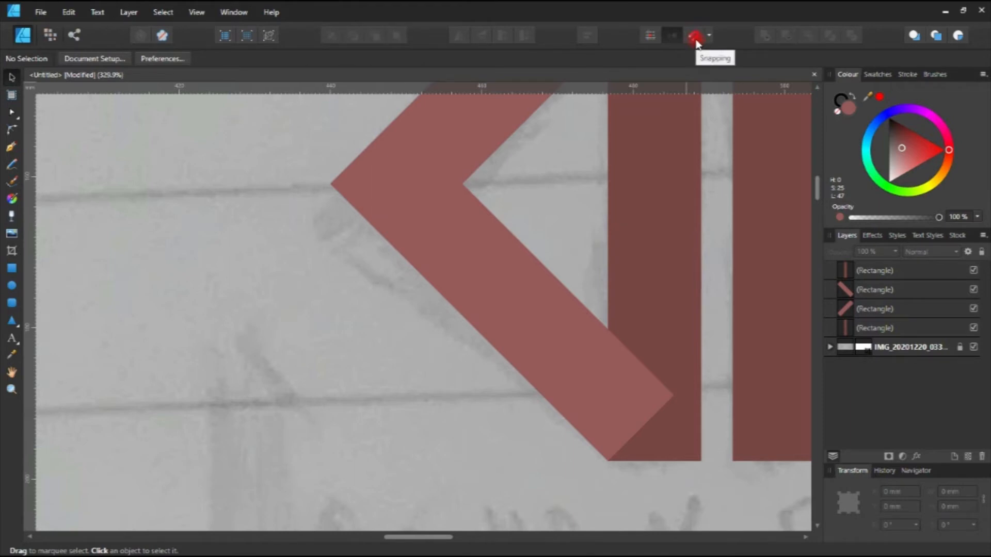
left_click(692, 37)
scroll(383, 175, "down", 5)
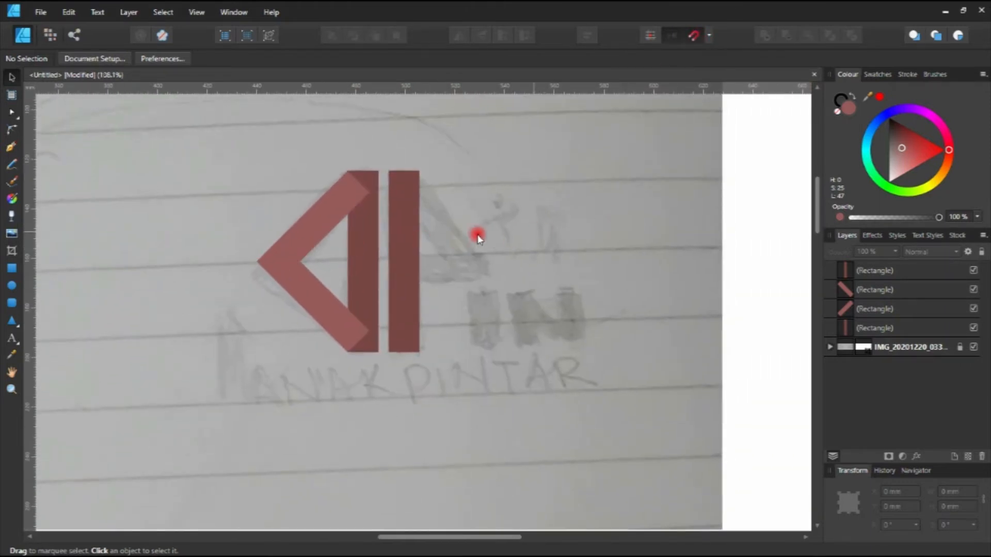
Duplicate the upper diagonal bar, flip the copy horizontally, and align its upper corner with the P stem's outer top corner
scroll(363, 220, "up", 4)
left_click_drag(266, 232, 453, 236)
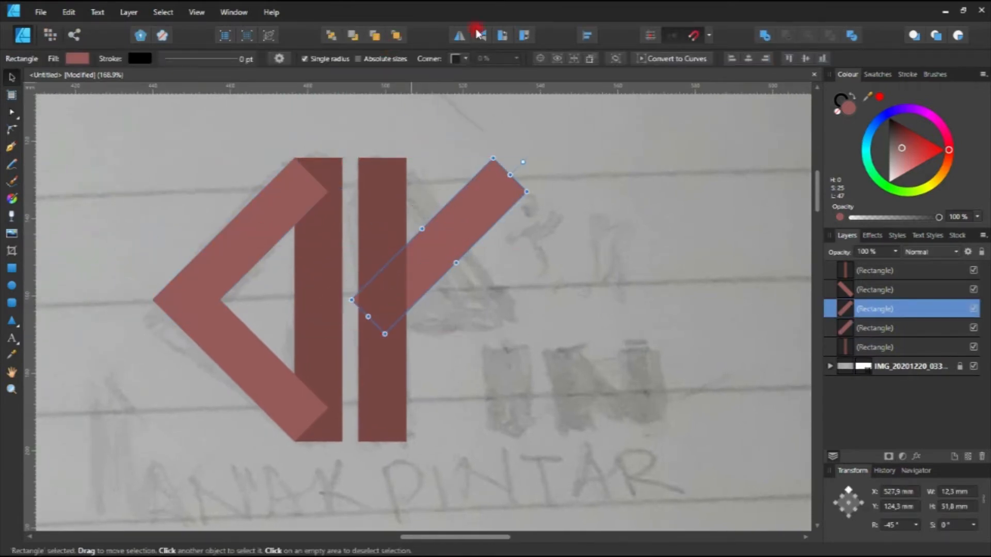
left_click(459, 36)
scroll(420, 243, "up", 8)
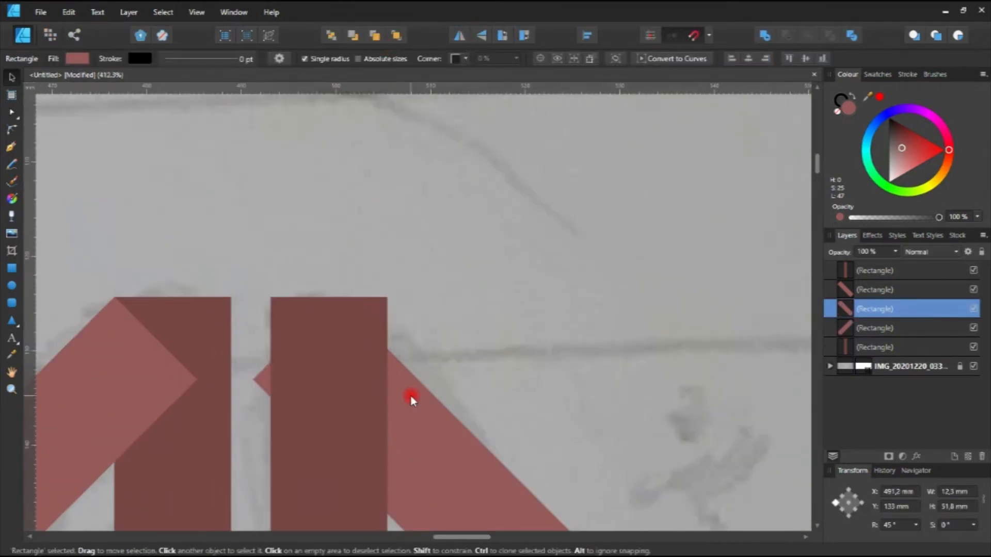
scroll(385, 346, "up", 1)
left_click_drag(413, 387, 519, 395)
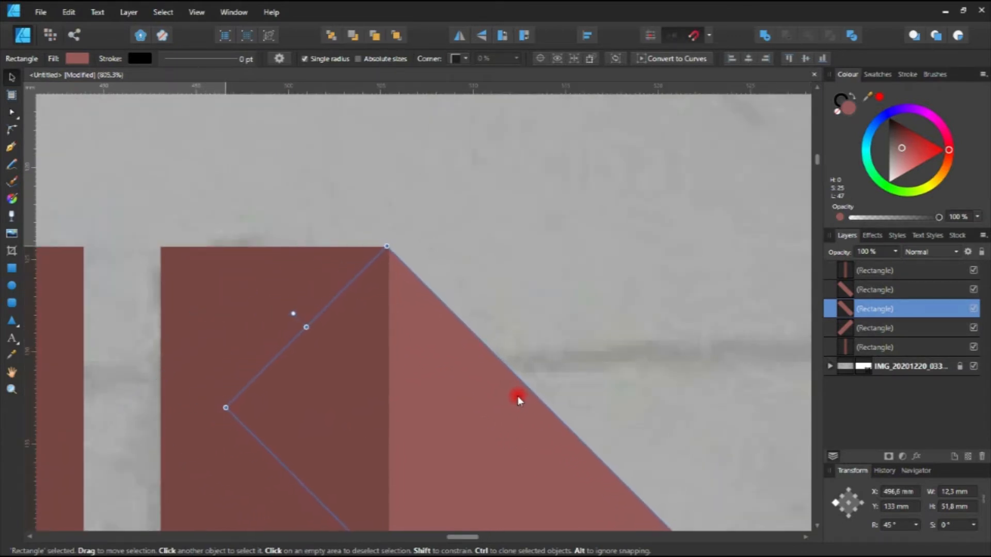
scroll(518, 395, "down", 9)
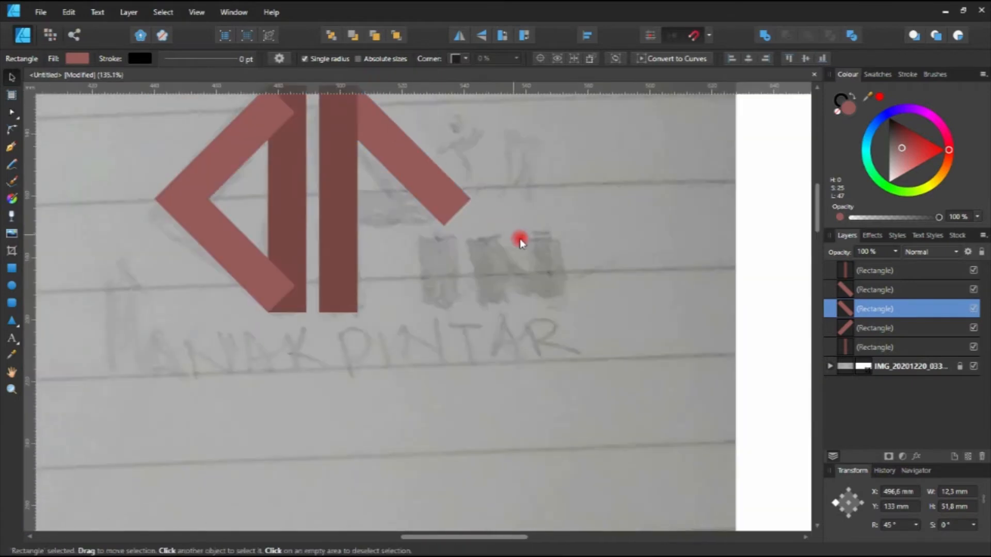
left_click(519, 239)
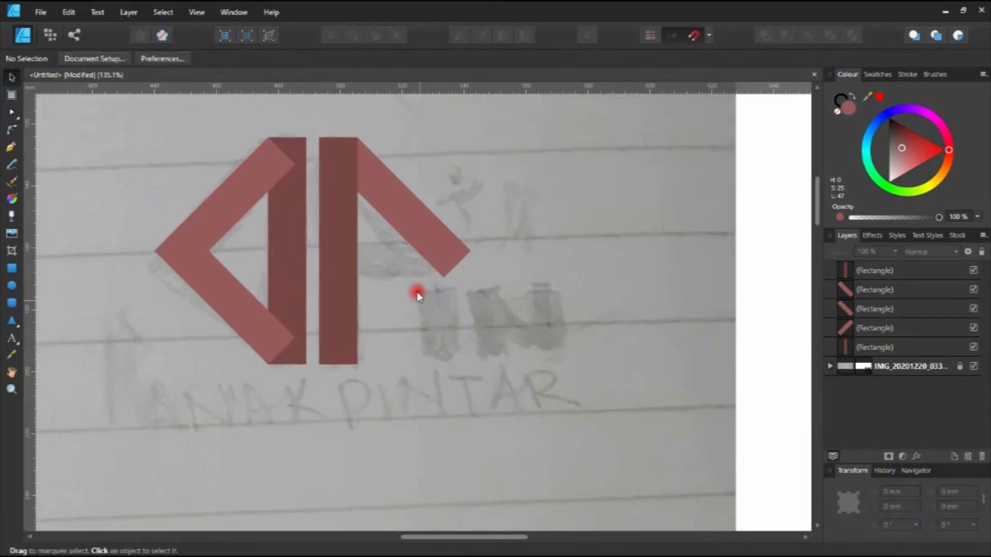
Duplicate the symbol's upper-left diagonal bar onto the P and rotate the copy to -90° to make it horizontal
left_click(240, 215)
mouse_move(229, 204)
left_mouse_down()
mouse_move(432, 210)
mouse_move(392, 210)
left_mouse_up()
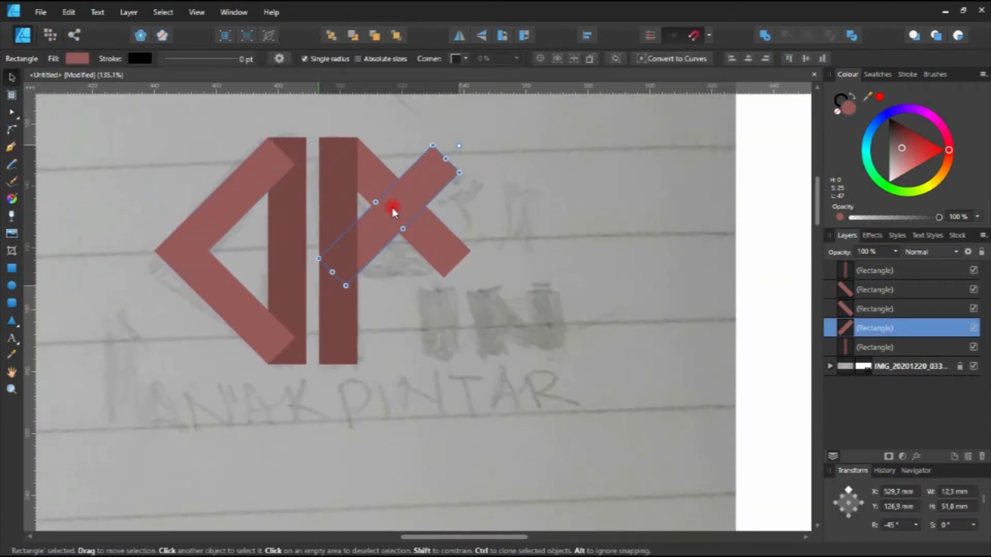
left_click_drag(461, 146, 501, 221)
Move the horizontal bar beneath the P's diagonal and shorten it to 46.1 mm, flush with the diagonal's outer corner
scroll(407, 213, "up", 5)
left_click_drag(407, 213, 451, 323)
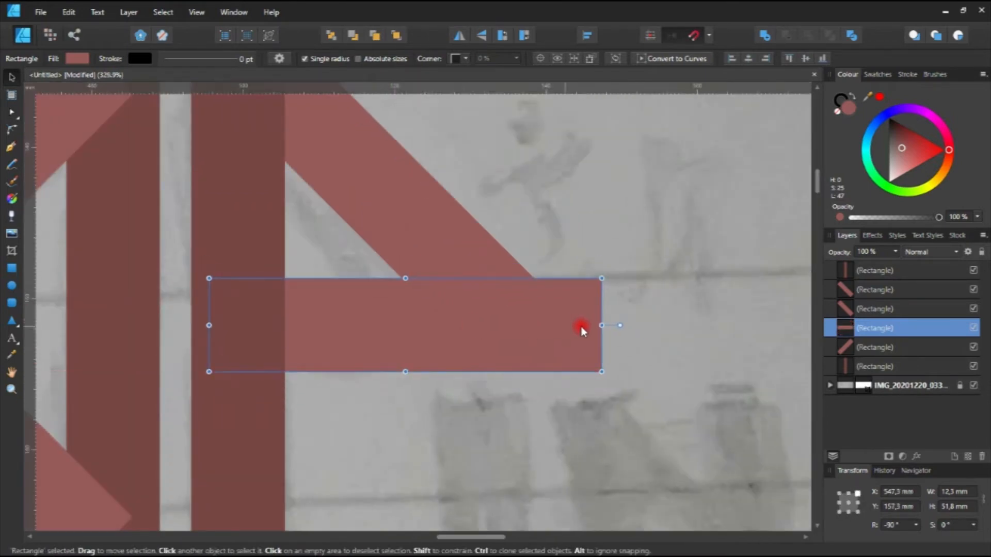
left_click_drag(530, 325, 506, 345)
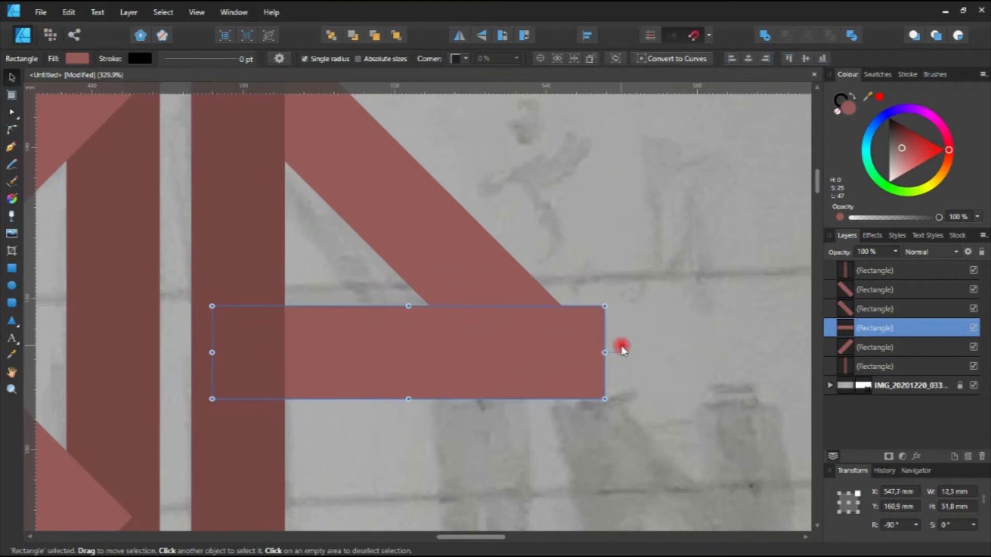
left_click_drag(579, 355, 564, 345)
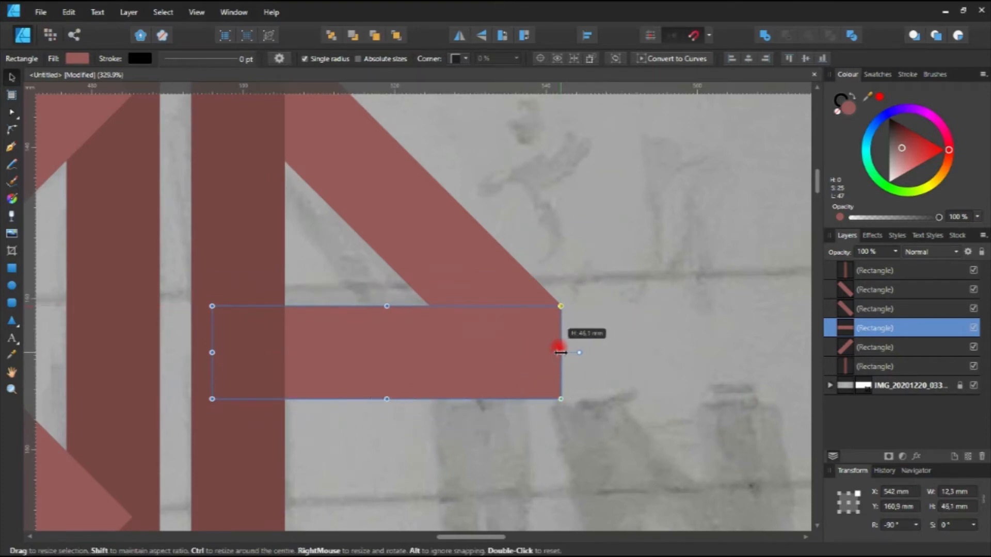
scroll(572, 325, "down", 8)
scroll(598, 277, "down", 1)
left_click(723, 277)
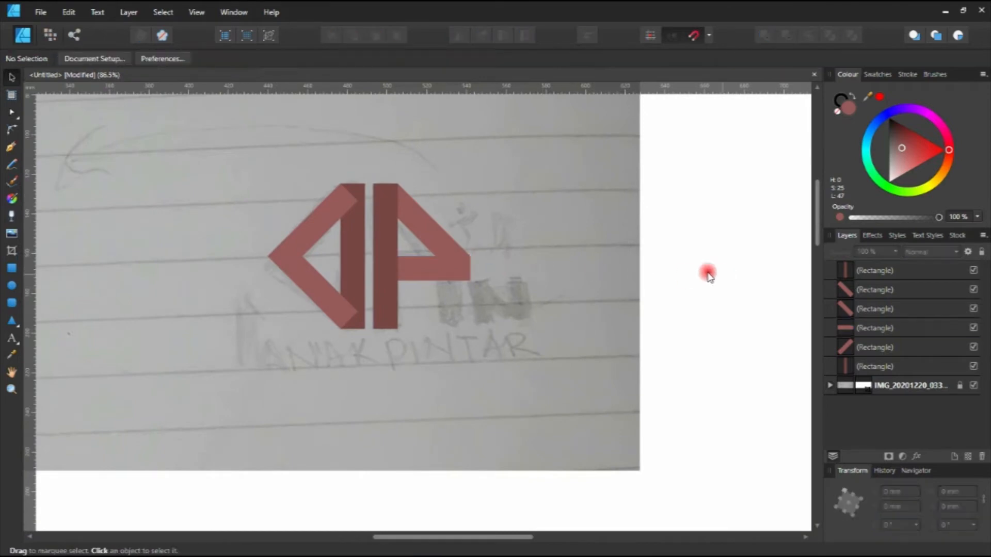
Duplicate the P's vertical stem and place the copy over the outer part of the P's bowl
scroll(590, 257, "down", 3)
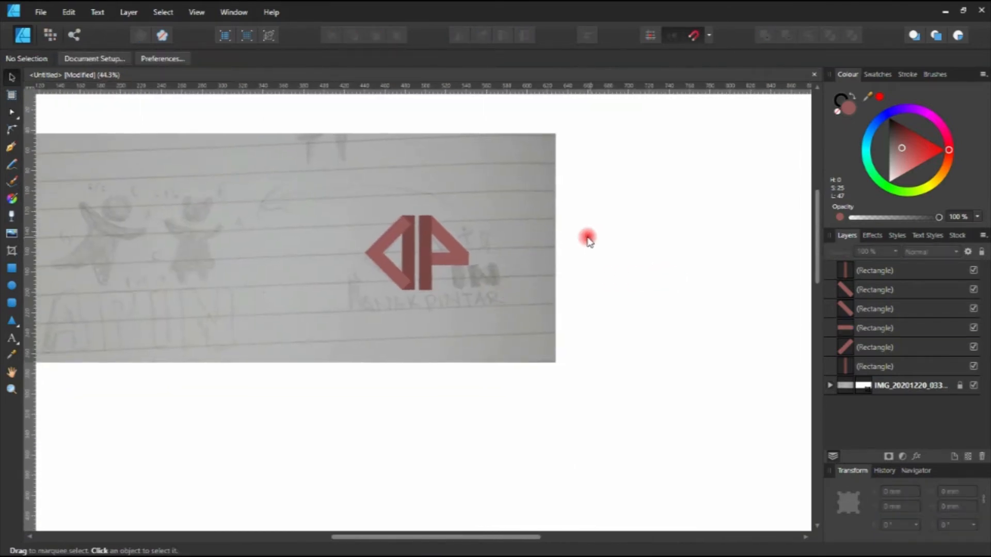
scroll(463, 261, "up", 3)
scroll(462, 257, "up", 1)
left_click_drag(477, 317, 486, 361)
scroll(487, 361, "down", 1)
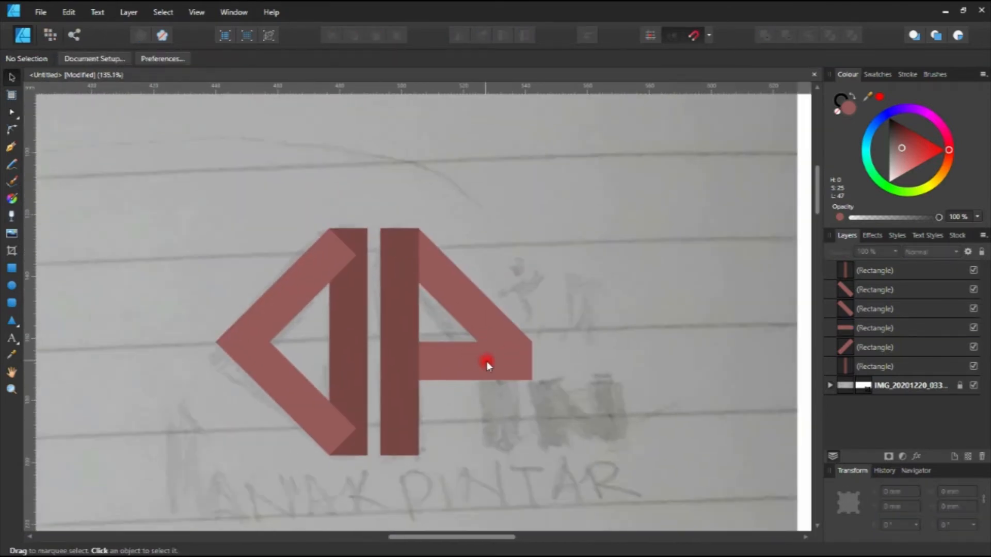
scroll(361, 349, "down", 4)
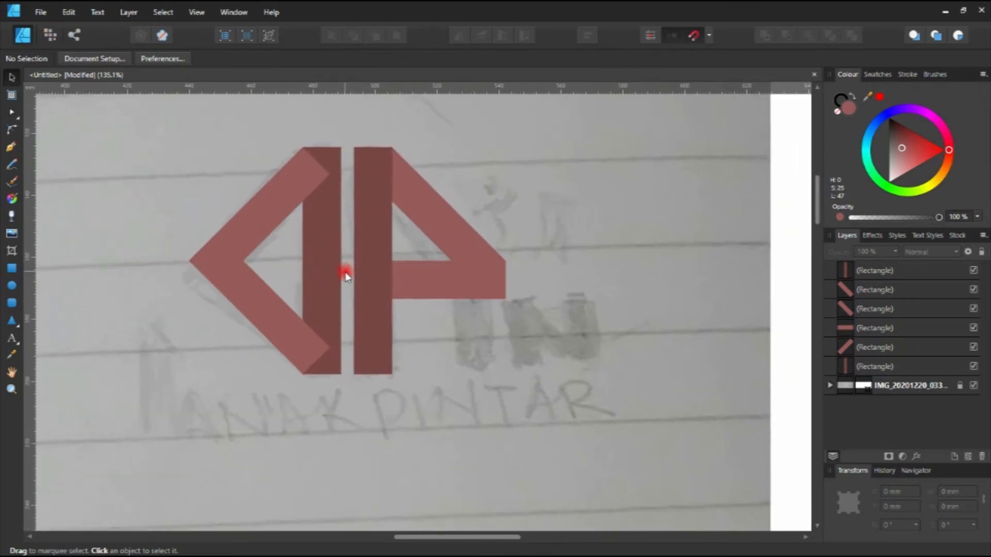
scroll(345, 272, "right", 3)
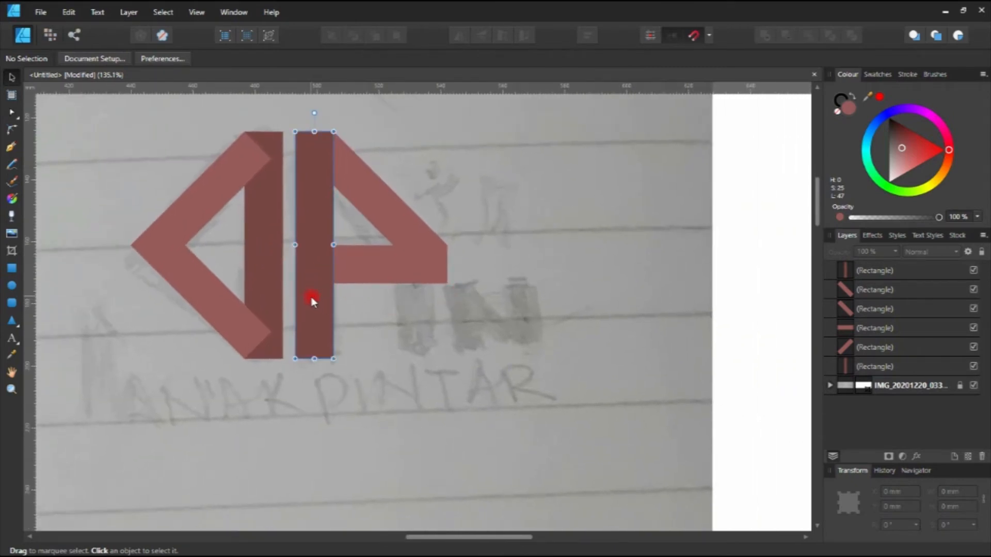
left_click(323, 296)
mouse_move(323, 297)
left_mouse_down()
mouse_move(464, 298)
mouse_move(427, 293)
left_mouse_up()
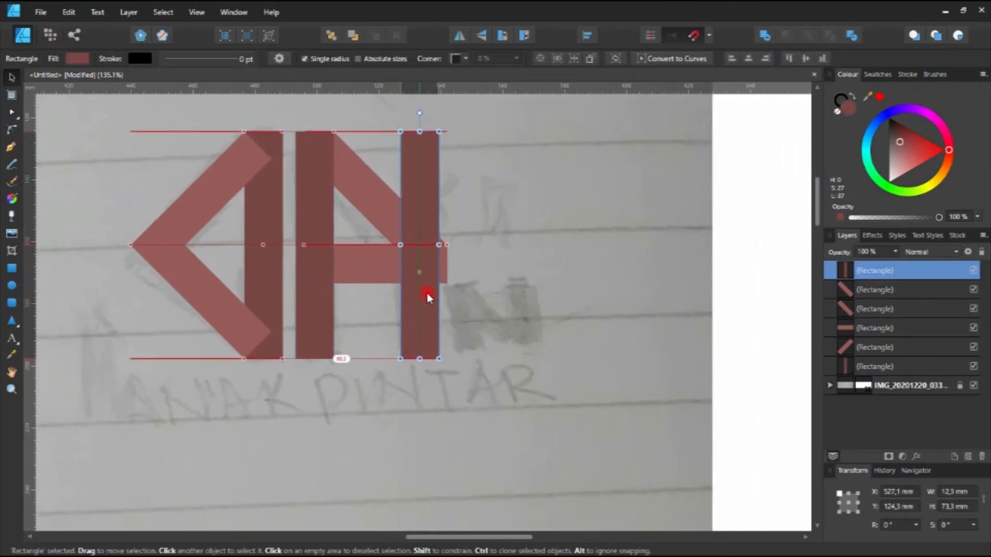
Align the copied stem with the P's outer edge and shorten it to 22.2 mm high below the bowl as the I
scroll(426, 293, "up", 4)
left_click_drag(426, 243, 450, 245)
scroll(450, 245, "down", 4)
left_click_drag(428, 133, 428, 295)
Duplicate the I bar for the N's left stem, and rotate a second copy to 45° as the N's diagonal, level with the stem's top
scroll(423, 290, "up", 3)
left_click_drag(342, 283, 480, 287)
mouse_move(480, 287)
left_mouse_down()
mouse_move(311, 277)
mouse_move(364, 303)
mouse_move(427, 303)
mouse_move(436, 277)
left_mouse_up()
mouse_move(423, 224)
left_mouse_down()
mouse_move(236, 230)
mouse_move(311, 225)
mouse_move(312, 216)
left_mouse_up()
left_click_drag(428, 298, 377, 305)
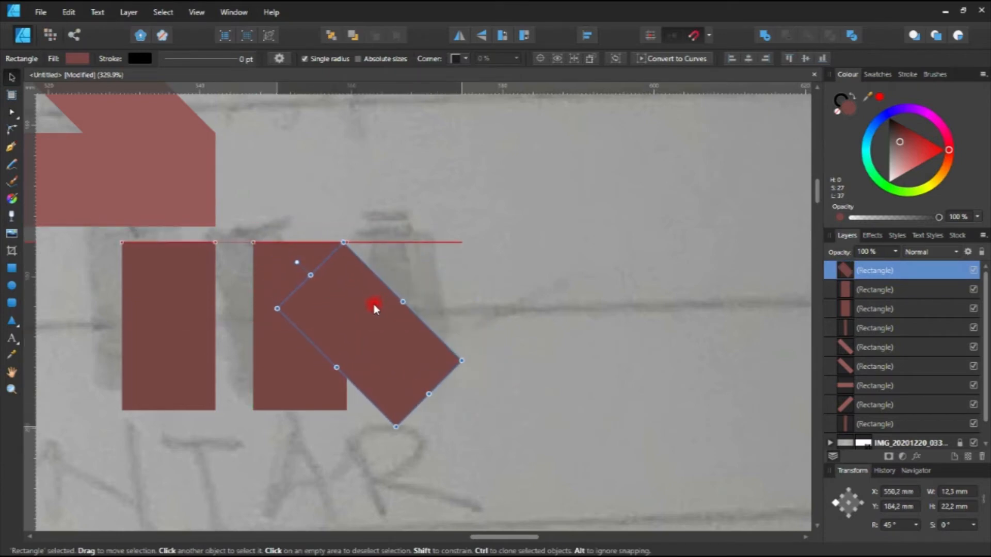
Shorten the N's 45° diagonal to 19 mm so its lower end is level with the stem's base
scroll(376, 305, "down", 5)
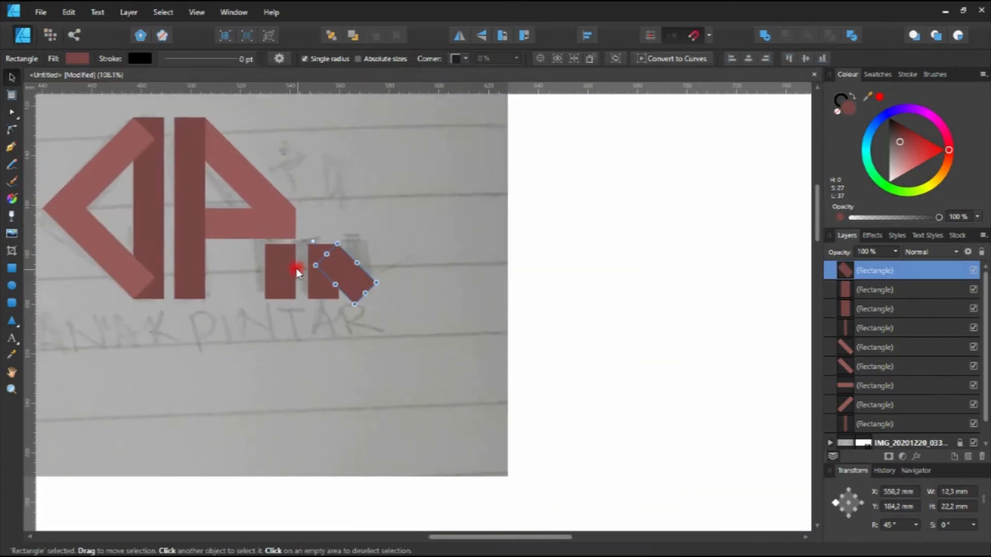
scroll(297, 268, "up", 4)
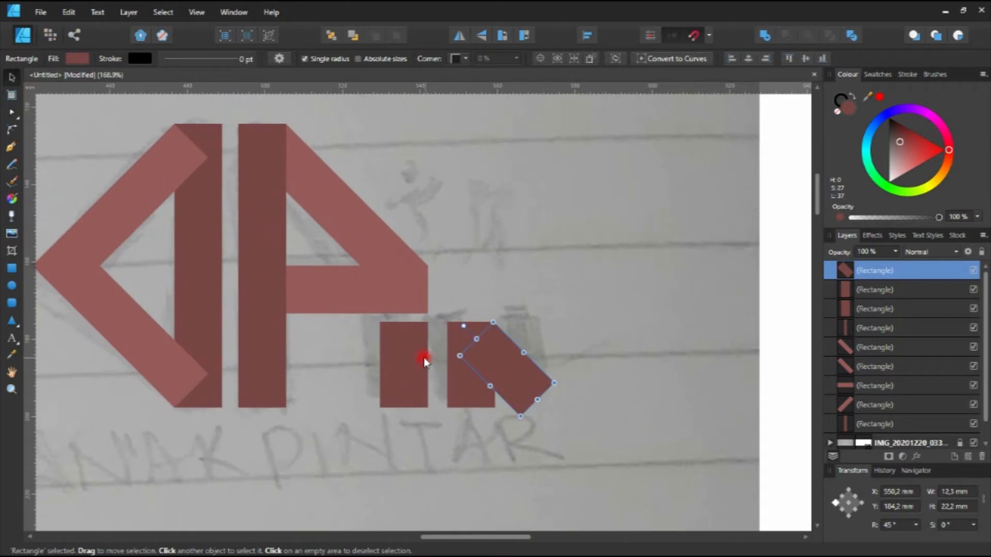
scroll(427, 360, "down", 2)
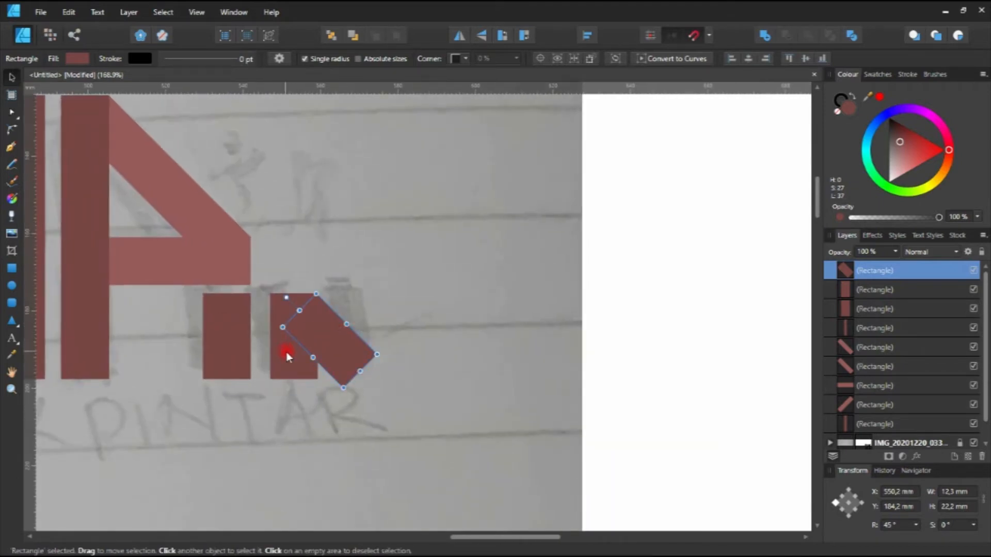
scroll(328, 343, "up", 5)
scroll(328, 344, "up", 1)
left_click_drag(400, 409, 389, 390)
Duplicate the N's left stem, place the copy at X 563.7 mm as the right stem, and deselect it
left_click(257, 387)
mouse_move(225, 385)
left_mouse_down()
mouse_move(393, 386)
mouse_move(383, 384)
left_mouse_up()
left_click(515, 326)
scroll(515, 326, "down", 5)
scroll(506, 327, "right", 2)
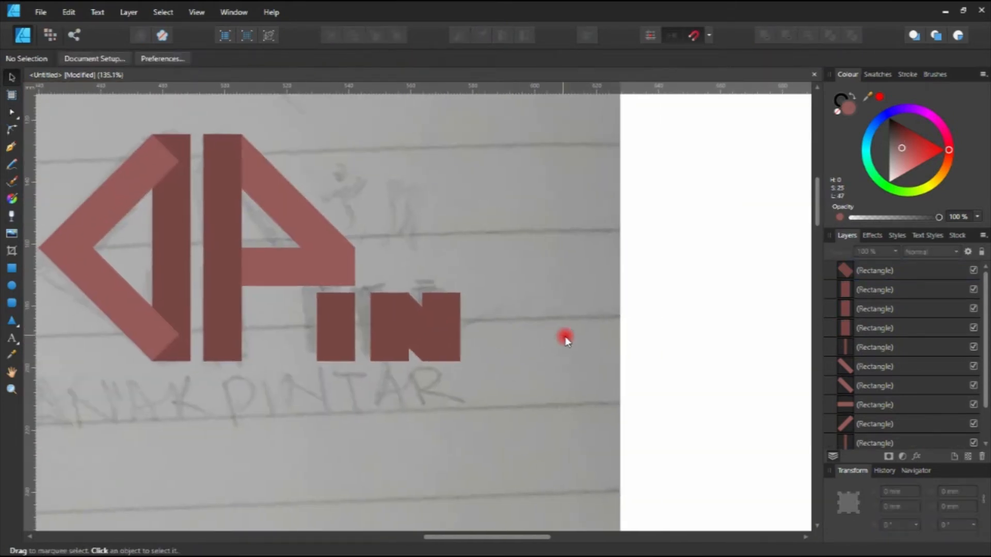
Move the N's diagonal horizontally to meet the left stem's upper inner corner exactly
scroll(451, 326, "up", 10)
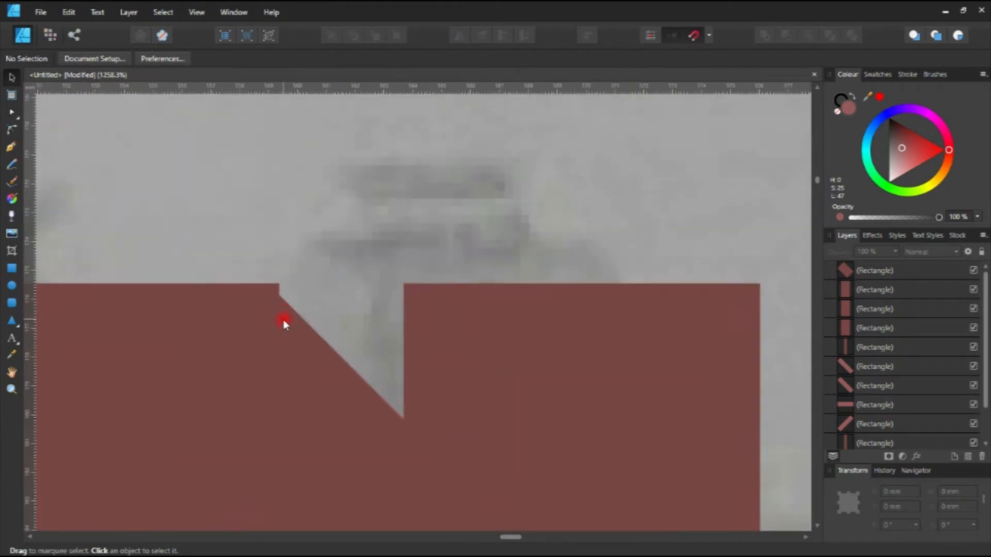
left_click(276, 321)
left_click_drag(277, 321, 286, 321)
scroll(287, 321, "down", 6)
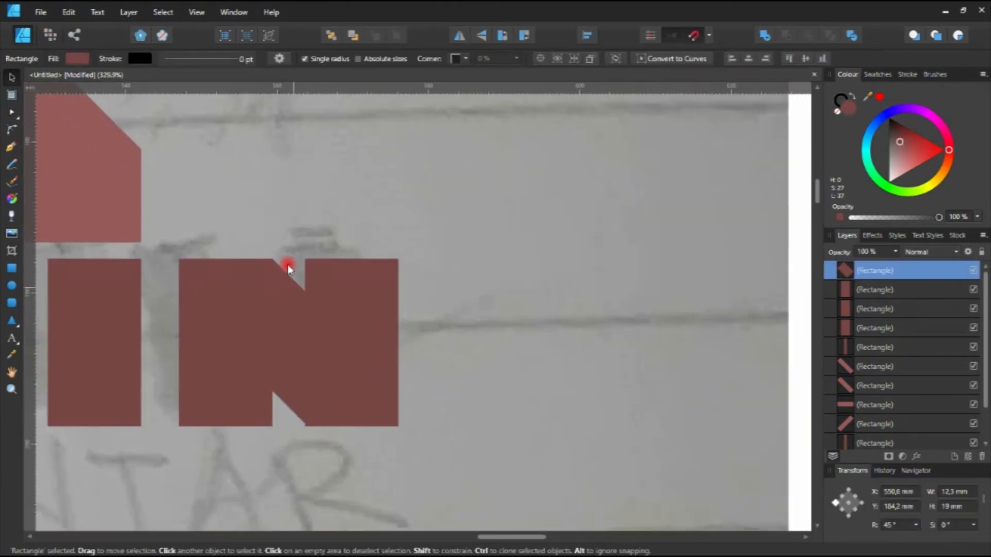
Move the N's right stem to X 564 mm so its lower corner meets the diagonal, and deselect it
left_click(418, 372)
scroll(315, 380, "up", 5)
left_click(364, 426)
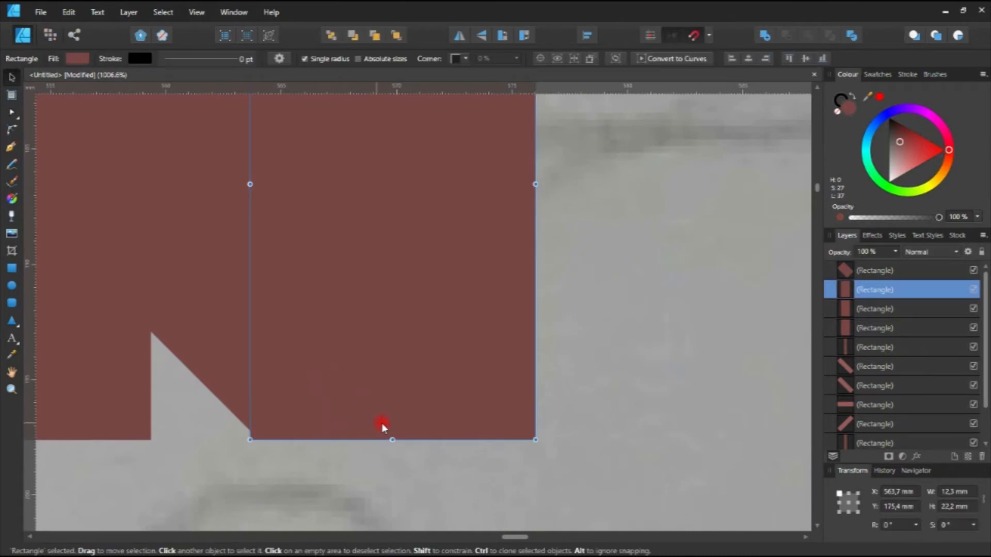
left_click_drag(398, 422, 385, 422)
scroll(388, 413, "down", 10)
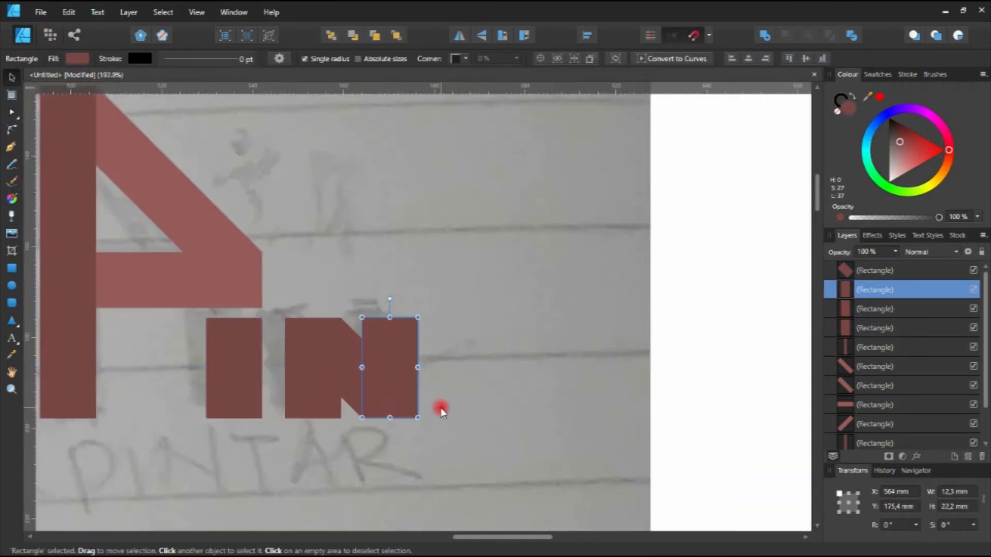
left_click(486, 370)
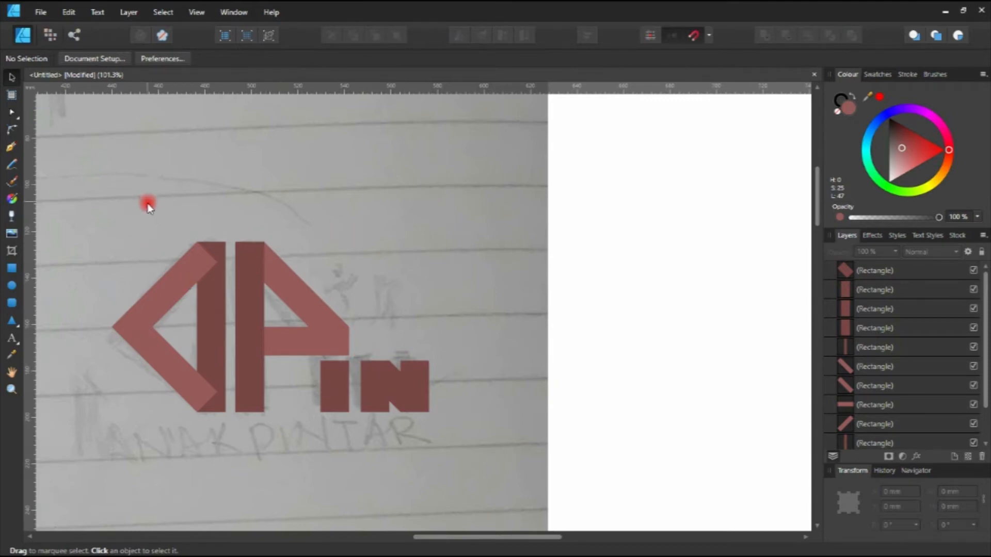
scroll(236, 306, "down", 1)
left_click_drag(273, 311, 358, 335)
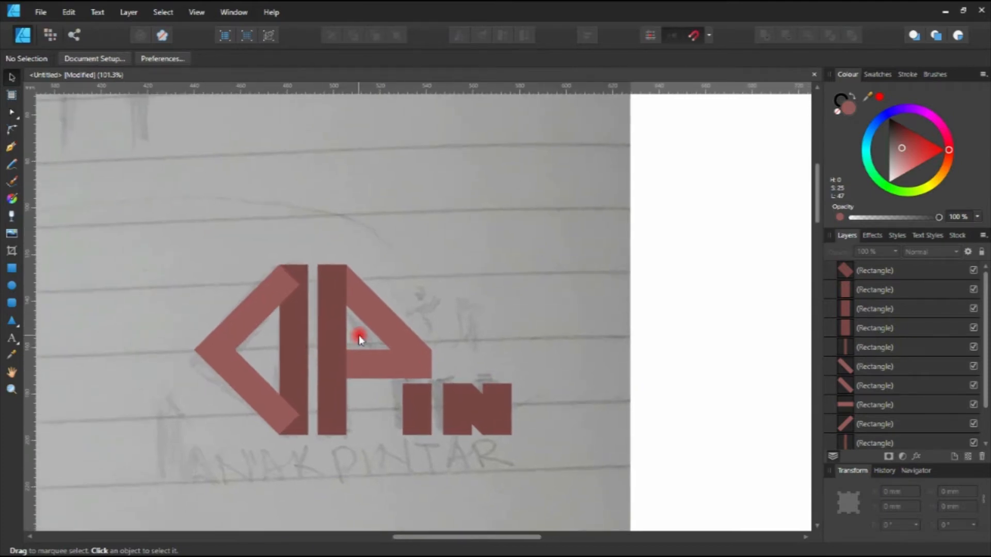
scroll(880, 330, "down", 2)
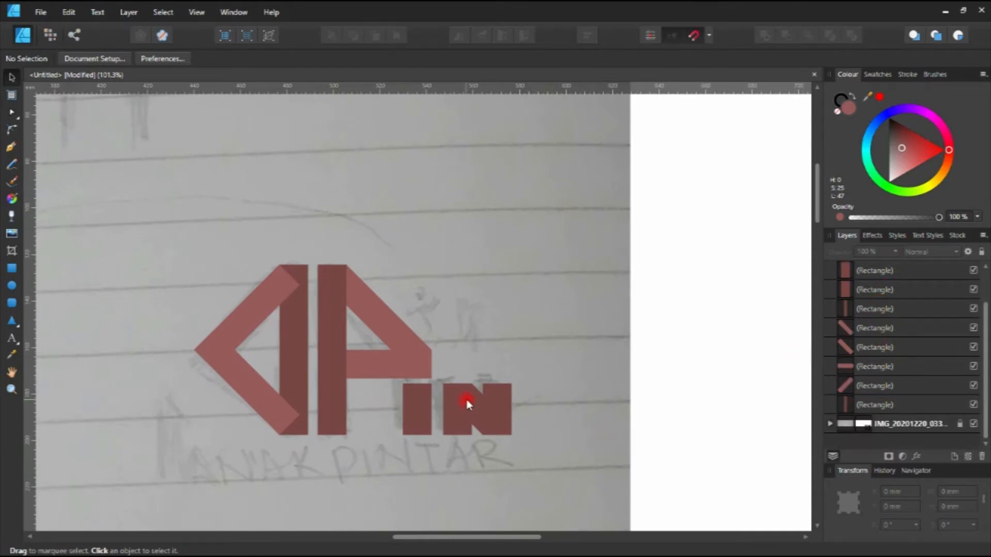
left_click(423, 401)
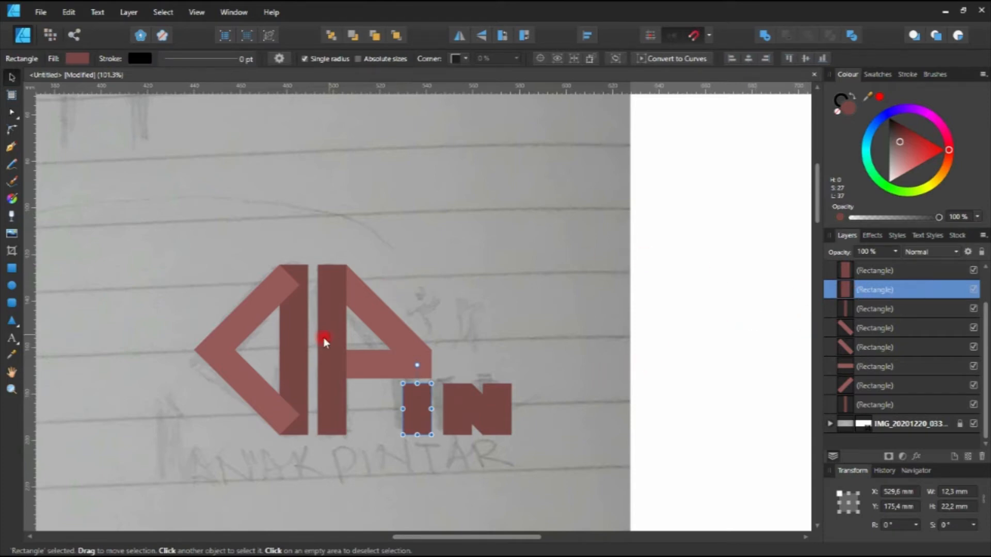
left_click(284, 330)
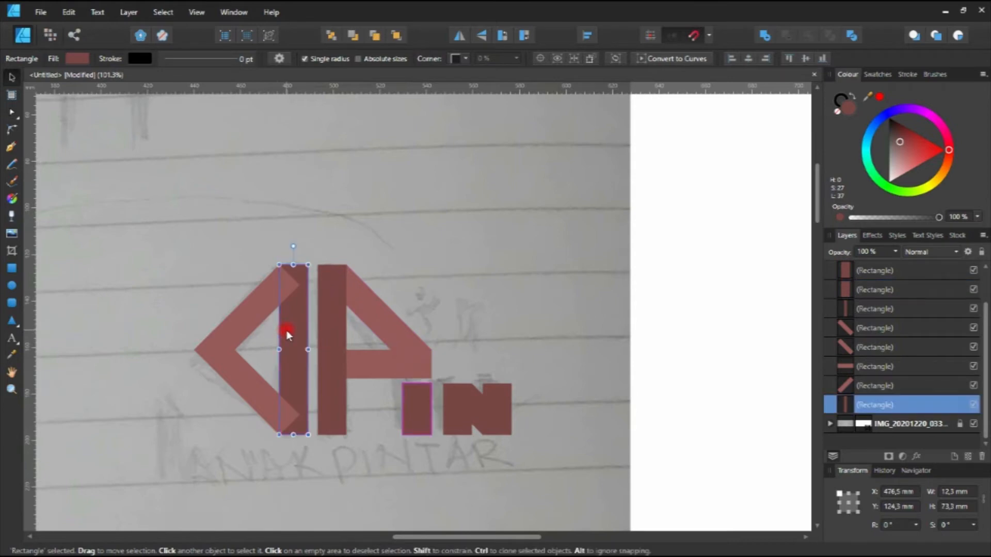
left_click(333, 318, "shift")
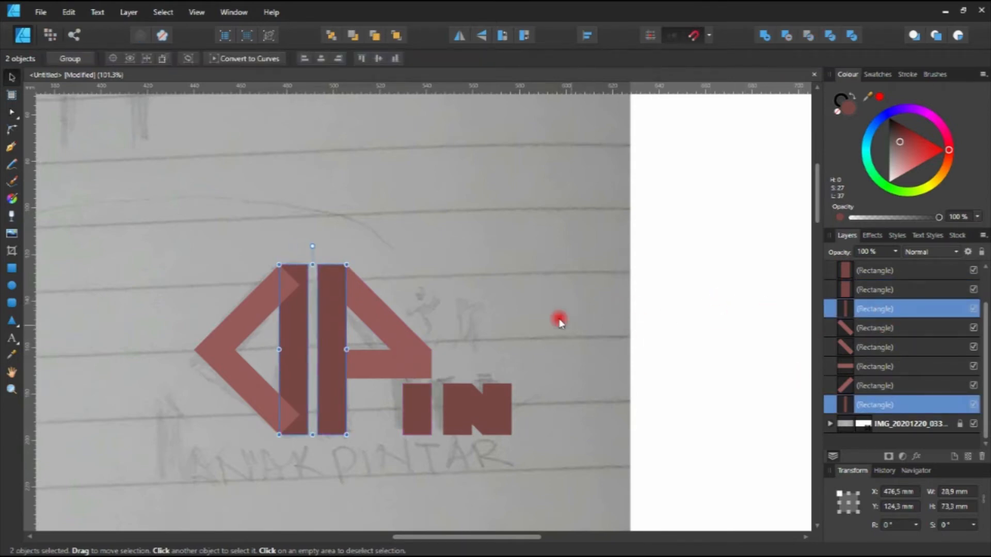
left_click(695, 274)
Bring the P's stem and the symbol's left vertical bar in front of all the diagonal bars, and deselect
left_click(326, 304)
left_click_drag(928, 308, 915, 264)
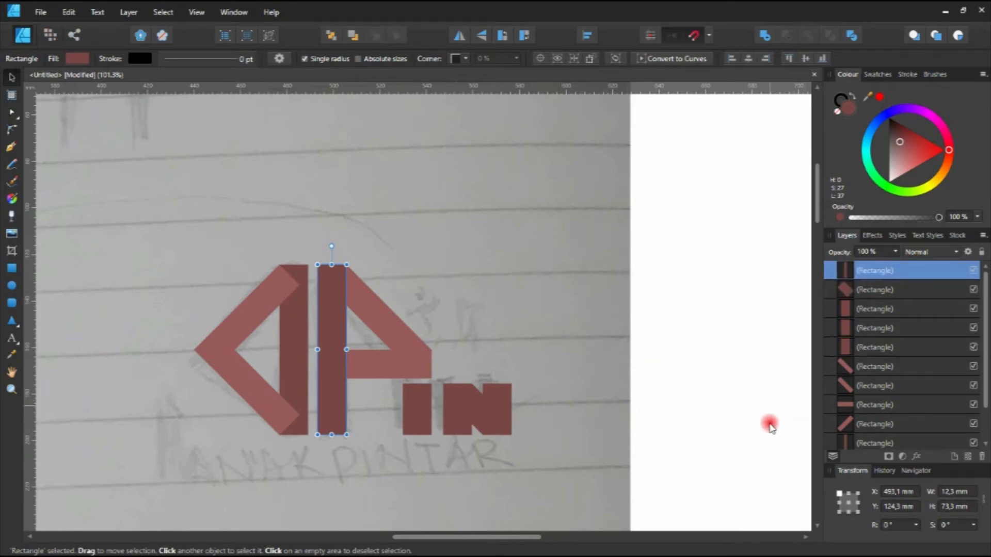
mouse_move(985, 391)
left_mouse_down()
mouse_move(985, 412)
mouse_move(984, 390)
left_mouse_up()
left_click(511, 321)
left_click(296, 334)
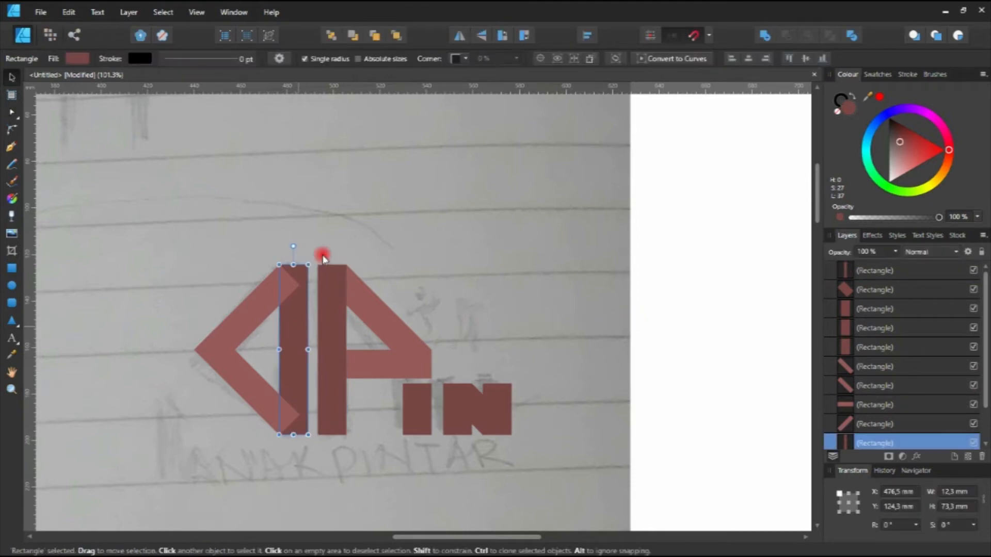
left_click(396, 36)
left_click(635, 289)
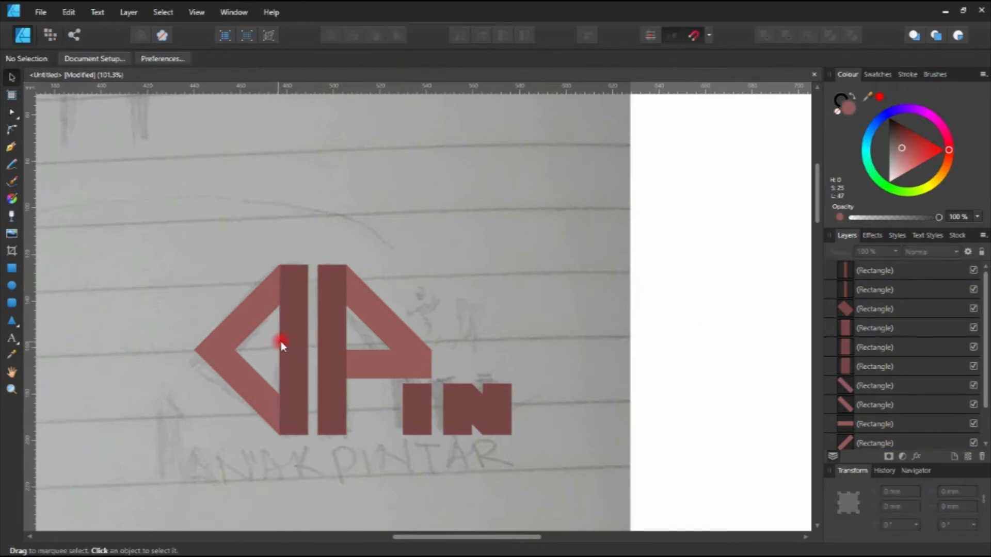
Recolour both tall vertical bars grey-blue with H 198, S 15, L 45, and deselect them
left_click(295, 340)
left_click(335, 356, "shift")
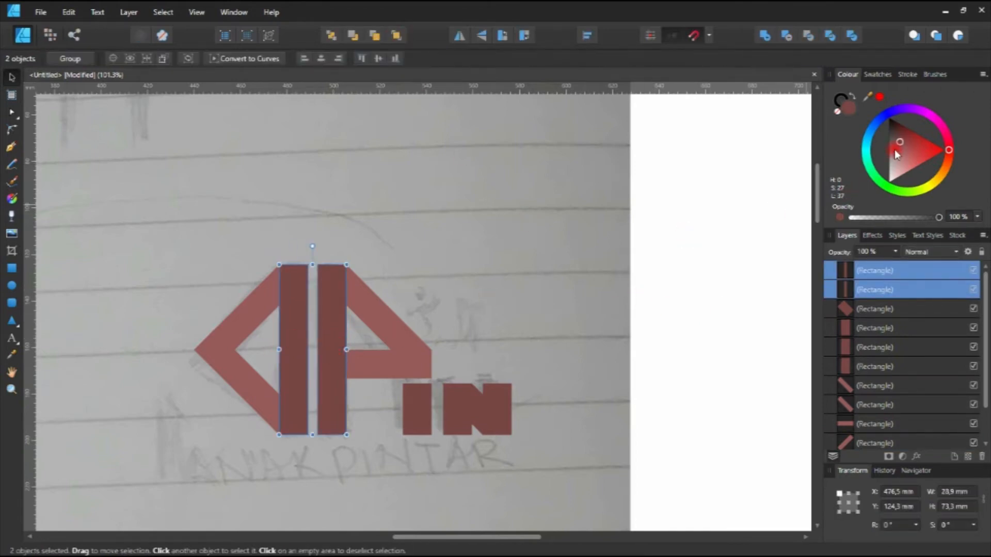
mouse_move(864, 147)
left_mouse_down()
mouse_move(867, 137)
mouse_move(908, 164)
mouse_move(919, 152)
mouse_move(915, 162)
left_mouse_up()
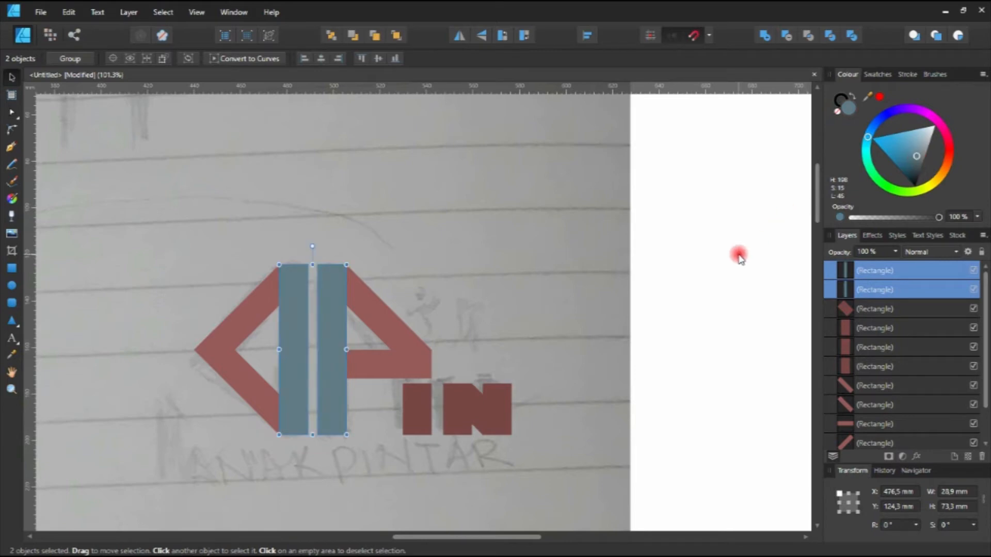
left_click(739, 255)
Examine the whole logo's shape with the recoloured vertical bars against the sketch
scroll(526, 287, "down", 5)
scroll(394, 321, "up", 6)
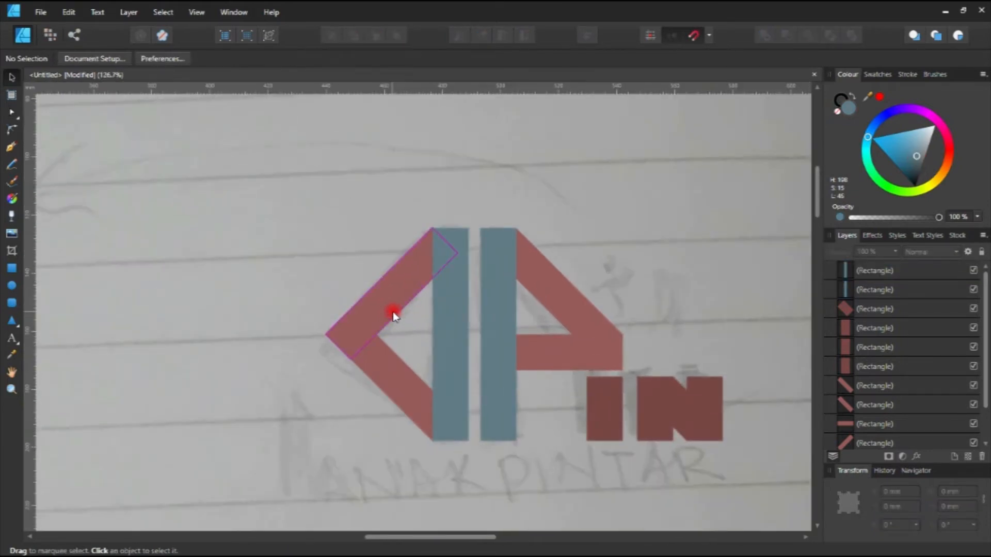
scroll(392, 314, "up", 4)
scroll(352, 316, "down", 7)
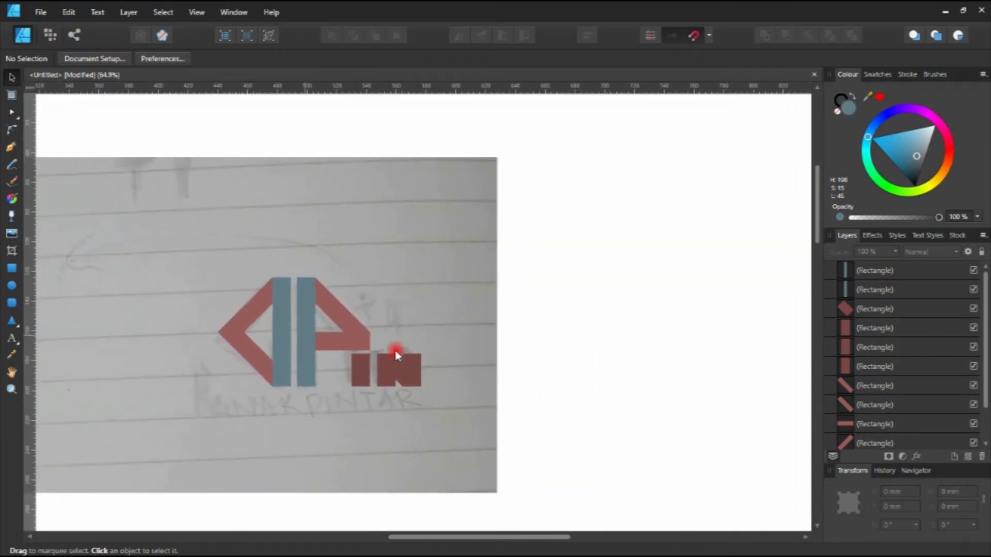
left_click_drag(611, 416, 395, 333)
left_click_drag(592, 394, 227, 252)
left_click(543, 320)
scroll(222, 308, "up", 5)
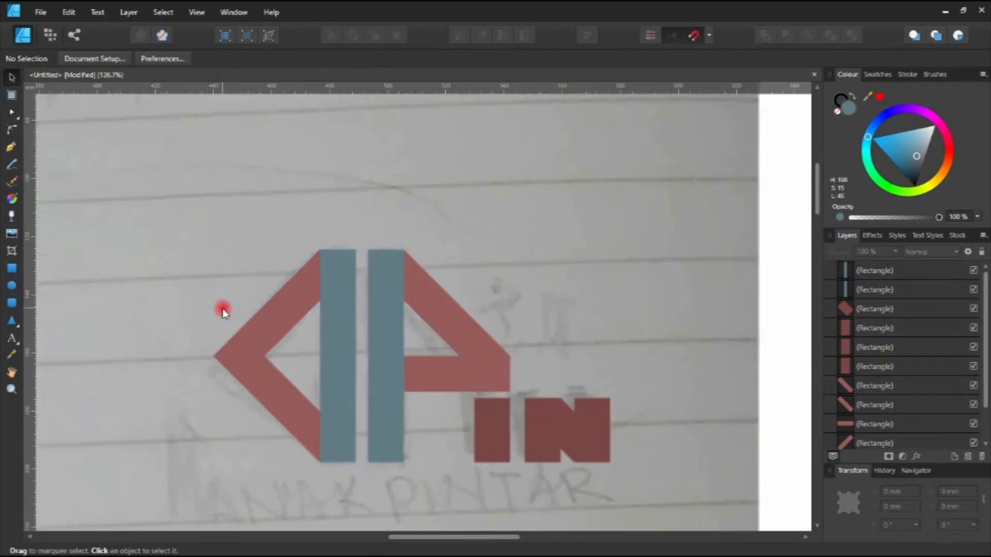
scroll(272, 326, "down", 4)
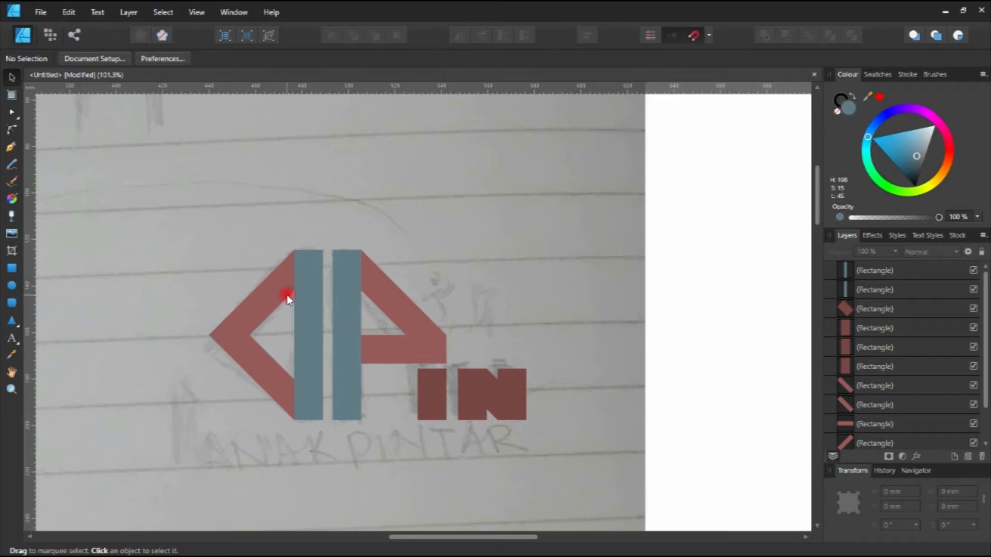
Recolour the symbol's upper-left diagonal bar dark blue with H 216, S 57, L 32
scroll(287, 298, "up", 1)
left_click(274, 301)
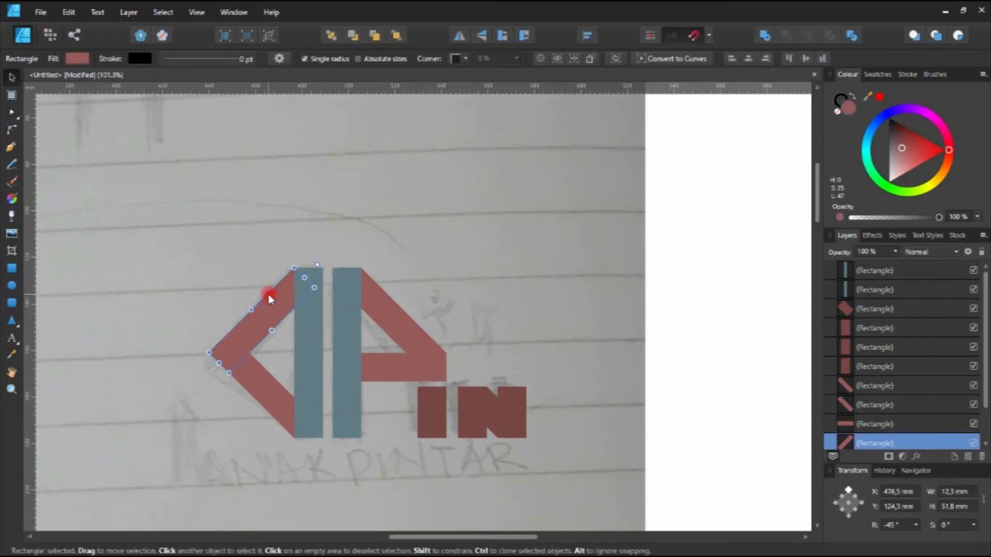
scroll(268, 300, "up", 2)
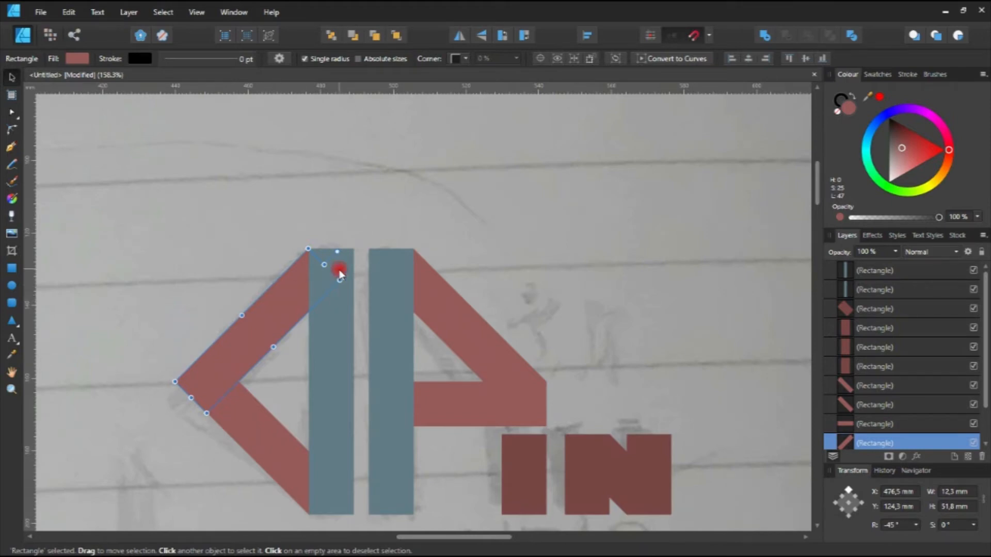
left_click(186, 247)
left_click(253, 333)
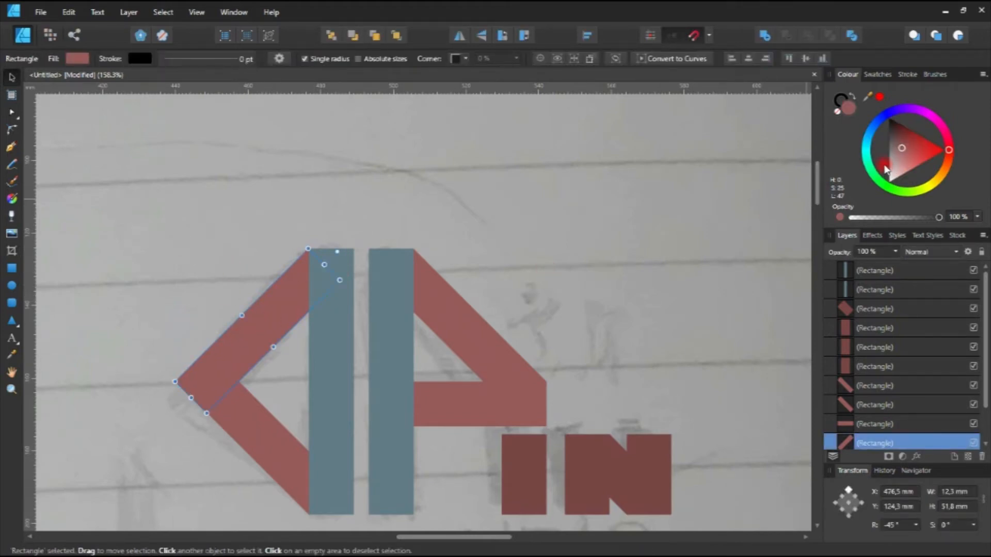
left_click_drag(876, 137, 873, 125)
mouse_move(909, 155)
left_mouse_down()
mouse_move(902, 172)
mouse_move(897, 165)
left_mouse_up()
left_click_drag(413, 319, 363, 246)
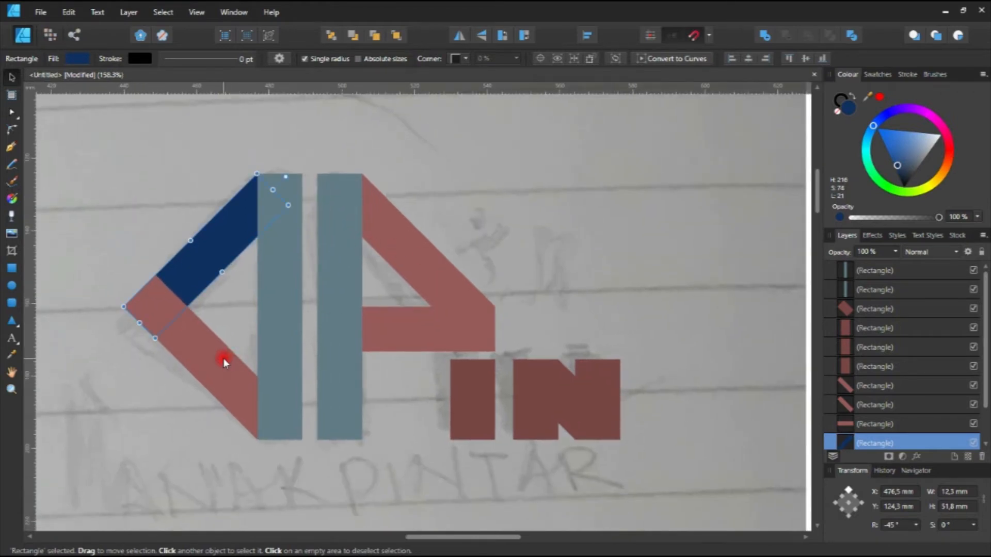
left_click_drag(901, 169, 901, 164)
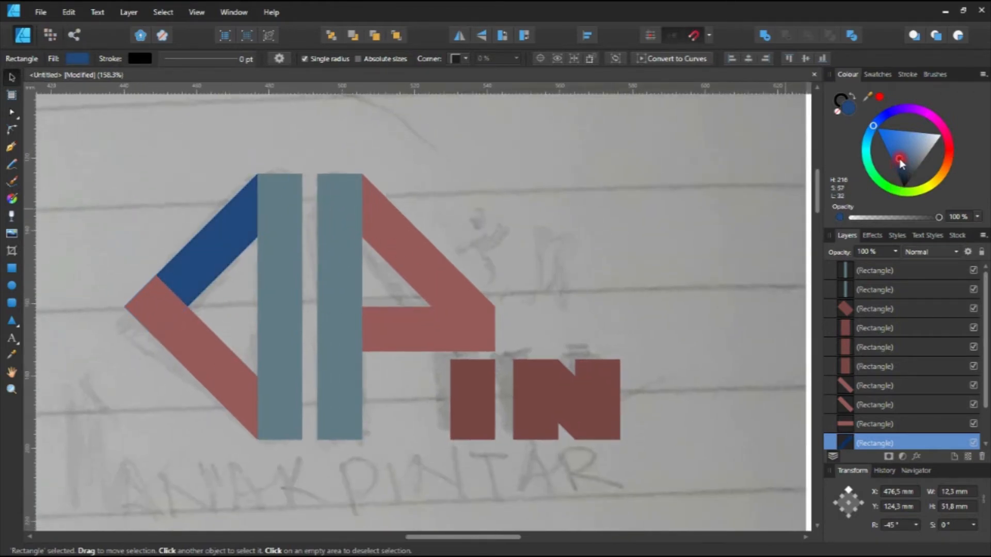
Recolour the P's diagonal bar by sampling the dark blue of the symbol's upper-left diagonal bar, and deselect it
left_click(431, 208)
left_click(436, 265)
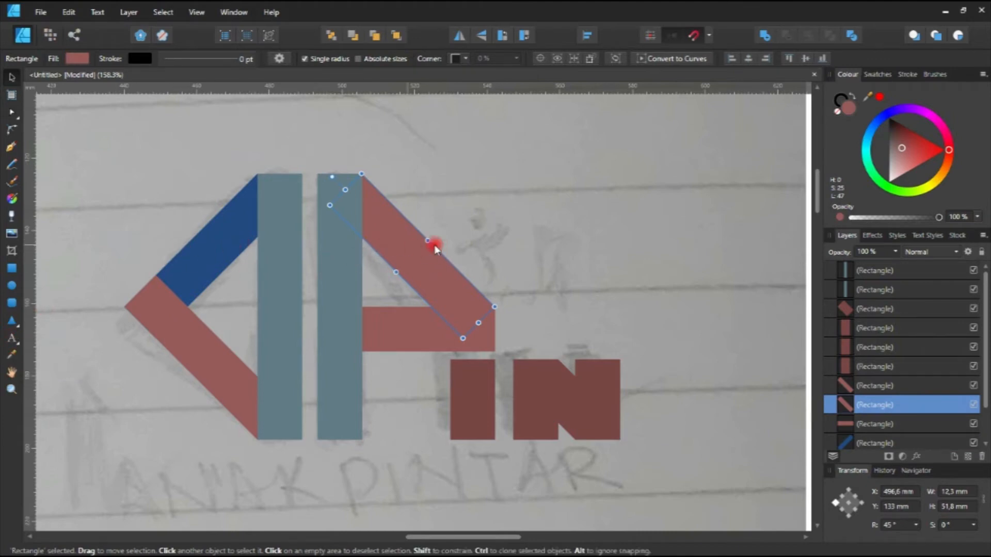
left_click(502, 214)
left_click(419, 242)
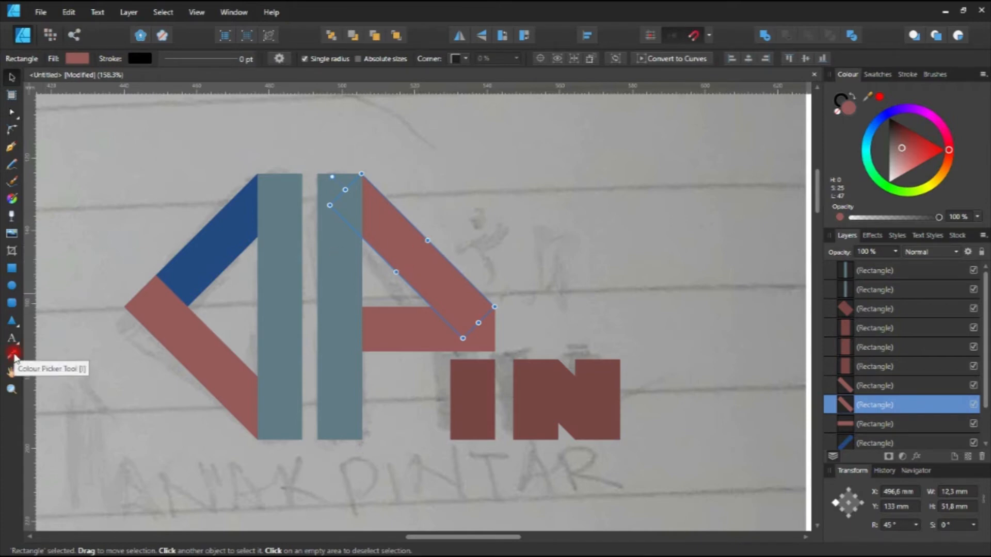
left_click(14, 356)
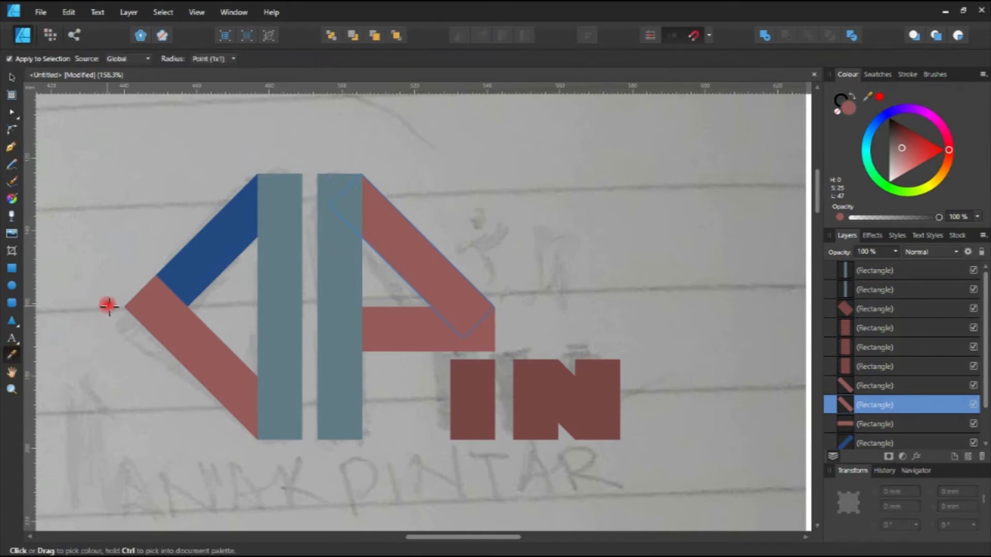
left_click(211, 254)
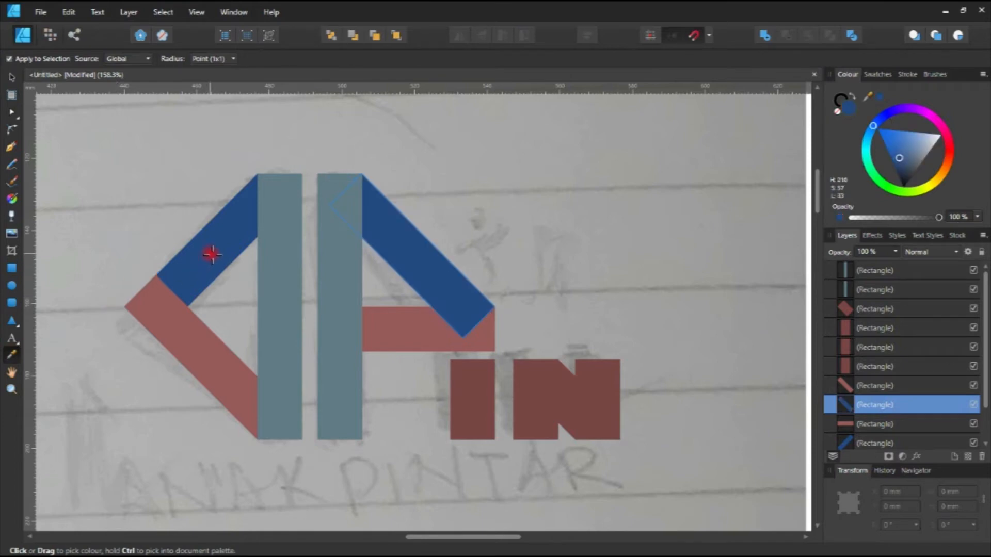
left_click(12, 78)
left_click(253, 269)
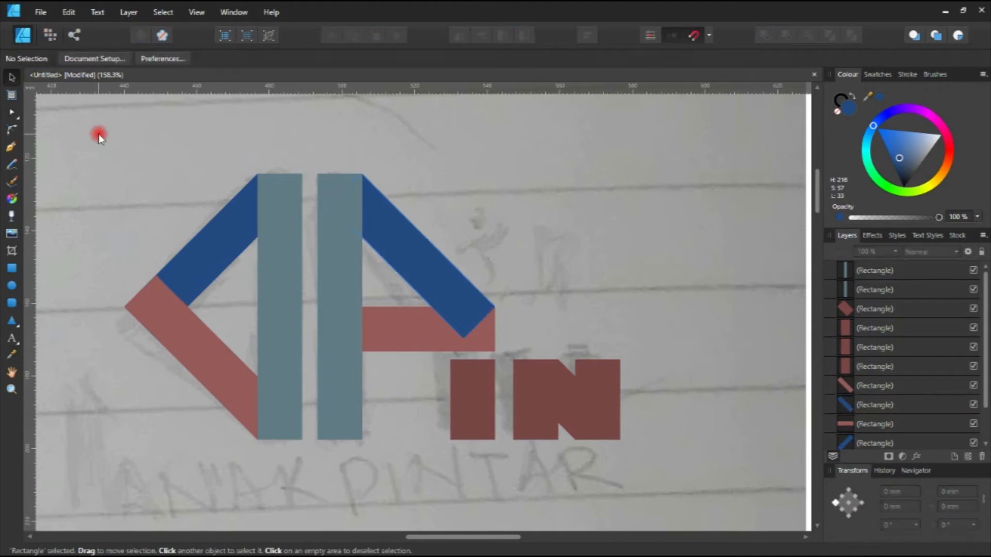
Reorder the P's horizontal bar so it lies in front of the diagonal bar but behind the stem, and deselect it
left_click(416, 332)
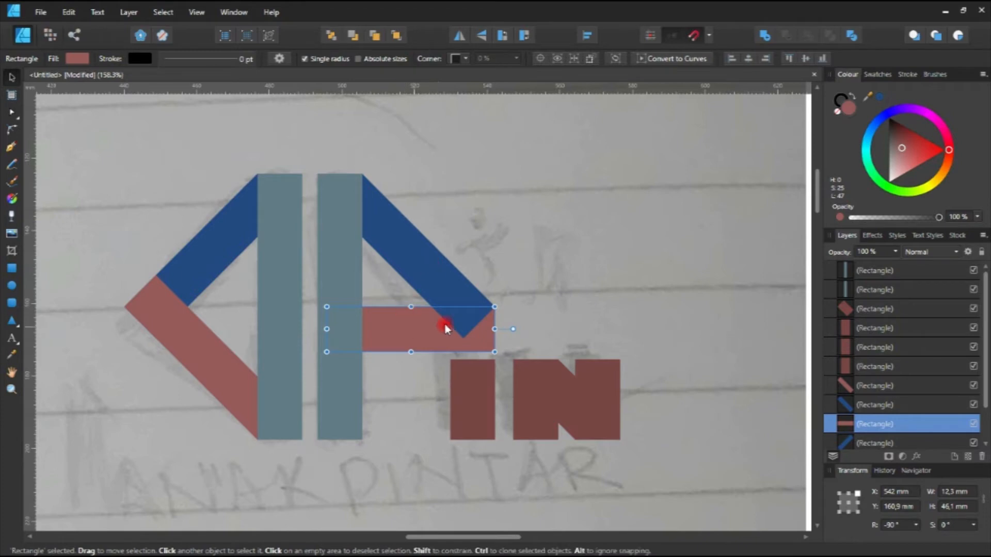
left_click(397, 36)
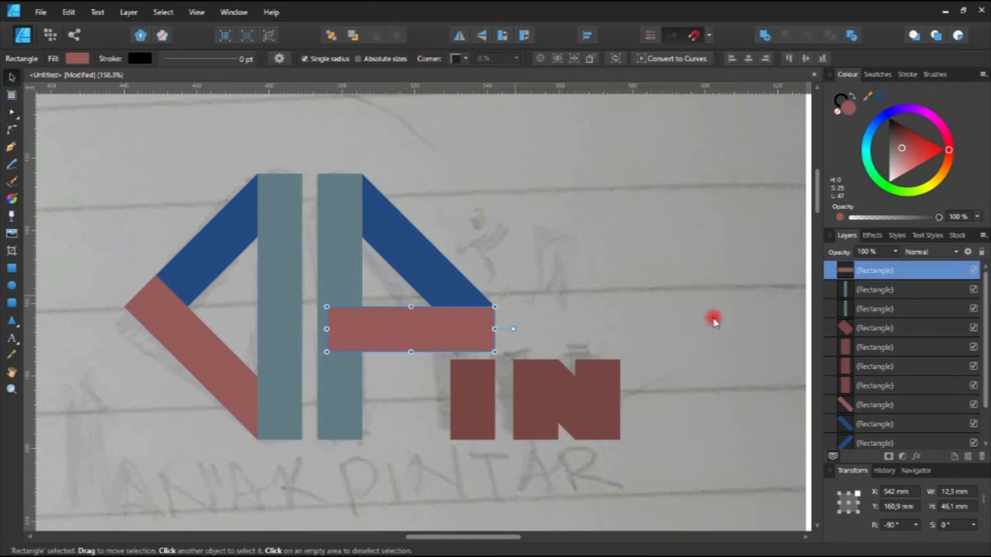
left_click_drag(921, 279, 869, 314)
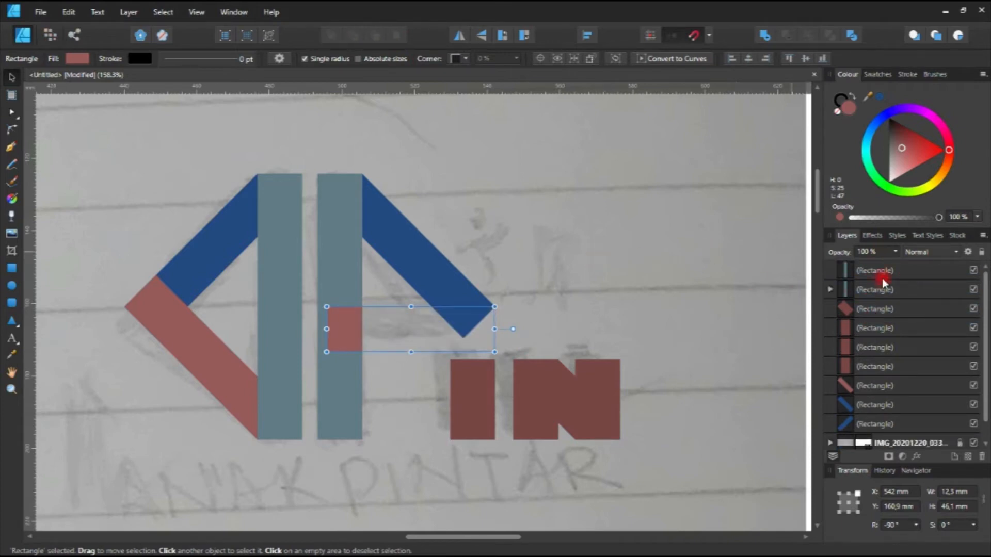
left_click_drag(882, 281, 849, 302)
left_click_drag(894, 272, 891, 323)
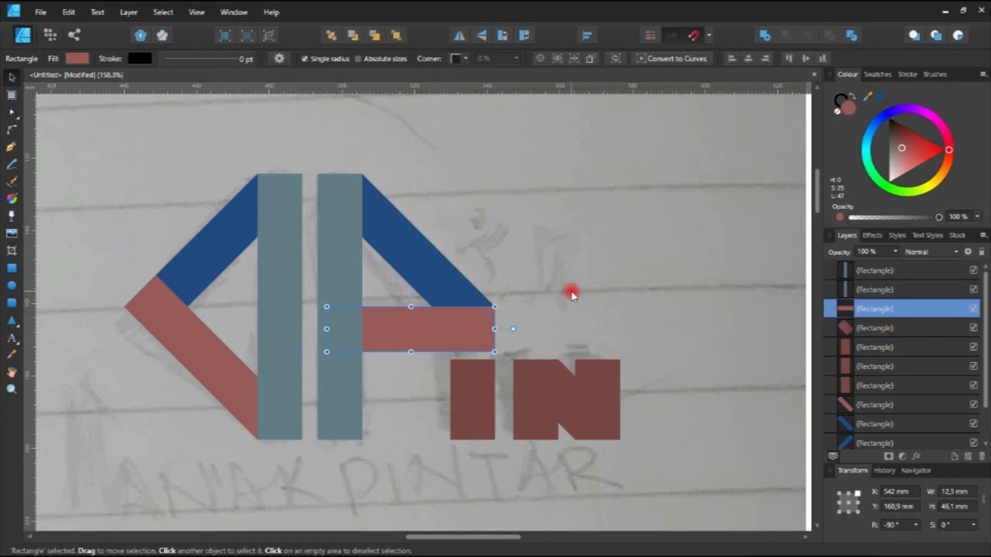
left_click(571, 294)
Recolour the symbol's lower-left diagonal bar deep blue with H 212, S 100, L 24, and deselect it
scroll(160, 329, "up", 3)
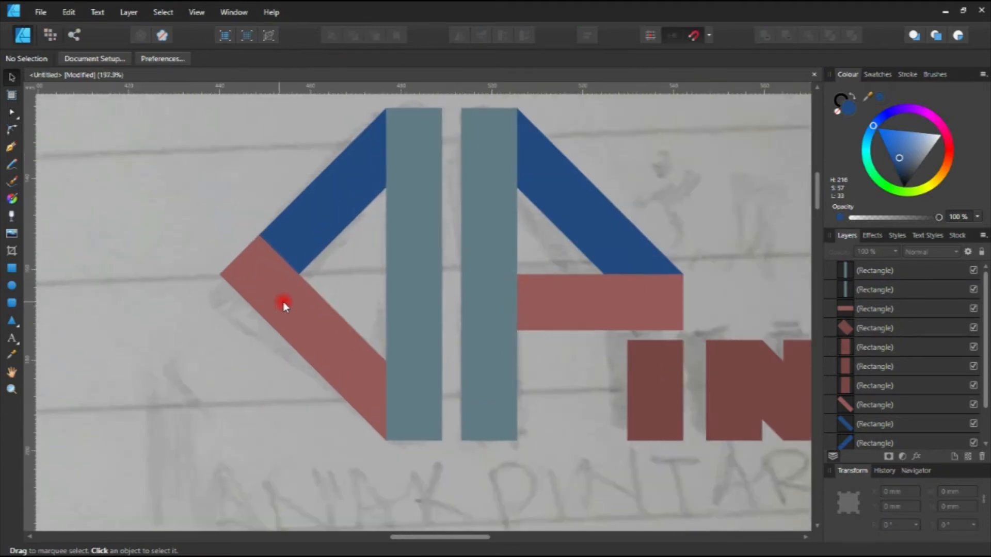
left_click(283, 303)
left_click_drag(373, 247, 265, 226)
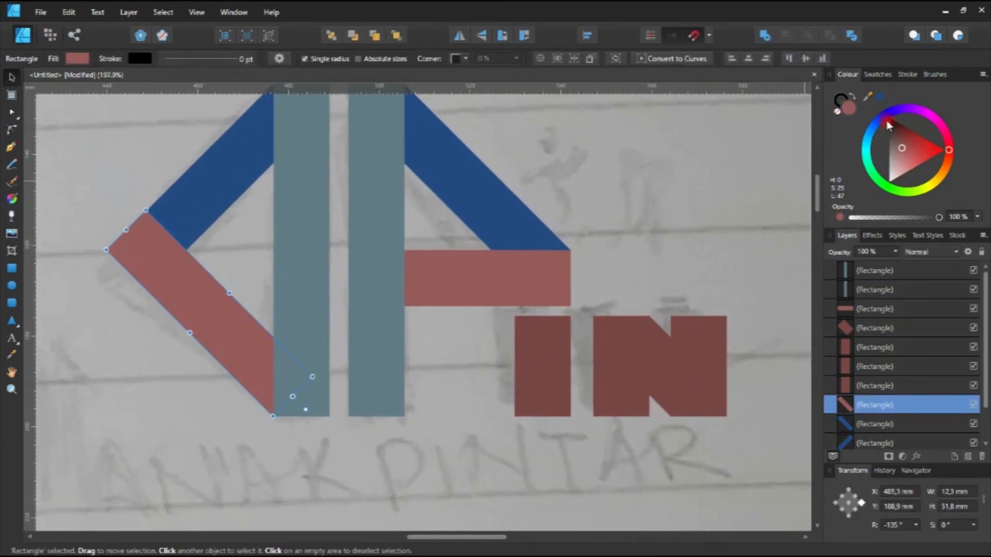
left_click_drag(889, 125, 884, 126)
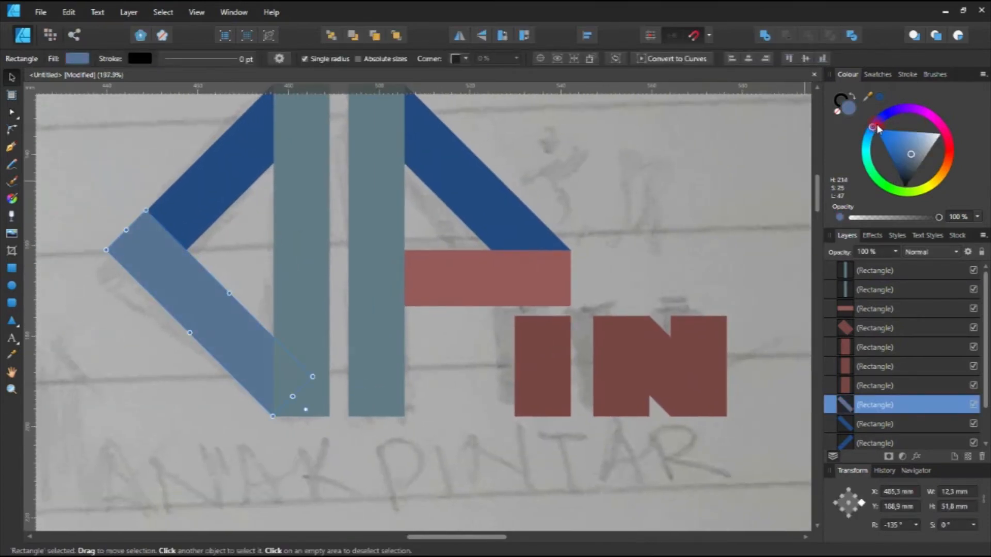
left_click(879, 120)
mouse_move(875, 131)
left_mouse_down()
mouse_move(888, 118)
mouse_move(873, 132)
left_mouse_up()
scroll(564, 190, "down", 5)
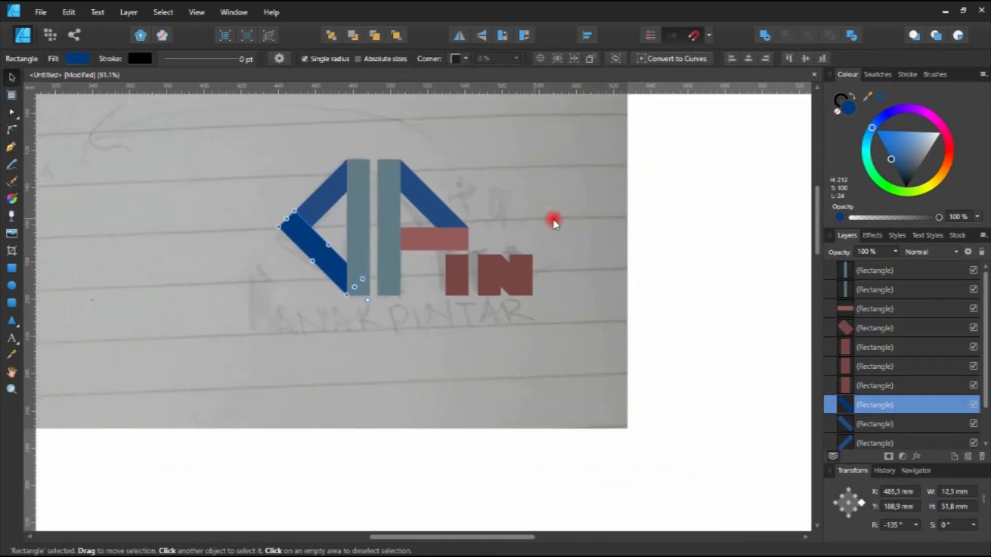
left_click(720, 223)
Recolour the P's horizontal bar dark grey-teal with H 182, S 12, L 28
scroll(440, 239, "up", 3)
left_click(476, 240)
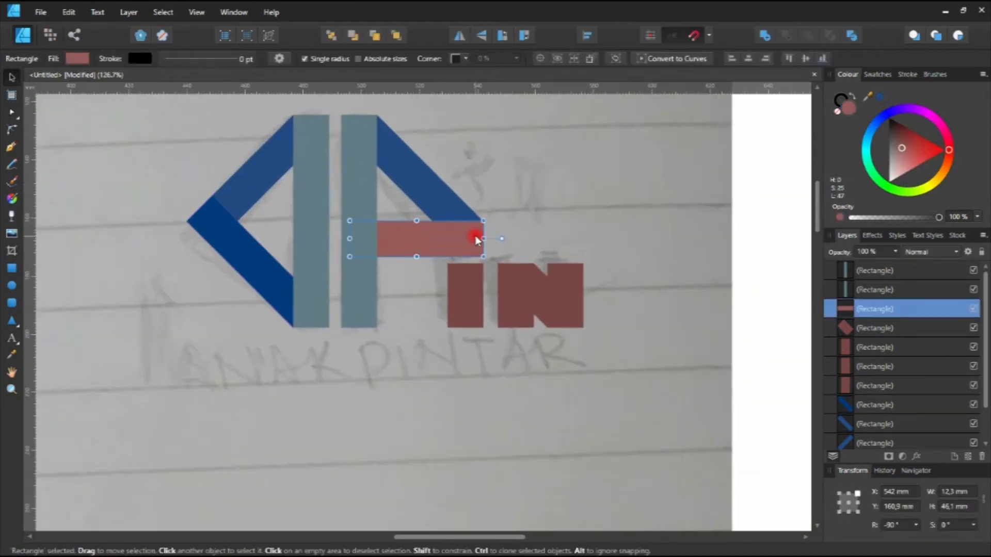
mouse_move(900, 148)
left_mouse_down()
mouse_move(881, 149)
mouse_move(921, 164)
left_mouse_up()
left_click(867, 149)
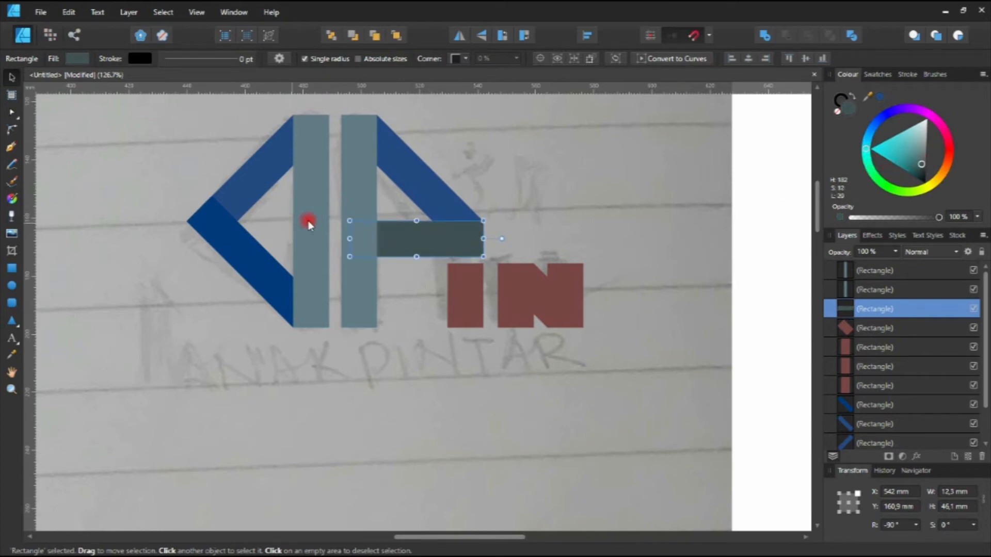
Recolour the four rectangles of the letters IN with the sampled dark grey-teal of the P's horizontal bar, and deselect them
scroll(537, 265, "right", 3)
left_click(371, 265)
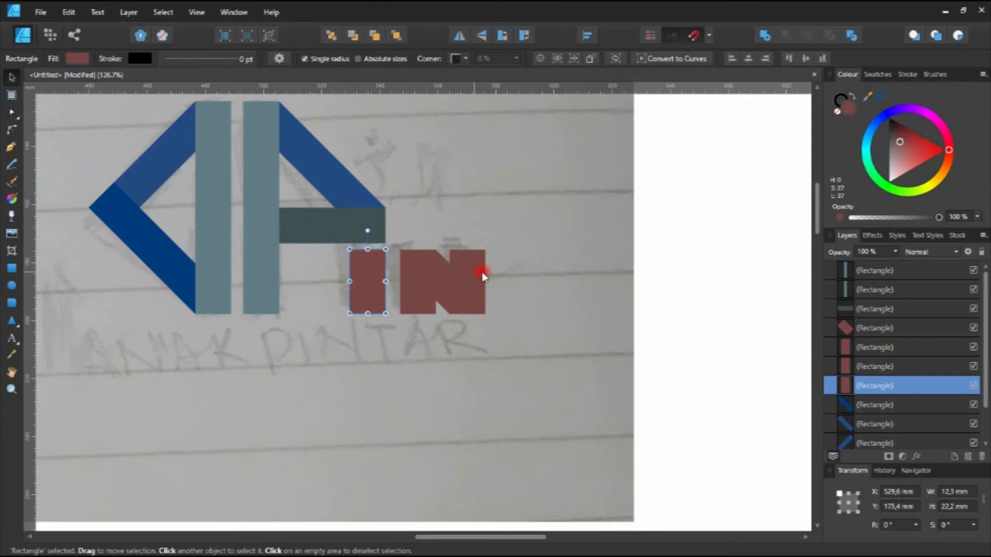
left_click_drag(706, 317, 343, 228)
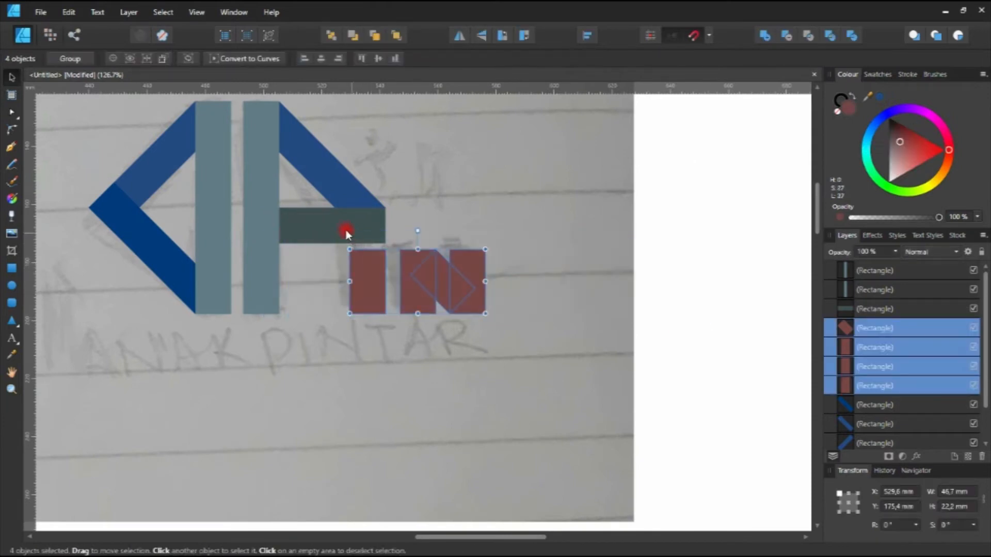
left_click(12, 355)
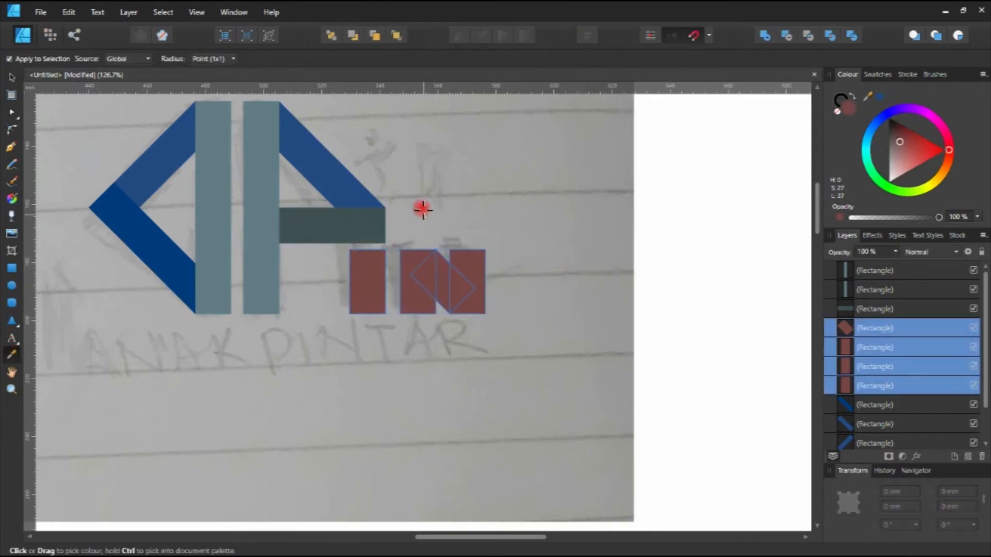
left_click(375, 224)
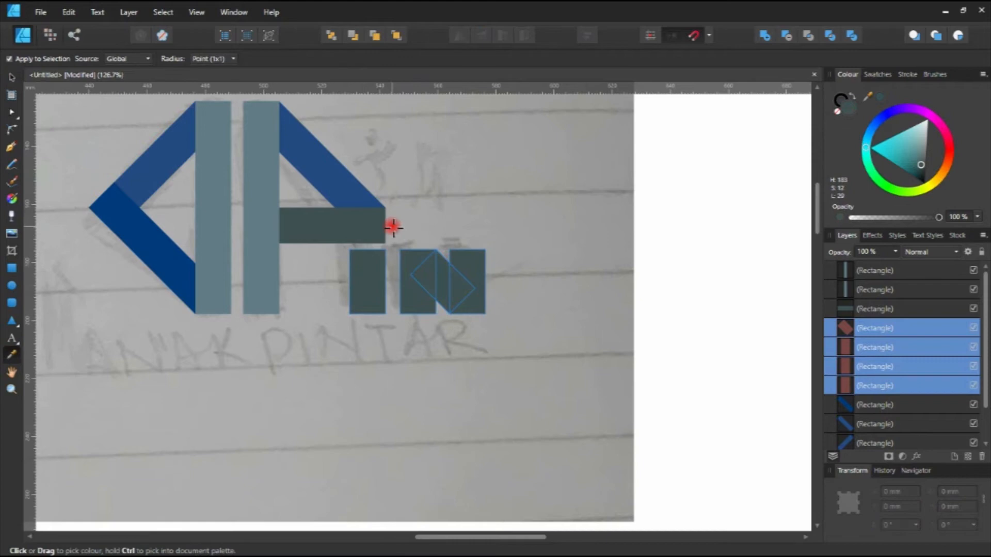
left_click(11, 77)
left_click(694, 301)
Mute the symbol's lower-left diagonal bar to a softer dark blue with H 212, S 55, L 23
scroll(380, 259, "up", 3)
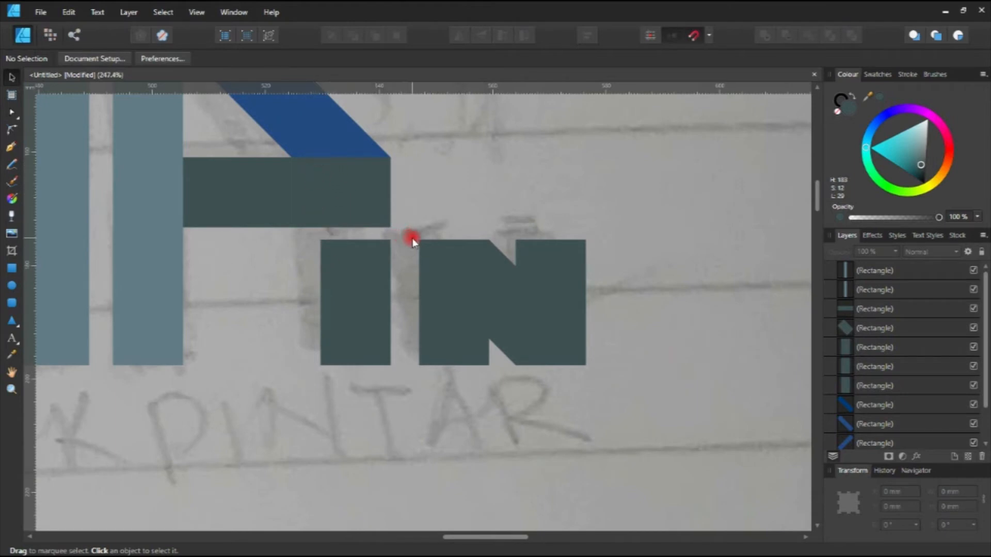
scroll(413, 237, "down", 5)
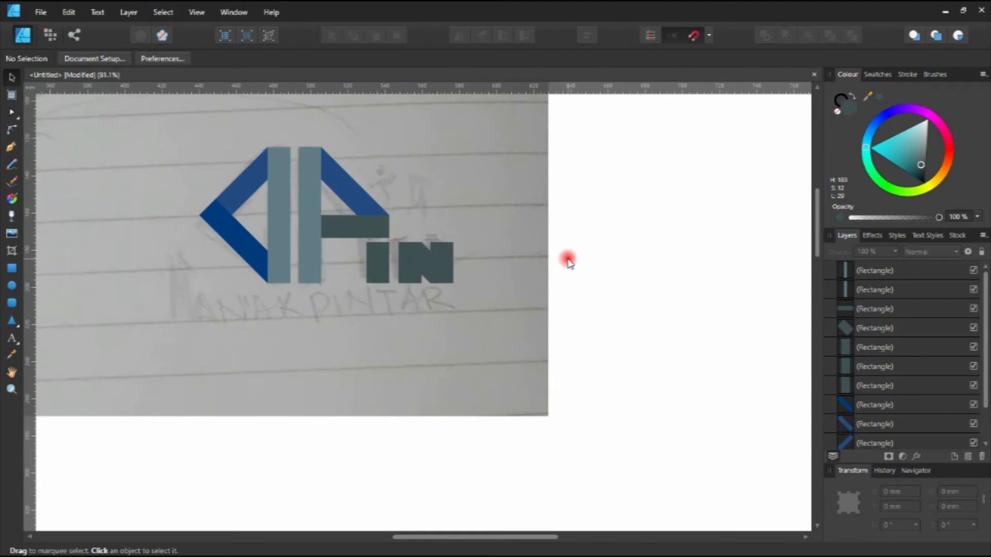
scroll(308, 222, "up", 3)
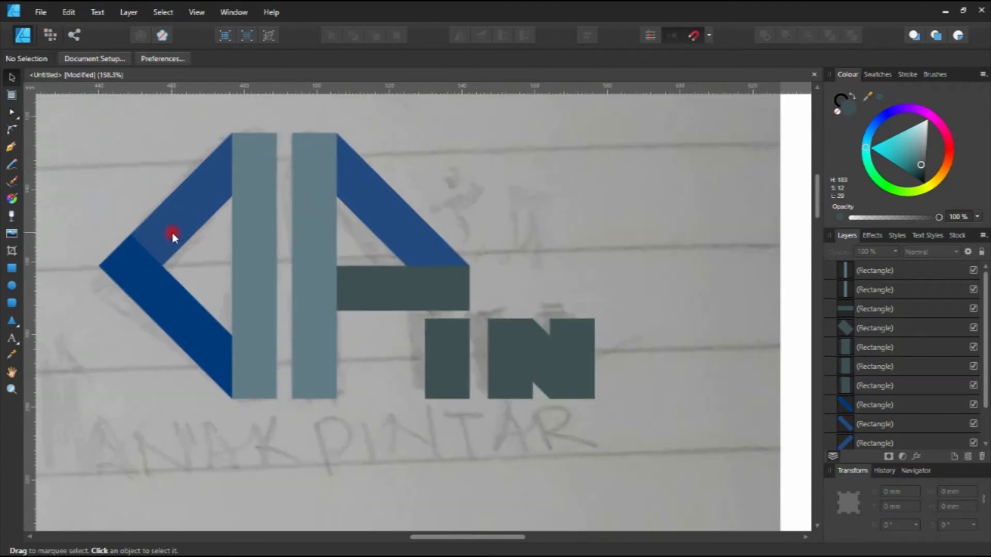
scroll(165, 249, "up", 2)
left_click(143, 288)
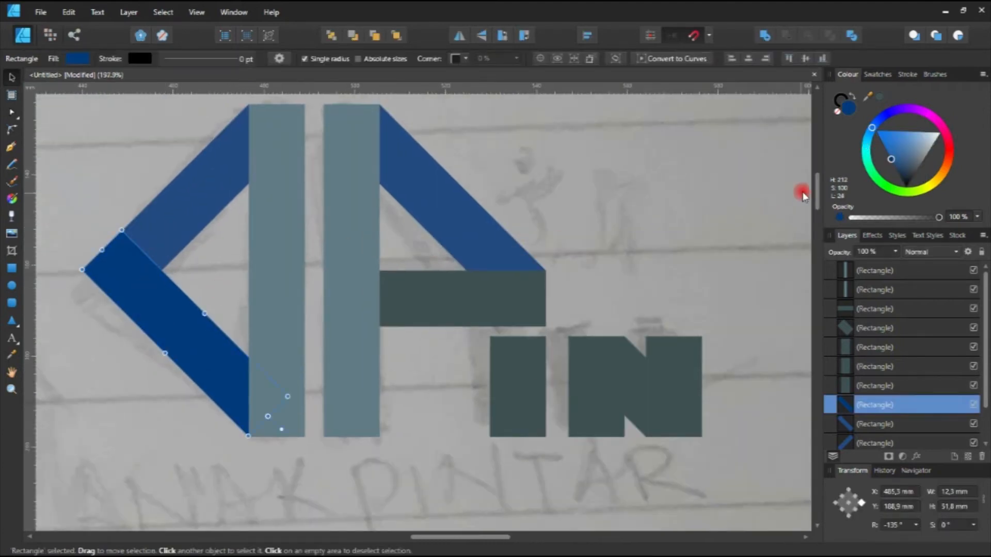
left_click(902, 165)
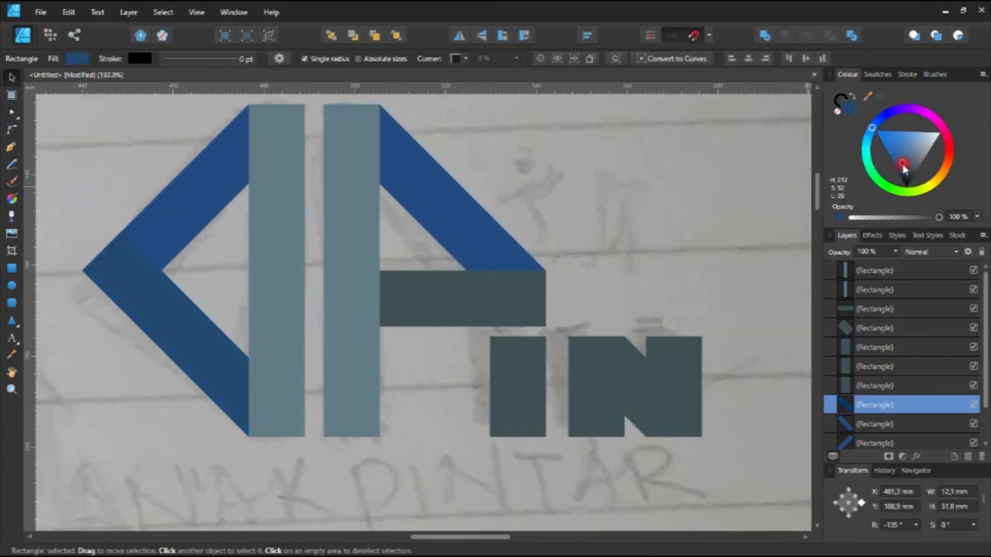
Darken the symbol's upper-left diagonal bar to a near-black navy with H 216, S 31, L 18
left_click(236, 183)
left_click(904, 175)
left_click_drag(904, 175, 909, 179)
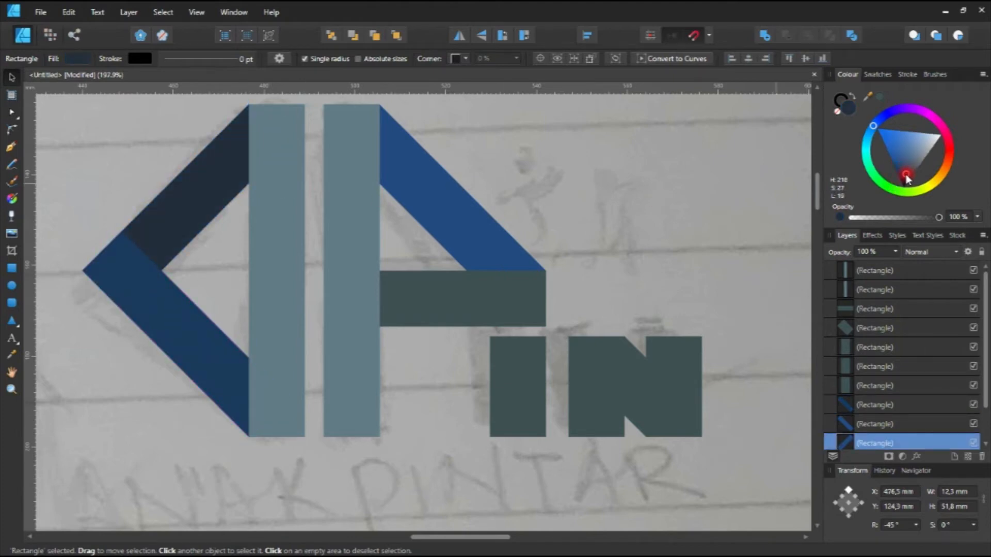
Match the P's diagonal bar to the near-black navy sampled from the symbol's upper-left diagonal bar, and deselect it
left_click(454, 196)
left_click(11, 354)
left_click(172, 238)
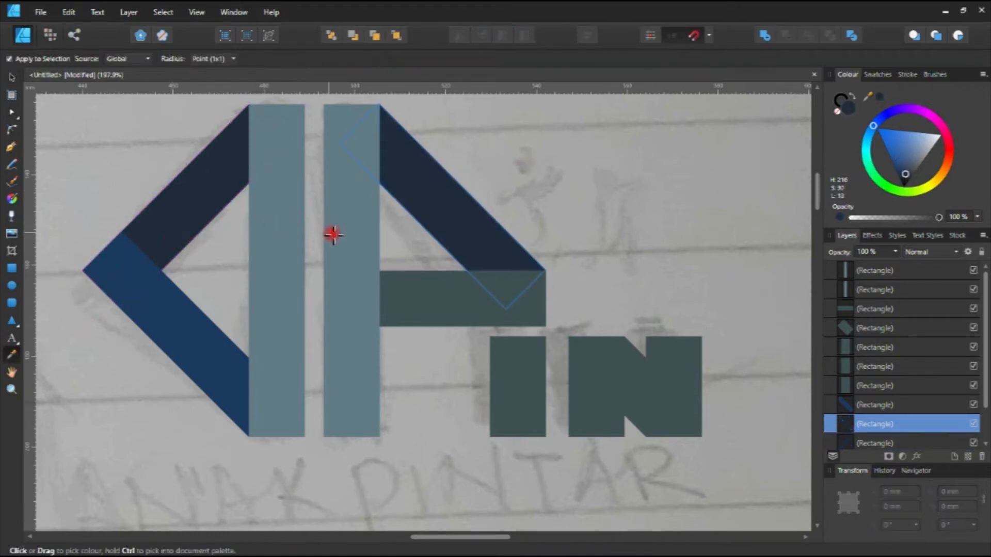
scroll(333, 234, "down", 1)
scroll(336, 229, "down", 4)
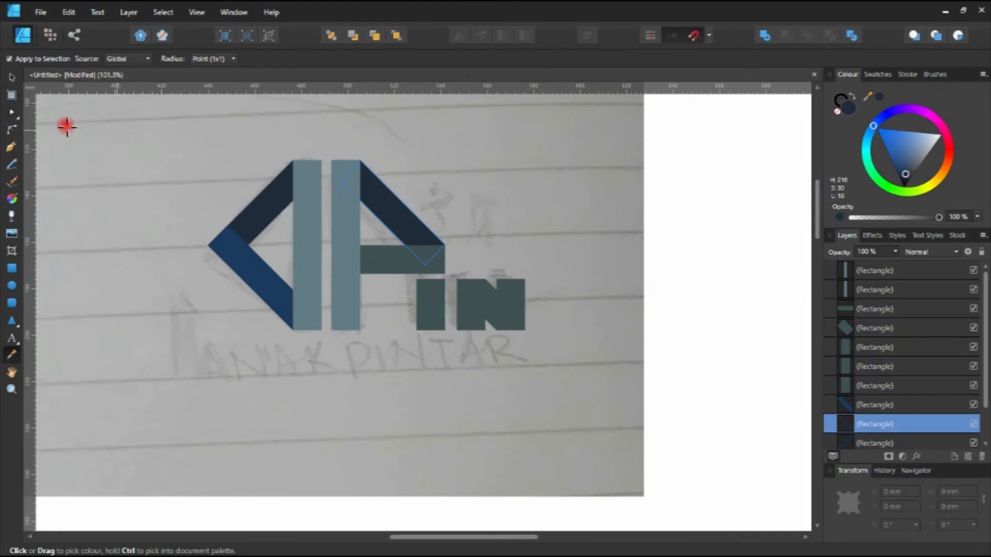
left_click(11, 77)
left_click(654, 295)
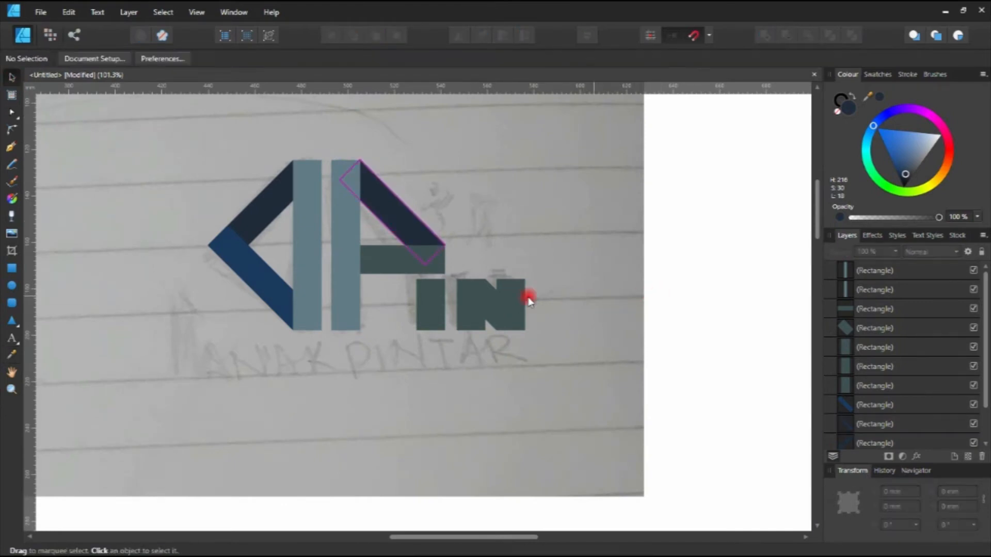
Recolour the symbol's upper-left diagonal bar a brighter blue with H 202, S 80, L 28
scroll(529, 301, "down", 3)
scroll(391, 257, "up", 6)
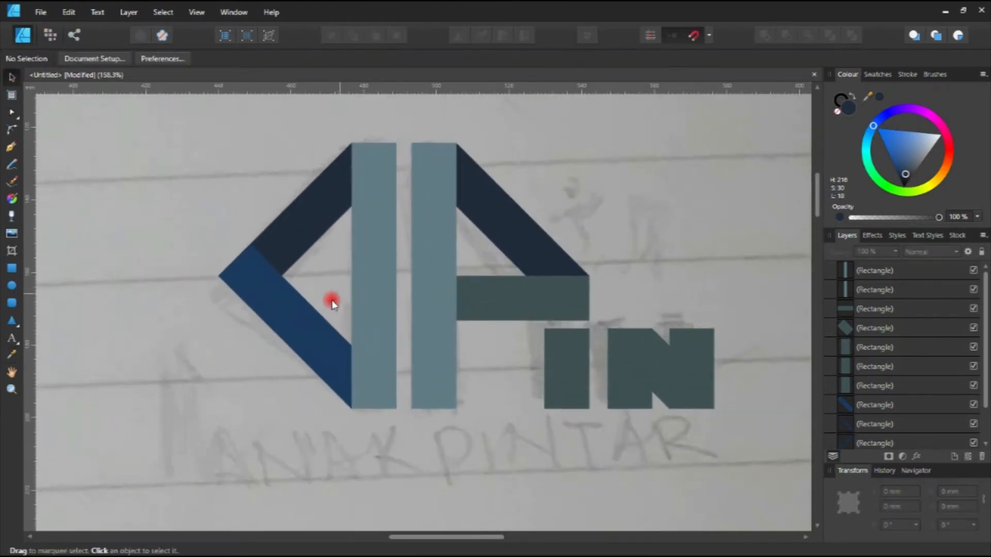
left_click_drag(332, 301, 293, 329)
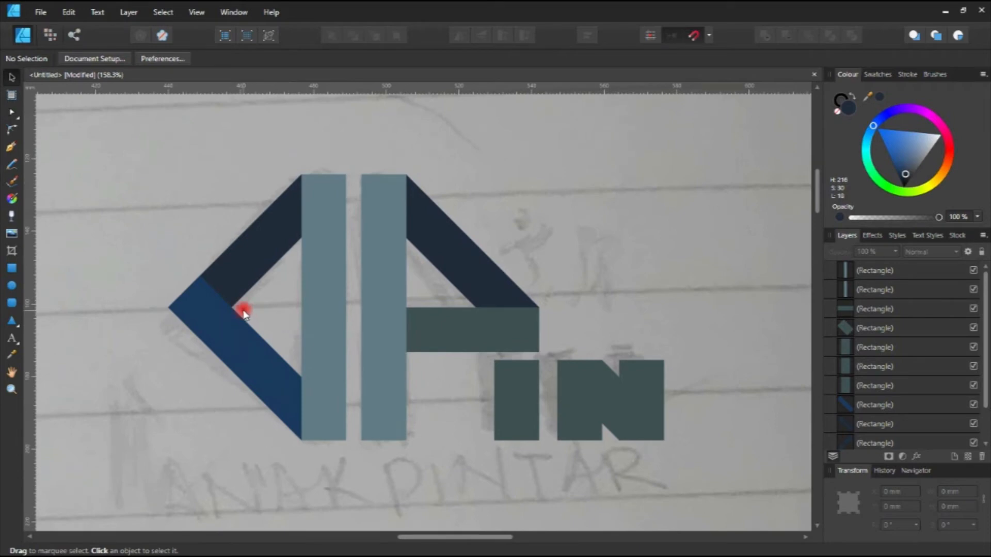
scroll(241, 295, "up", 2)
left_click(242, 276)
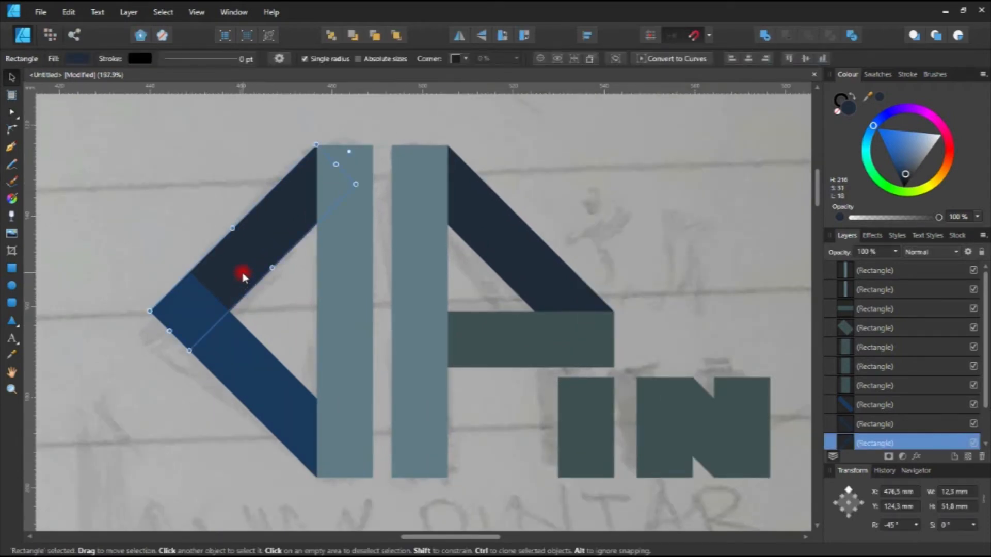
scroll(242, 276, "up", 1)
left_click_drag(912, 166, 869, 134)
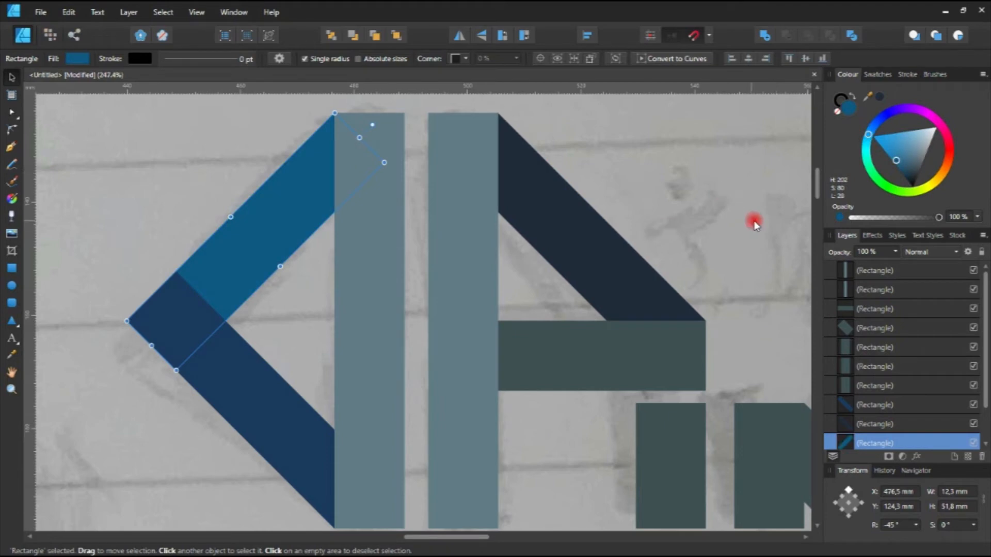
Recolour the P's diagonal bar with the brighter blue sampled from the symbol's upper-left diagonal bar
left_click(592, 253)
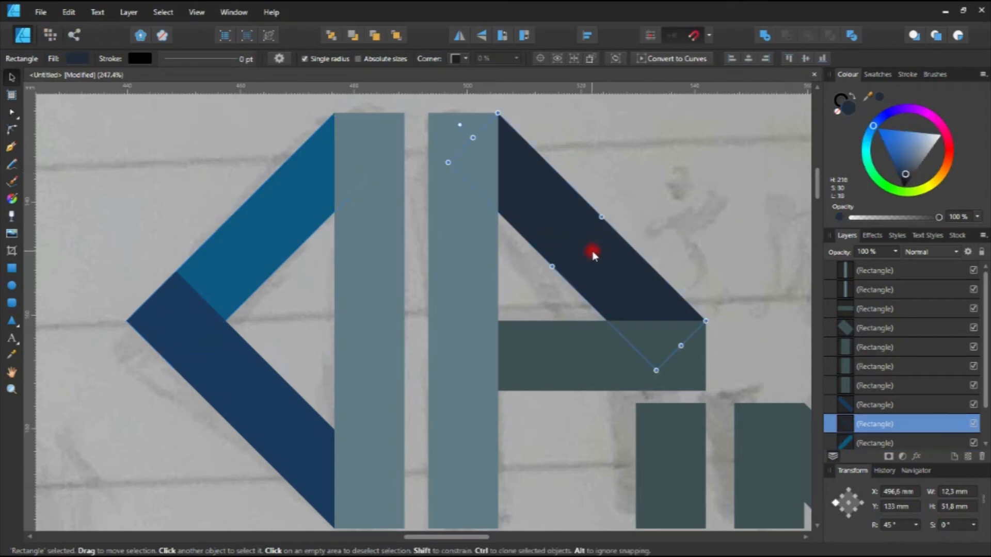
left_click(11, 354)
left_click(189, 286)
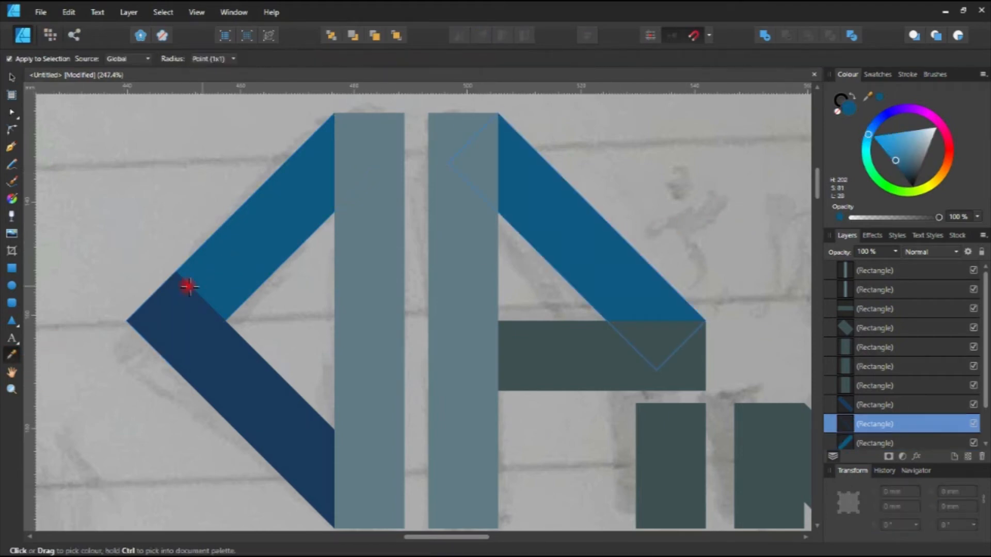
left_click(12, 78)
Recolour the symbol's lower-left diagonal bar a deeper navy with H 212, S 66, L 22, and deselect it
left_click(225, 354)
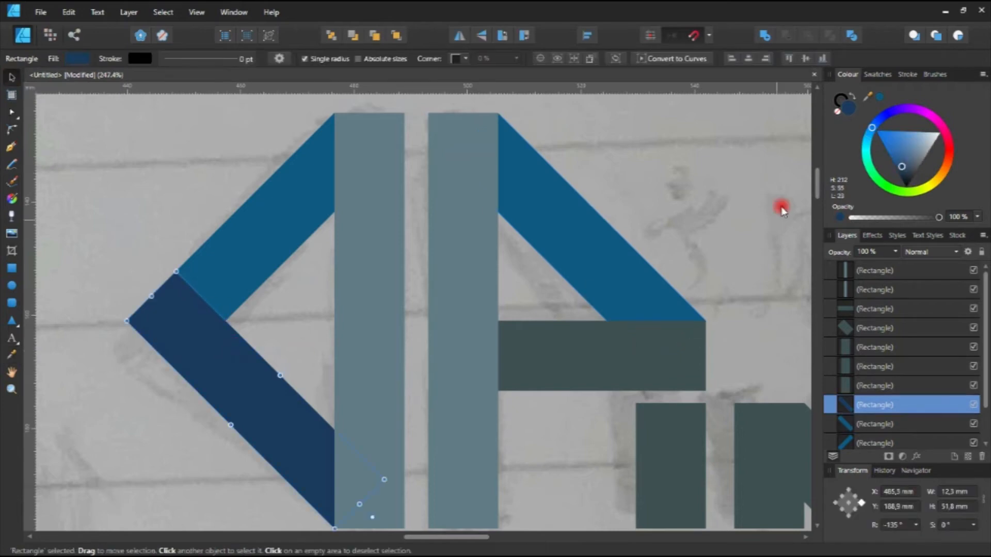
left_click_drag(901, 166, 901, 170)
scroll(566, 259, "down", 3)
left_click(444, 361)
scroll(450, 351, "down", 3)
left_click_drag(450, 351, 416, 350)
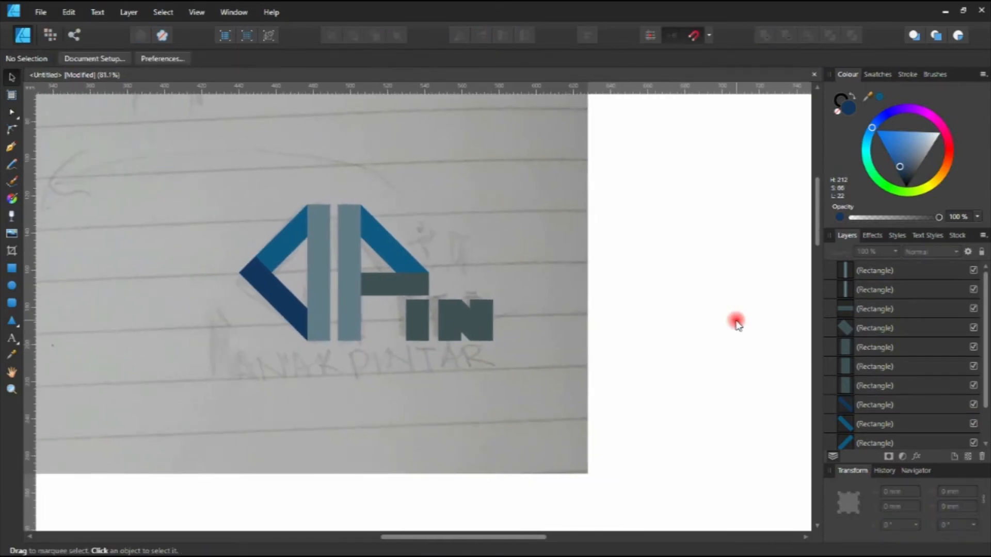
Recolour the P's horizontal bar and the IN letters with the navy sampled from the symbol's lower-left diagonal bar
scroll(432, 290, "up", 2)
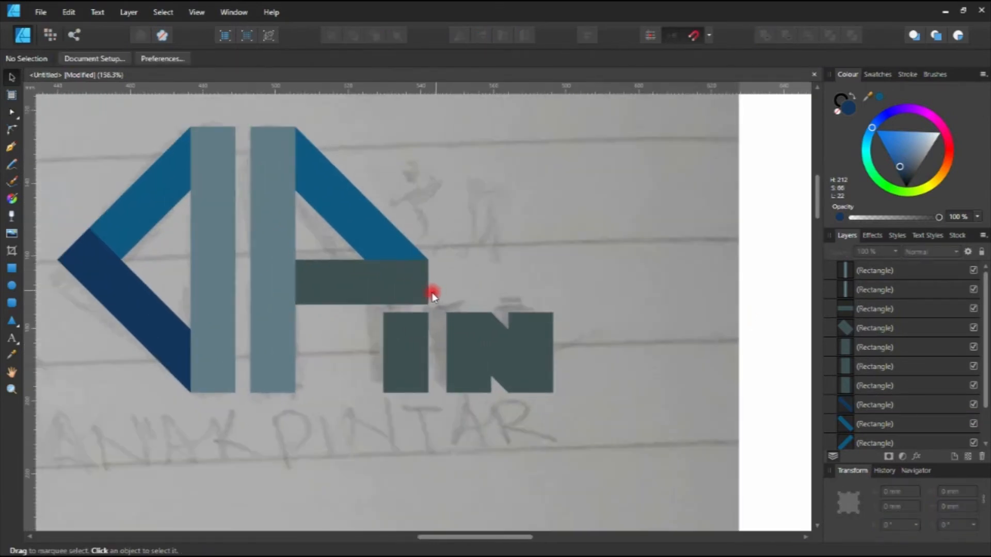
left_click(342, 281)
left_click(393, 371, "shift")
left_click_drag(585, 413, 444, 309)
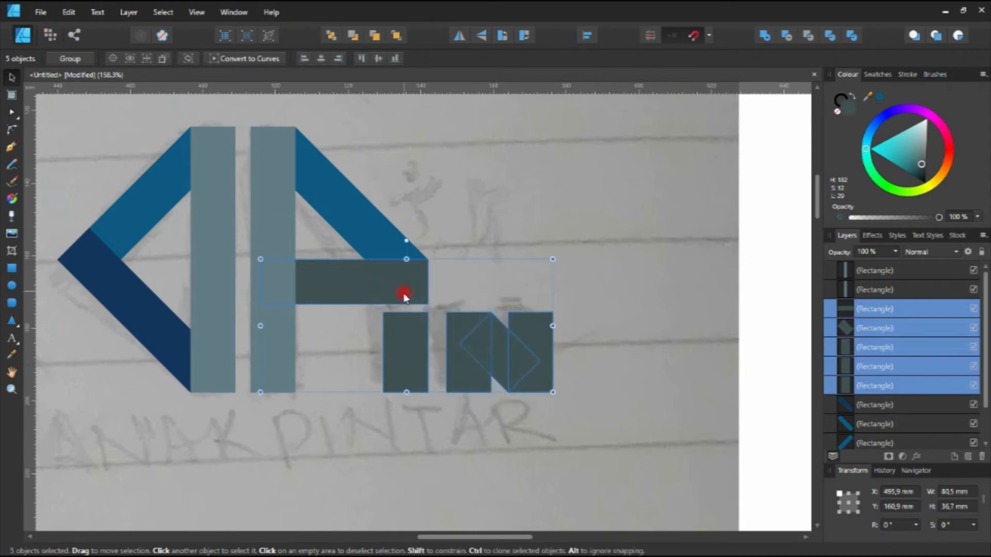
left_click(13, 356)
left_click(115, 294)
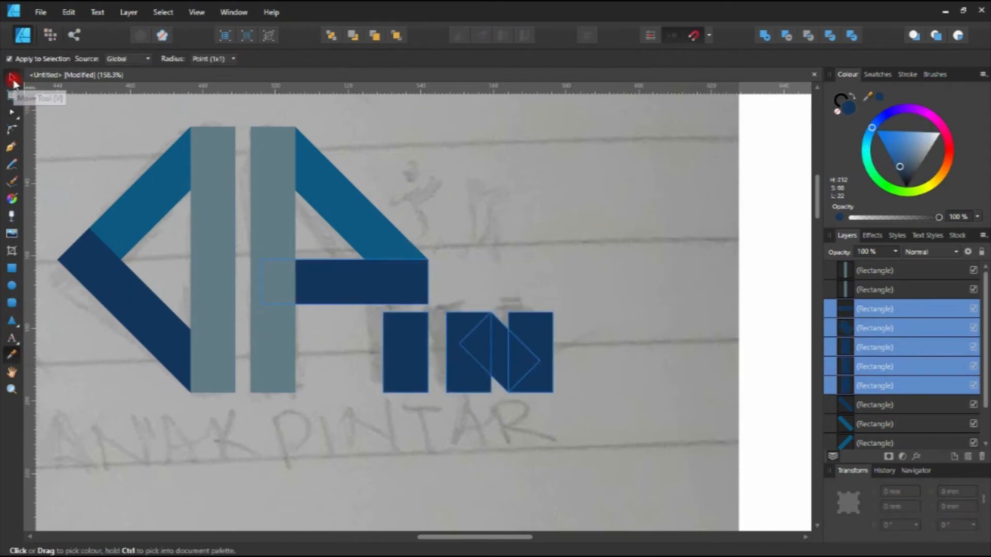
left_click(12, 79)
left_click(126, 413)
Examine the recoloured logo as a whole and the joints between its diagonal and vertical bars
scroll(126, 413, "down", 4)
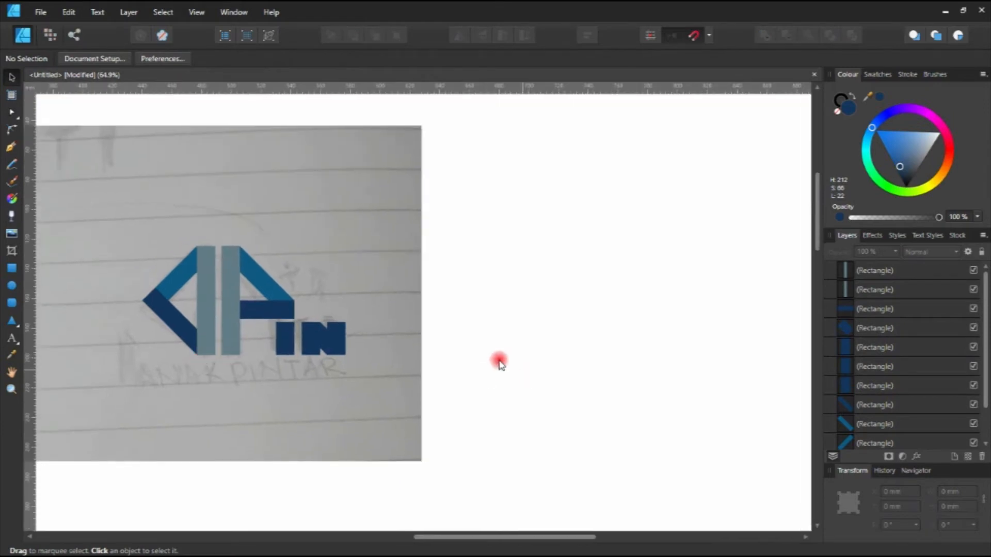
scroll(283, 321, "up", 3)
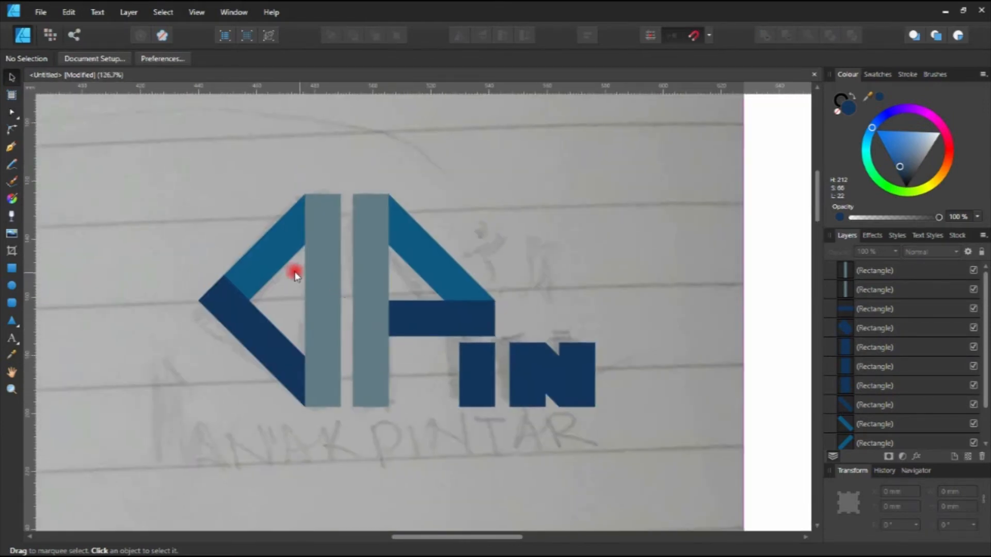
scroll(273, 313, "up", 3)
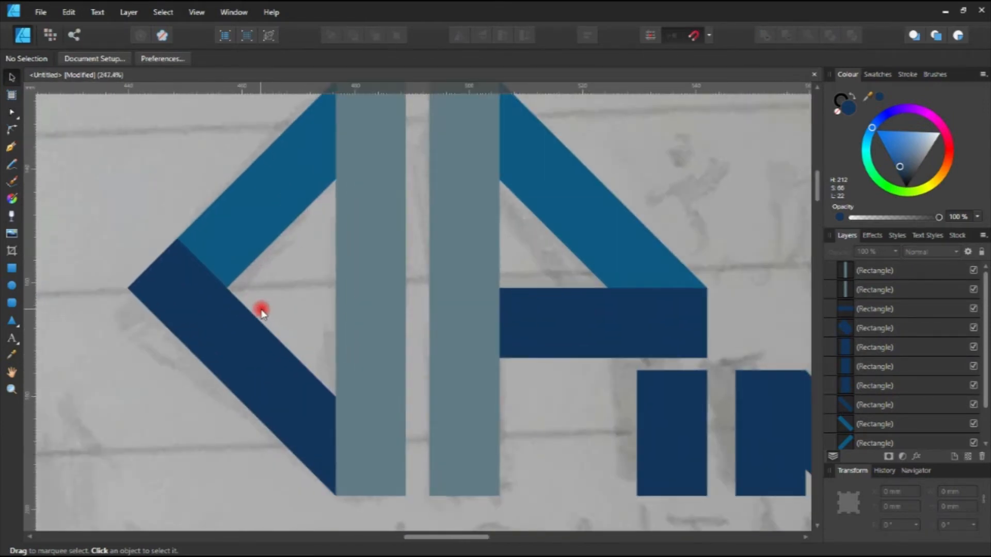
scroll(263, 320, "down", 4)
scroll(217, 347, "up", 3)
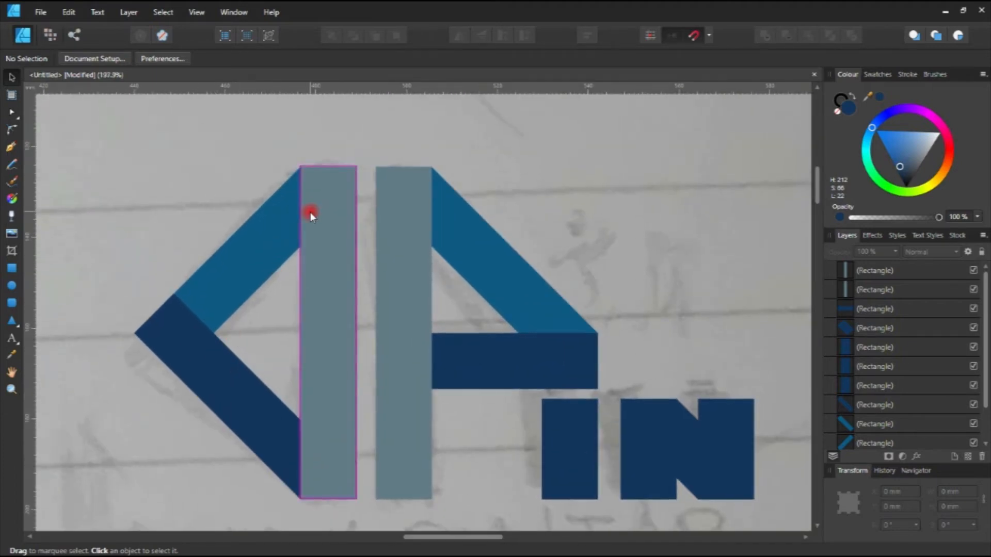
scroll(310, 212, "up", 1)
scroll(311, 206, "up", 4)
scroll(310, 205, "down", 3)
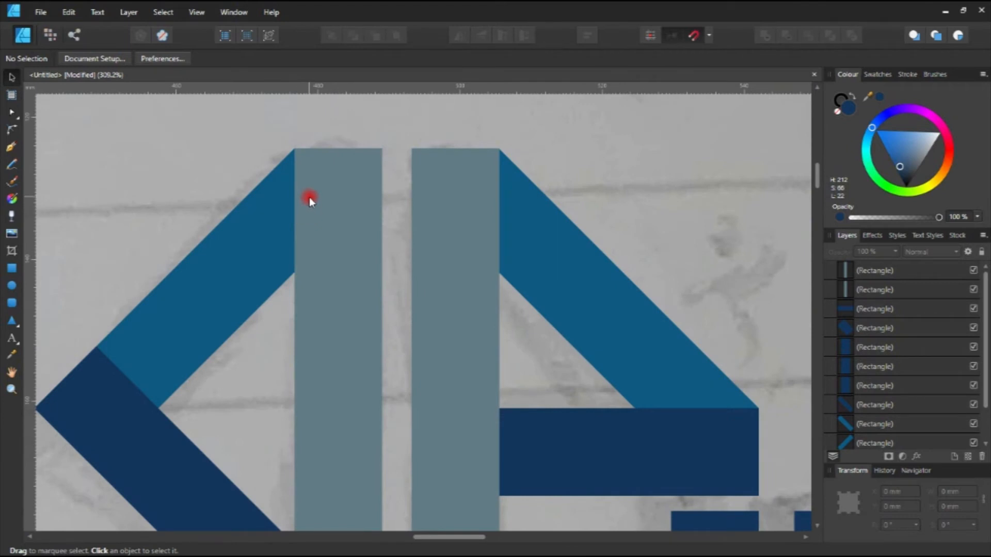
scroll(320, 323, "down", 4)
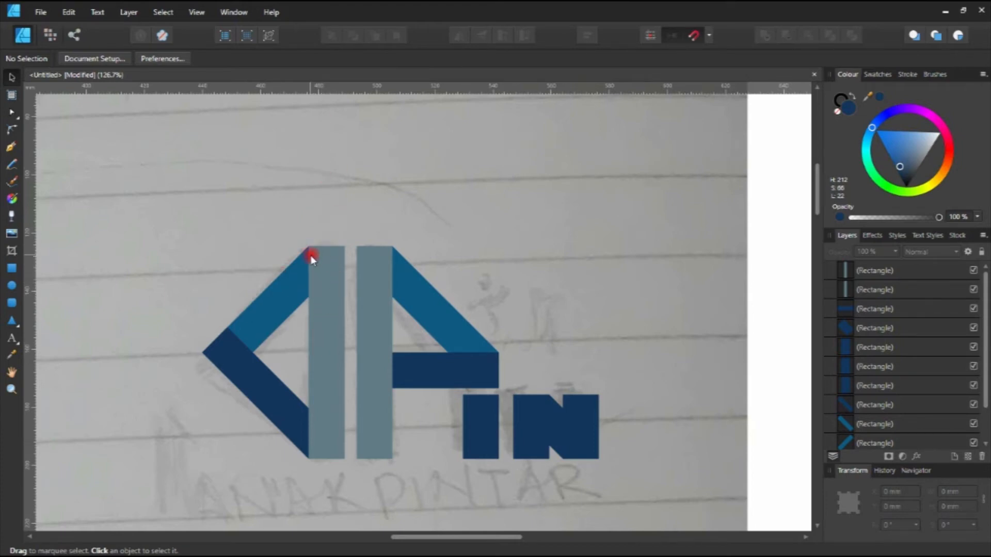
scroll(299, 265, "up", 3)
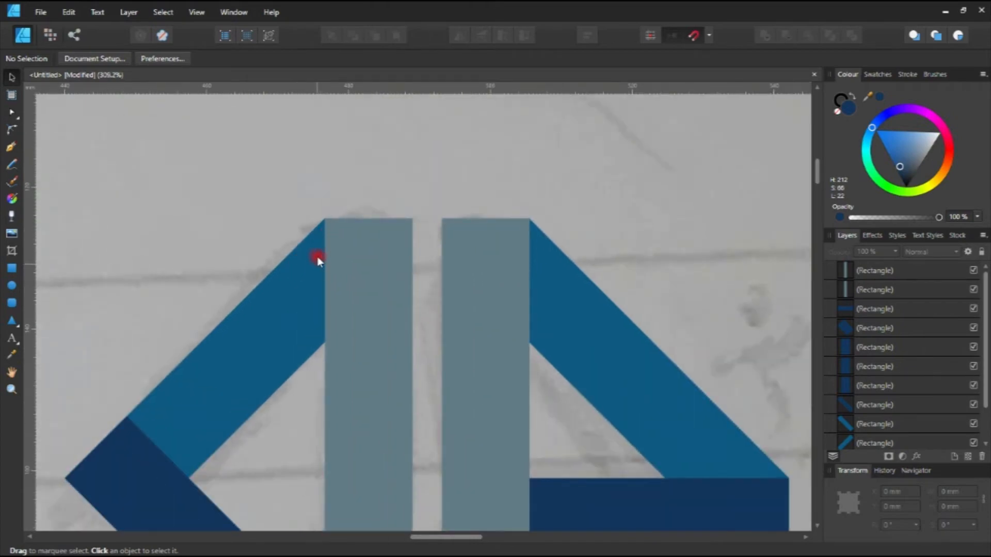
Enable an outer shadow effect on the symbol's left vertical bar
left_click(343, 288)
left_click(222, 264)
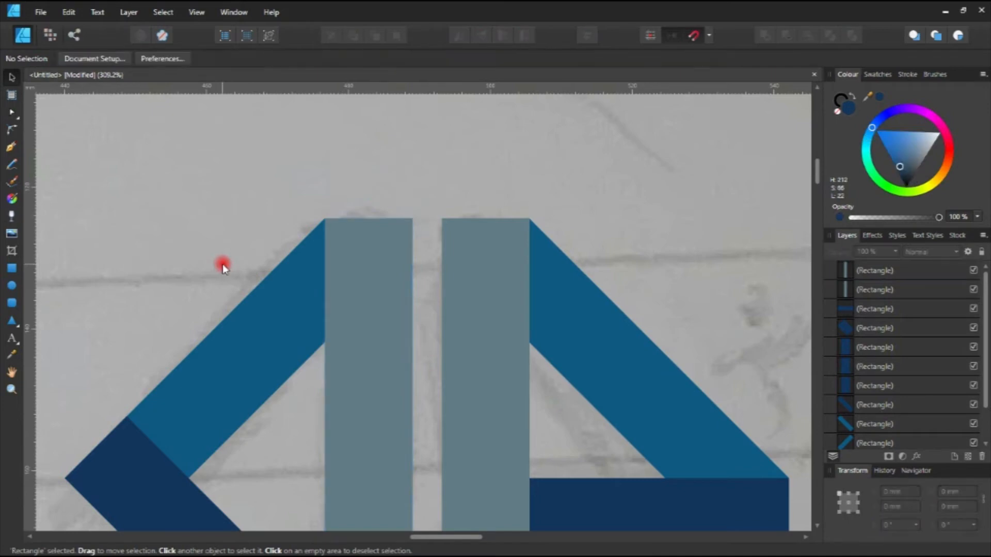
left_click(343, 307)
left_click(228, 224)
left_click(382, 280)
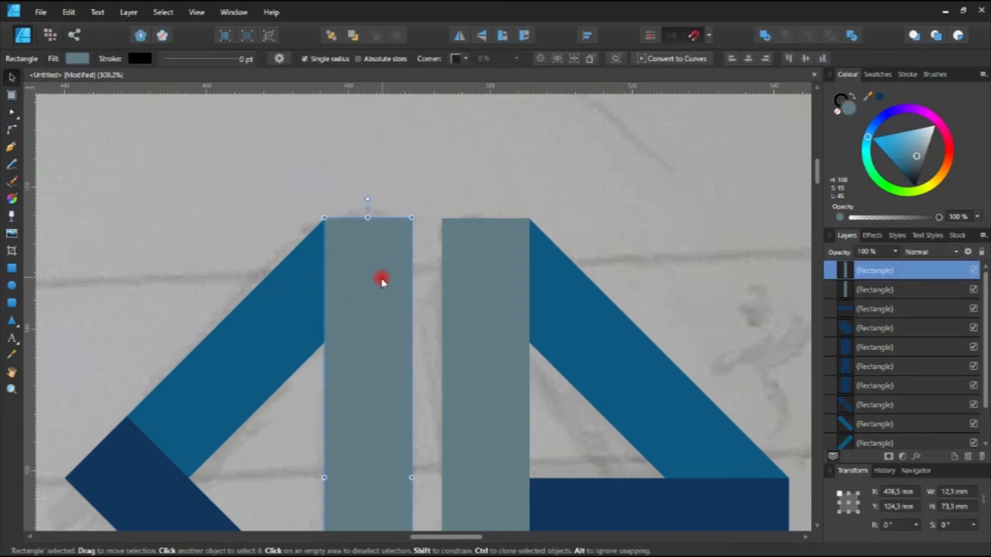
left_click(873, 236)
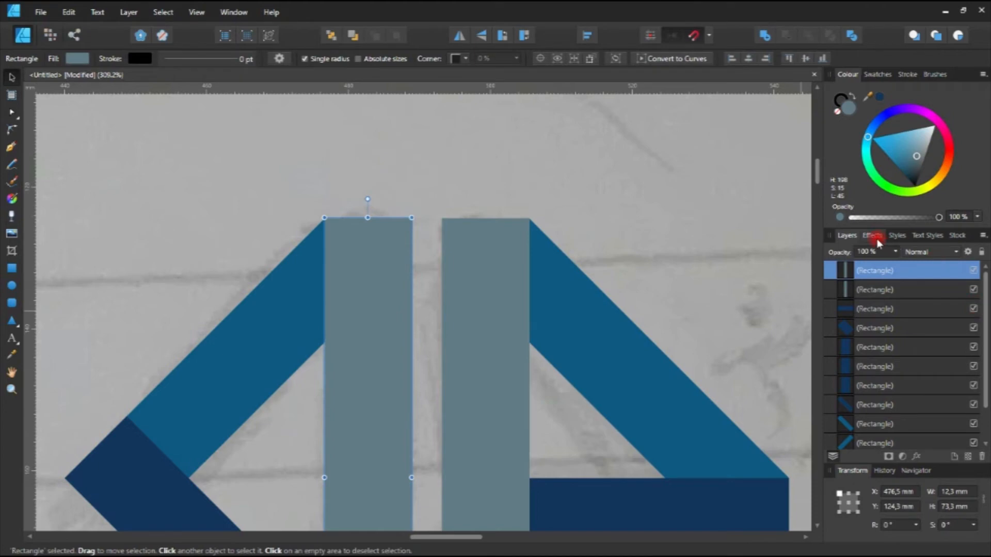
left_click(841, 296)
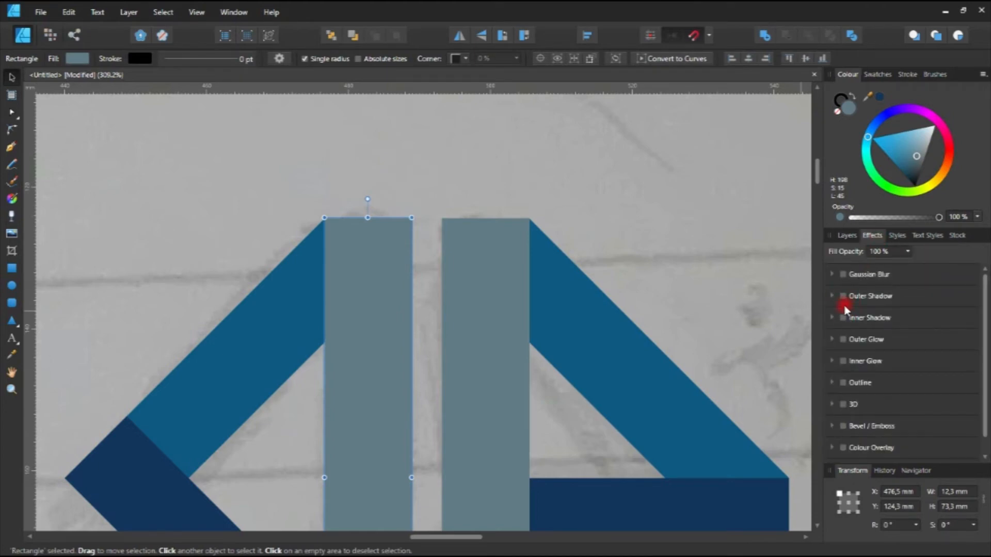
left_click(843, 296)
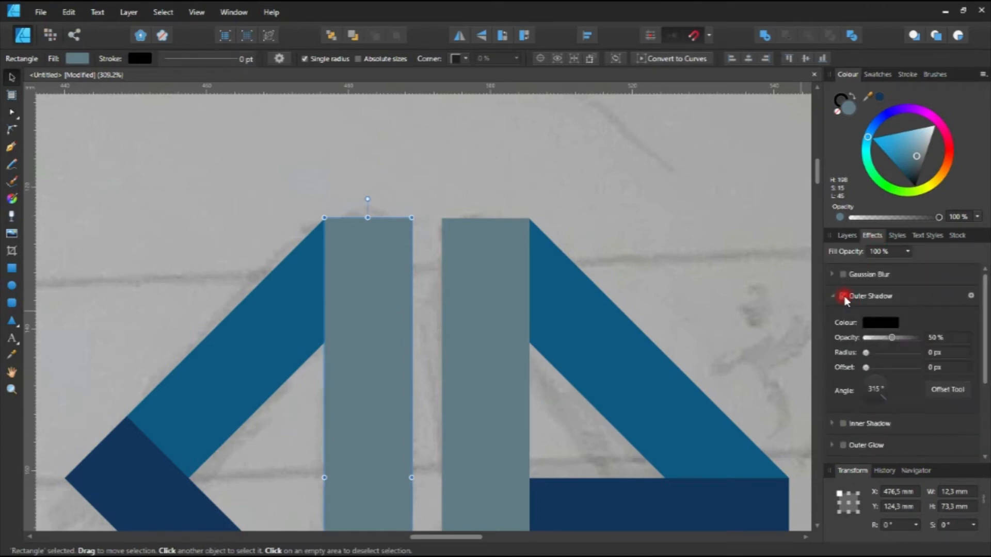
Set the left vertical bar's outer shadow to 225° angle, 73 % opacity, 17.6 px radius and 9.6 px offset
left_click_drag(883, 392, 883, 398)
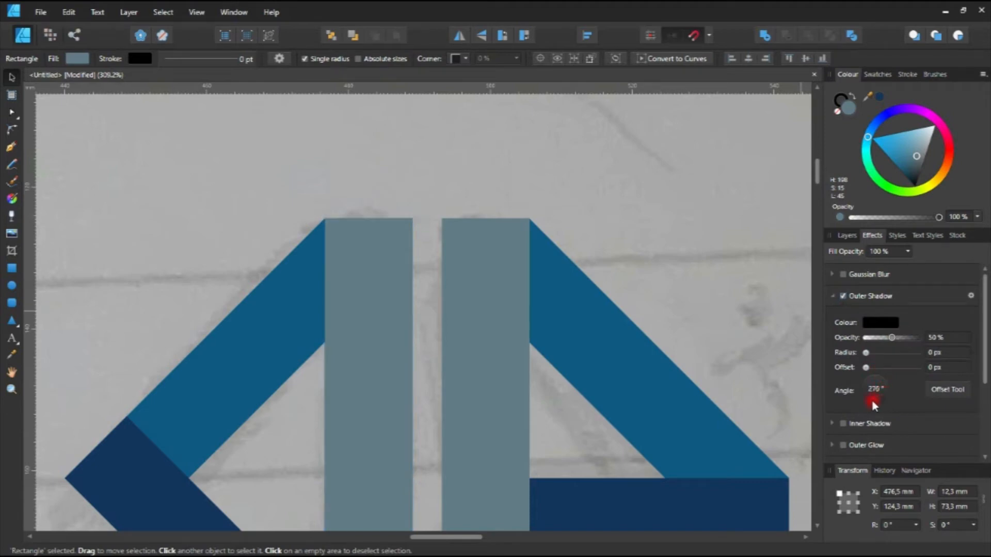
left_click_drag(857, 394, 859, 393)
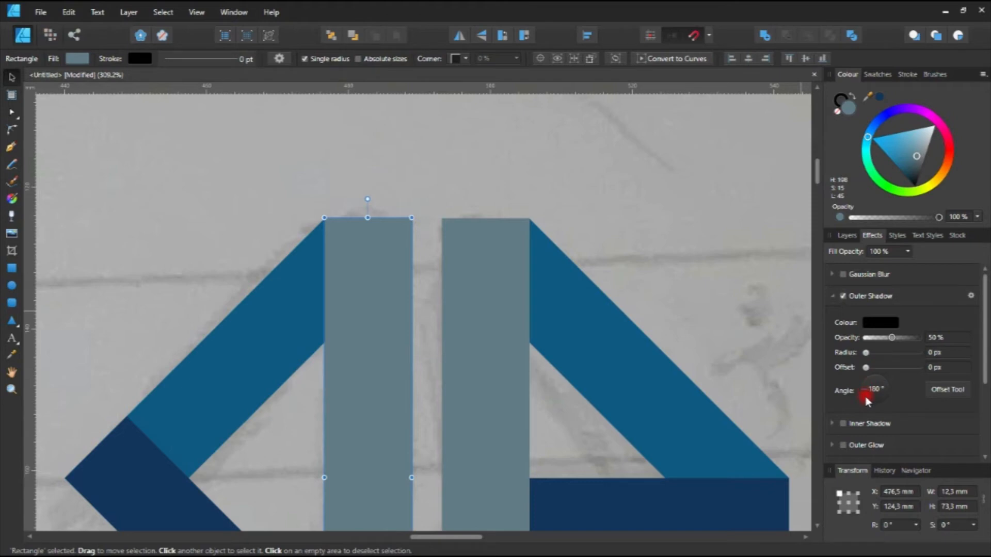
left_click_drag(865, 392, 865, 401)
mouse_move(889, 343)
left_mouse_down()
mouse_move(904, 338)
mouse_move(878, 355)
mouse_move(881, 367)
mouse_move(880, 357)
mouse_move(898, 359)
left_mouse_up()
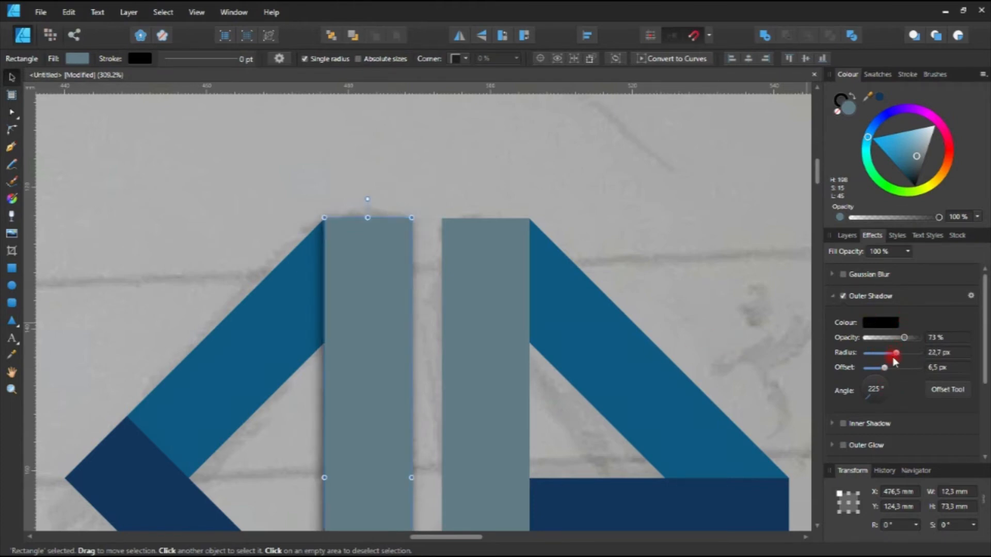
mouse_move(895, 354)
left_mouse_down()
mouse_move(857, 354)
mouse_move(894, 356)
mouse_move(847, 368)
mouse_move(890, 370)
mouse_move(875, 353)
mouse_move(896, 369)
mouse_move(886, 354)
mouse_move(894, 356)
left_mouse_up()
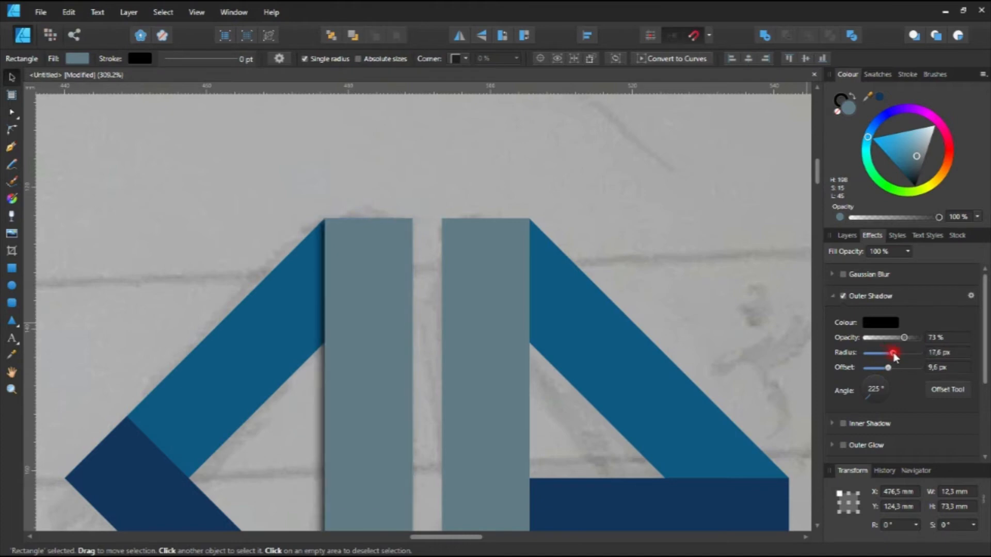
left_click(737, 347)
Round the left vertical bar's outer shadow values to whole pixels, including a 10 px offset, and deselect the bar
scroll(638, 310, "down", 4)
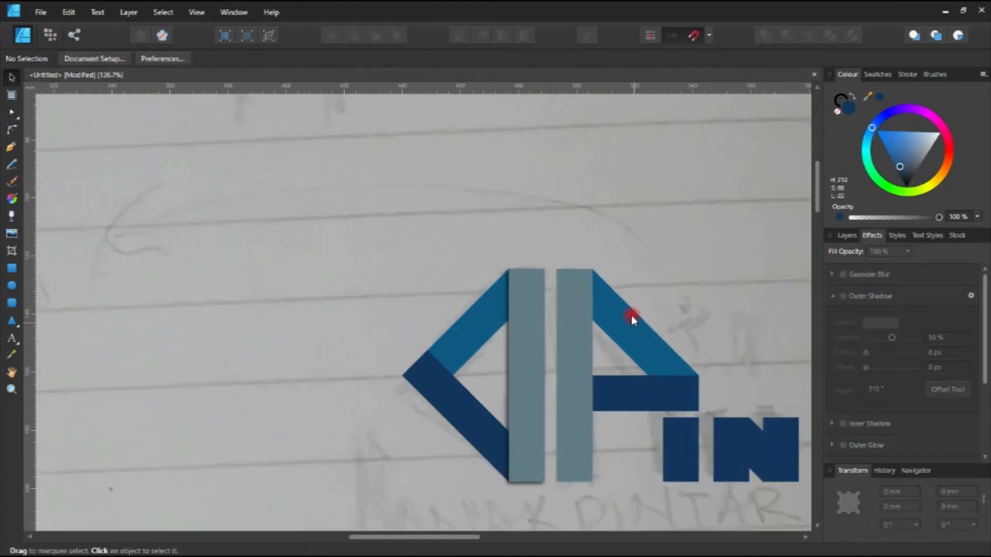
left_click_drag(631, 316, 599, 278)
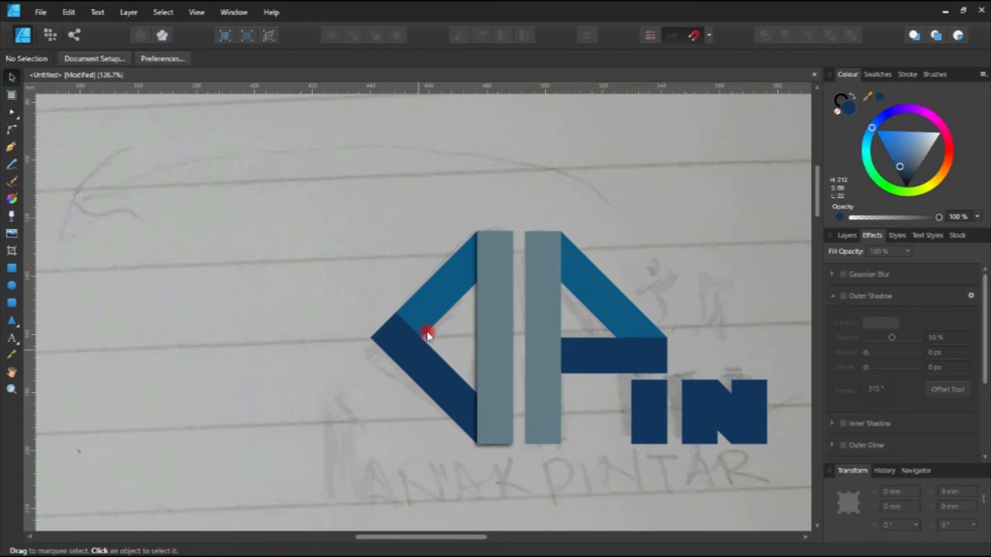
scroll(461, 356, "up", 1)
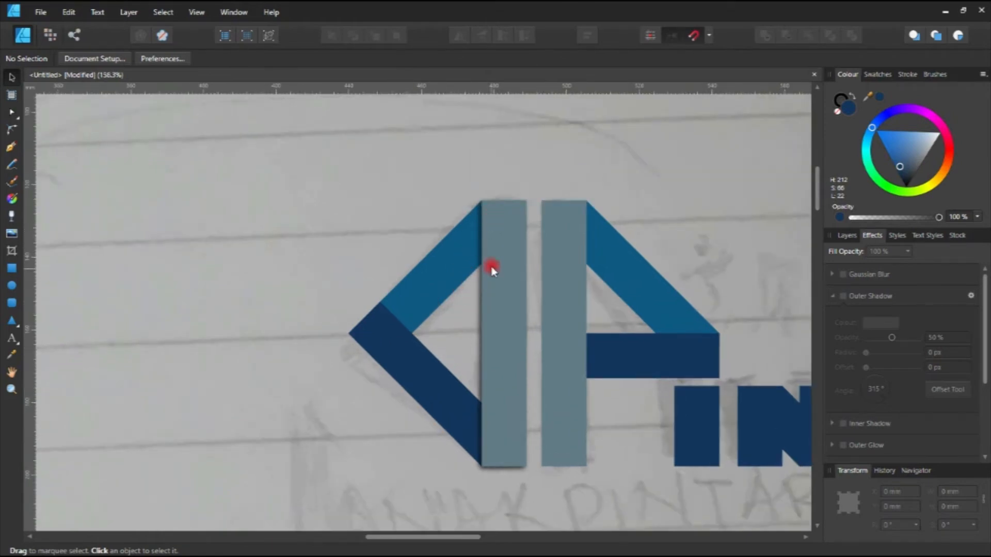
left_click_drag(539, 279, 459, 271)
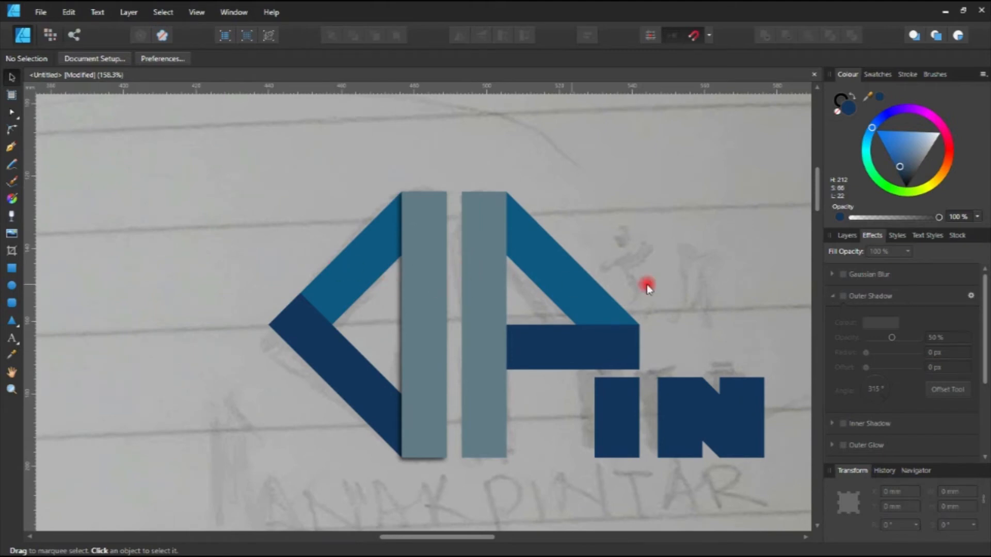
left_click(408, 280)
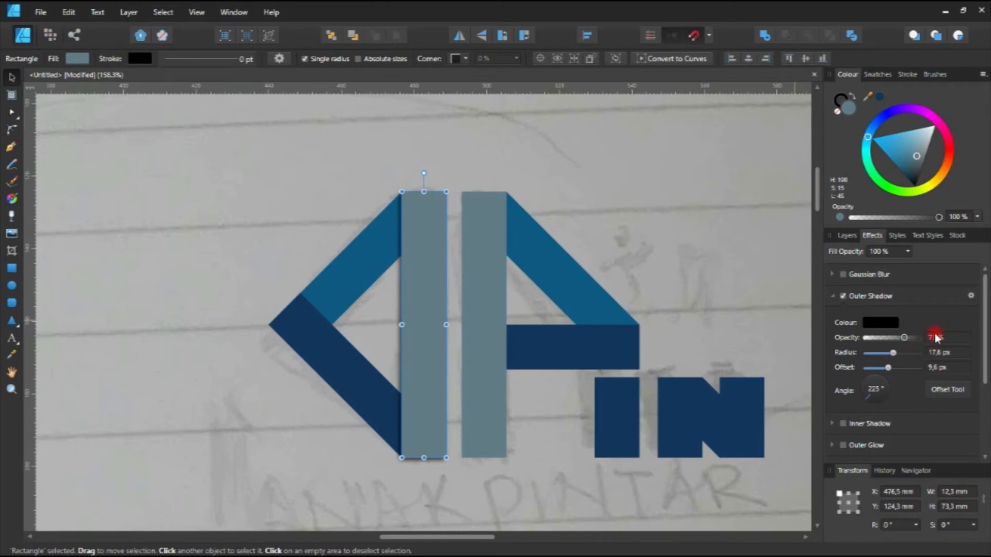
left_click(947, 352)
type("10")
left_click(768, 294)
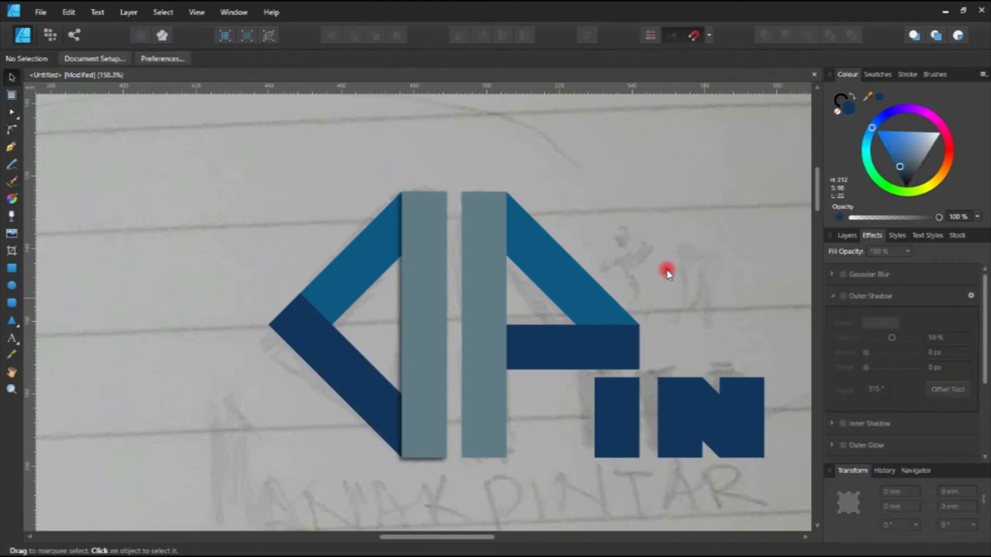
Add an outer shadow with 18 px radius and 10 px offset to the symbol's lower-left diagonal bar
scroll(320, 314, "up", 1)
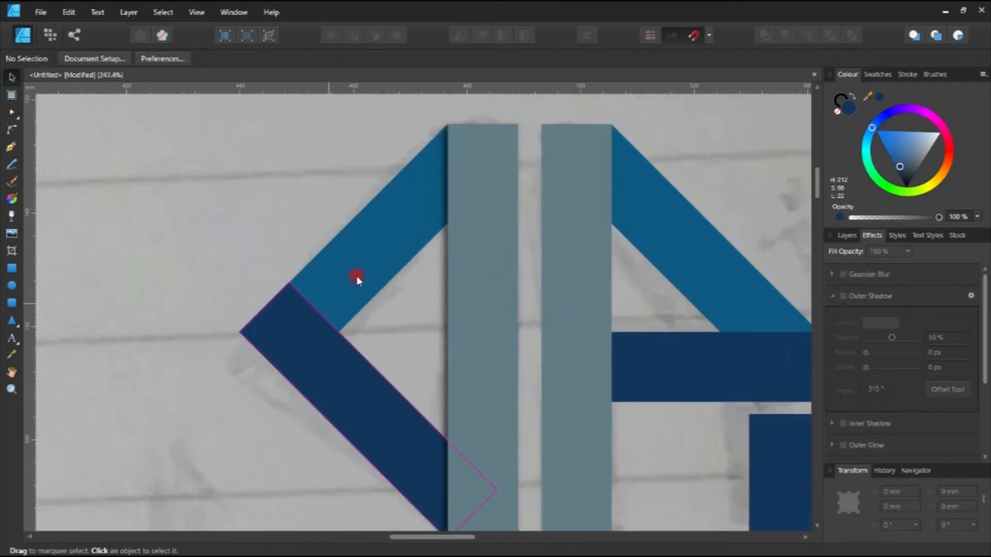
left_click(292, 349)
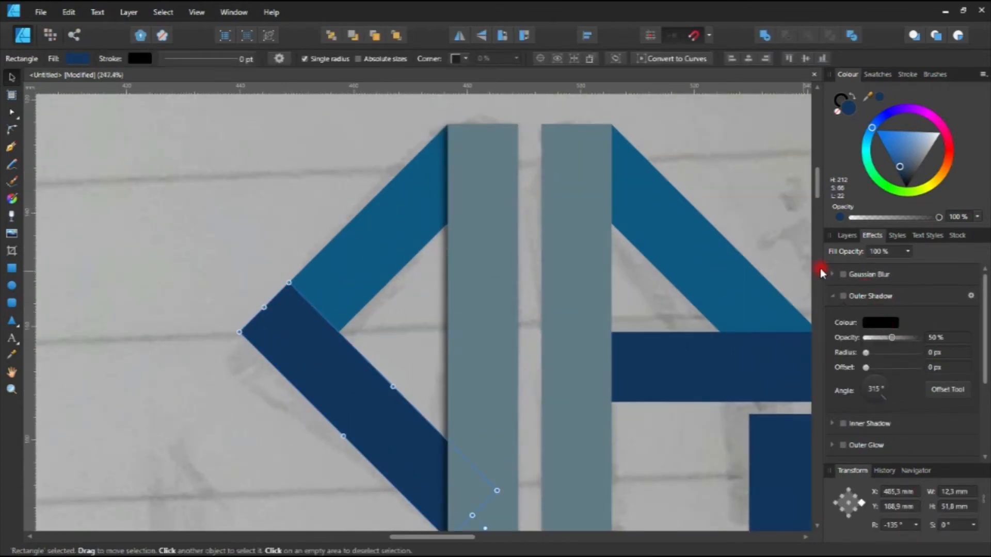
left_click(925, 354)
type("18")
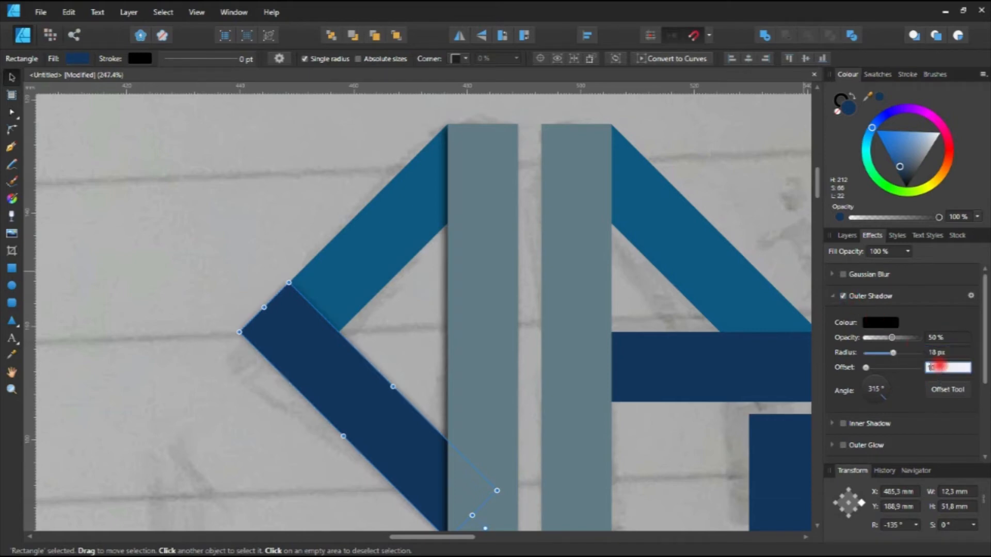
left_click(741, 454)
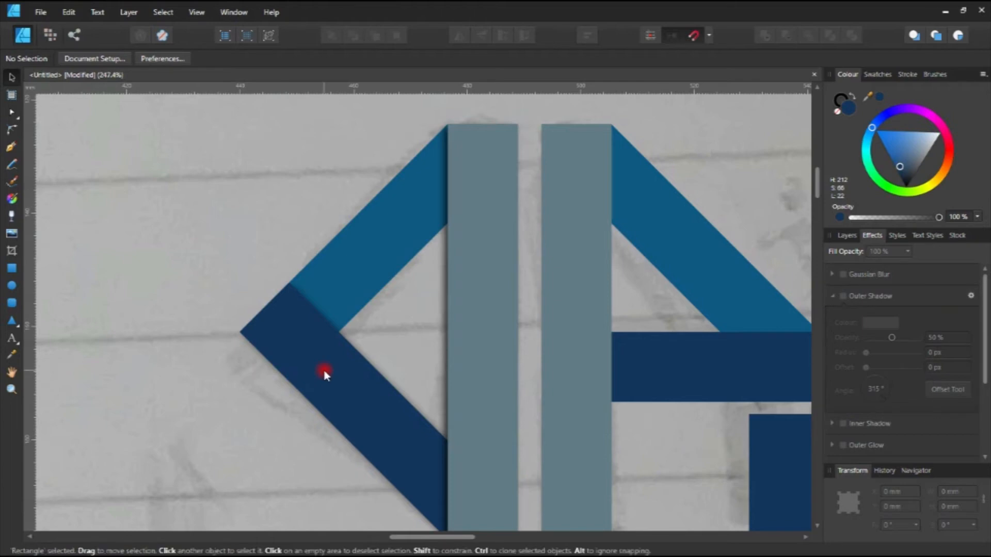
Set the lower-left diagonal bar's outer shadow angle to 45° and deselect the bar
left_click(323, 366)
scroll(324, 370, "down", 1)
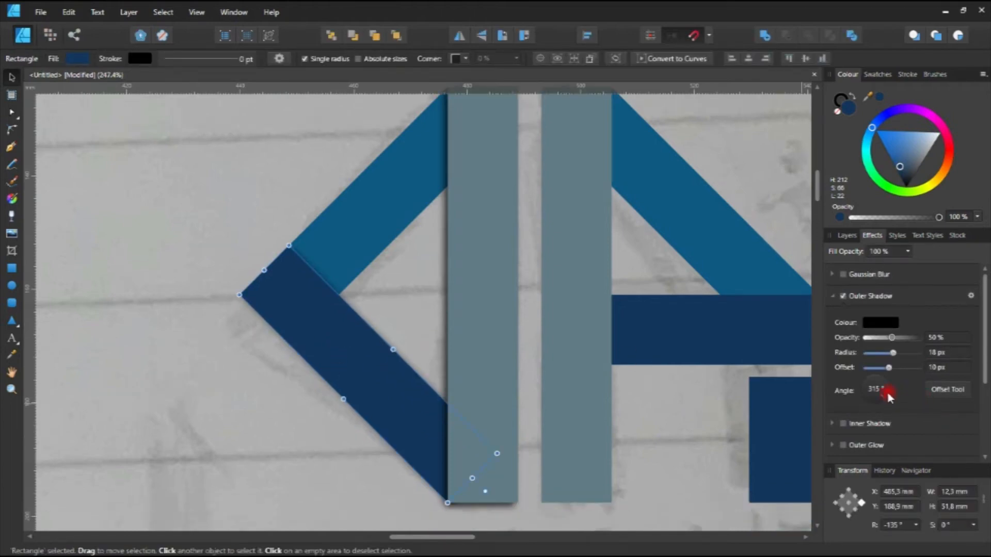
left_click_drag(881, 398, 890, 382)
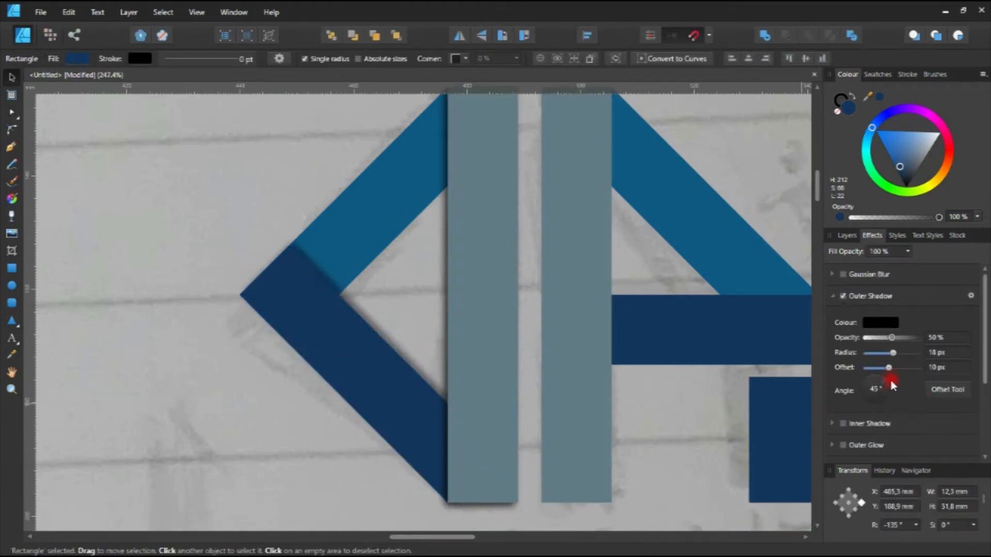
left_click(712, 442)
scroll(692, 435, "down", 3)
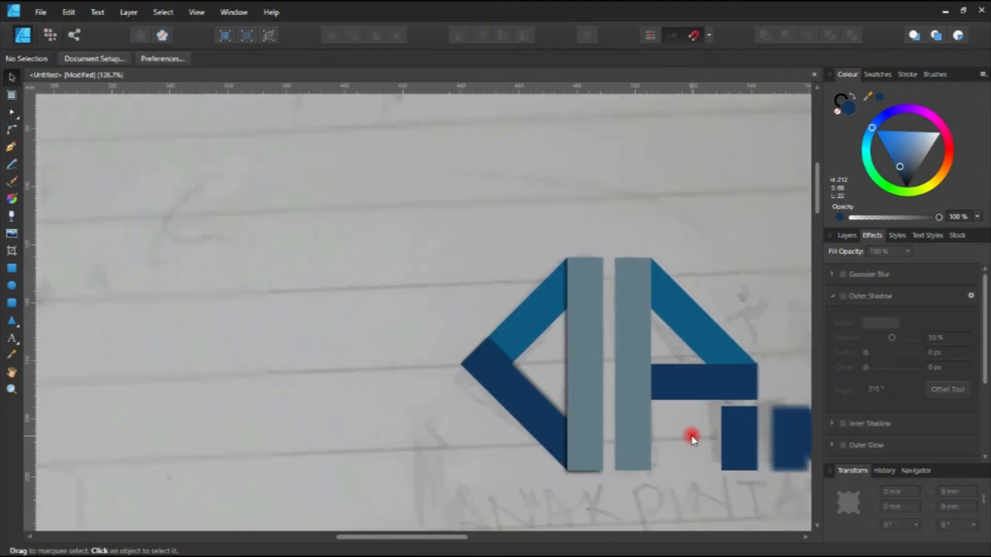
scroll(619, 320, "right", 3)
scroll(504, 266, "up", 2)
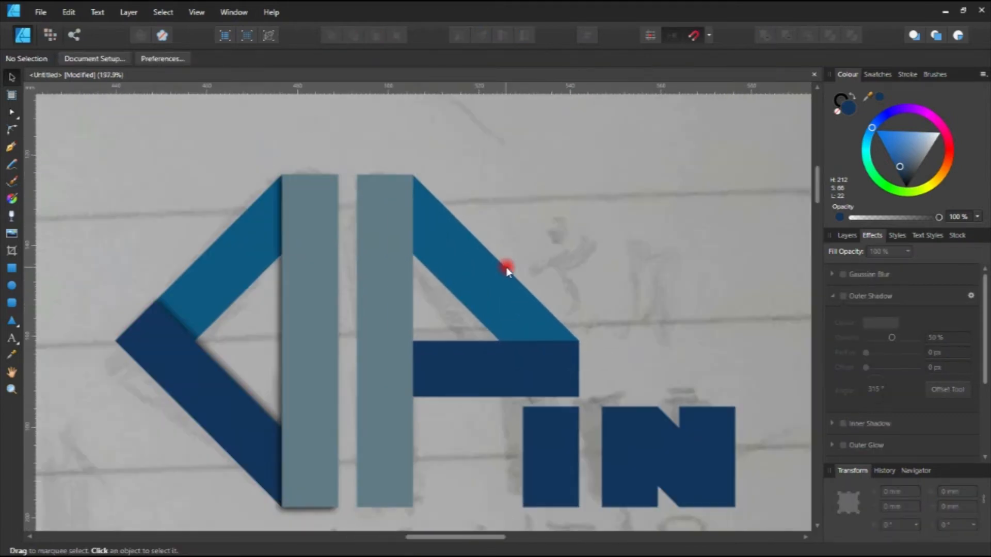
Add an outer shadow with 18 px radius and 10 px offset to the right grey-teal vertical bar, and deselect the bar
scroll(481, 277, "up", 2)
left_click(478, 269)
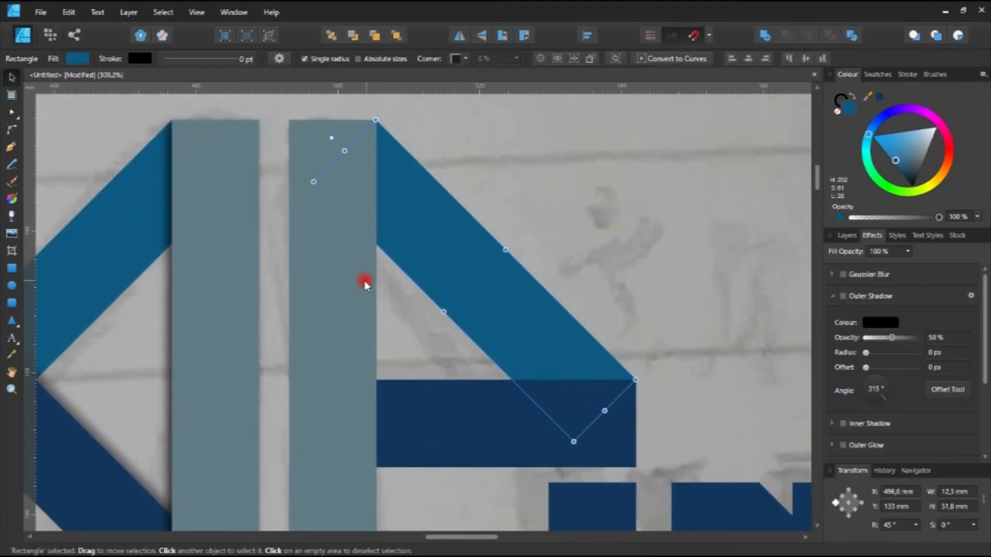
left_click(945, 352)
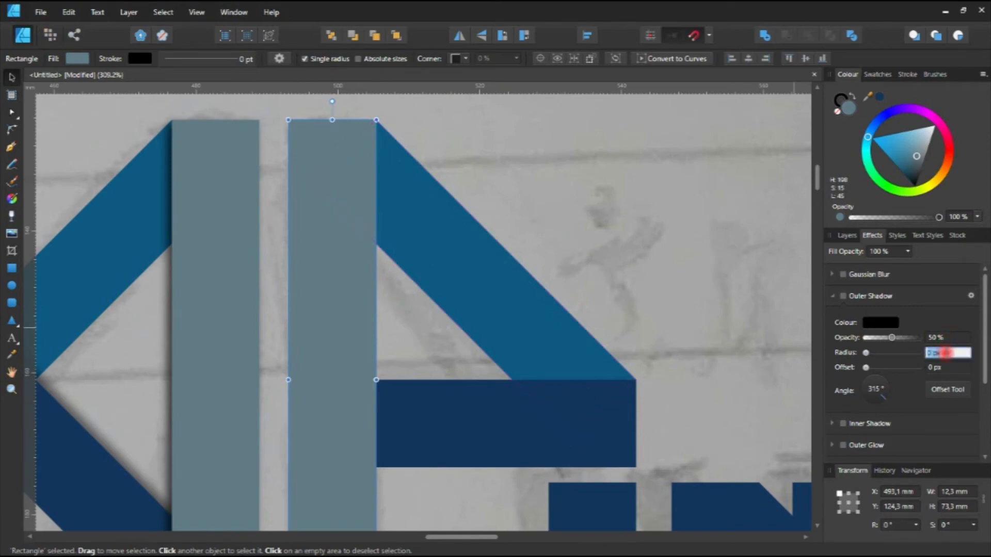
type("18")
left_click(944, 368)
type("10")
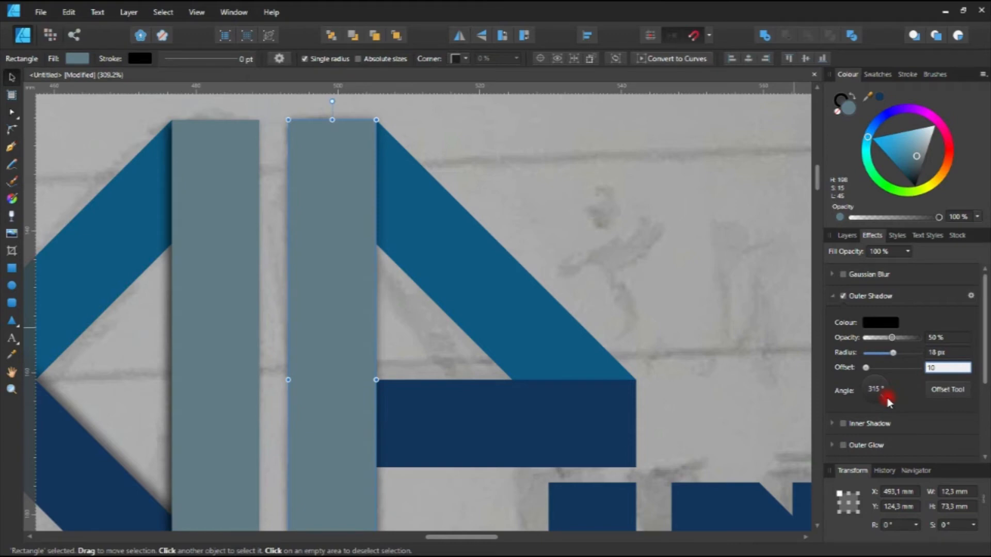
mouse_move(884, 399)
left_mouse_down()
mouse_move(862, 404)
mouse_move(890, 401)
left_mouse_up()
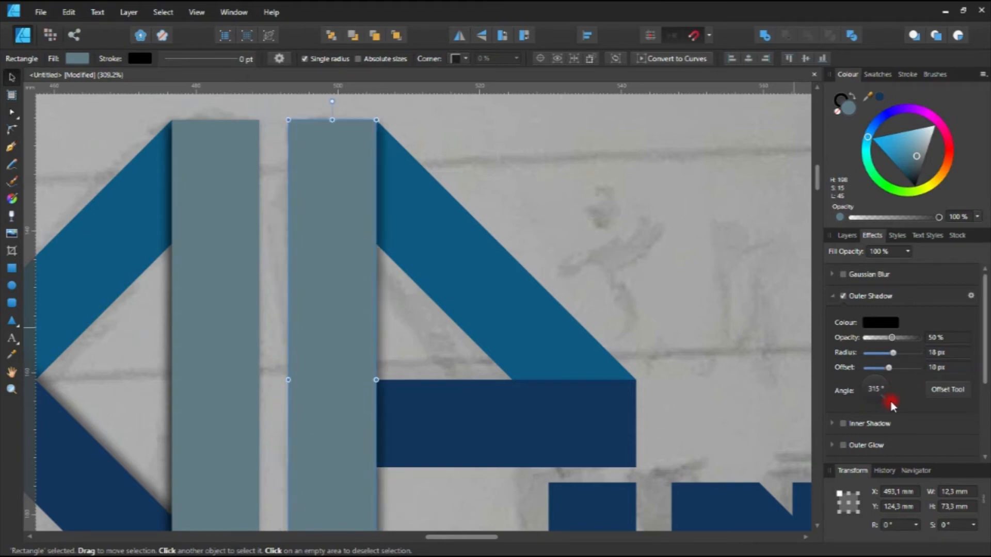
left_click(631, 342)
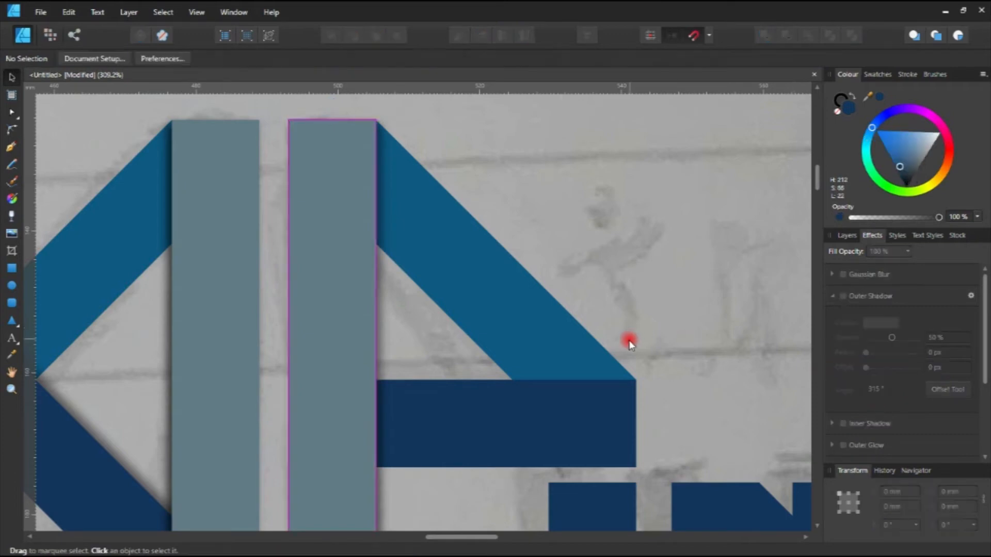
scroll(628, 343, "down", 4)
left_click_drag(639, 347, 542, 283)
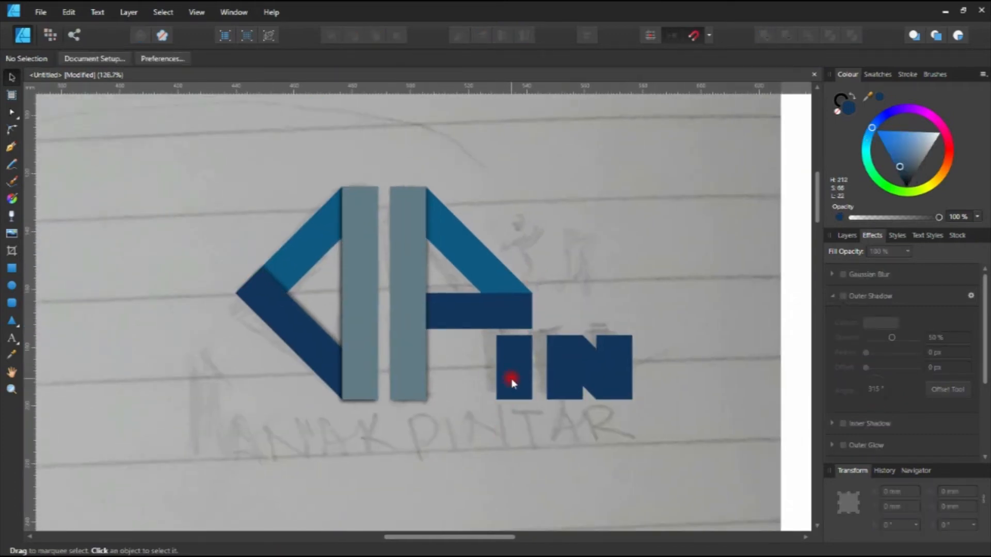
Check the outer shadow settings on the two grey vertical bars of the logo
scroll(306, 366, "up", 2)
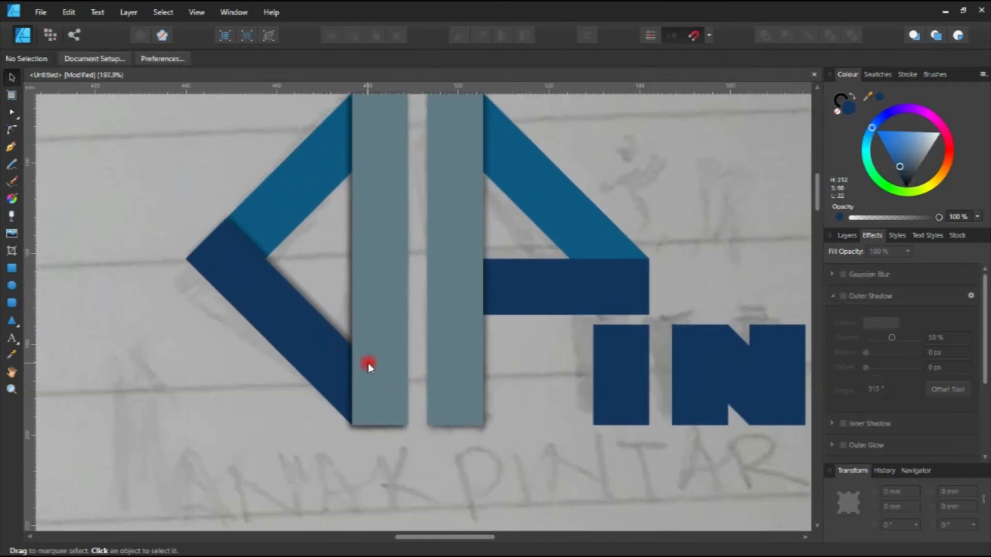
left_click_drag(367, 363, 312, 404)
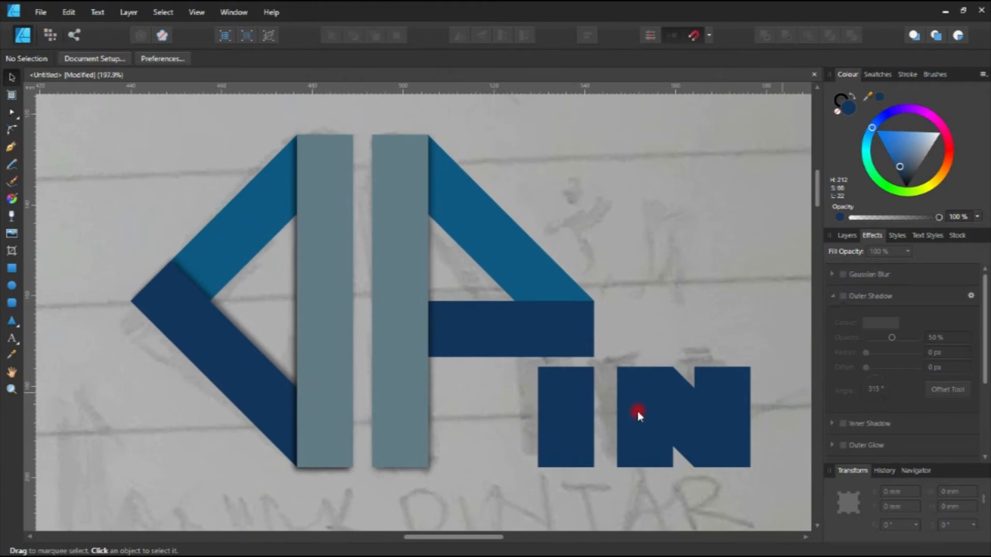
left_click(325, 406)
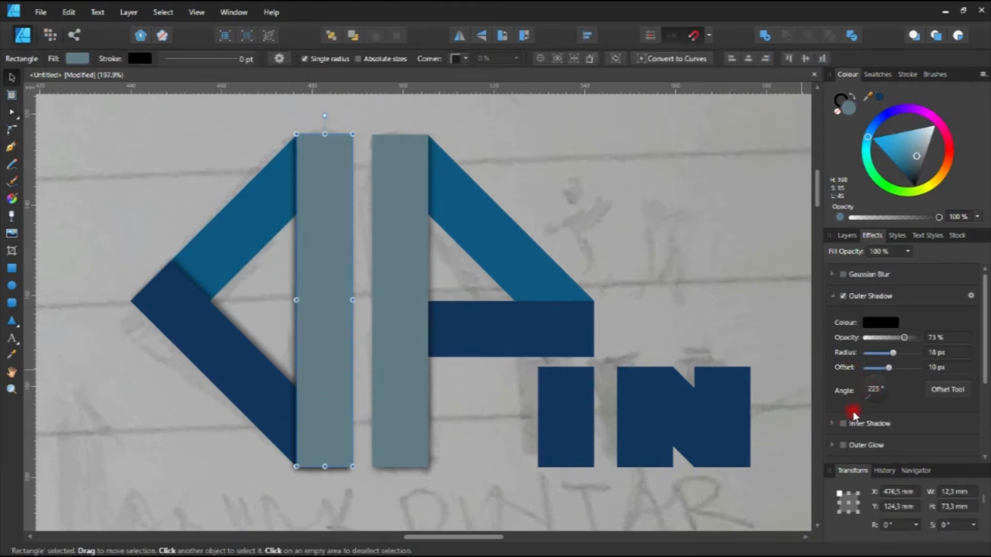
left_click(400, 405)
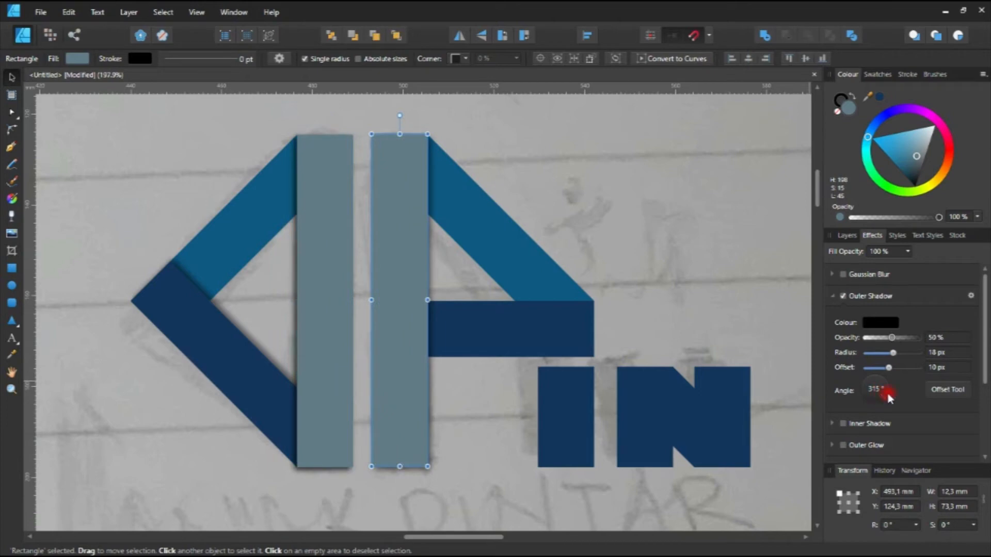
left_click(718, 300)
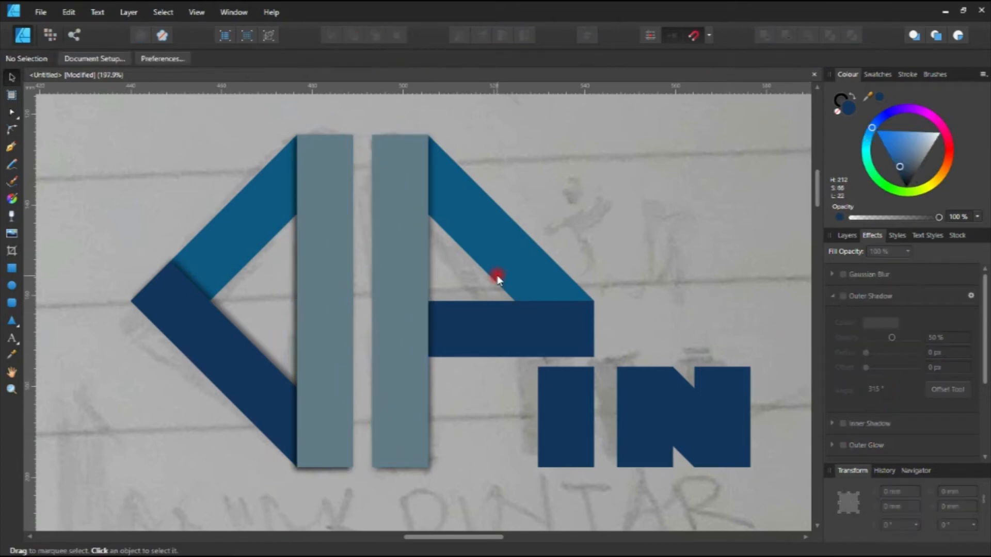
Give the dark blue horizontal bar beside the right grey bar an outer shadow with an 18 px radius and 10 px offset
scroll(515, 276, "up", 1)
left_click(515, 276)
left_click(521, 336)
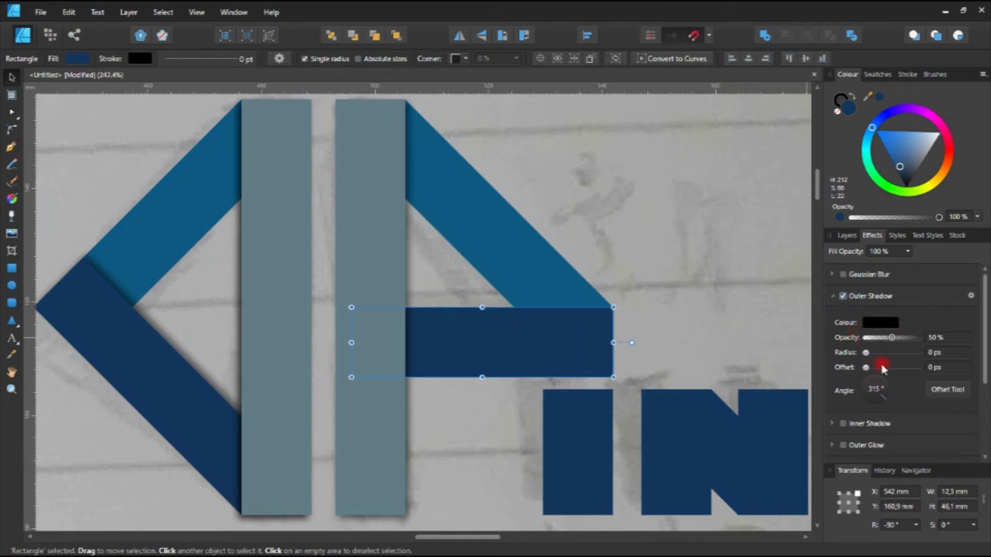
left_click(936, 356)
type("18")
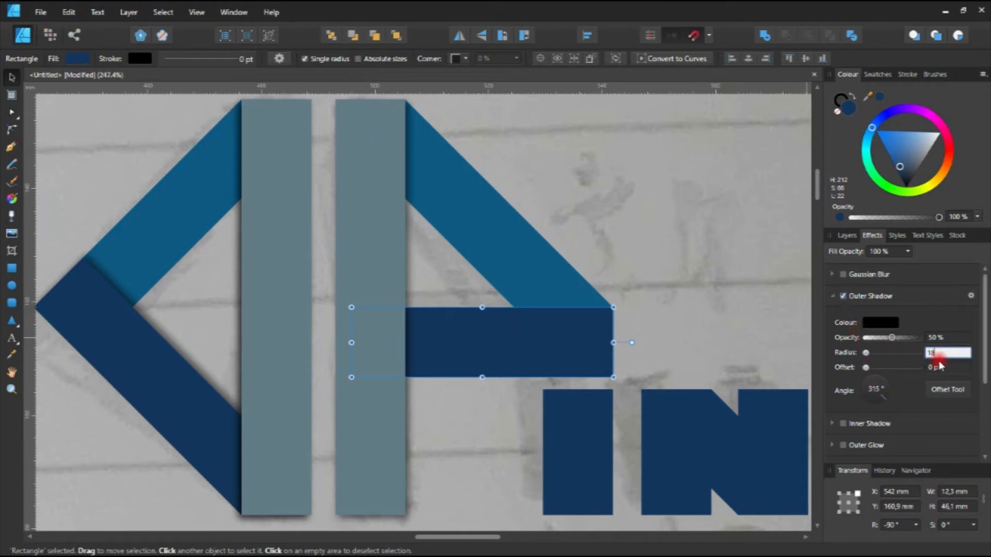
left_click(947, 366)
type("10")
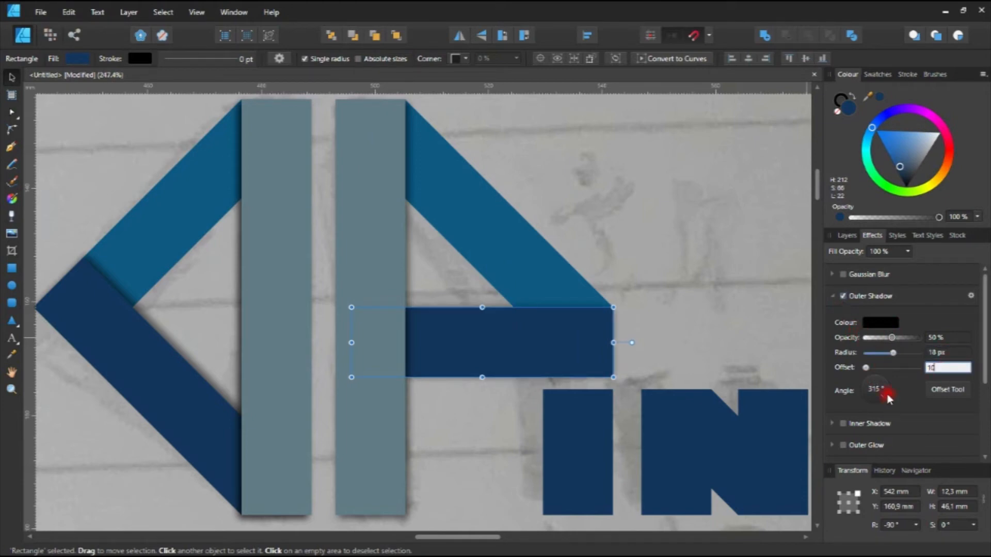
left_click(763, 345)
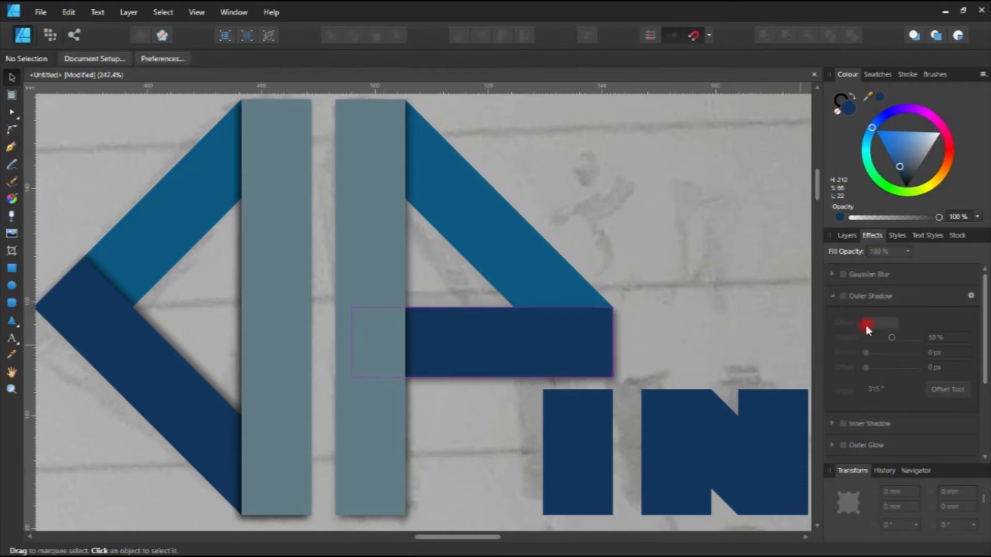
Set the outer shadow angle of the dark blue horizontal bar to 45°
left_click(558, 314)
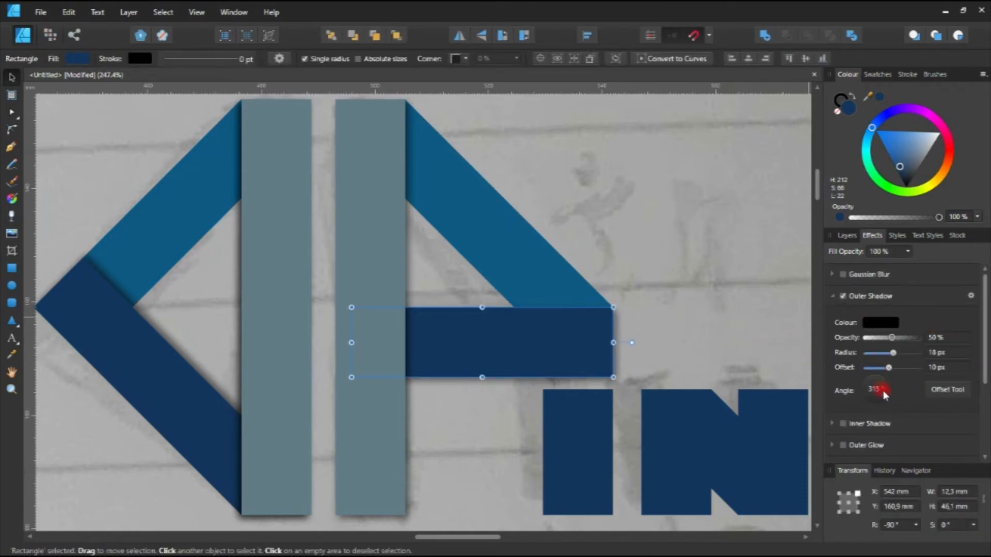
type("45")
key("Return")
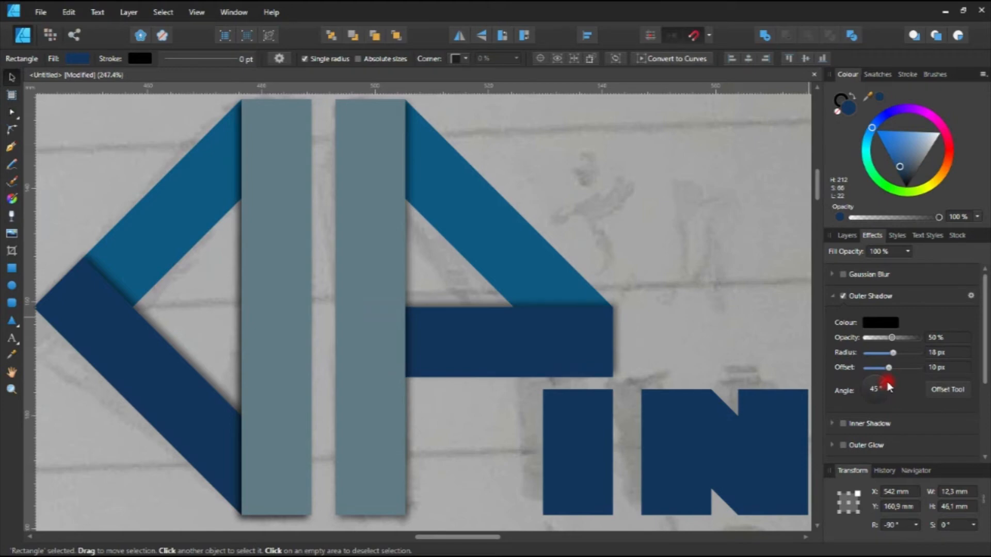
left_click(877, 379)
left_click(673, 308)
scroll(674, 307, "down", 4)
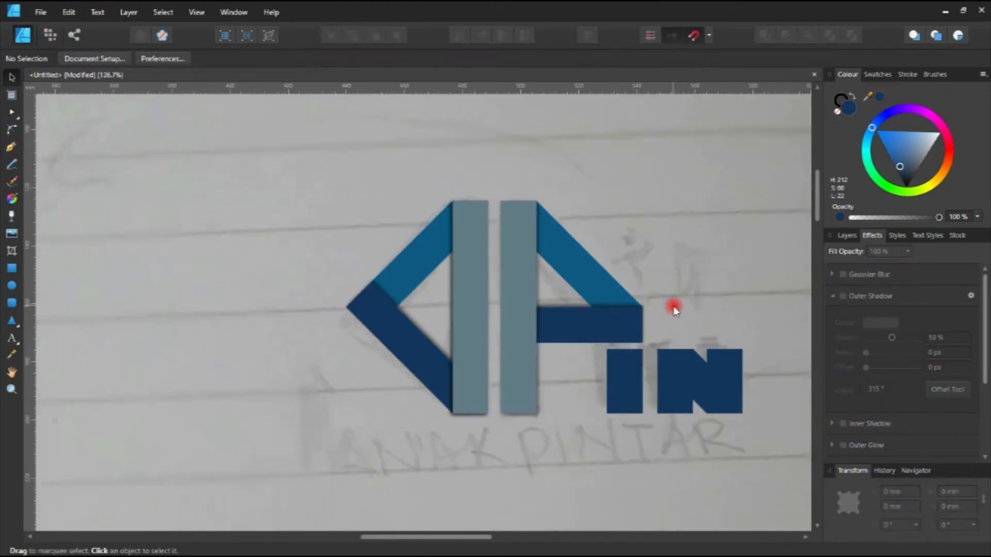
Bring the right vertical bar of the letter N to the front of the stacking order
scroll(563, 294, "down", 1)
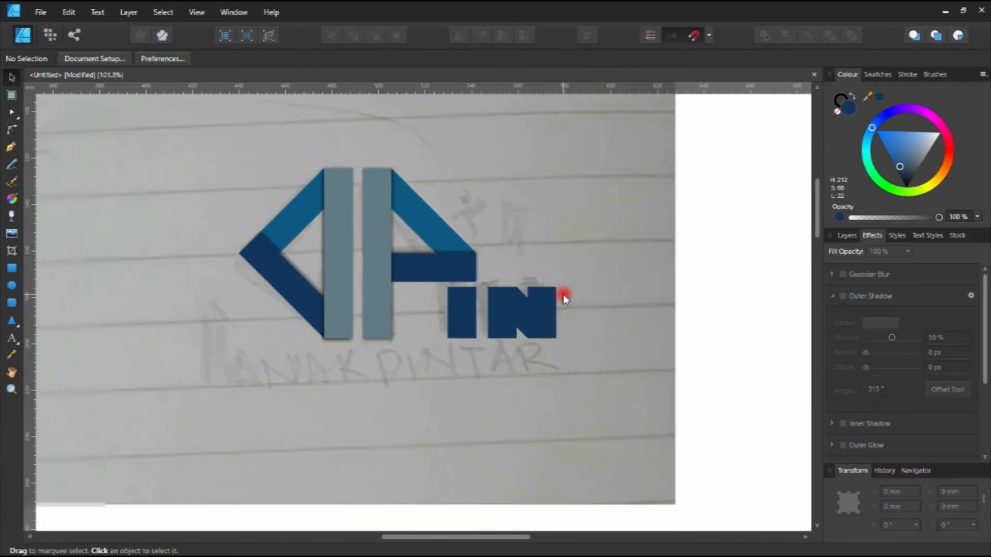
left_click_drag(566, 294, 569, 316)
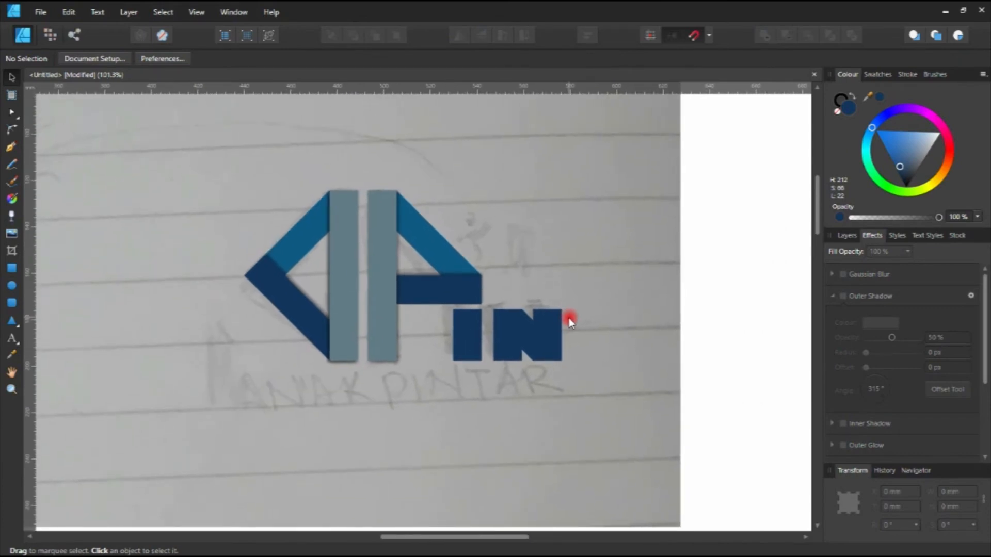
scroll(411, 300, "up", 2)
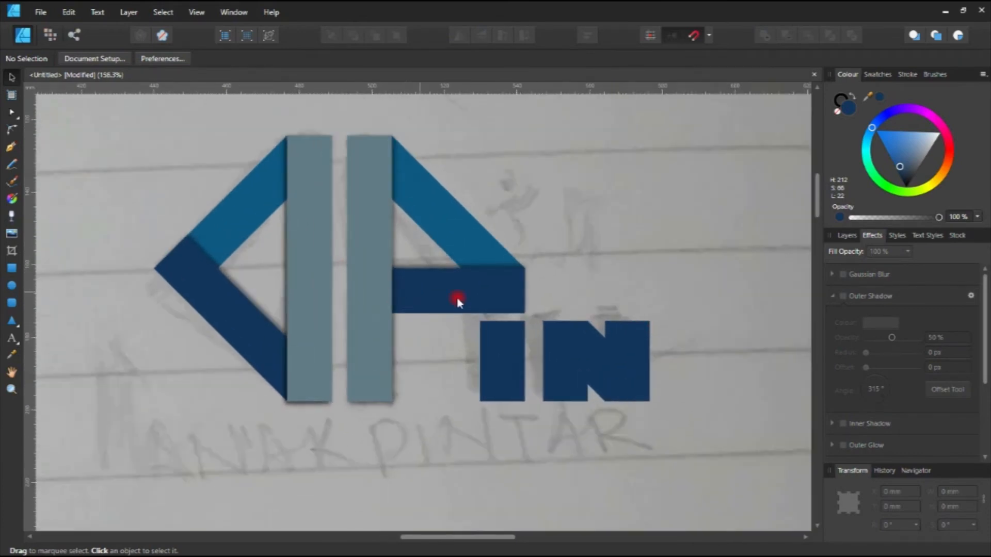
scroll(519, 307, "up", 3)
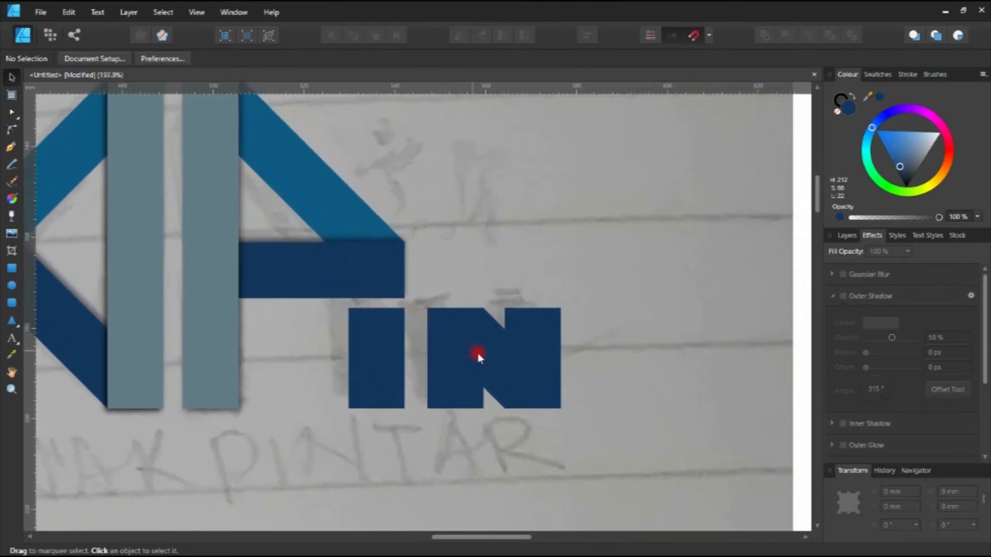
left_click_drag(509, 341, 417, 285)
left_click(416, 338)
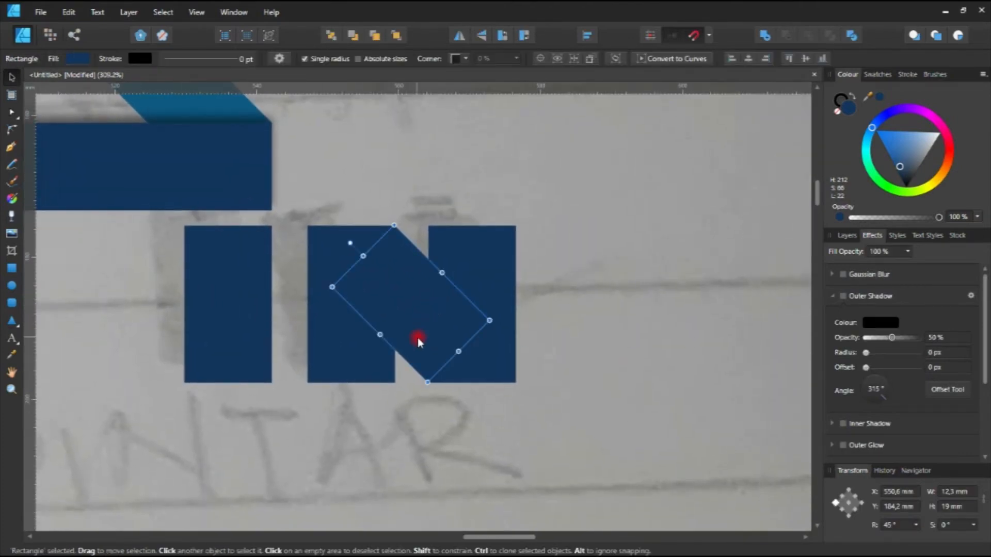
left_click(317, 323)
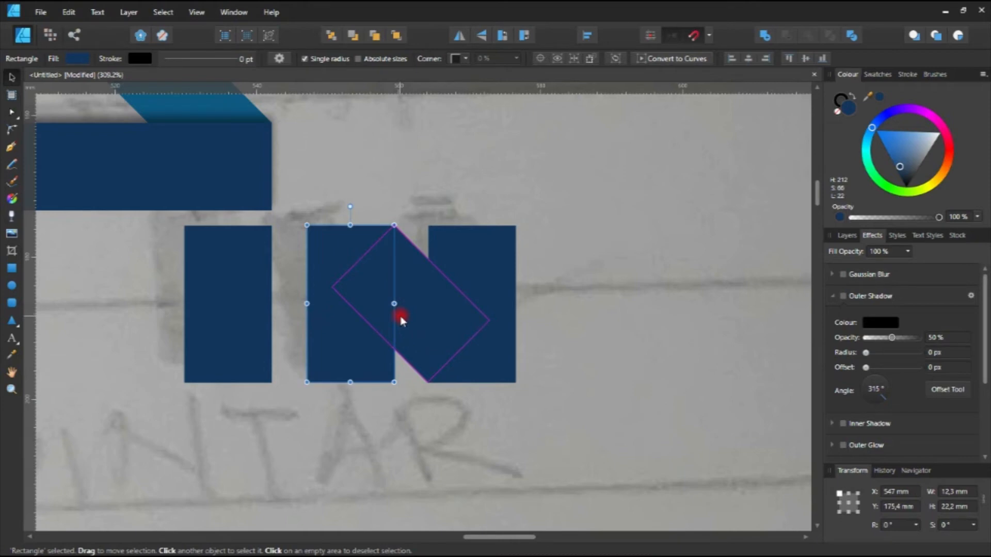
left_click(491, 263)
left_click(406, 38)
scroll(444, 221, "down", 3)
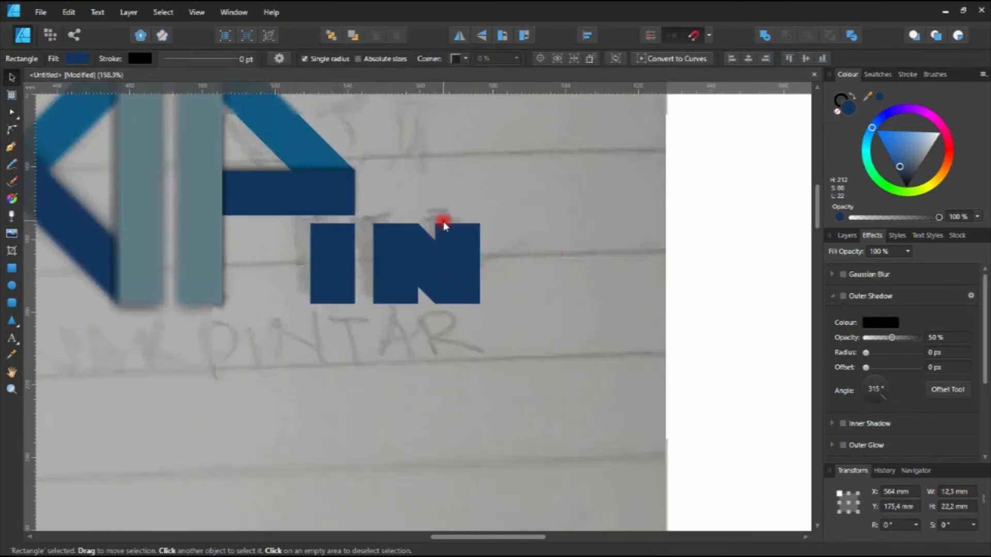
Enable an outer shadow on the N's right vertical bar and set its radius to 18 px
scroll(407, 253, "up", 3)
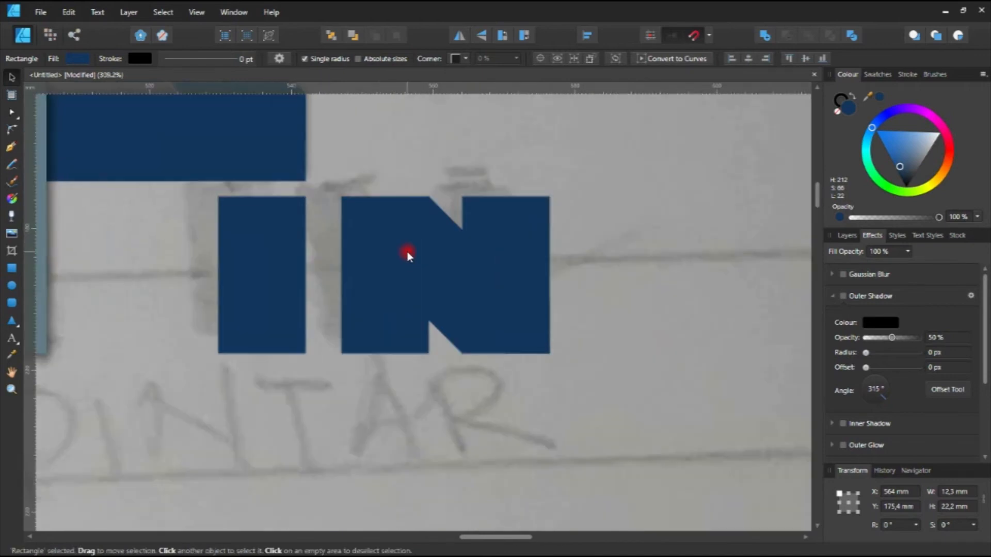
left_click(608, 272)
left_click(489, 293)
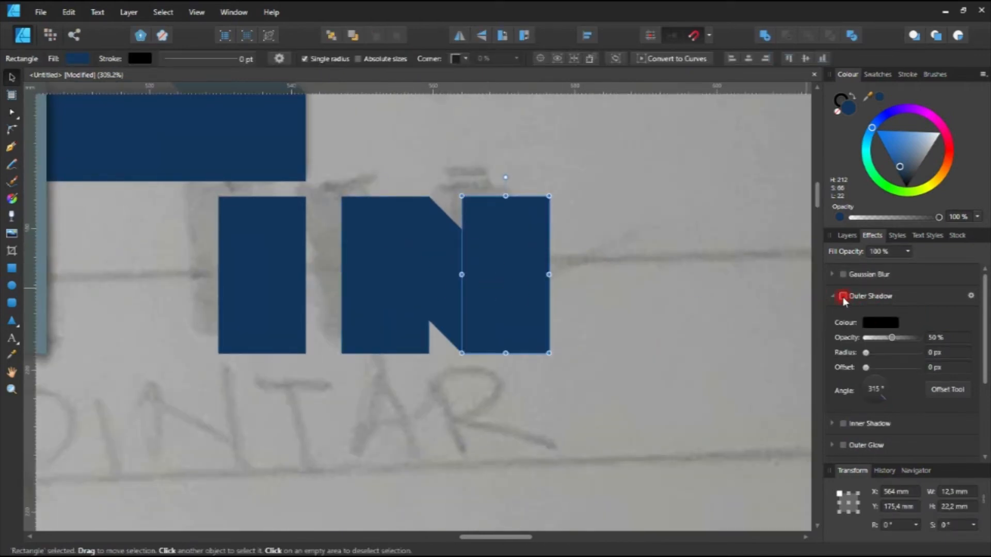
left_click_drag(866, 355, 901, 356)
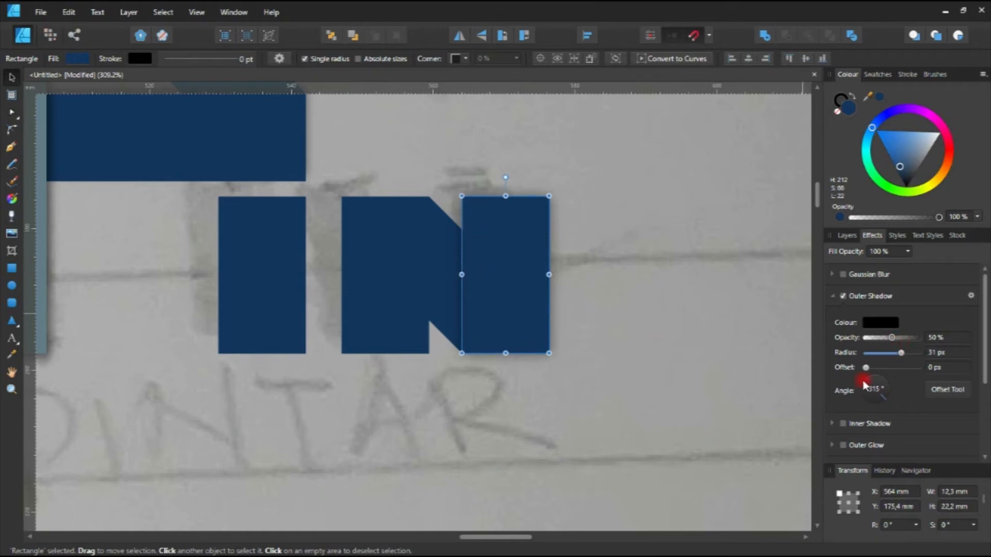
left_click(942, 354)
type("18")
key("Return")
Set the shadow offset of the N's right vertical bar to 7 px and its angle to 180°
left_click(932, 367)
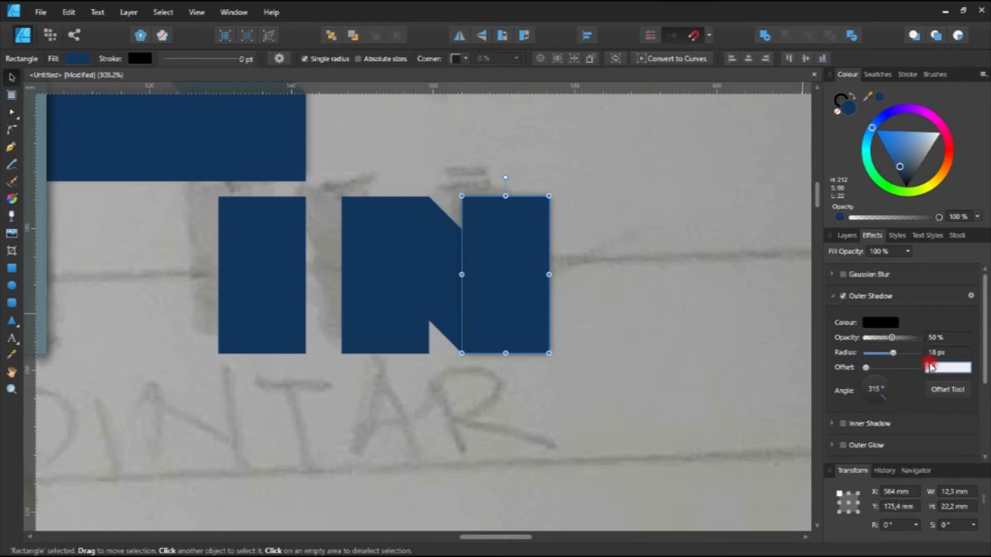
type("7")
key("Return")
left_click(874, 388)
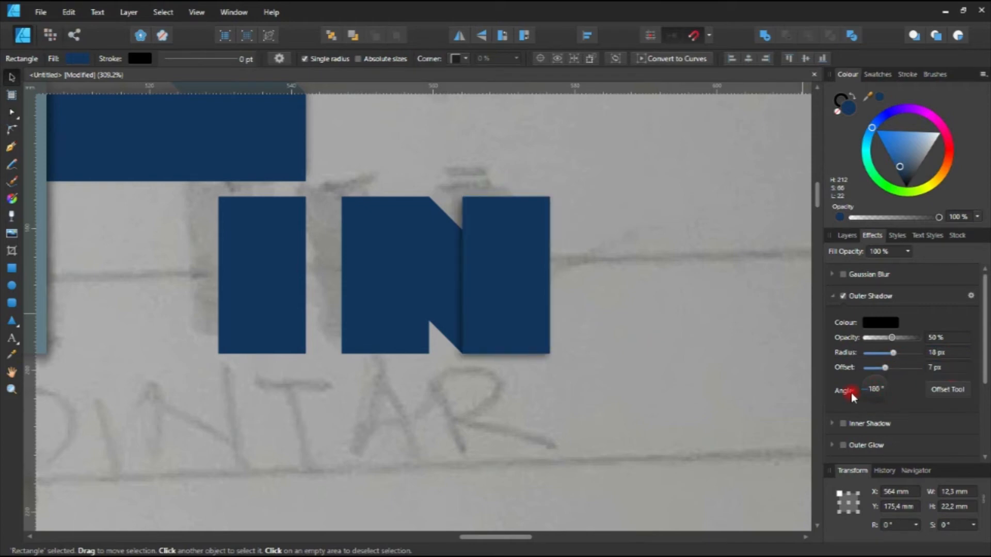
Give the N's left vertical bar an outer shadow with an 18 px radius and 10 px offset
left_click(378, 299)
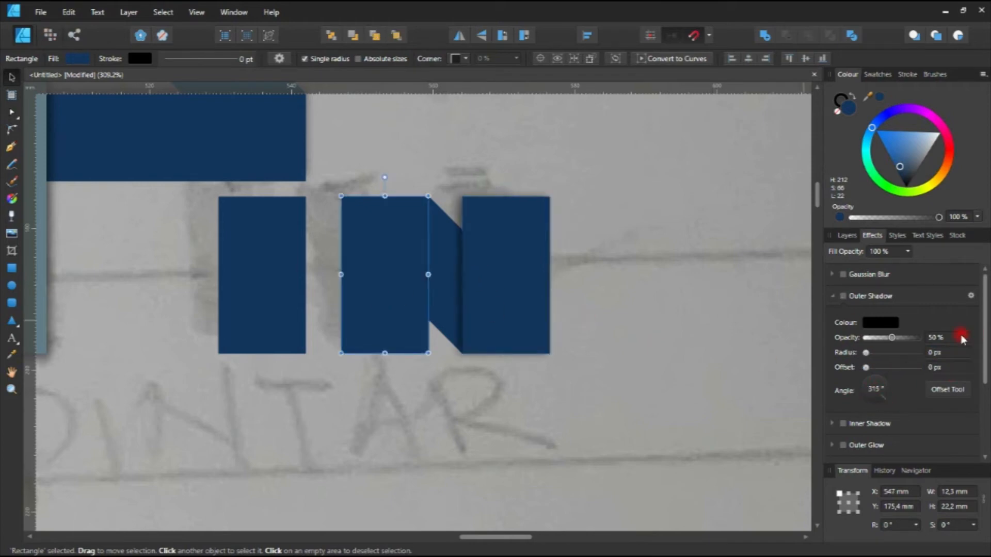
left_click(935, 353)
type("18")
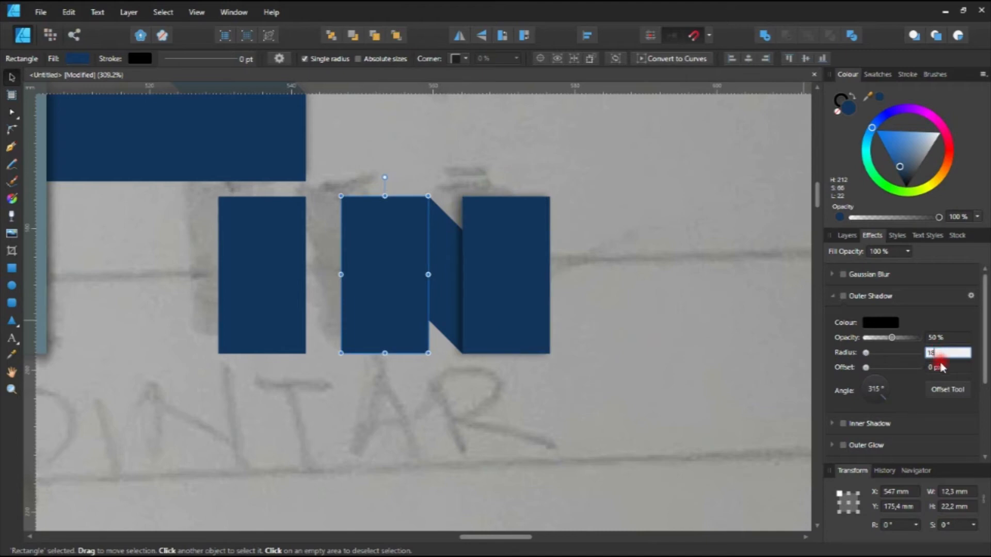
left_click(945, 368)
type("10")
key("Return")
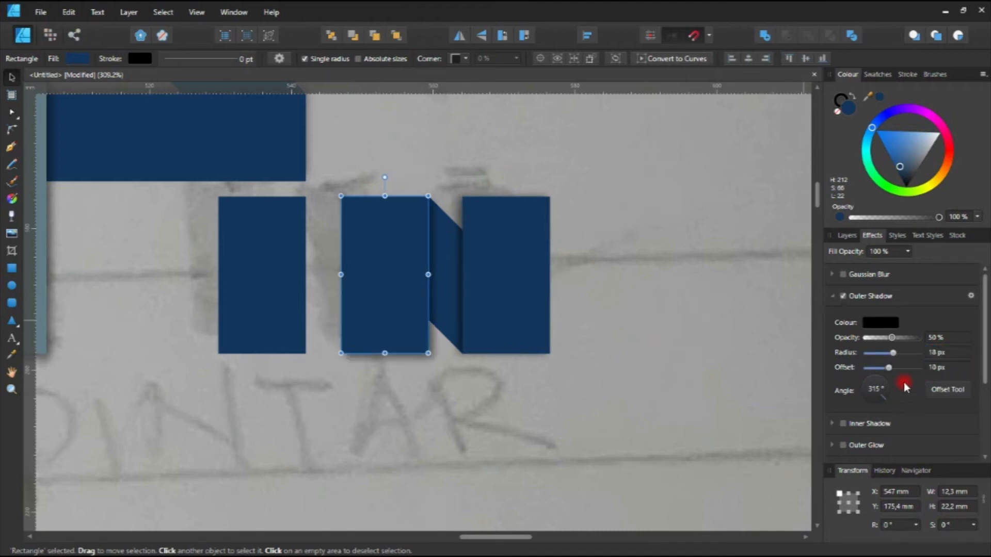
Rotate the outer shadow angle of the N's left vertical bar to point more directly downward
left_click_drag(898, 399, 878, 398)
left_click(634, 379)
scroll(635, 378, "down", 5)
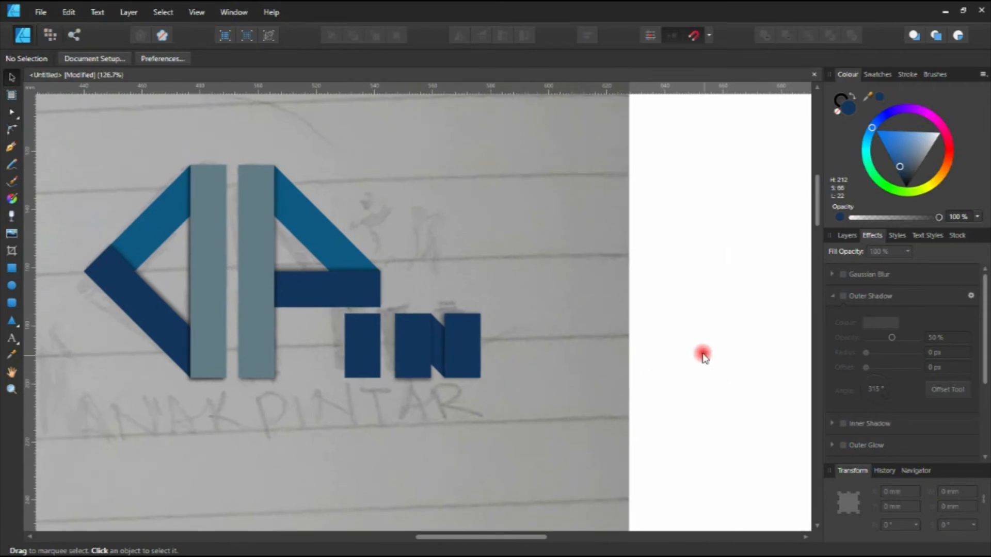
Recolour the N's diagonal piece with the lighter blue sampled from the large diagonal band beside the right grey bar
scroll(546, 401, "down", 3)
scroll(522, 353, "up", 6)
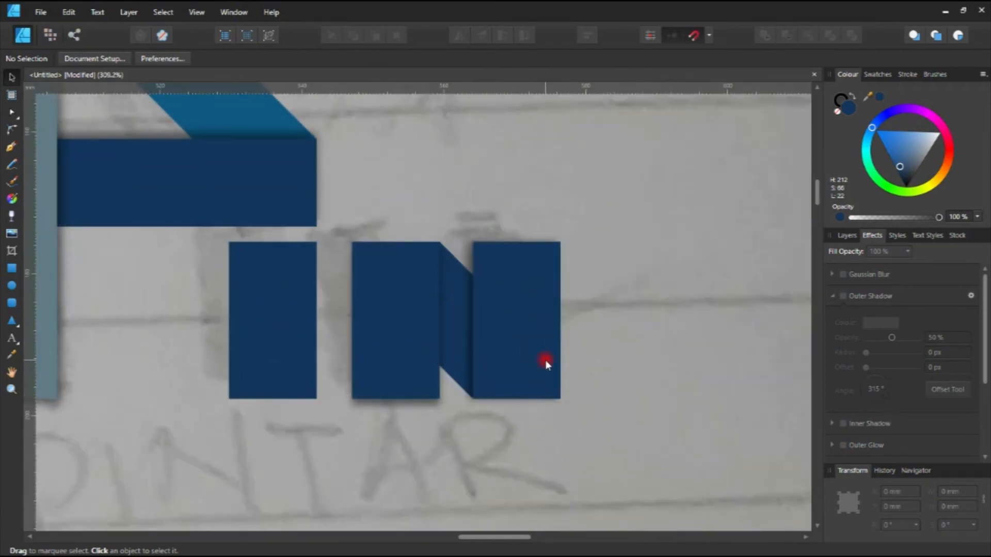
scroll(453, 352, "down", 1)
left_click(455, 349)
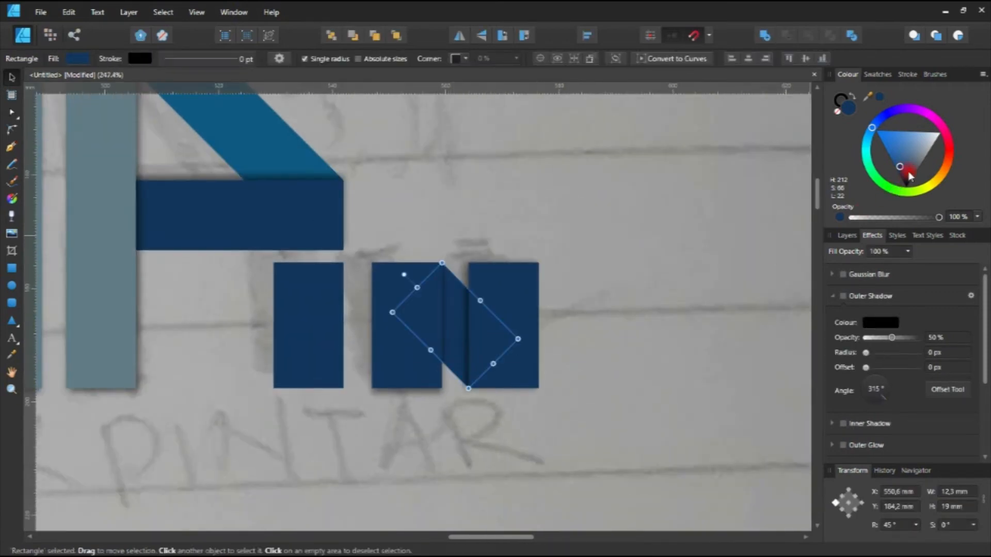
left_click_drag(900, 172, 904, 164)
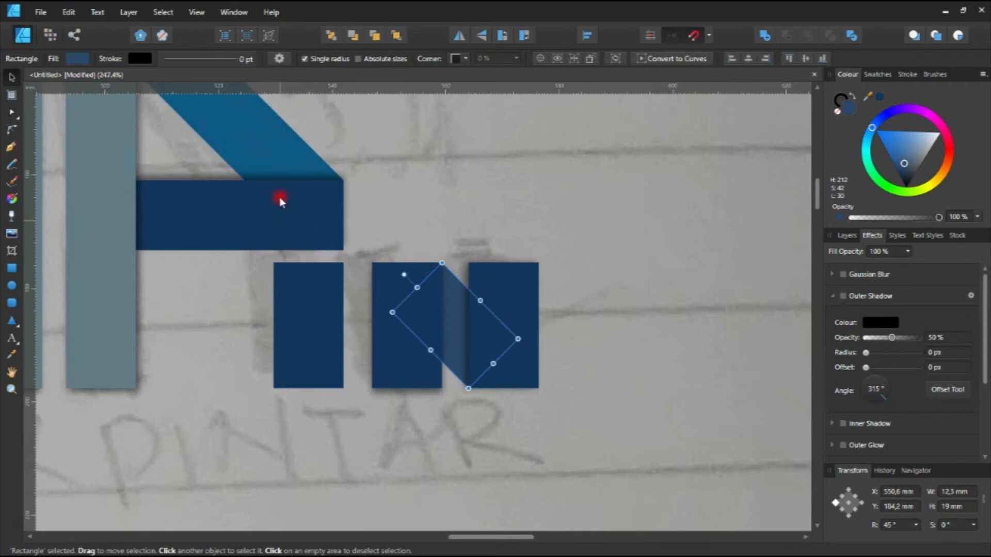
left_click_drag(281, 198, 348, 269)
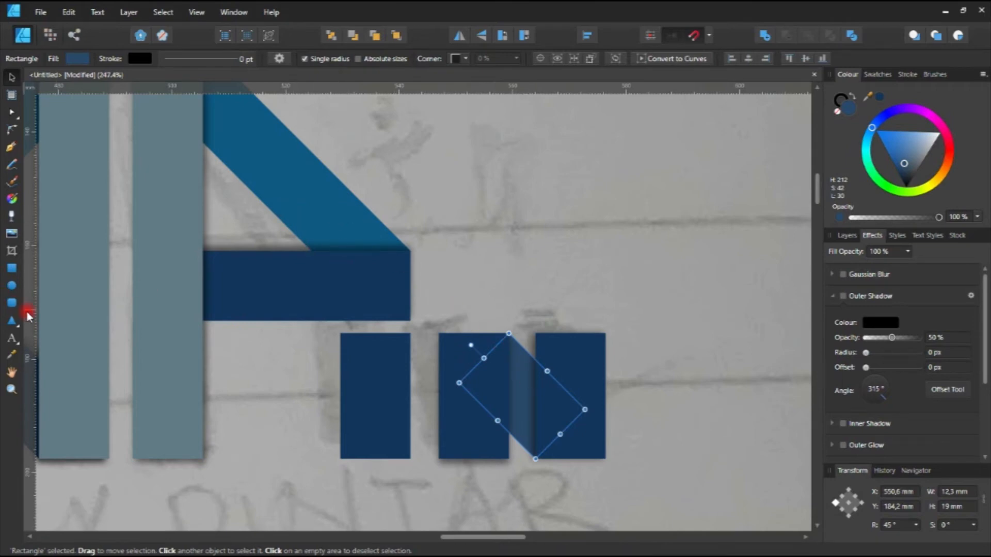
left_click(13, 353)
left_click(298, 194)
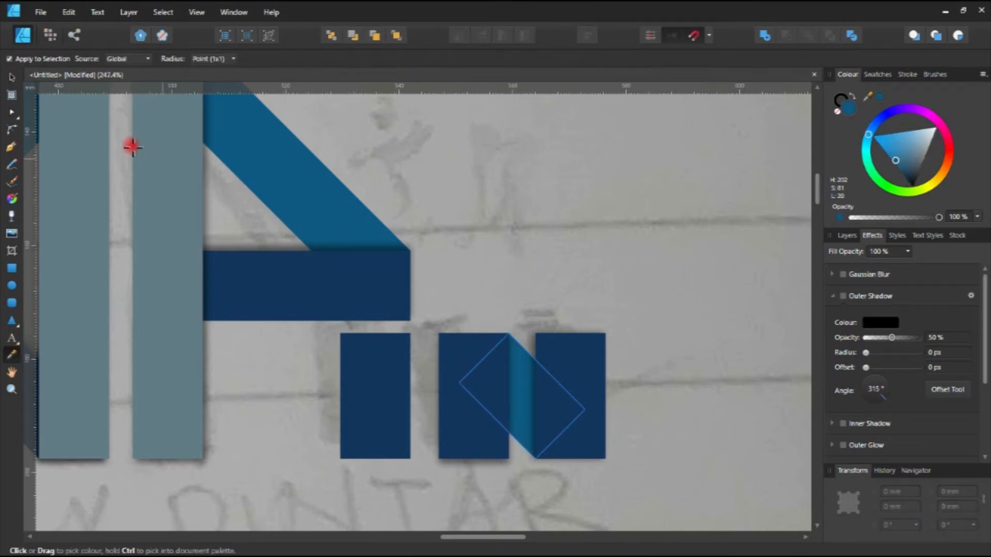
left_click(11, 76)
left_click(445, 187)
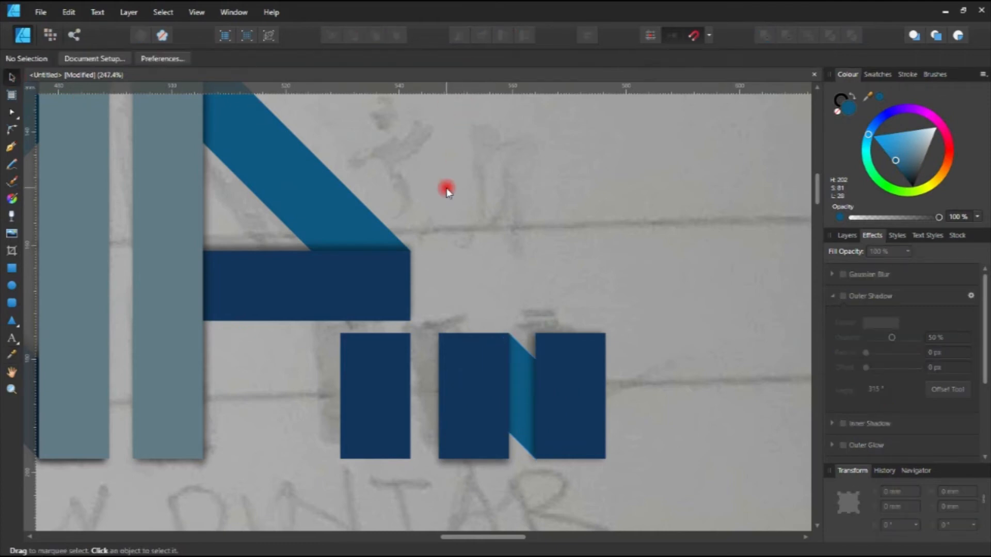
Stretch the large light blue diagonal band beside the right grey bar down at 45° to the foot of the N's diagonal
scroll(407, 183, "down", 3)
left_click(299, 193)
left_click_drag(332, 230, 427, 323)
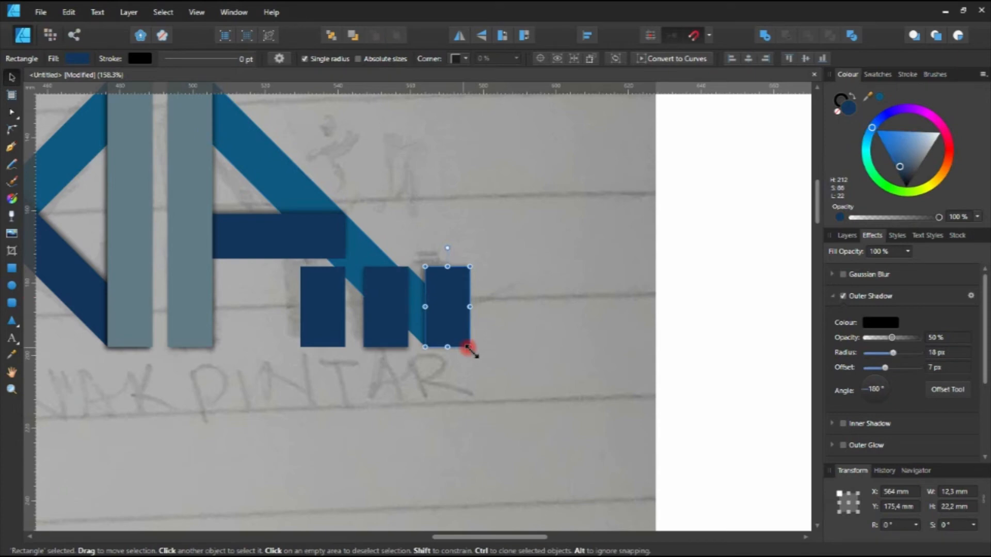
Select the three pieces of the N and move them about 2.8 mm closer to the I
left_click_drag(671, 398, 346, 263)
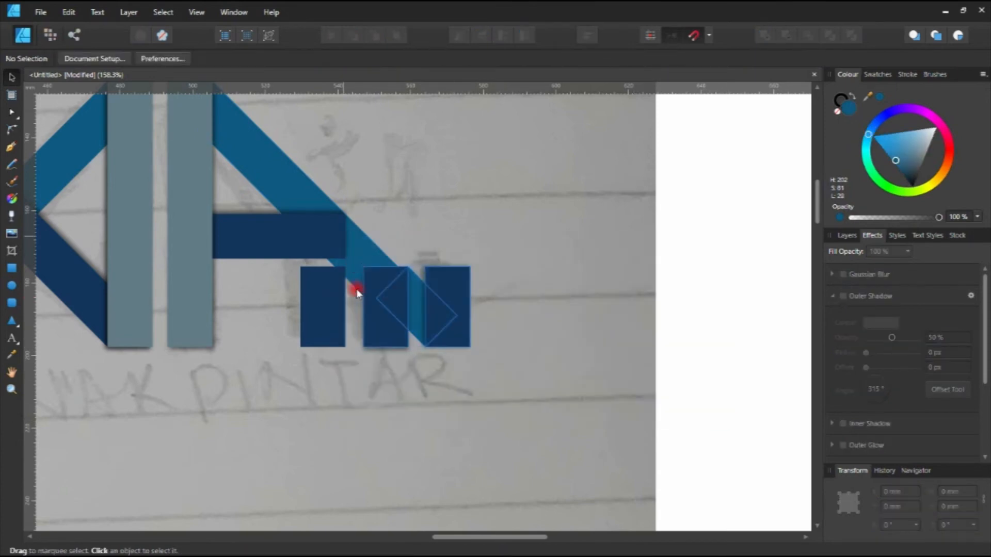
scroll(356, 284, "up", 4)
left_click_drag(413, 253, 385, 253)
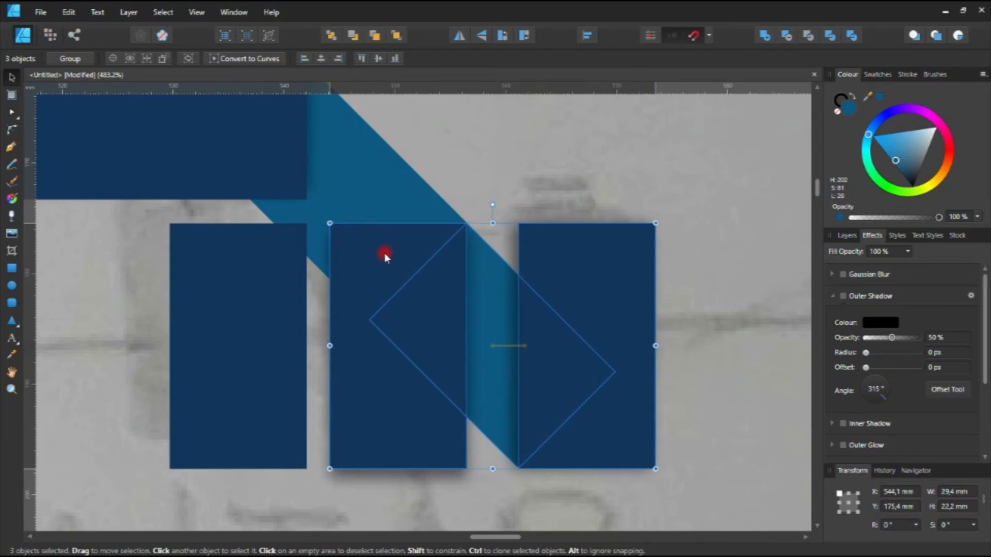
Shorten the large light blue diagonal band beside the right grey bar to 51.8 mm, ending at the horizontal bar's outer corner
scroll(385, 252, "down", 4)
scroll(389, 261, "down", 2)
left_click(633, 270)
left_click(417, 255)
left_click_drag(417, 255, 358, 198)
scroll(358, 199, "up", 3)
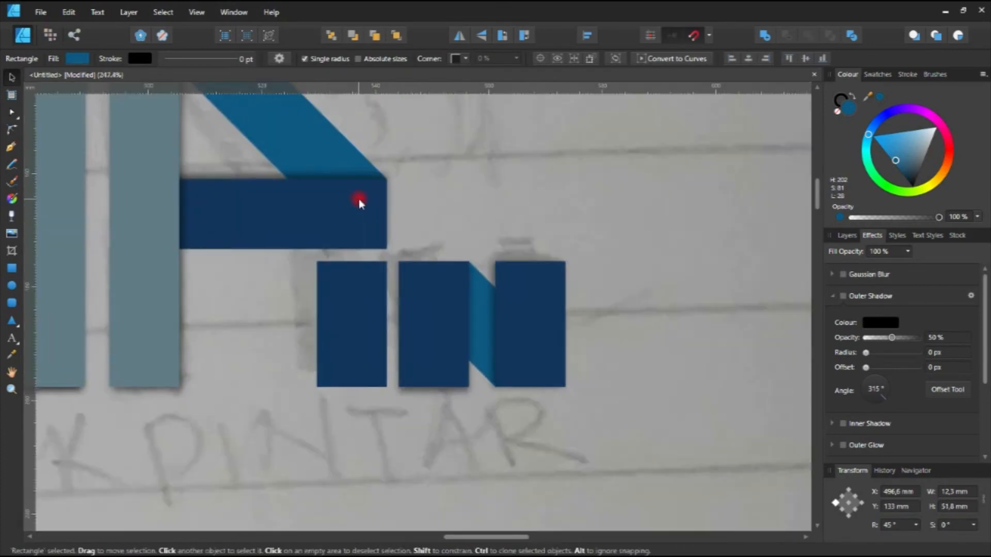
scroll(358, 199, "up", 2)
scroll(364, 204, "down", 5)
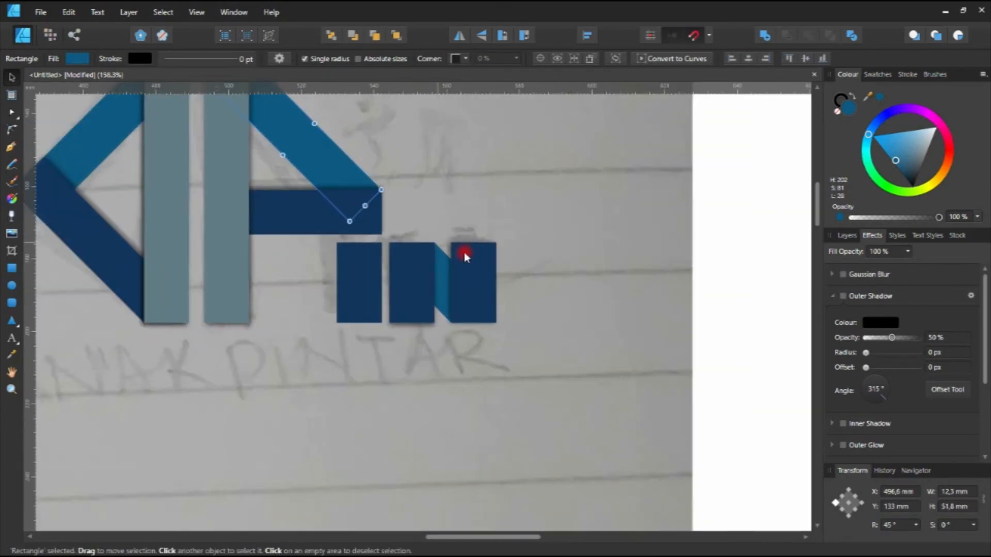
left_click(731, 301)
scroll(328, 213, "down", 2)
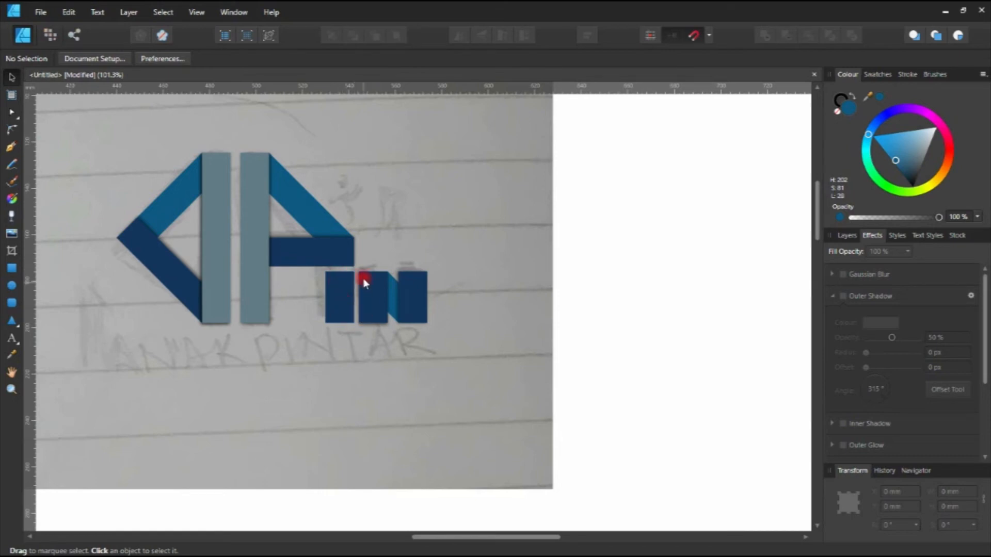
Shorten the dark blue horizontal bar from its inner end to a 12.3 mm square above the I
scroll(357, 269, "up", 4)
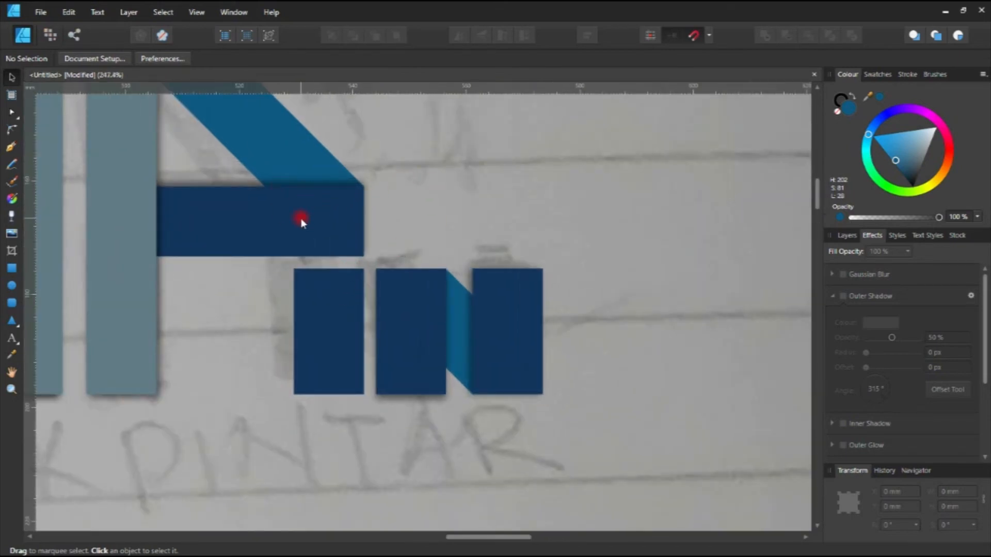
left_click(272, 217)
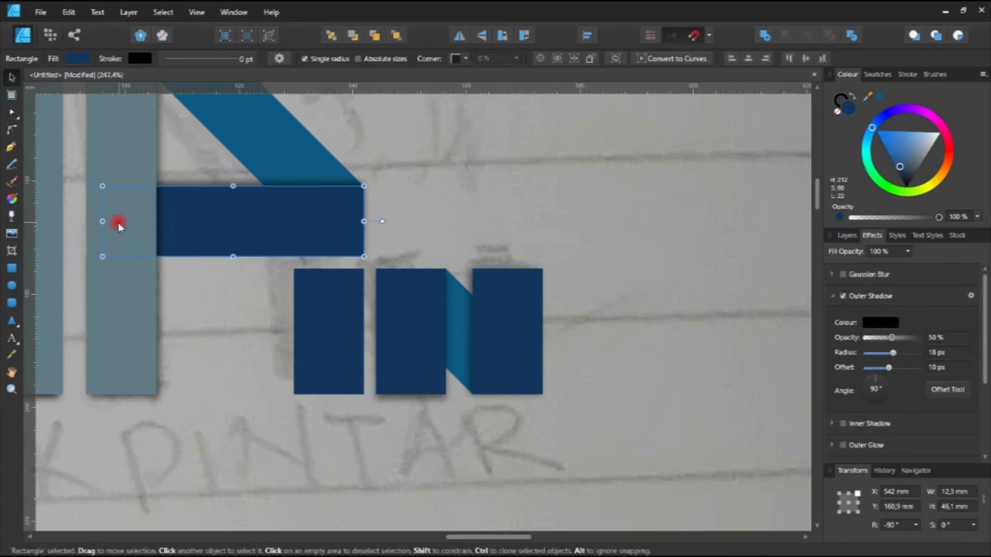
left_click_drag(101, 221, 293, 279)
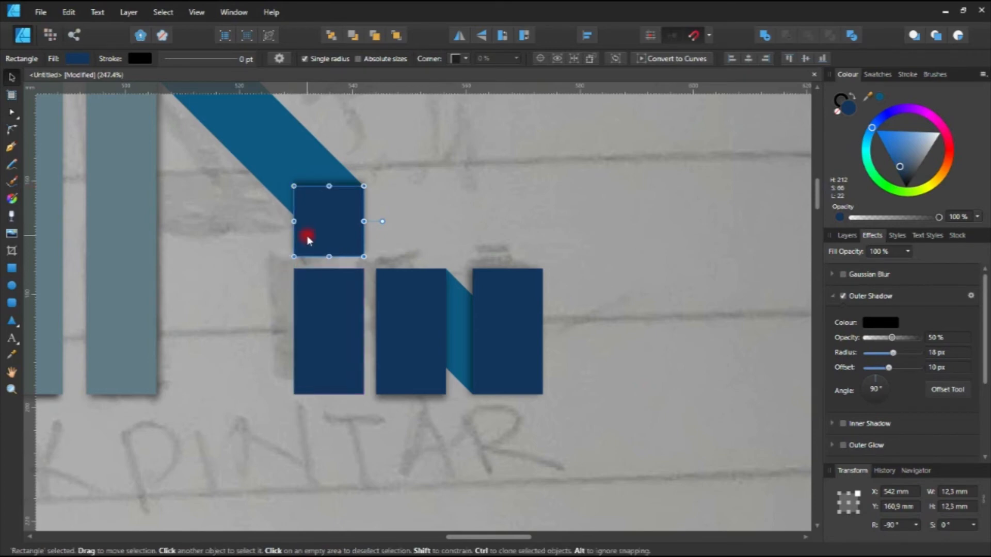
Duplicate the dark blue square and stretch the copy into a 33 mm bar from the square's edge to behind the right grey bar
left_click_drag(313, 229, 155, 222)
key("ctrl+z")
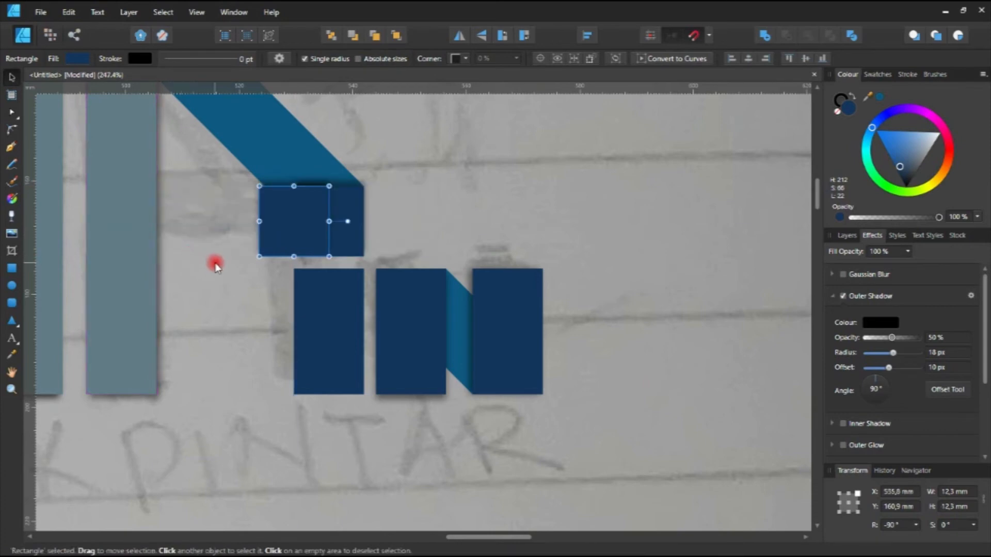
left_click_drag(256, 221, 105, 221)
left_click_drag(329, 223, 294, 221)
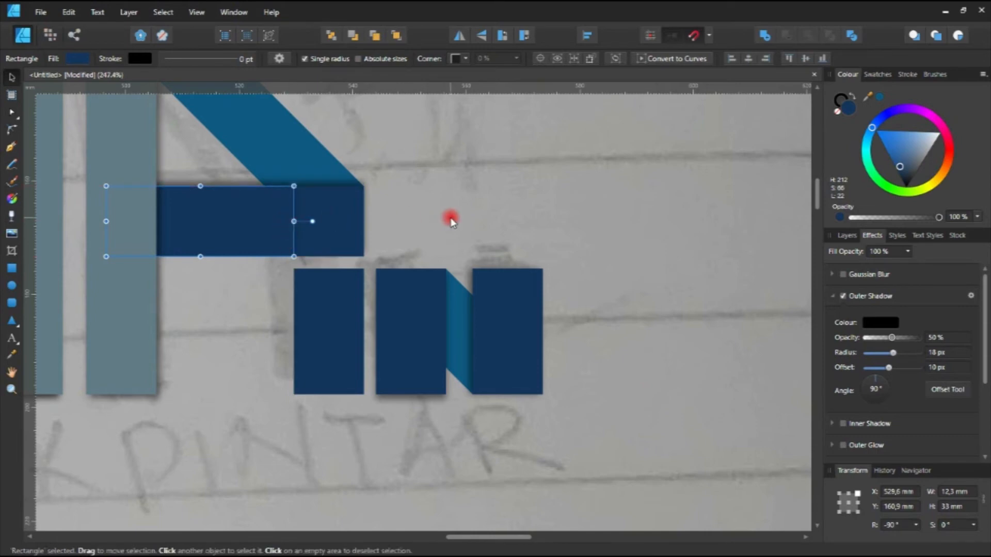
Recolour the 33 mm horizontal bar with a brighter blue (H 212, S 61, L 36)
left_click_drag(911, 168, 897, 153)
scroll(513, 163, "down", 4)
scroll(491, 171, "up", 3)
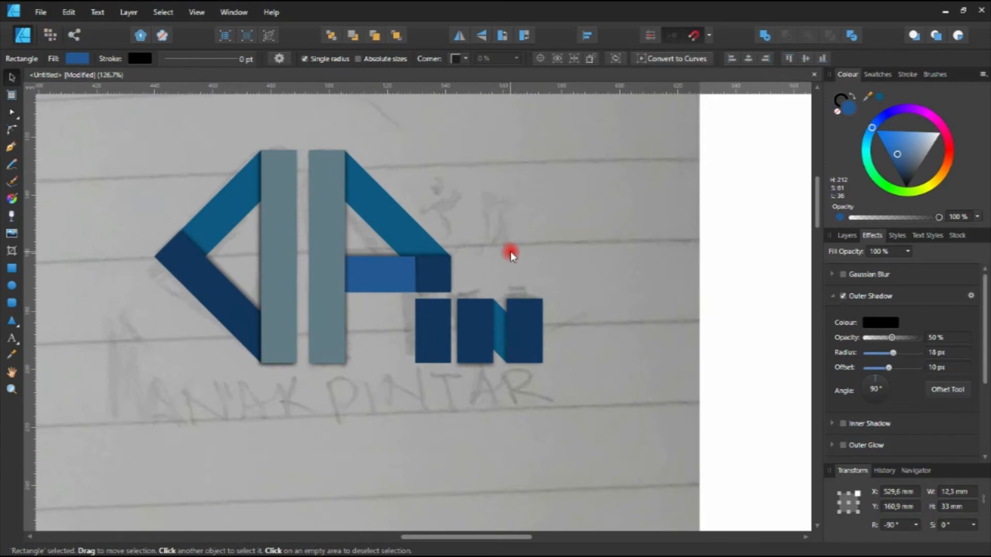
scroll(460, 258, "down", 2)
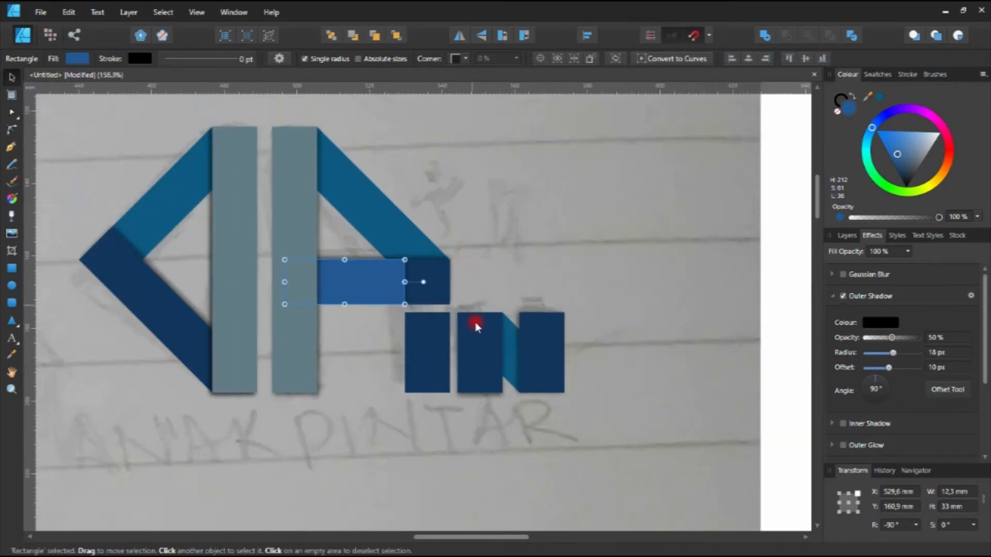
Recolour the 33 mm horizontal bar with the lighter blue sampled from the diagonal band above it
left_click(12, 354)
left_click(360, 204)
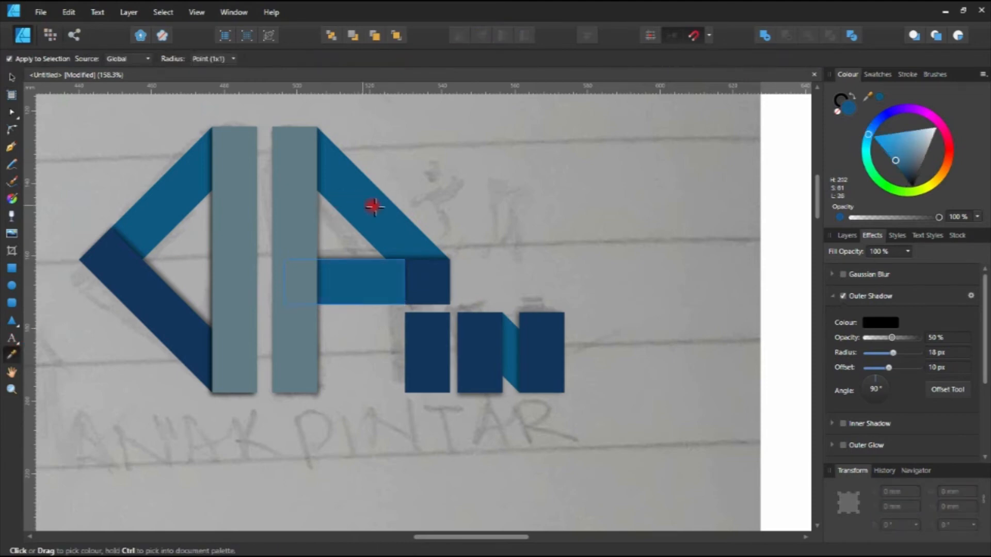
left_click(12, 77)
left_click(448, 221)
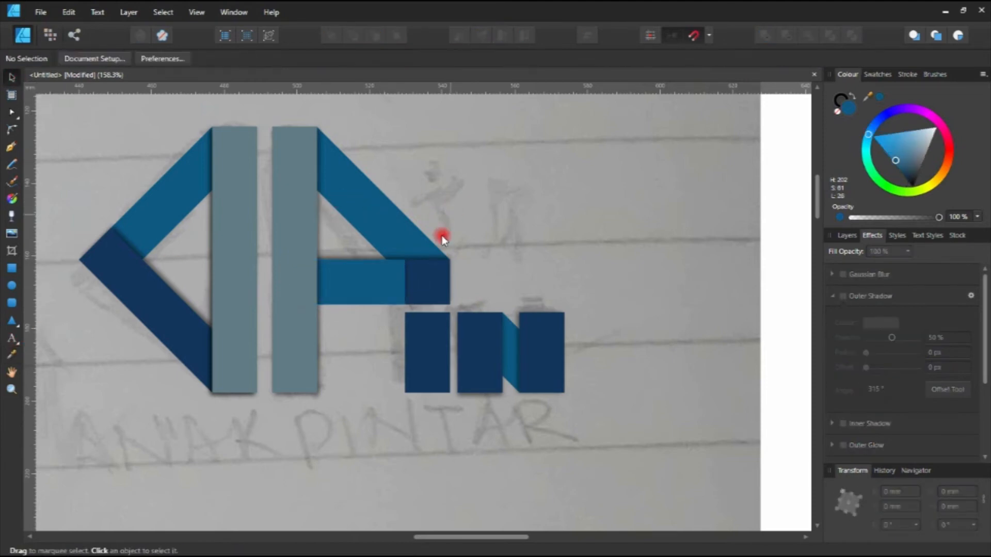
scroll(396, 280, "up", 2)
scroll(396, 279, "down", 2)
left_click_drag(397, 279, 414, 254)
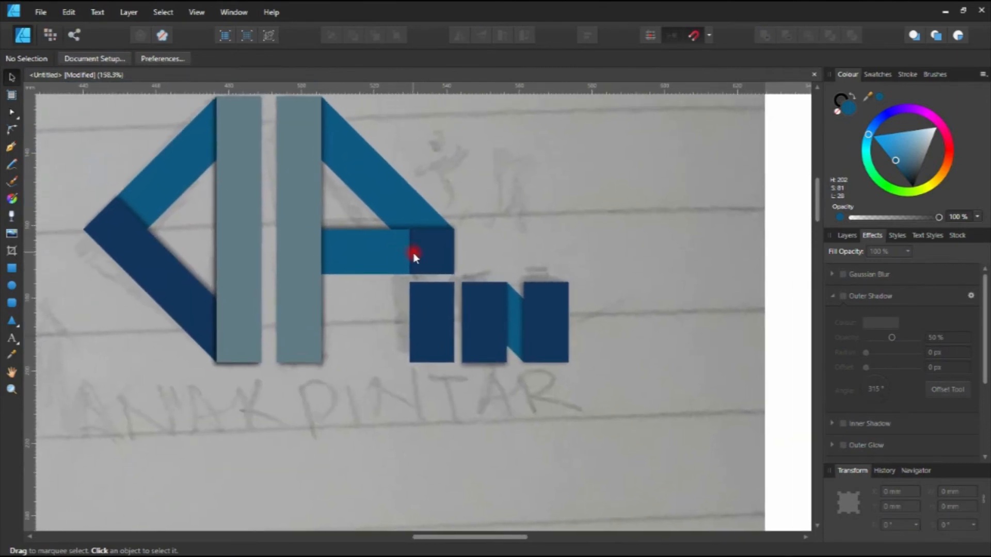
Recolour the 33 mm horizontal bar with the dark blue sampled from the lower diagonal band beside the left grey bar
left_click(407, 252)
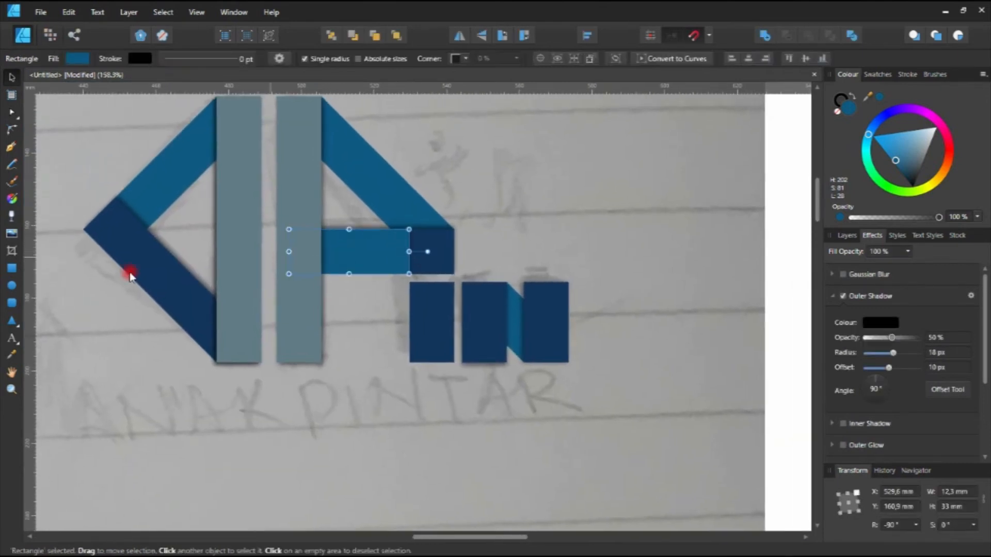
left_click(11, 355)
left_click(173, 287)
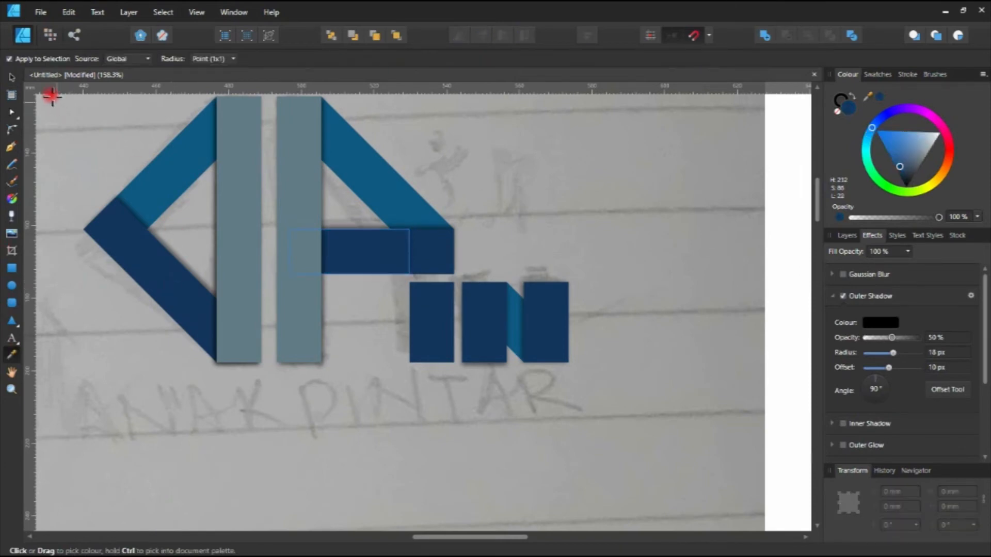
left_click(11, 78)
left_click(190, 452)
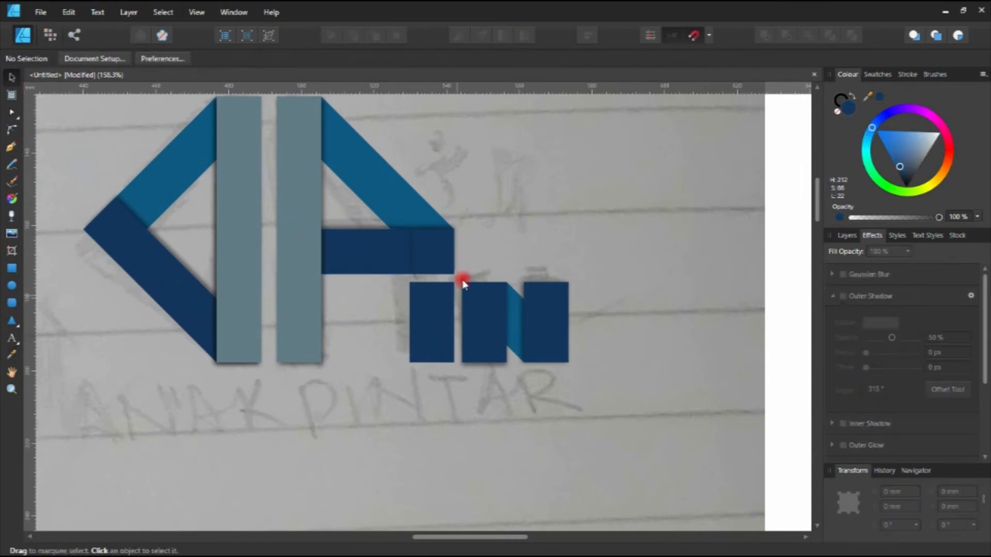
Bring the small square at the outer end of the horizontal bar to the front
scroll(433, 250, "up", 2)
left_click(433, 249)
left_click(346, 250)
left_click(456, 232)
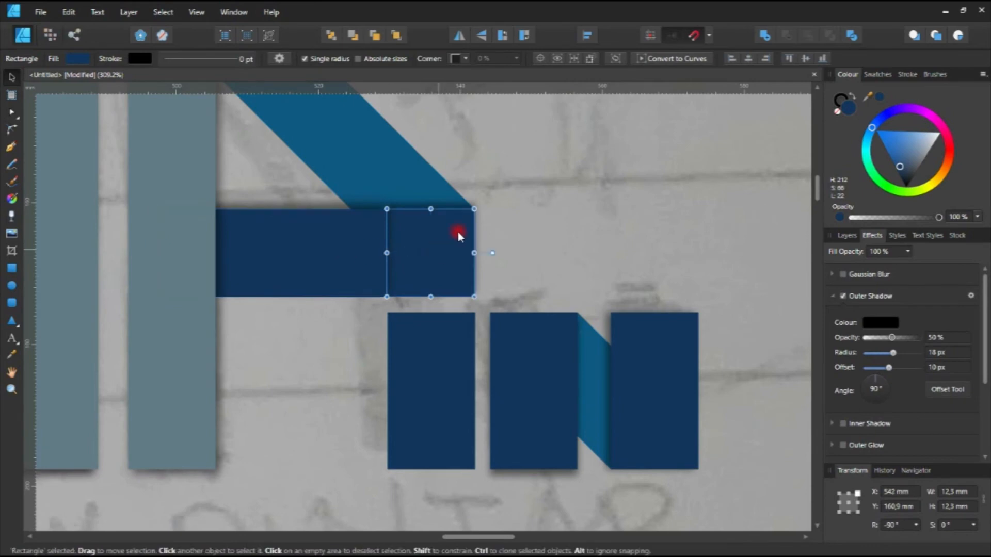
left_click(398, 35)
left_click(519, 186)
Recolour the small square at the horizontal bar's outer end with a dark slate blue (H 212, S 32, L 18)
left_click(442, 259)
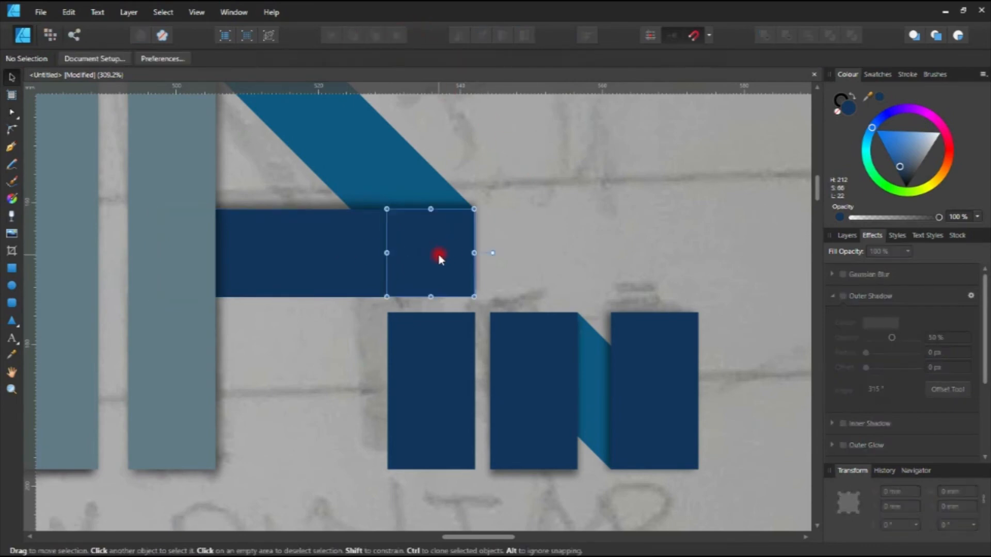
left_click(905, 174)
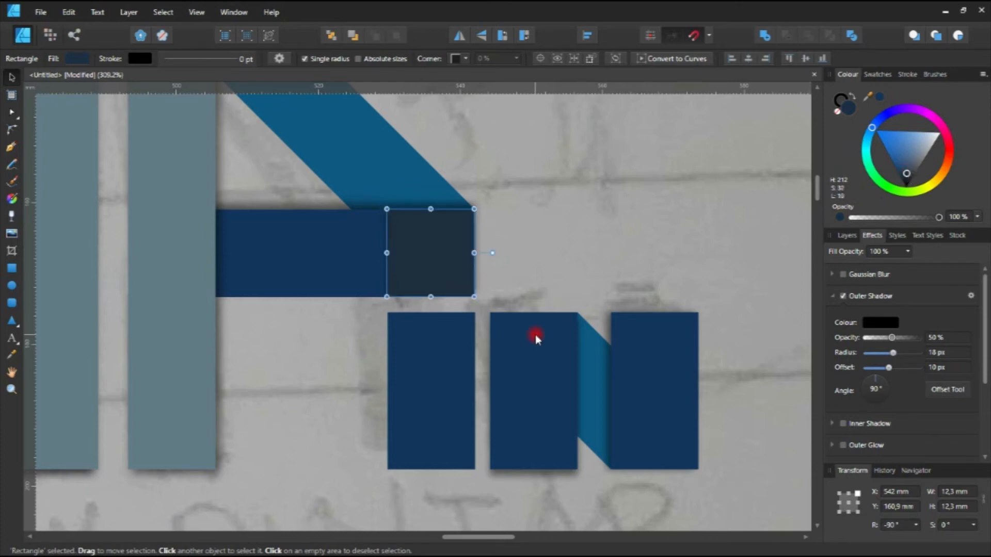
left_click(482, 336)
scroll(482, 336, "down", 3)
scroll(425, 263, "down", 3)
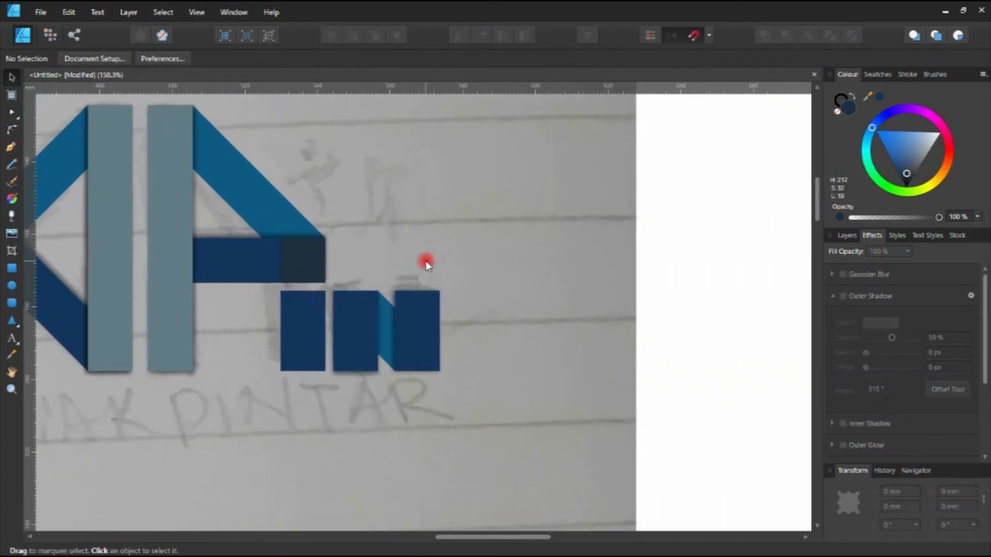
Inspect the whole logo on the page and the sketched wording beneath it
scroll(467, 322, "down", 3)
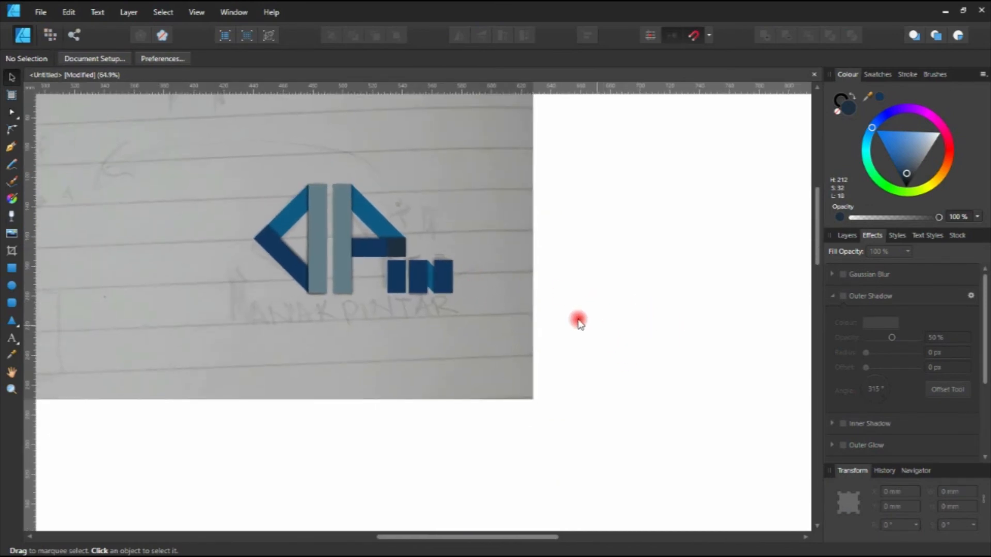
scroll(491, 295, "down", 3)
left_click_drag(595, 329, 326, 201)
left_click_drag(363, 273, 400, 183)
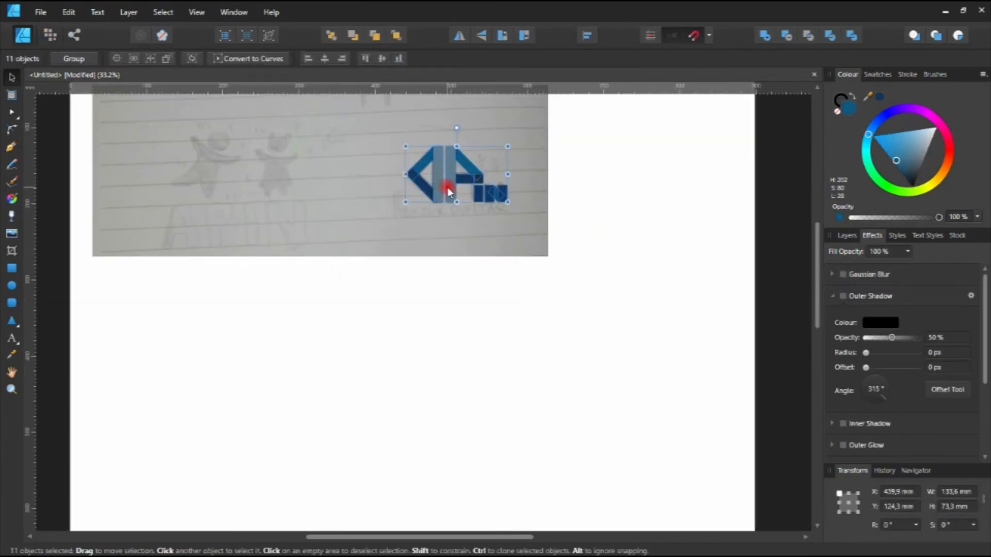
left_click(579, 248)
scroll(453, 182, "up", 3)
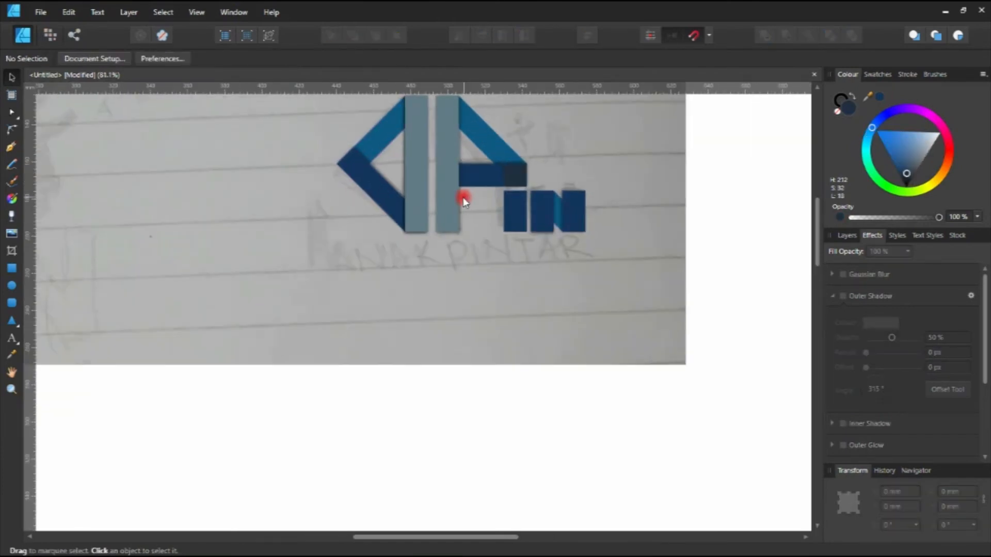
left_click_drag(411, 218, 353, 253)
scroll(354, 253, "up", 3)
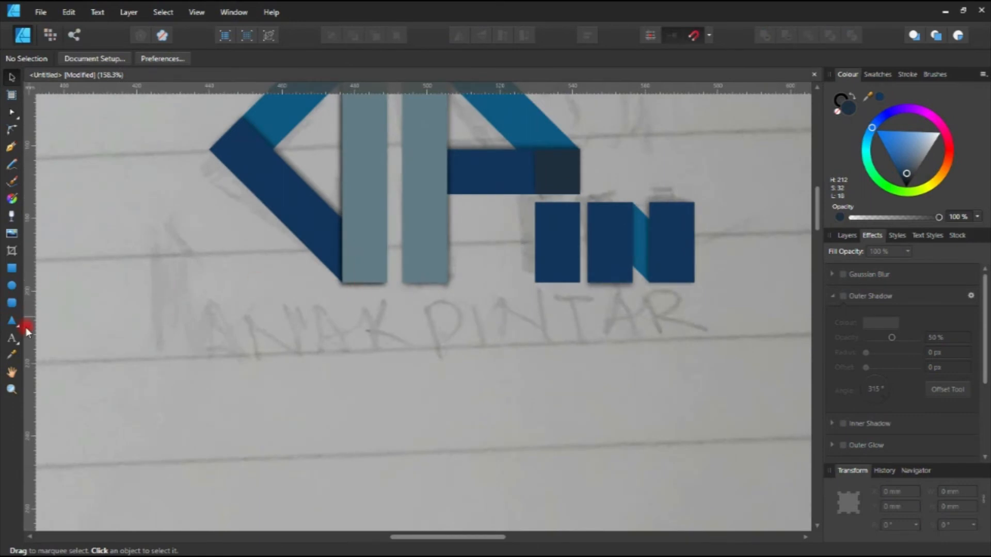
Try to start a line of 119.4 pt art text over the sketched words ANAK PINTAR and look through the fonts
left_click(11, 342)
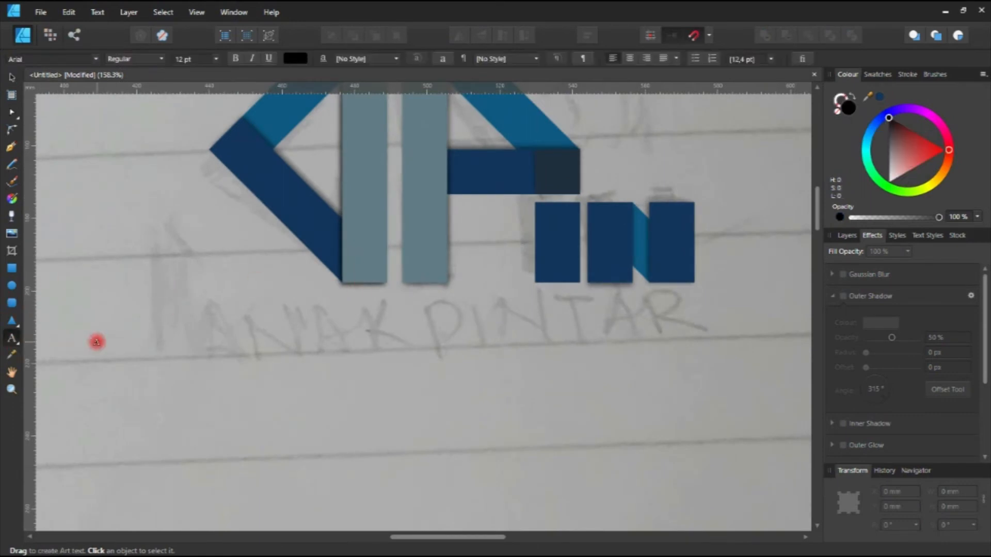
left_click_drag(198, 309, 250, 417)
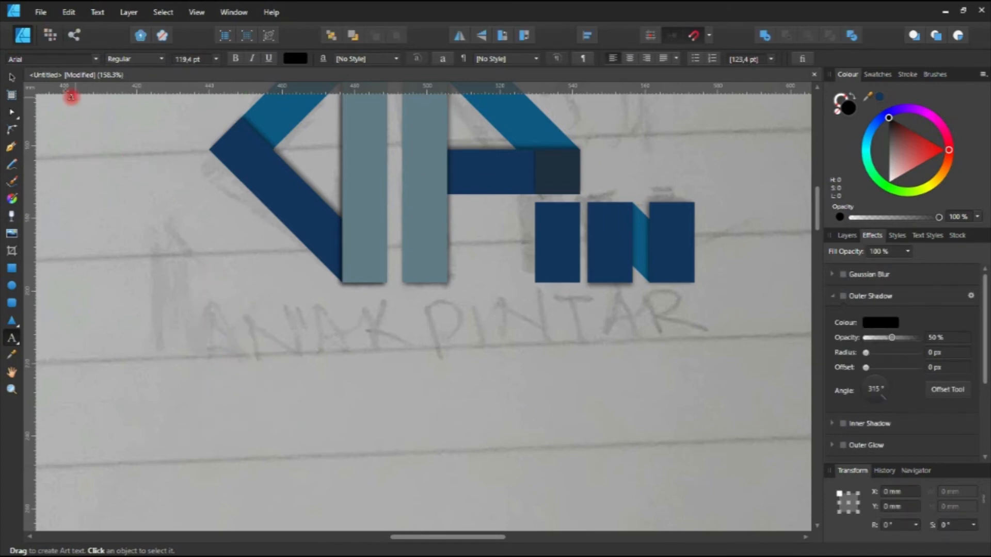
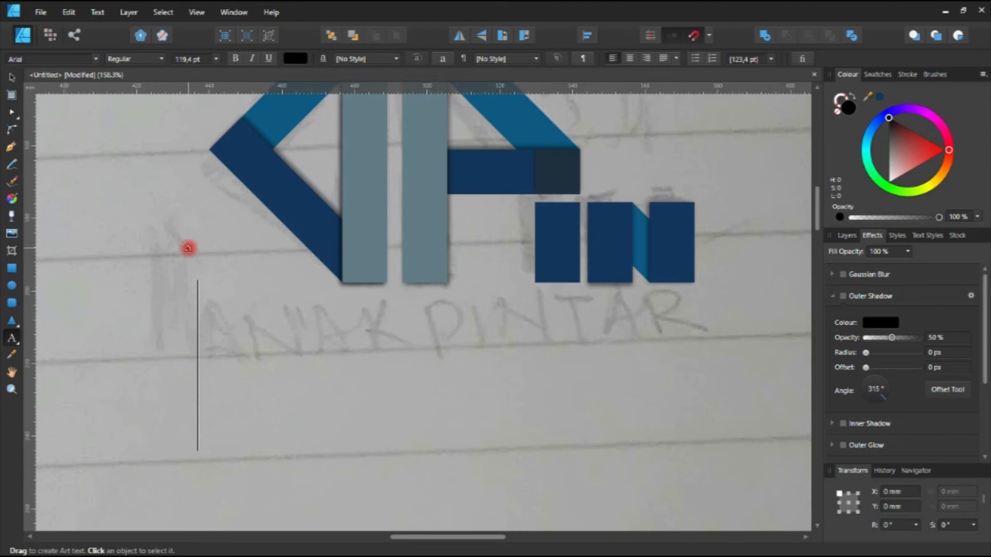
left_click(94, 60)
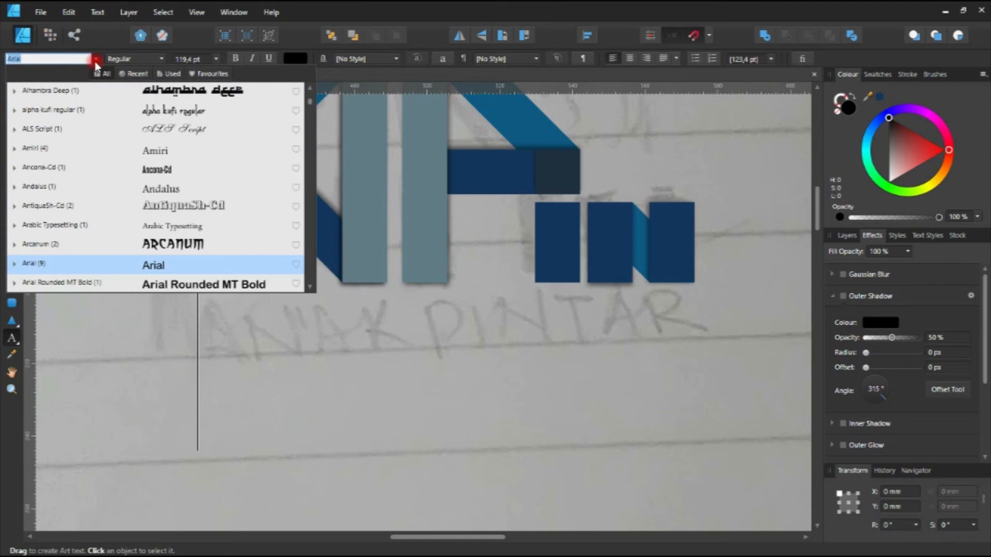
left_click(171, 325)
left_click(13, 78)
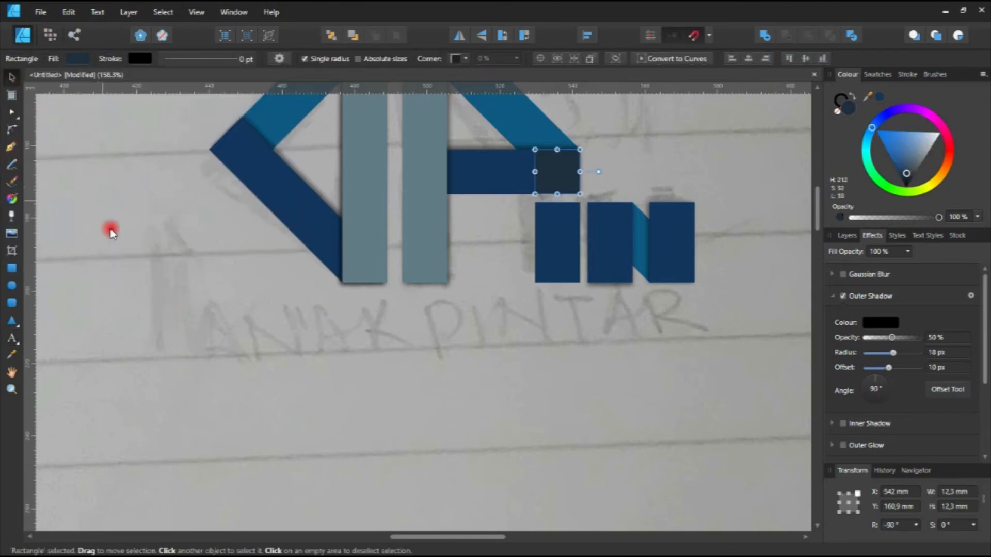
left_click(111, 250)
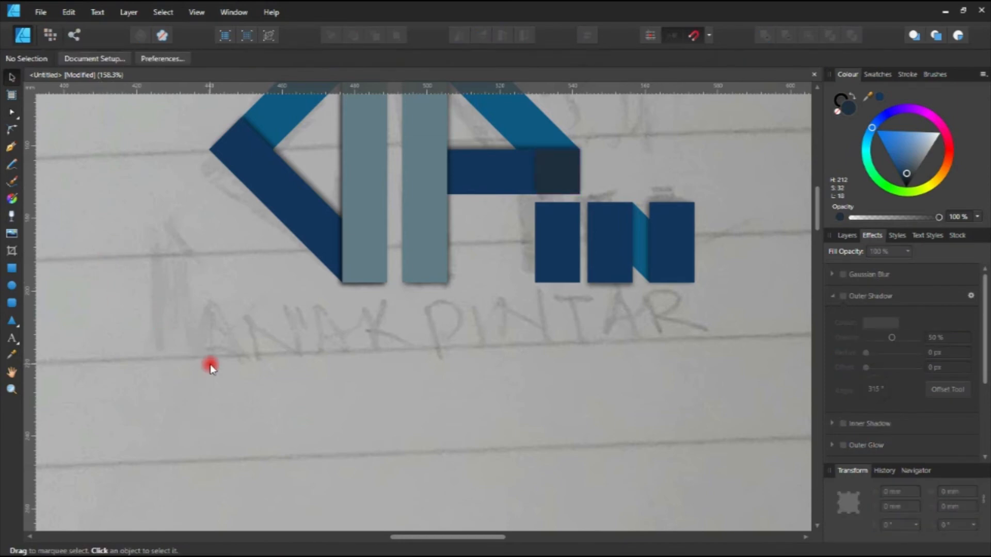
scroll(283, 356, "down", 1)
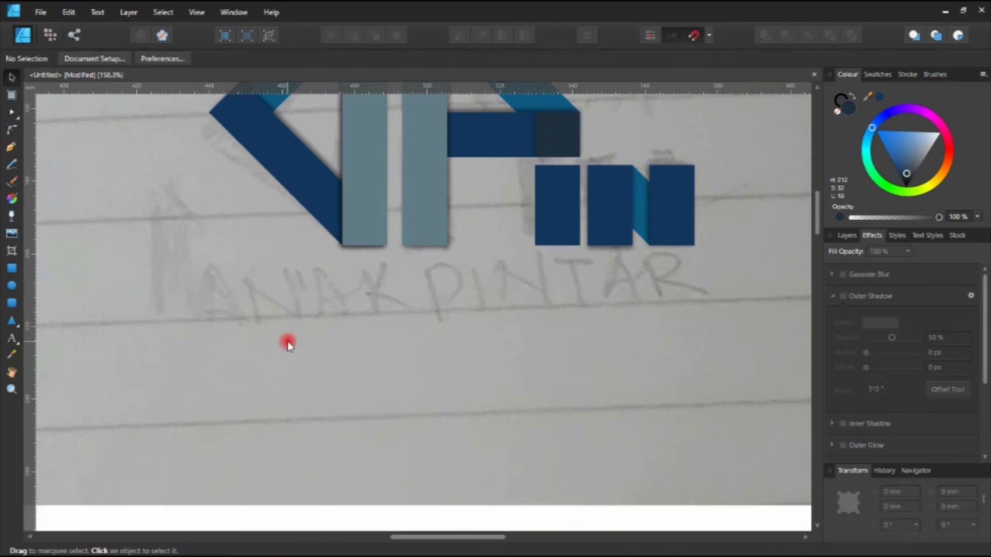
scroll(287, 343, "down", 3)
scroll(287, 341, "up", 1)
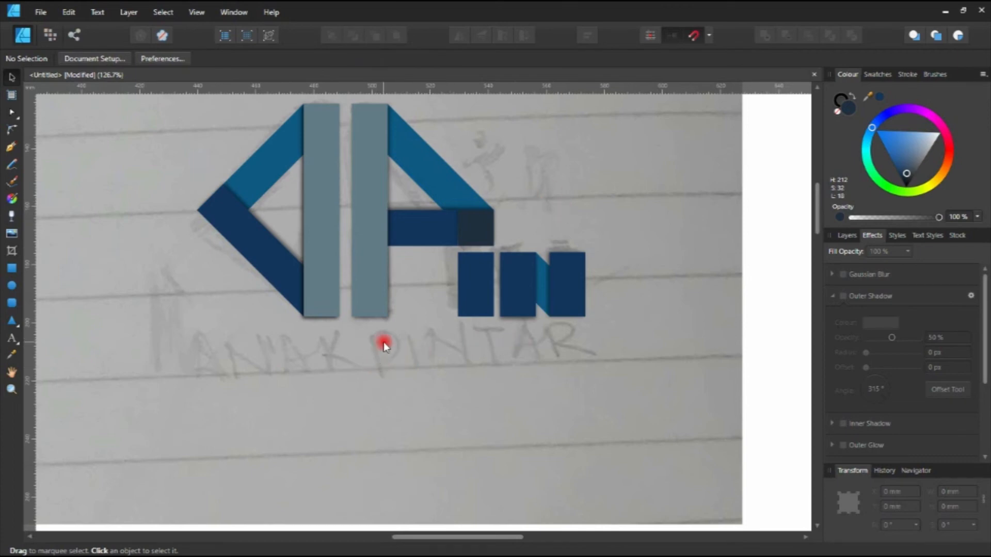
scroll(384, 342, "up", 2)
scroll(380, 370, "down", 3)
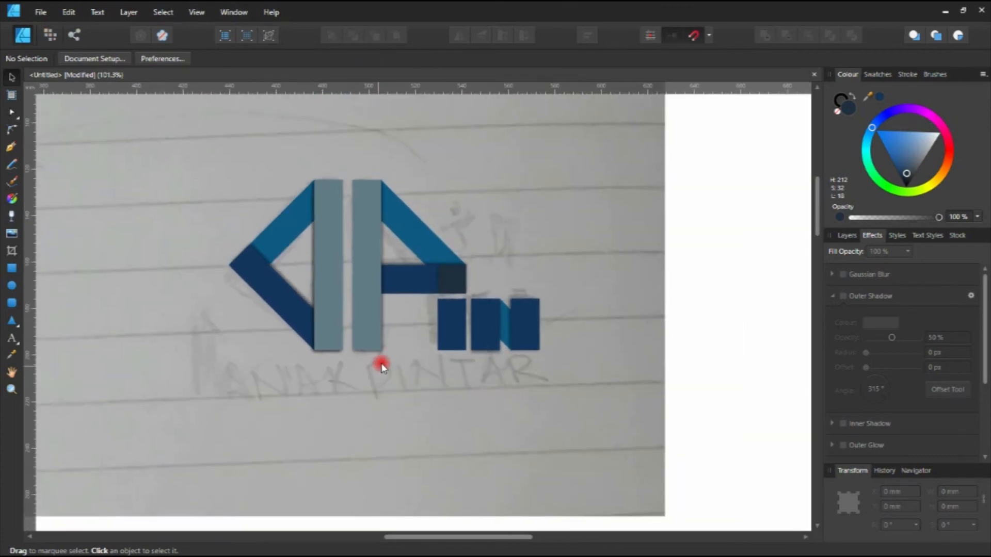
Start a line of 94.4 pt art text beneath the logo and set its font to Montserrat
left_click(7, 337)
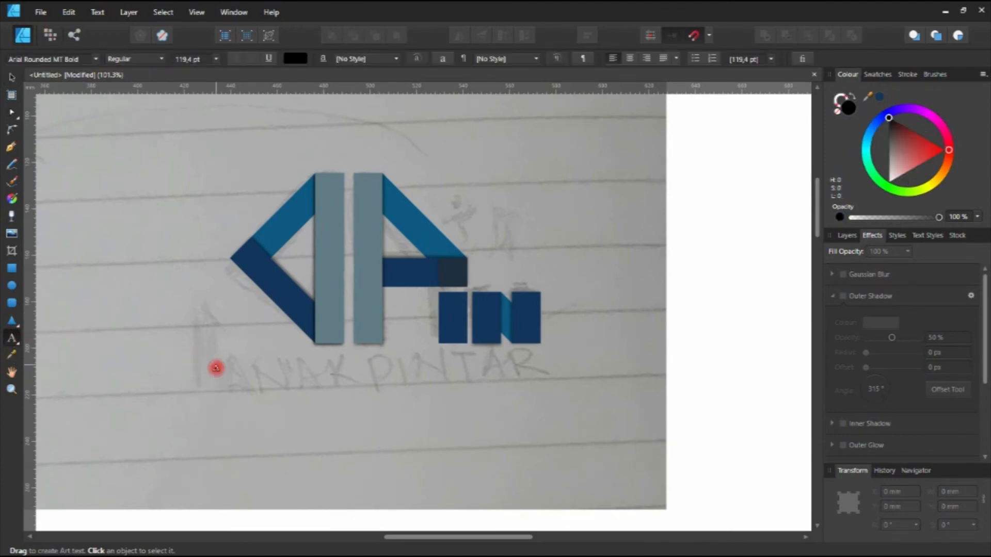
left_click(49, 58)
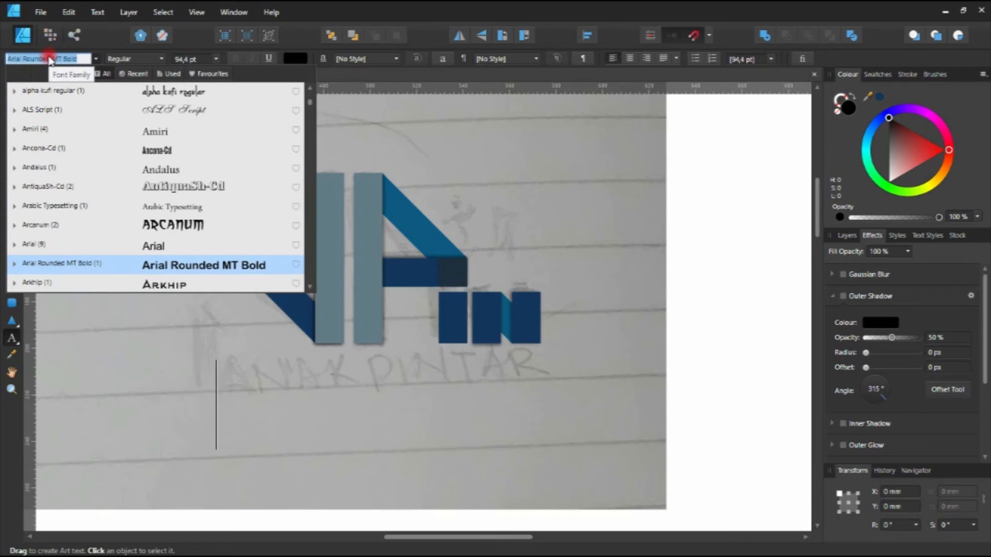
type("montse")
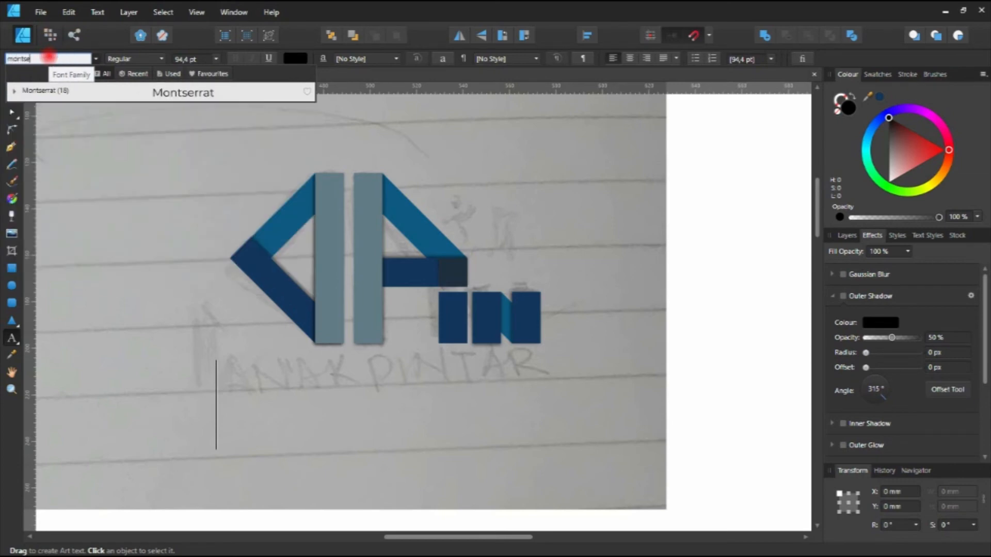
left_click(160, 92)
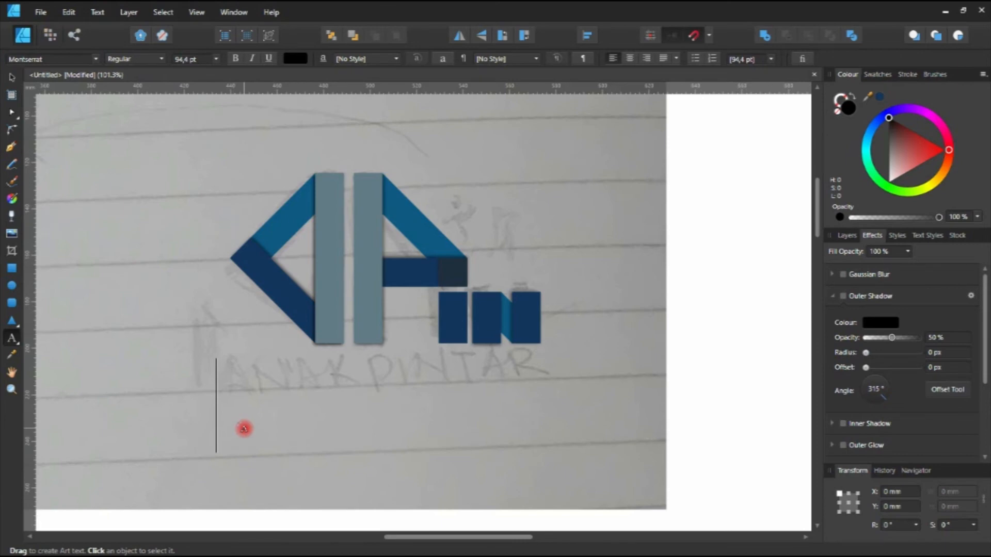
Enter the wording ANAK PINTAR in the new text line and finish editing it
type("ANak")
key("BackSpace")
key("BackSpace")
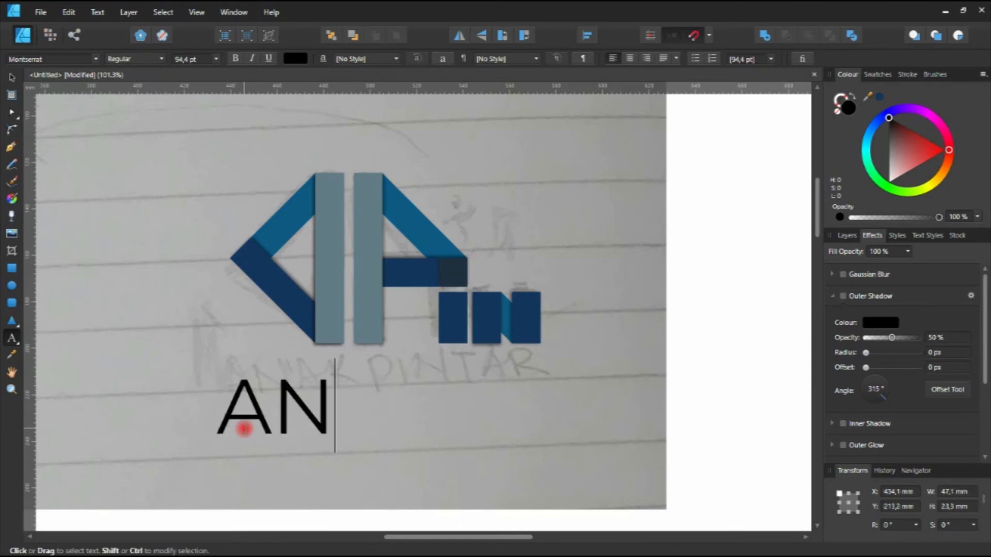
type("AK PINTAA")
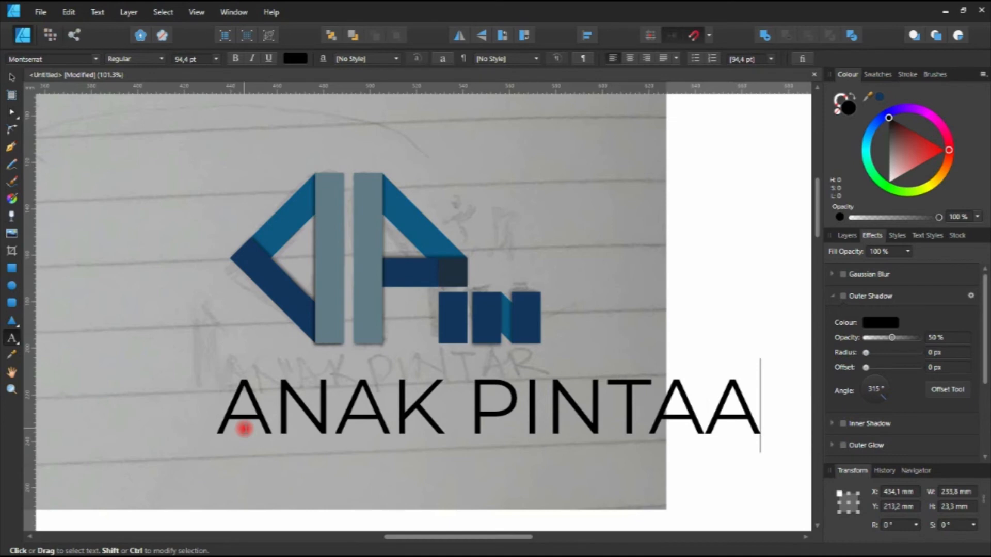
key("BackSpace")
type("R")
key("Escape")
left_click(11, 78)
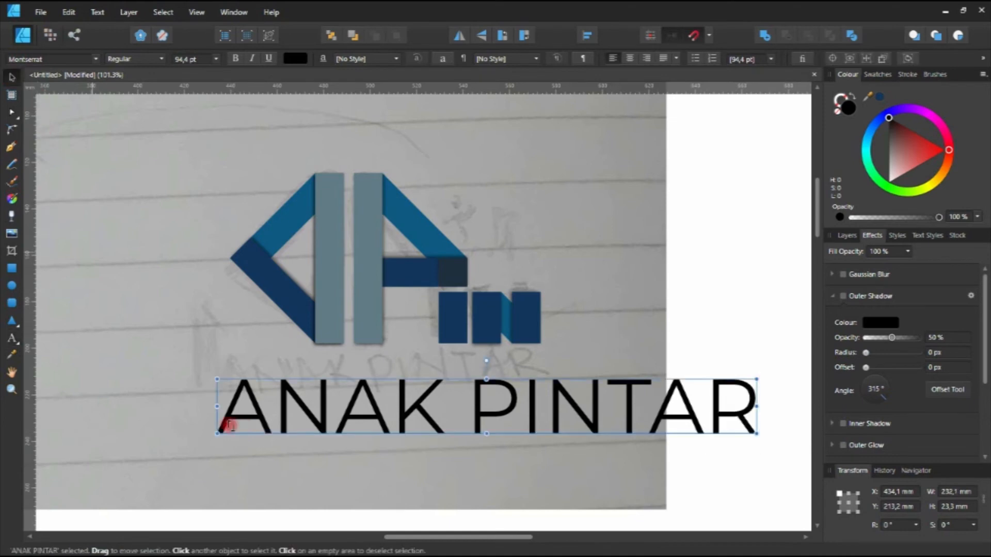
Make the ANAK PINTAR wording bold and scale it down to about 144 mm wide, placed directly under the logo
left_click(133, 59)
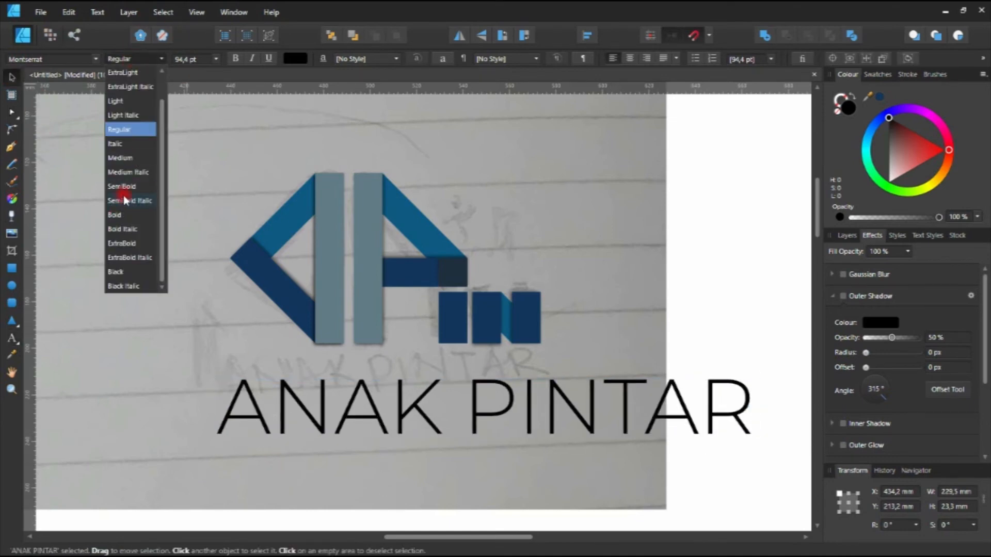
left_click(126, 214)
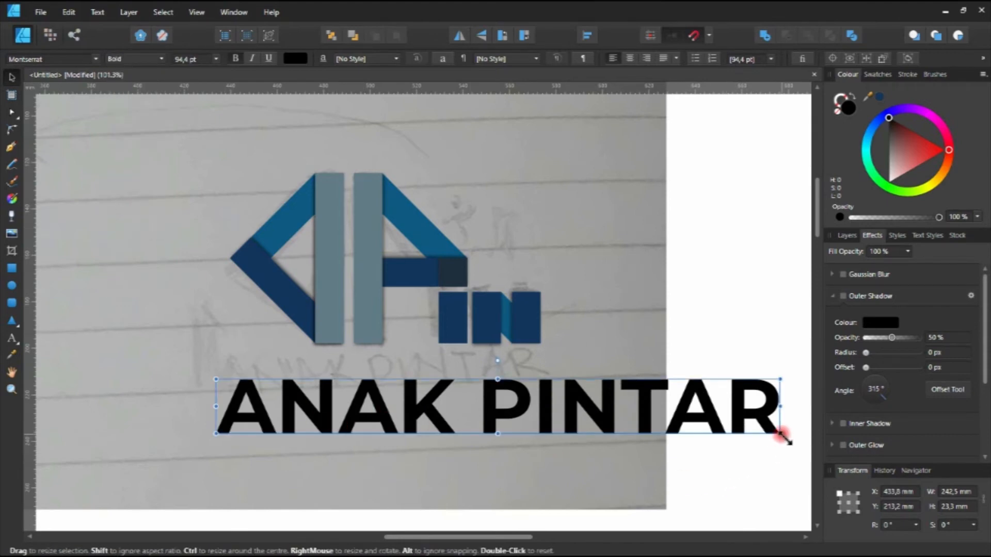
left_click_drag(780, 428, 554, 371)
scroll(398, 388, "up", 2)
left_click_drag(399, 393, 390, 364)
scroll(390, 363, "down", 4)
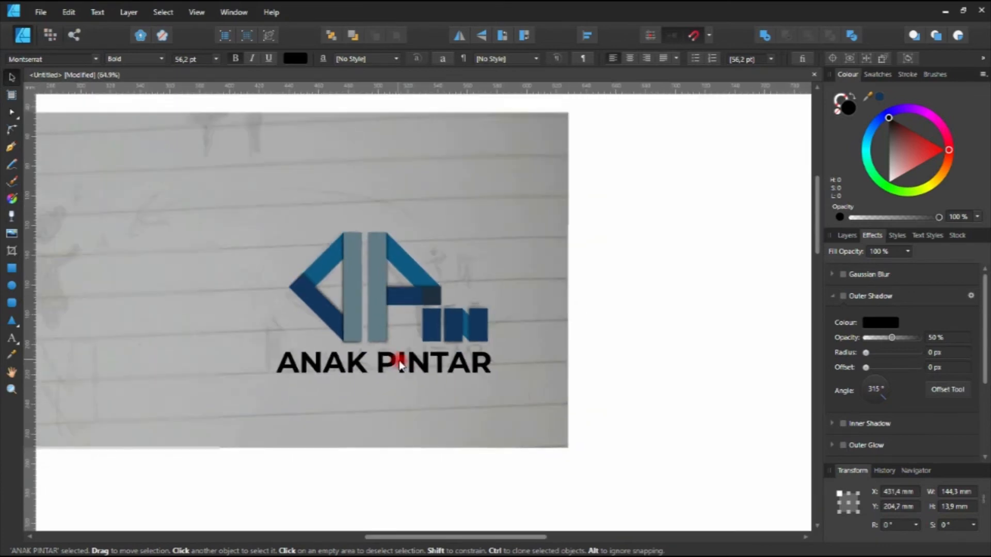
left_click(653, 395)
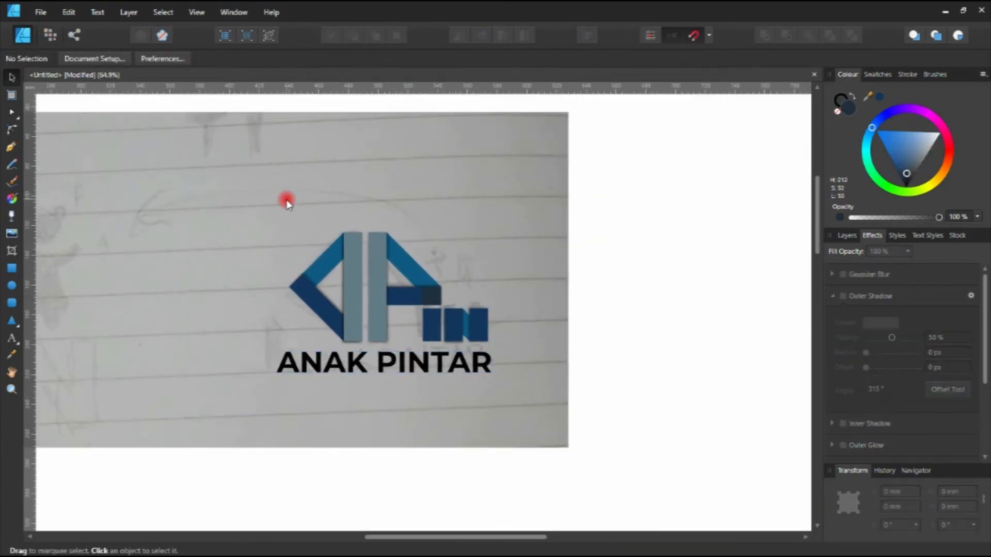
Select all eleven shapes of the logo mark, without the wording, and group them
scroll(270, 175, "up", 1)
scroll(270, 175, "right", 1)
left_click_drag(249, 115, 520, 373)
key("ctrl+c")
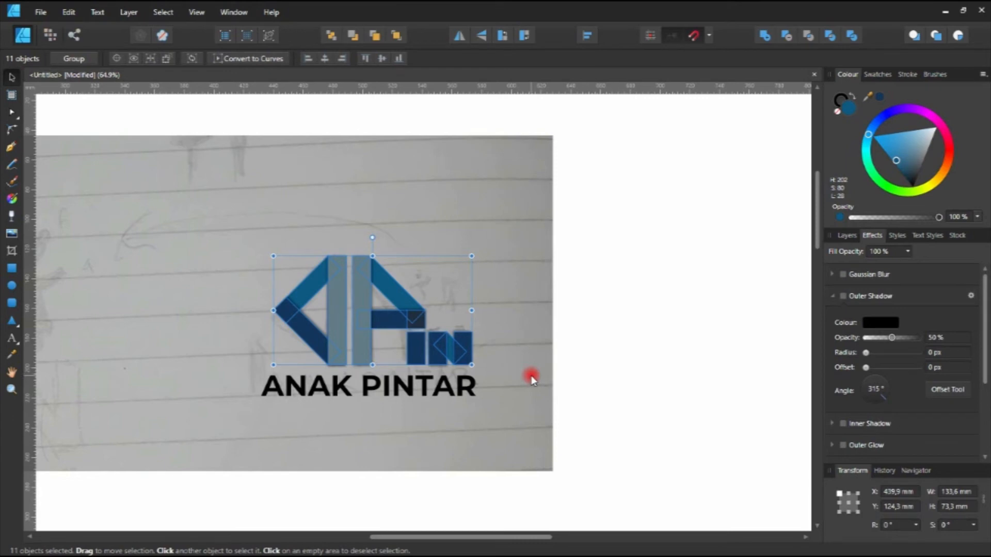
key("ctrl+g")
Reposition the logo mark group just above the ANAK PINTAR wording, at about X 434.3 mm, Y 119.6 mm
left_click_drag(410, 314, 395, 291)
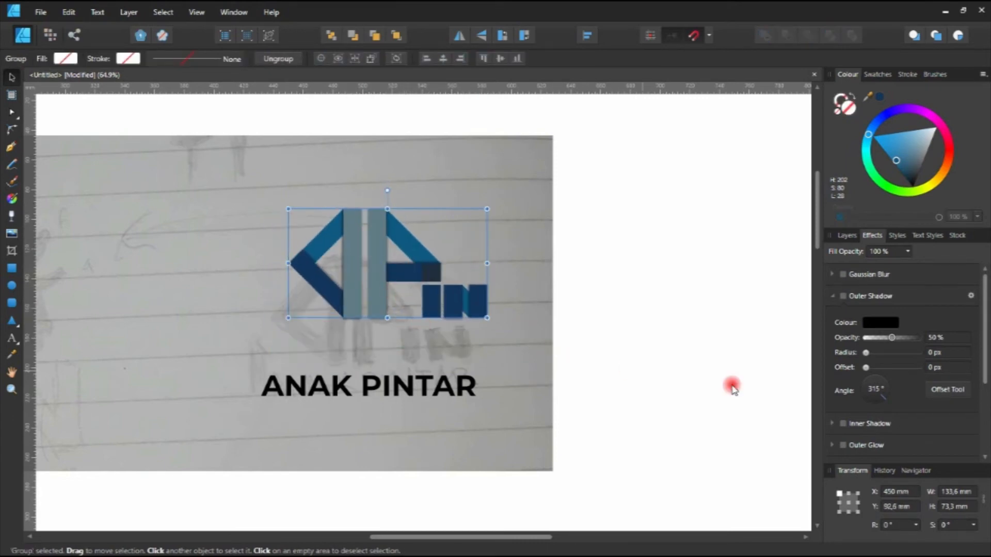
left_click(849, 237)
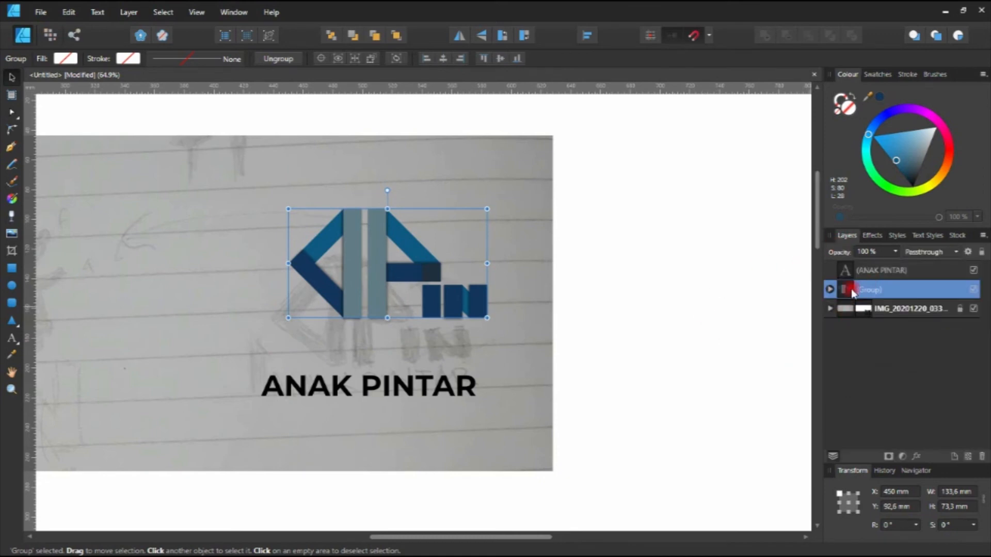
left_click_drag(405, 317, 360, 337)
scroll(357, 350, "up", 2)
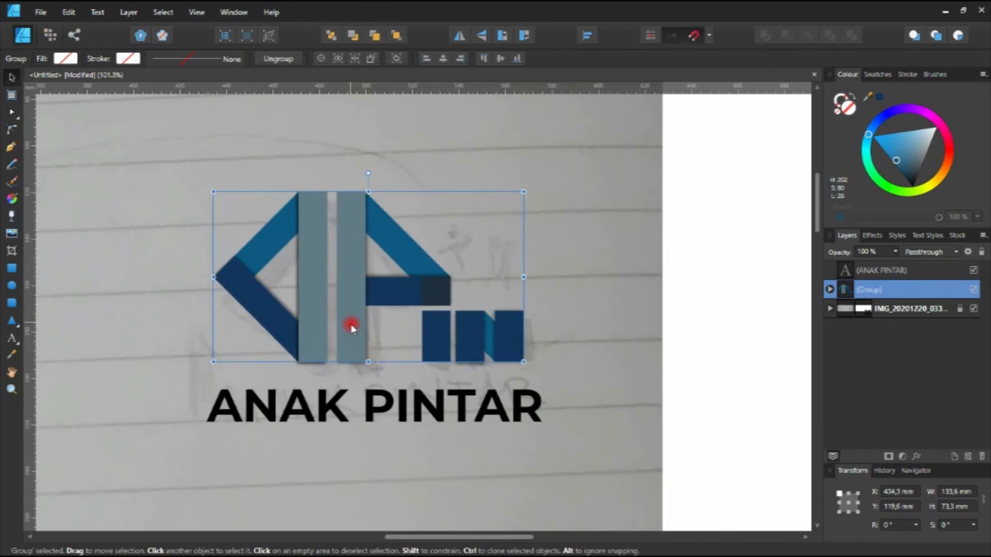
left_click(741, 390)
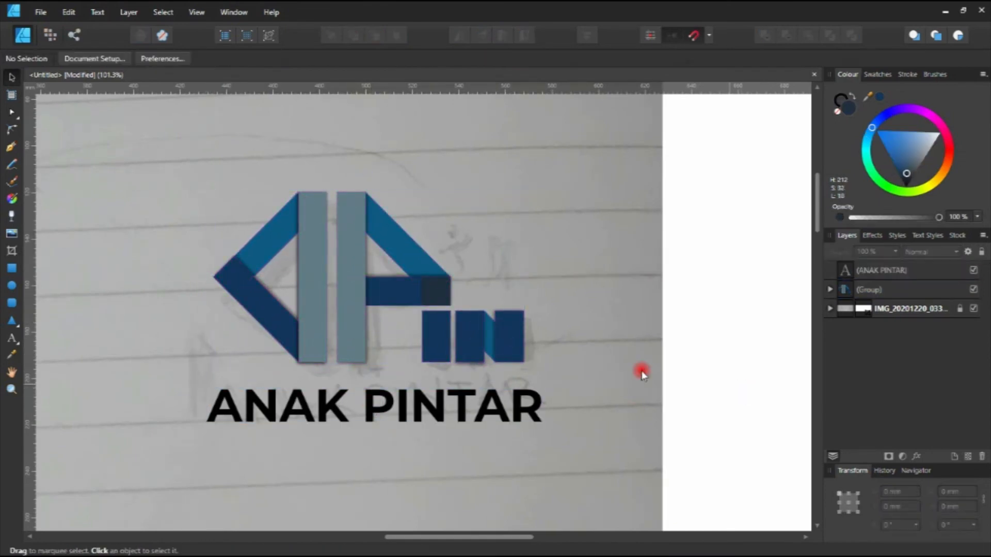
Align the logo mark group and the ANAK PINTAR wording on a common horizontal centre
left_click(380, 402)
left_click(361, 338, "shift")
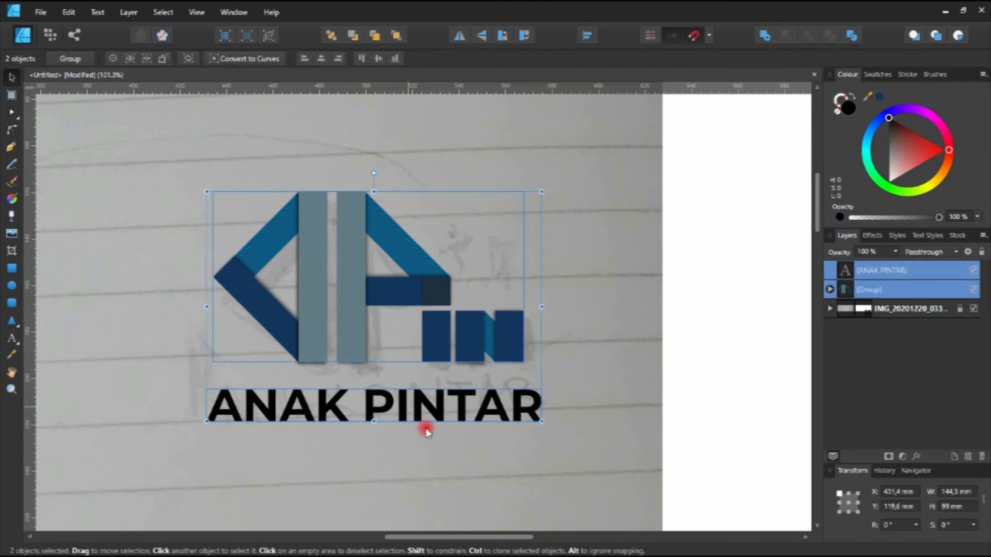
left_click(665, 425)
left_click(336, 327)
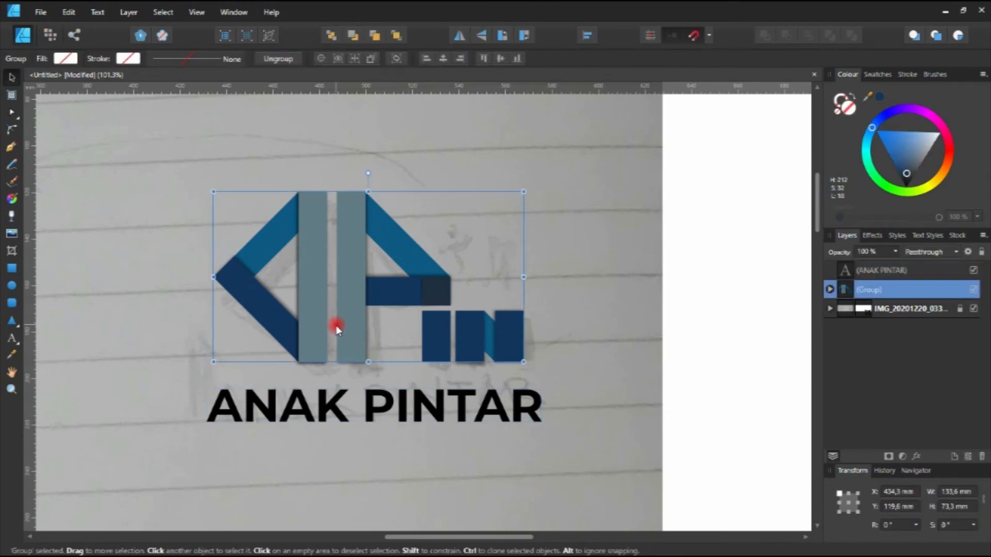
left_click(383, 398, "shift")
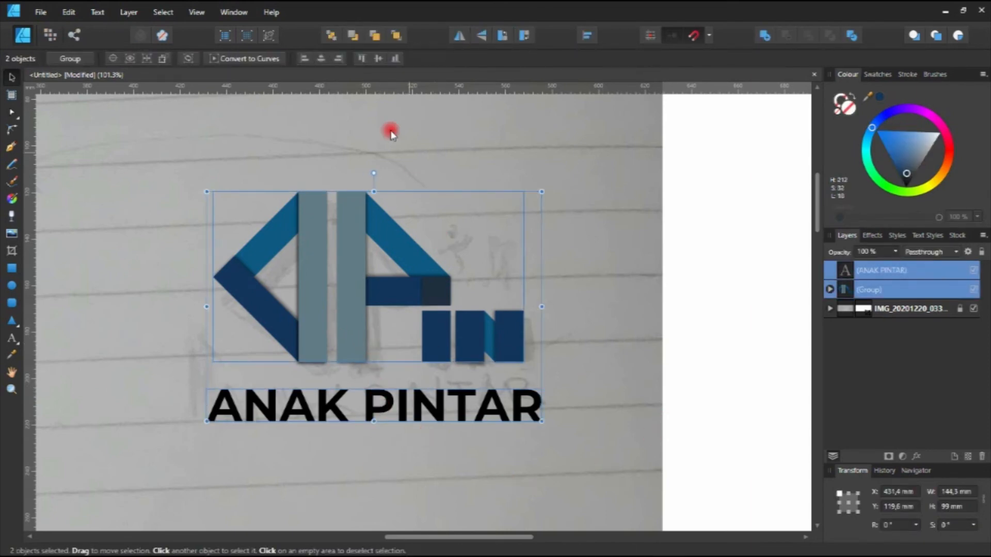
left_click(320, 58)
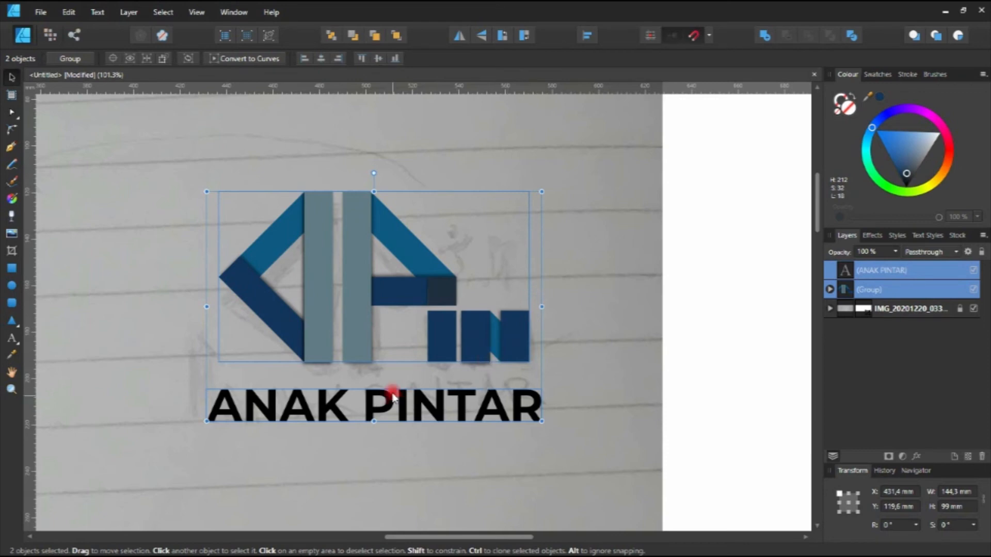
Move the logo mark and its wording together onto the empty page area below the sketch photo
scroll(392, 379, "down", 3)
left_click_drag(402, 377, 400, 289)
left_click_drag(670, 329, 289, 111)
scroll(339, 259, "down", 6)
left_click_drag(341, 256, 310, 292)
left_click(343, 257)
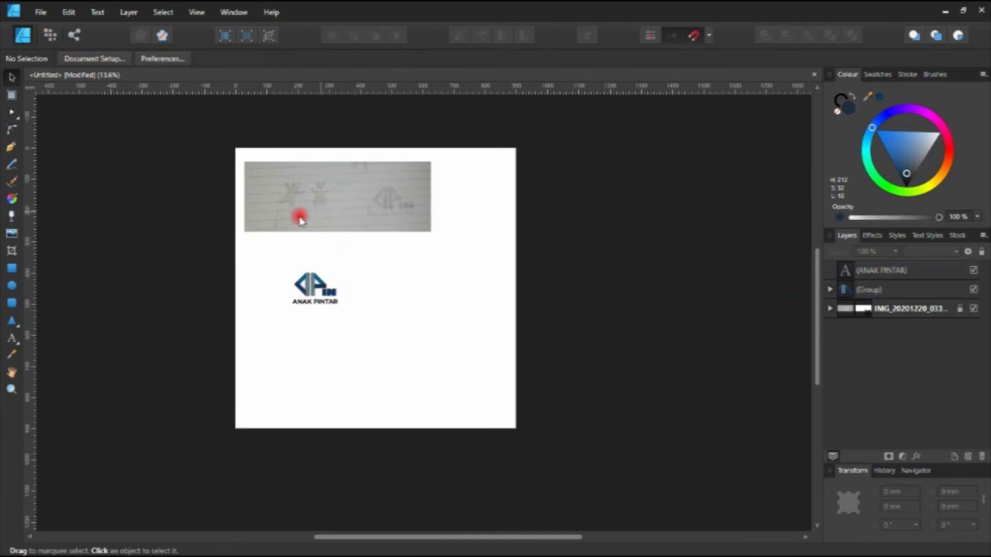
scroll(342, 277, "up", 2)
scroll(375, 333, "down", 2)
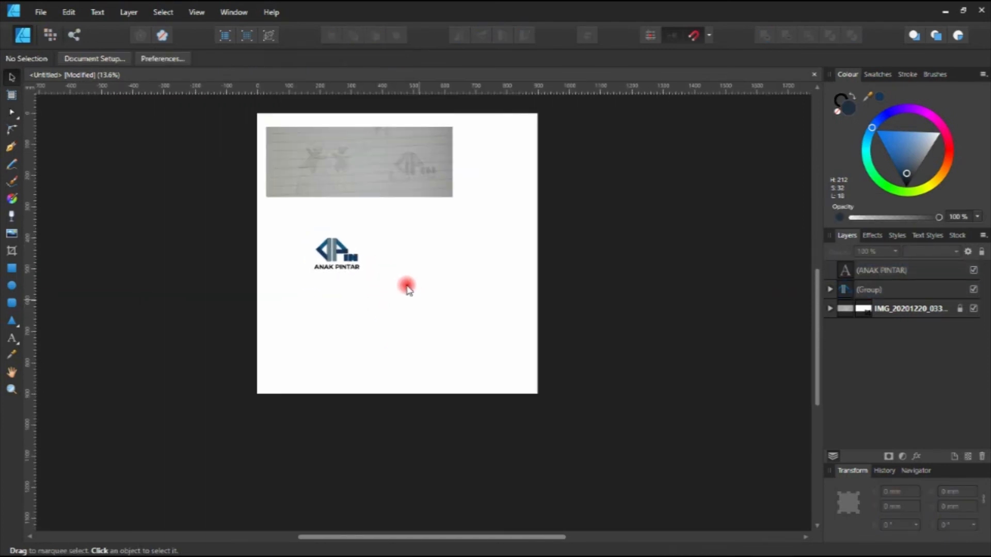
Enlarge the logo mark and wording together to about 457 × 313.5 mm and place them in the page's lower half
left_click_drag(270, 193, 362, 266)
scroll(362, 266, "up", 1)
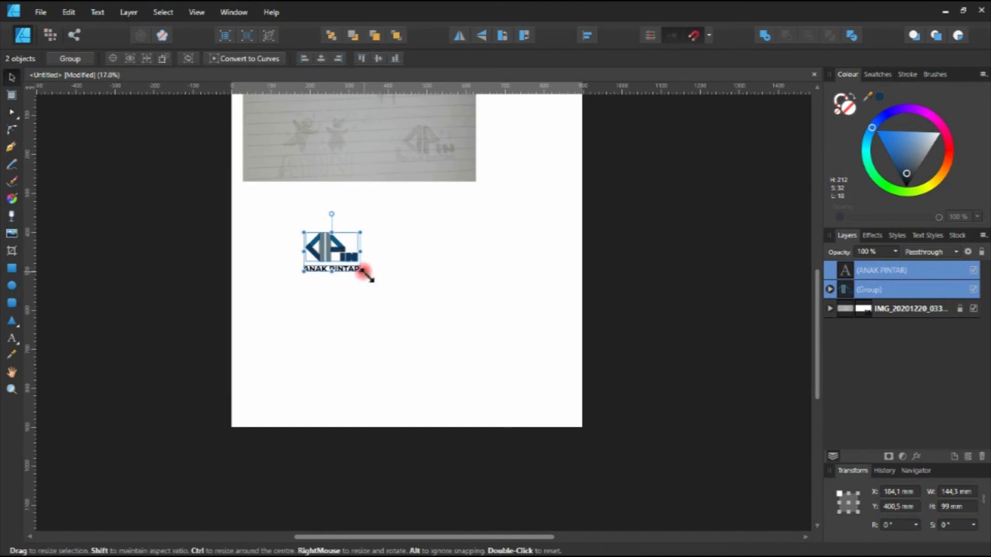
left_click_drag(359, 275, 206, 217)
left_click(513, 301)
left_click_drag(380, 273, 389, 266)
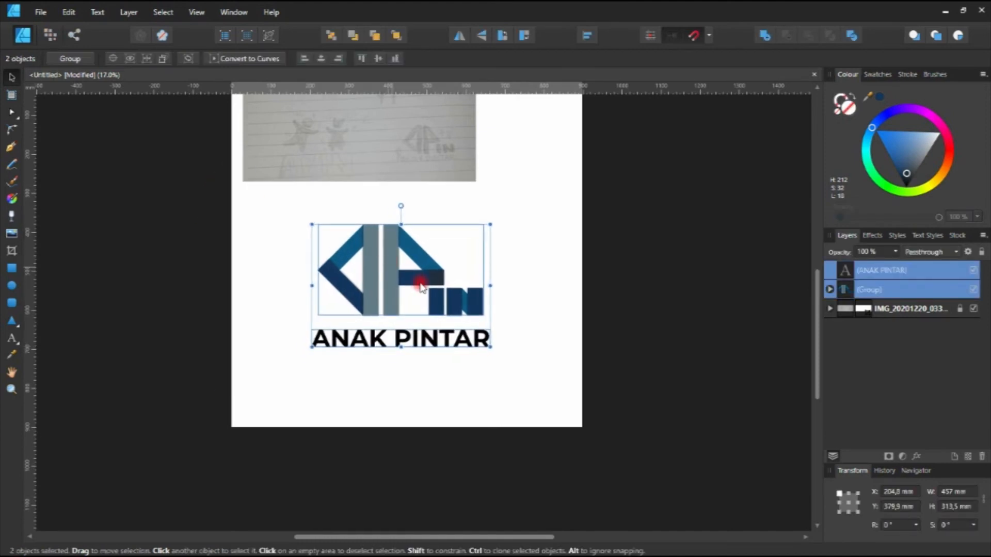
left_click(540, 315)
scroll(529, 294, "up", 1)
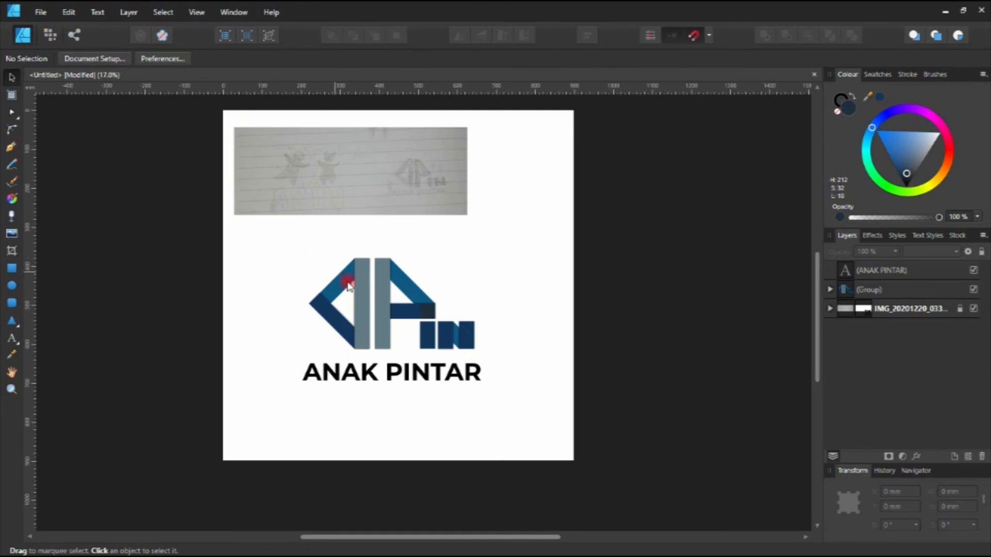
Draw a circle about 27.8 mm in diameter and place it over the head of the larger sketched figure
scroll(287, 170, "up", 10)
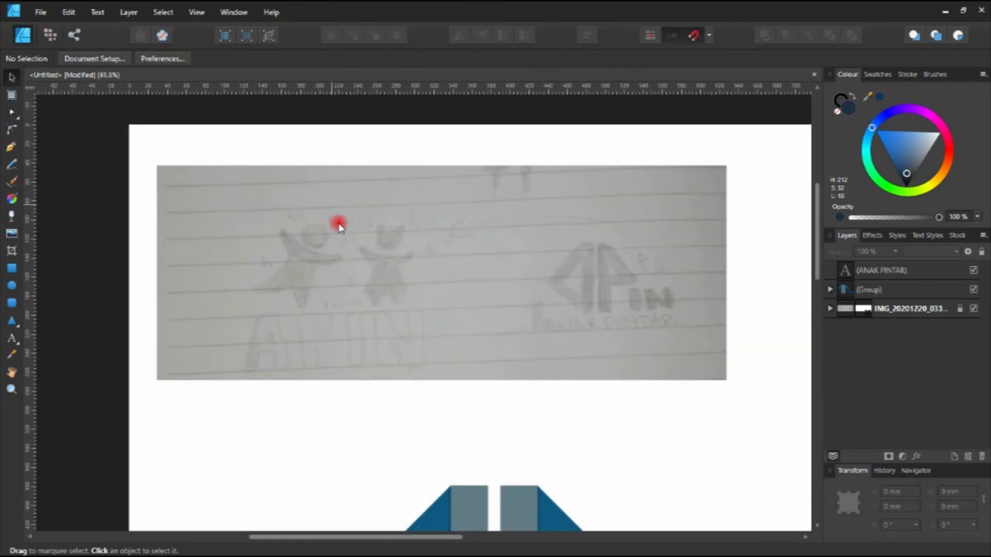
scroll(283, 248, "down", 3)
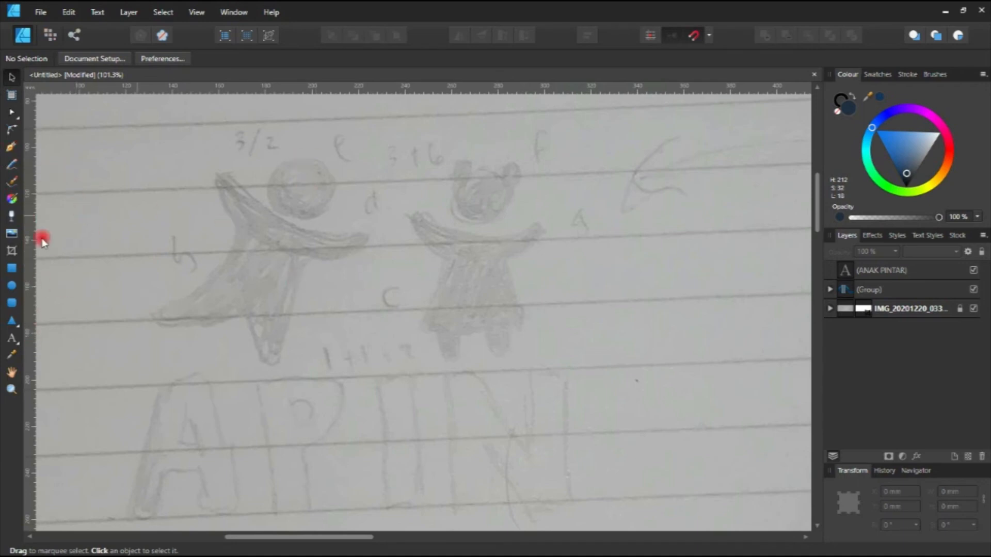
left_click(11, 286)
mouse_move(284, 166)
left_mouse_down()
mouse_move(326, 227)
mouse_move(324, 209)
left_mouse_up()
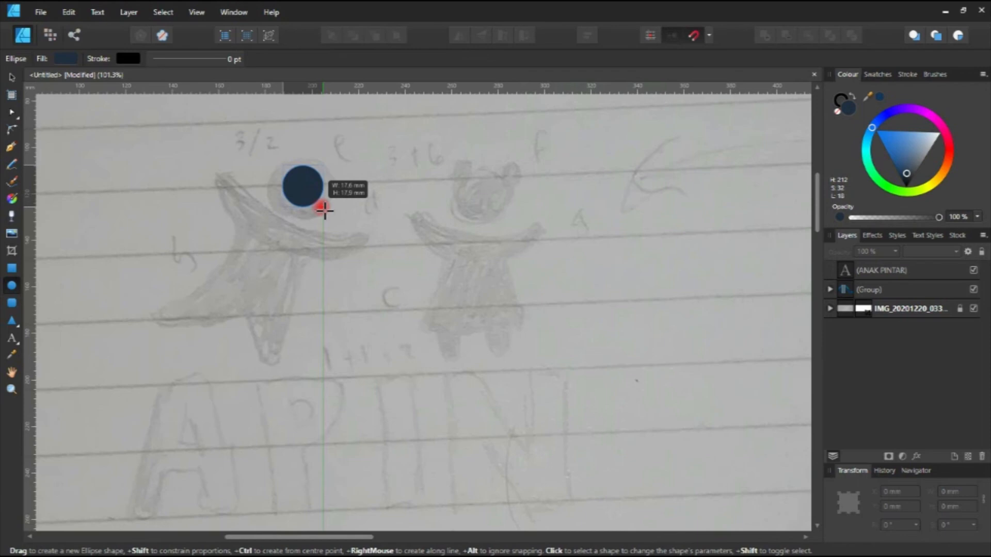
left_click_drag(324, 210, 341, 242)
key("v")
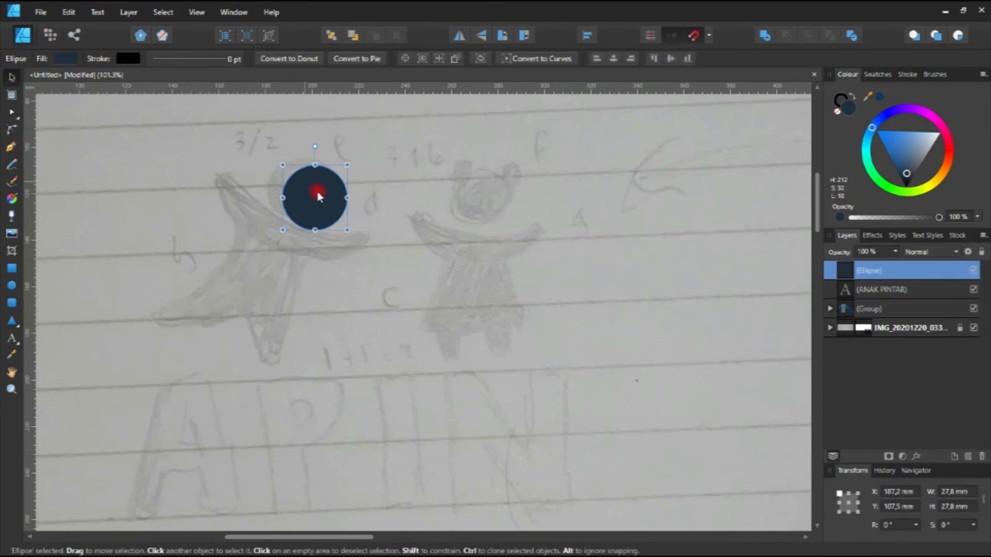
left_click_drag(318, 191, 306, 184)
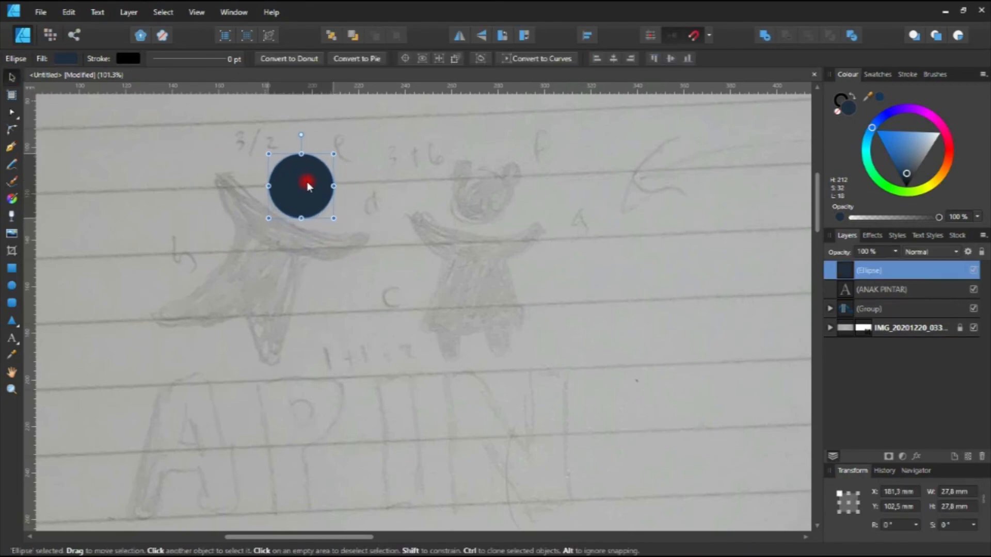
left_click(138, 221)
Start a Pen outline with a rounded curve at the tip of the larger figure's raised arm and switch to polygon mode
scroll(205, 192, "up", 3)
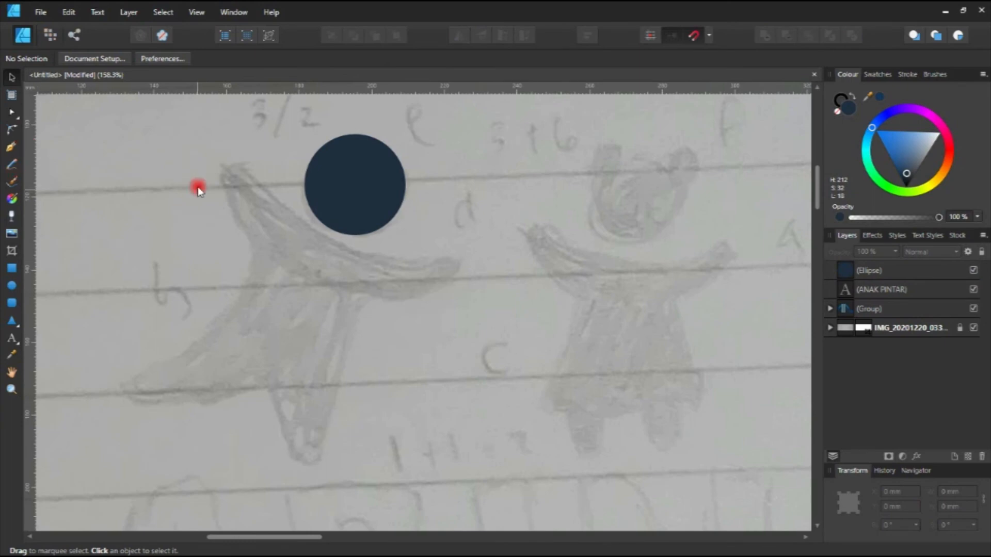
left_click(10, 147)
left_click(227, 196)
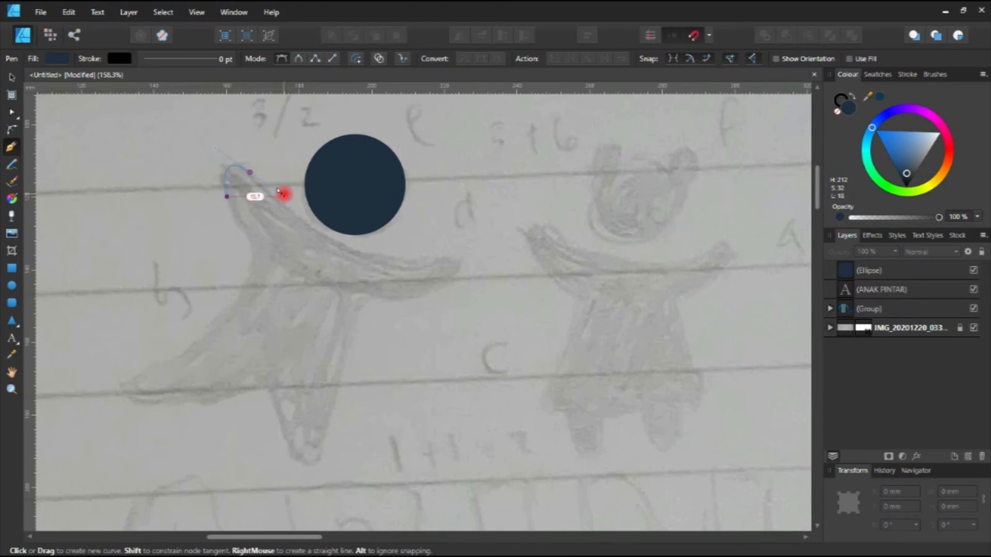
left_click_drag(284, 194, 284, 196)
left_click(314, 59)
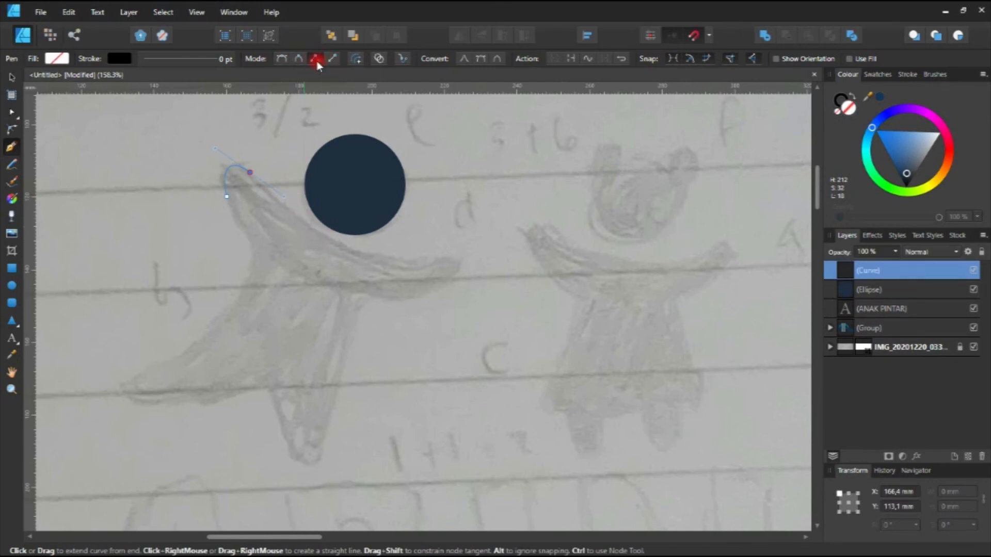
left_click(248, 166)
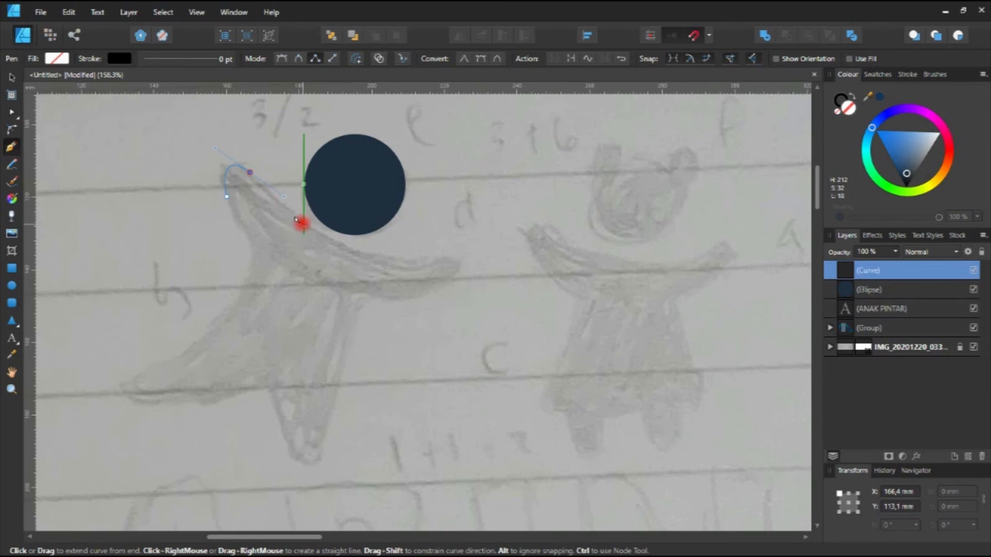
Trace the outline with straight segments beneath the head, around the outstretched arm's tip and back along its underside
left_click_drag(303, 221, 317, 230)
left_click(338, 246)
left_click(380, 257)
left_click(433, 257)
left_click(457, 258)
left_click(457, 272)
left_click(432, 290)
left_click(405, 299)
Continue the Pen outline with straight segments down the larger figure's torso and around the foot of its standing leg
left_click(372, 290)
left_click(366, 299)
left_click(355, 316)
left_click_drag(350, 342, 342, 258)
left_click(335, 268)
left_click(329, 319)
left_click(315, 353)
left_click(308, 375)
left_click(285, 375)
left_click(272, 343)
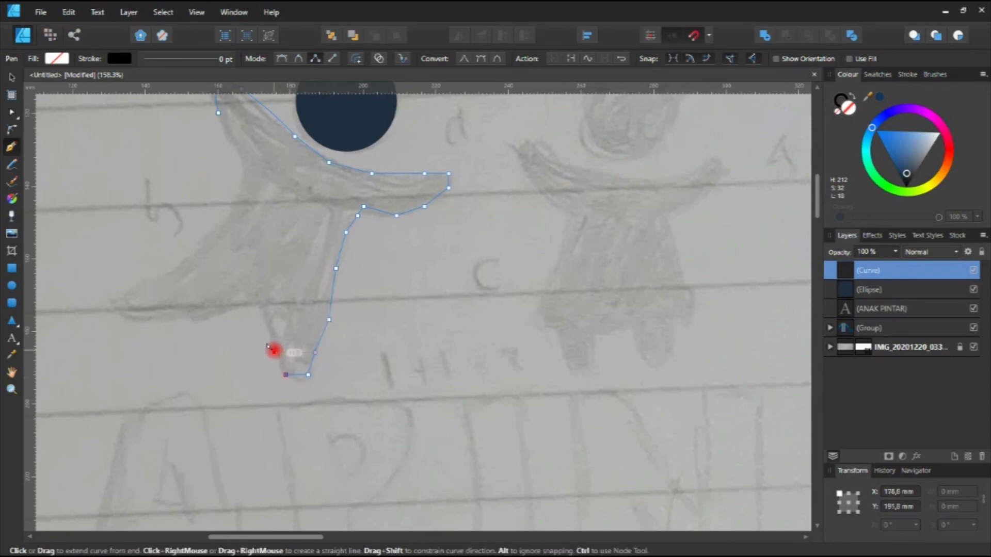
Trace the outline from the crotch along the underside of the kicked-out leg and around its toe
left_click(259, 300)
left_click(198, 312)
left_click(146, 312)
left_click(109, 312)
left_click(120, 300)
left_click(137, 288)
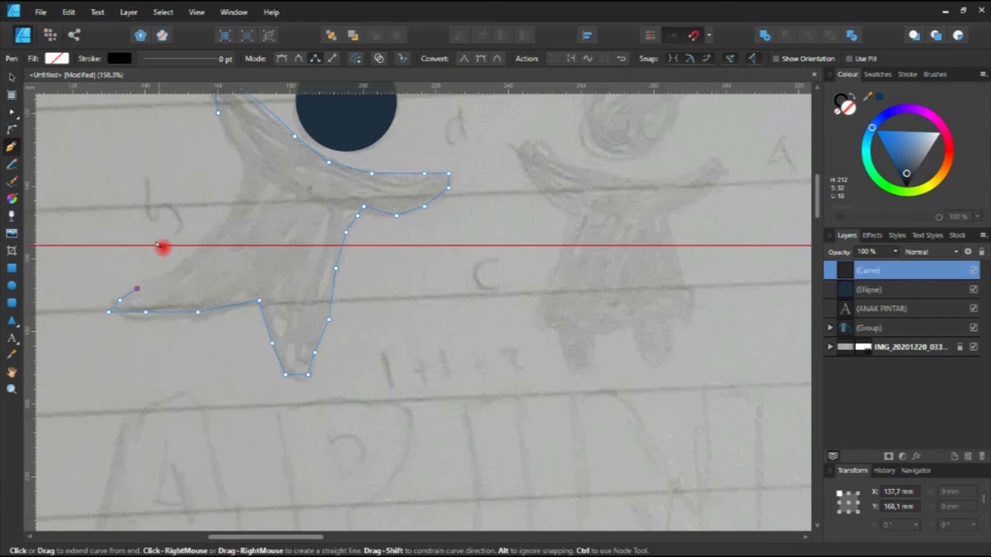
left_click(178, 215)
left_click(203, 256)
left_click(218, 245)
left_click(287, 58)
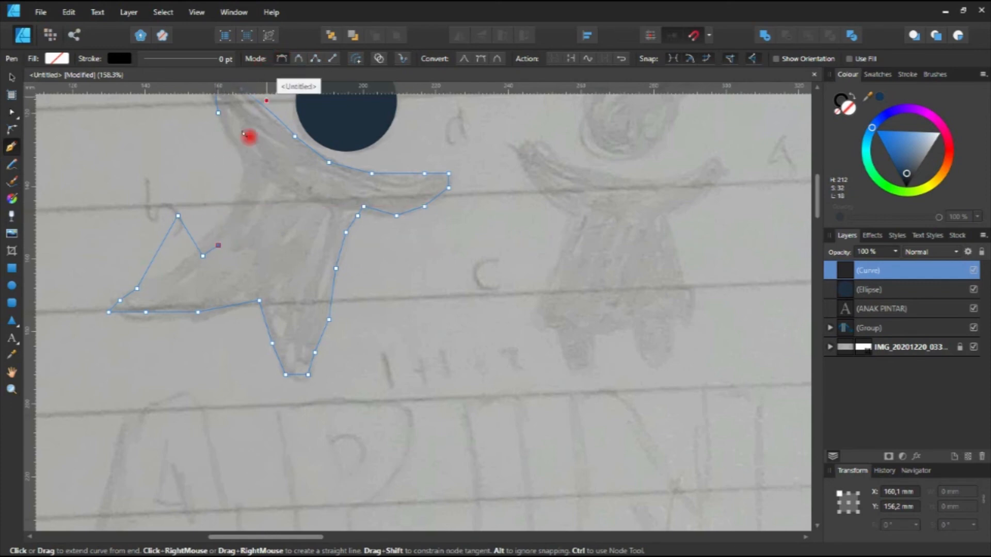
left_click_drag(229, 200, 277, 177)
key("ctrl+z")
key("ctrl+z")
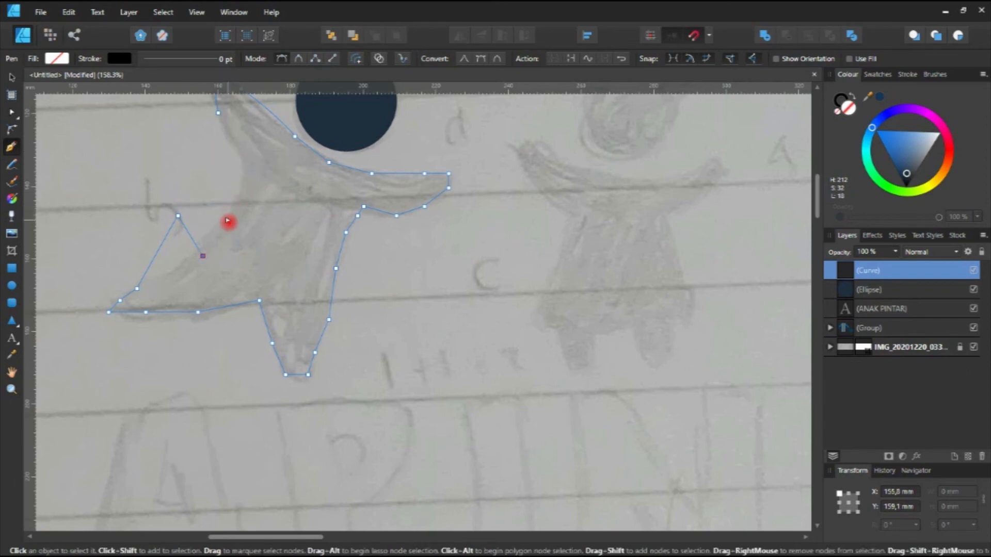
Trace the upper edge of the kicked-out leg and the back, and close the outline at the raised arm
left_click(174, 268)
left_click(219, 232)
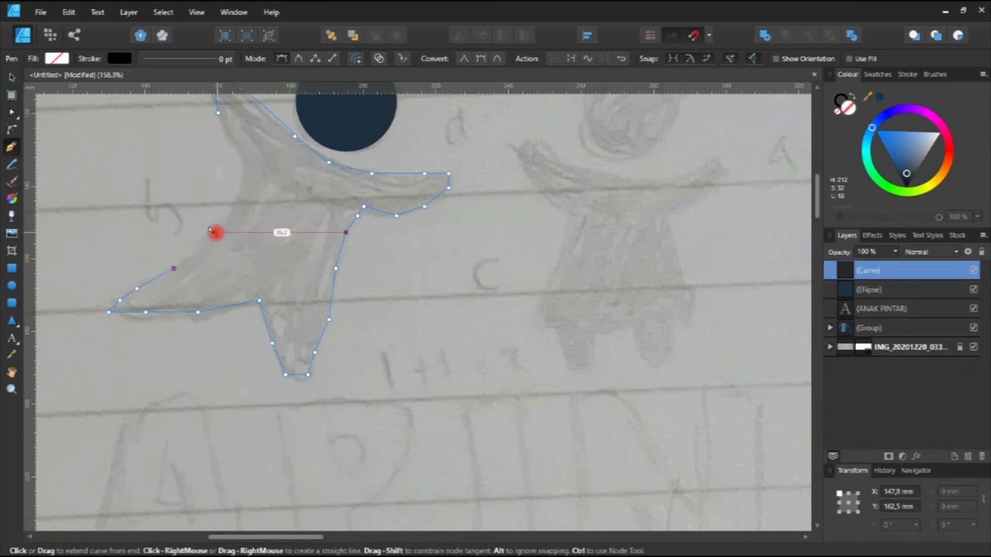
left_click(241, 196)
left_click(247, 163)
left_click(237, 137)
left_click(218, 111)
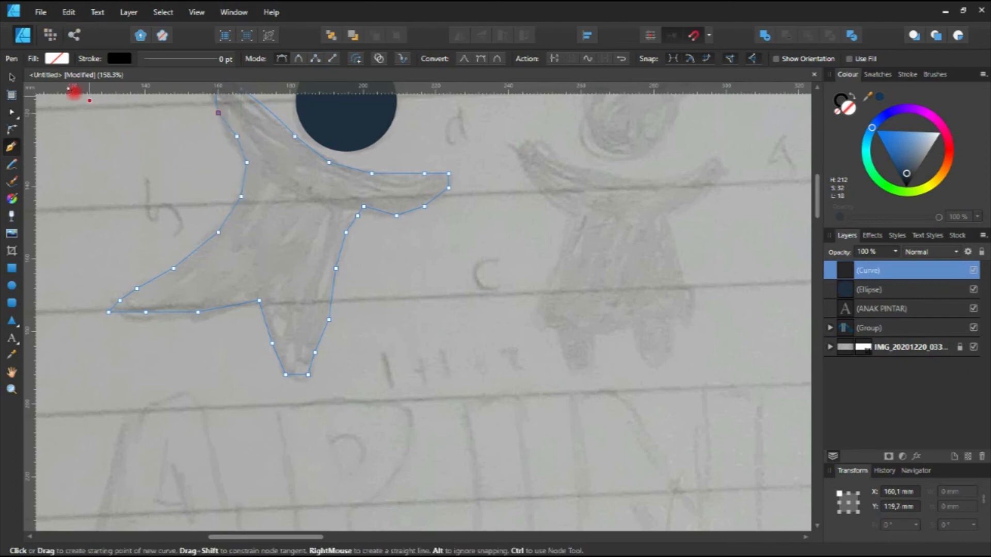
Fill the larger figure's body outline with dark blue, H 212, S 59, L 19
left_click(12, 78)
left_click(112, 154)
scroll(174, 164, "down", 3)
left_click_drag(196, 184, 197, 234)
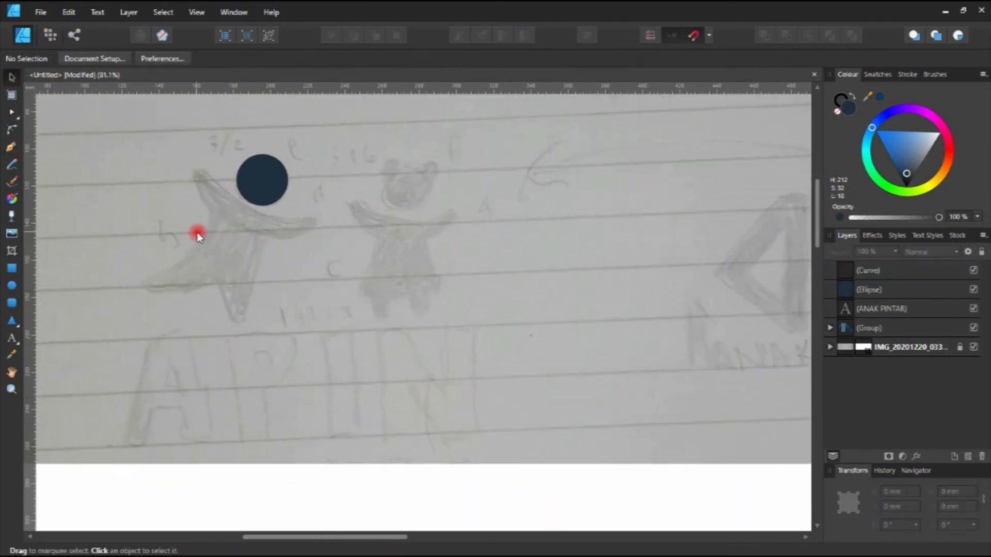
left_click(202, 236)
left_click_drag(905, 155, 901, 169)
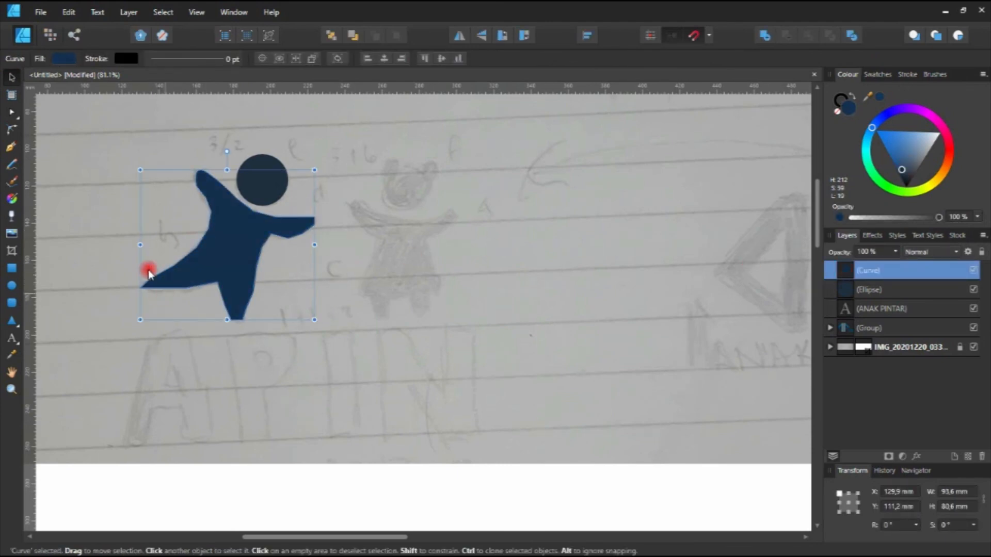
Smooth the body outline's node on the outer edge of the raised arm and adjust its handles to the sketch
scroll(253, 210, "up", 3)
left_click(116, 222)
left_click(228, 254)
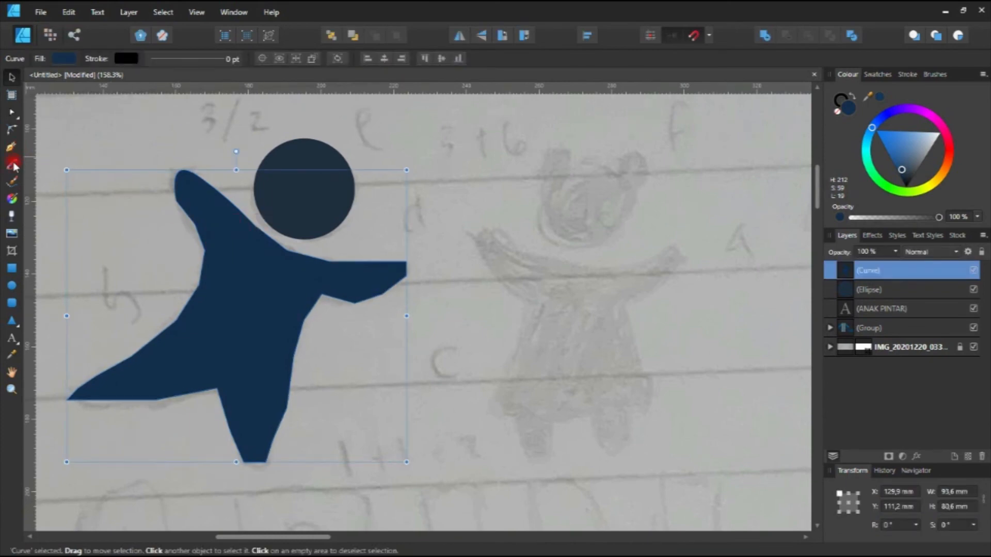
left_click(13, 113)
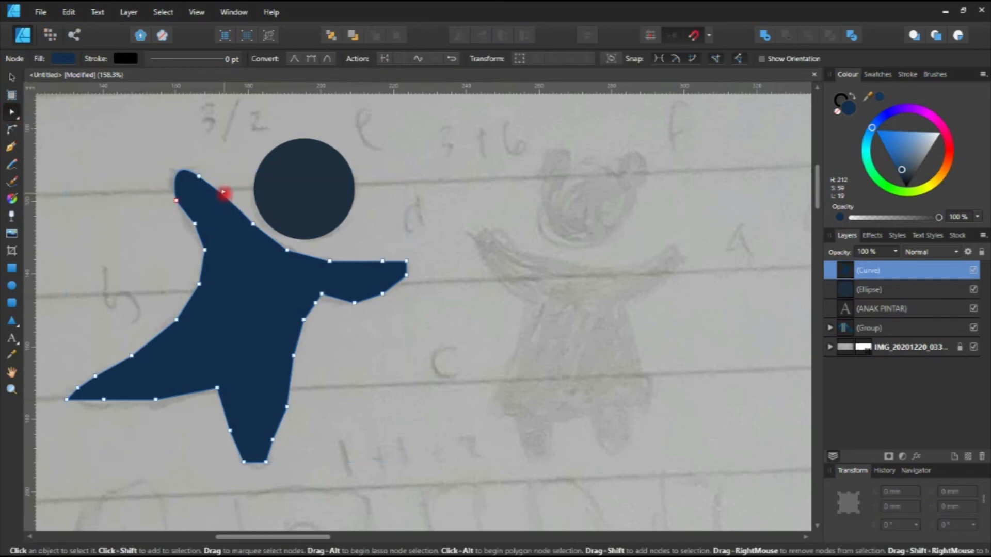
scroll(223, 194, "up", 3)
left_click(129, 207)
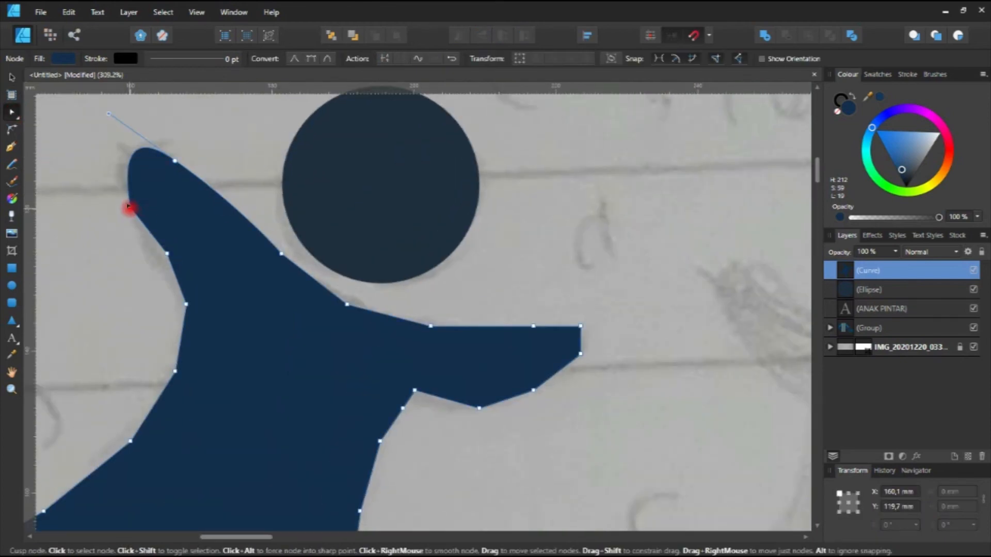
left_click(298, 59)
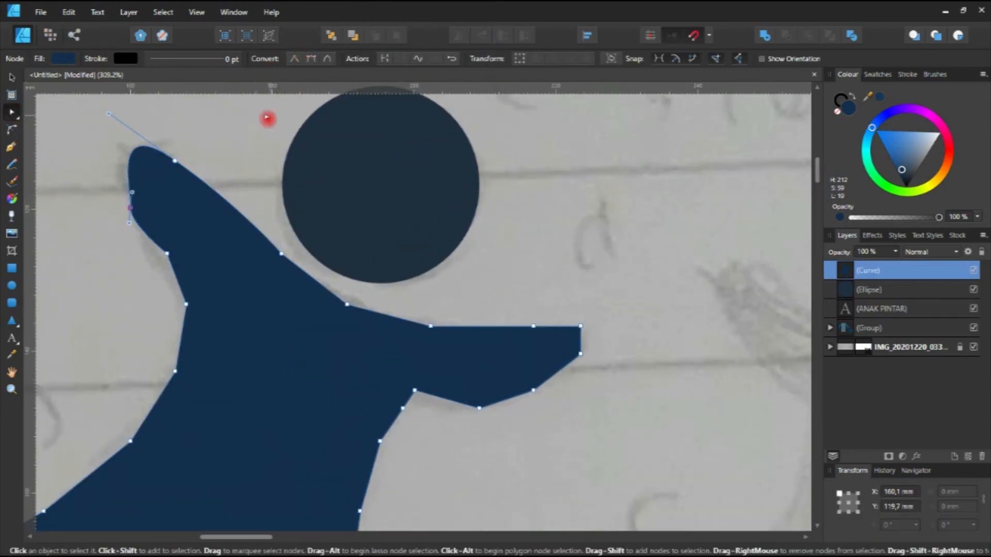
scroll(103, 214, "up", 3)
left_click_drag(153, 172, 130, 157)
left_click_drag(159, 232, 156, 225)
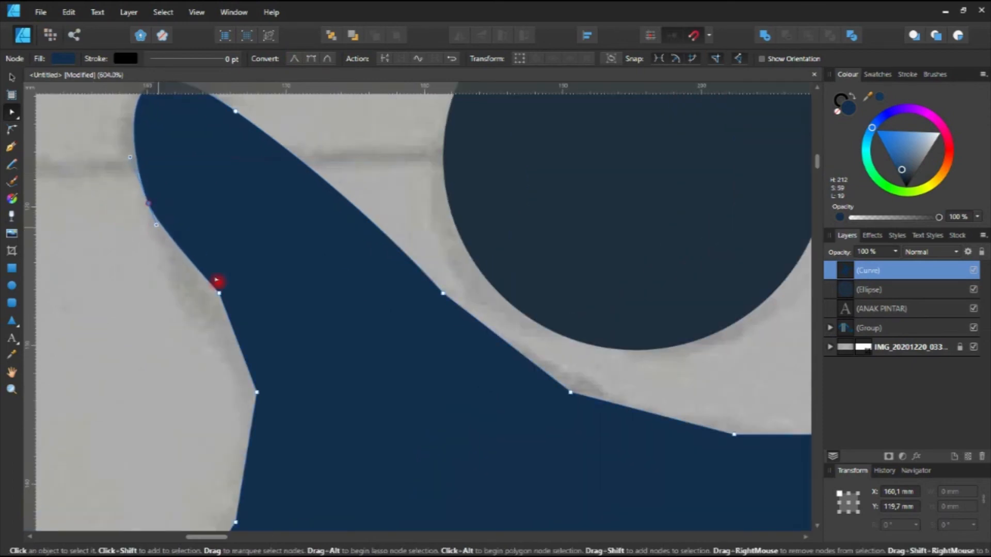
Delete the next node below on the raised arm's outer edge, smooth the one beneath it and bend the segment between
mouse_move(219, 293)
left_mouse_down()
mouse_move(208, 298)
mouse_move(224, 303)
left_mouse_up()
key("Delete")
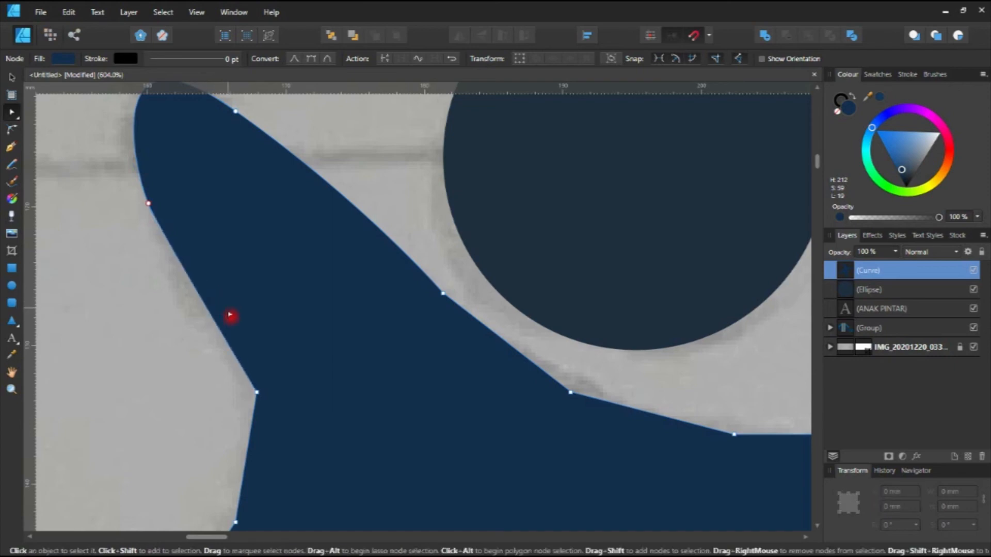
left_click(258, 394)
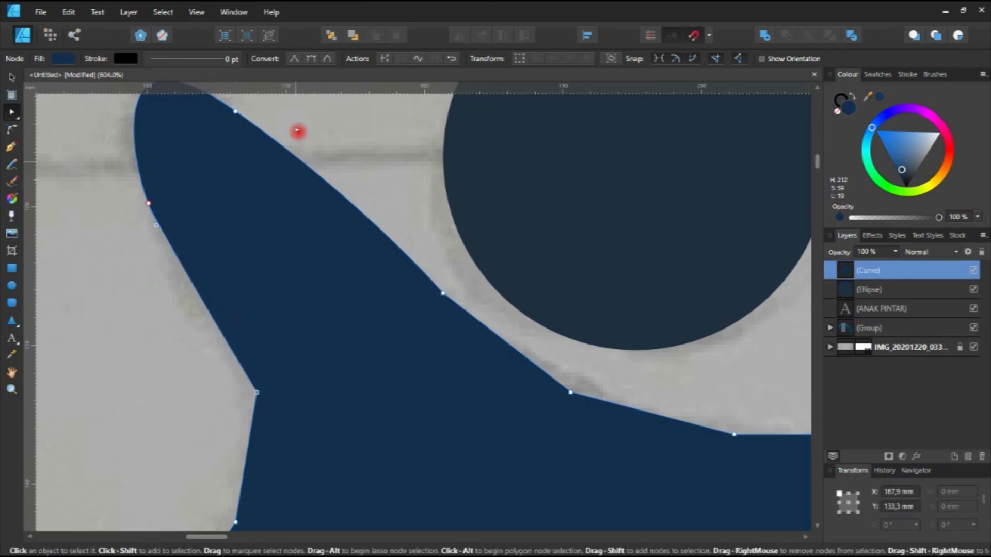
left_click(316, 59)
left_click_drag(243, 340, 255, 325)
scroll(256, 329, "down", 4)
scroll(265, 335, "down", 2)
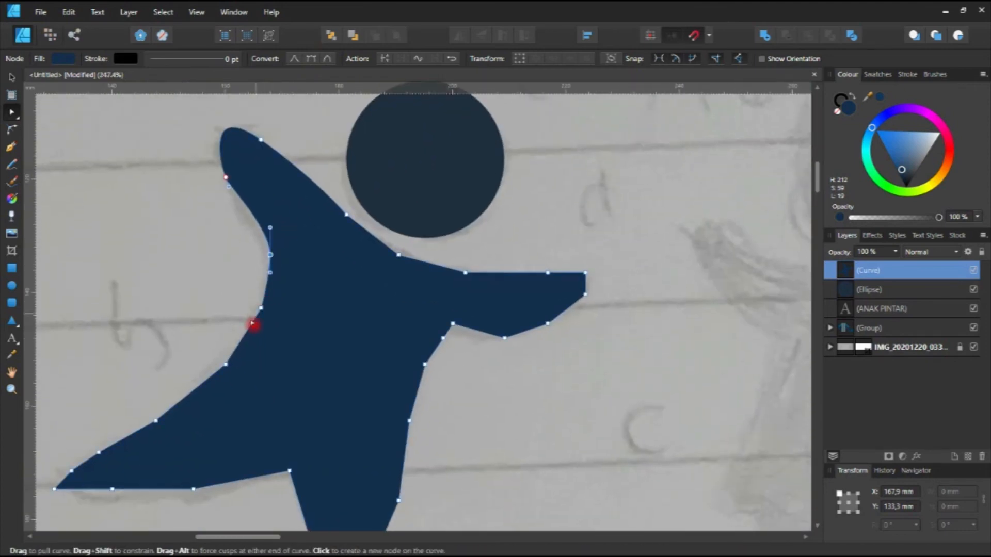
Delete the waist node on the figure's back and pull a node under the kicked-out foot down to the sketch
scroll(253, 323, "up", 4)
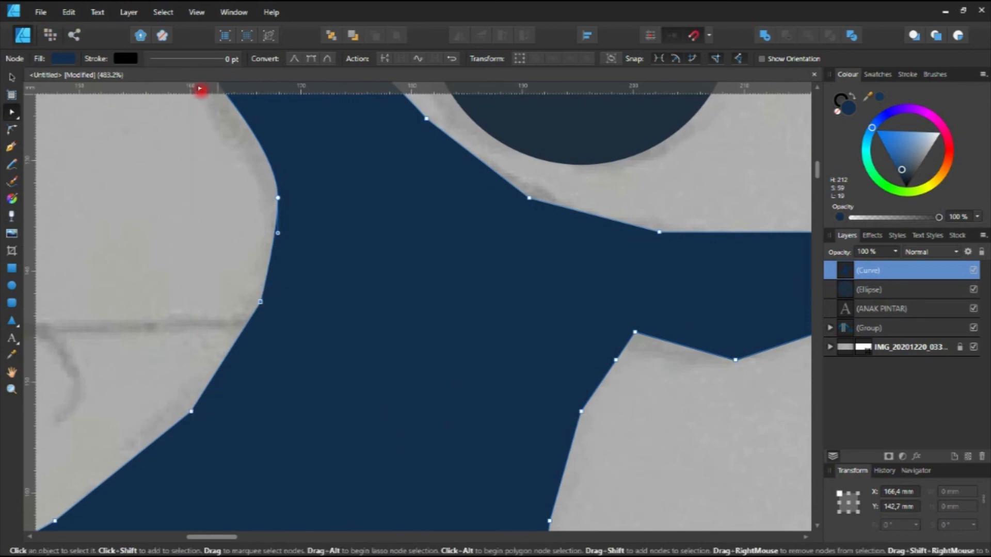
left_click(12, 78)
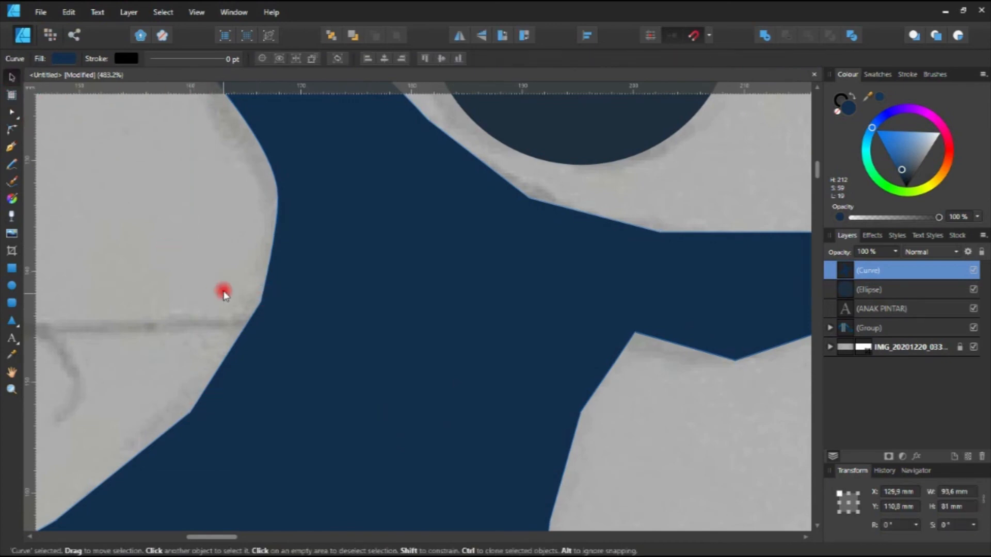
double_click(263, 315)
left_click(262, 303)
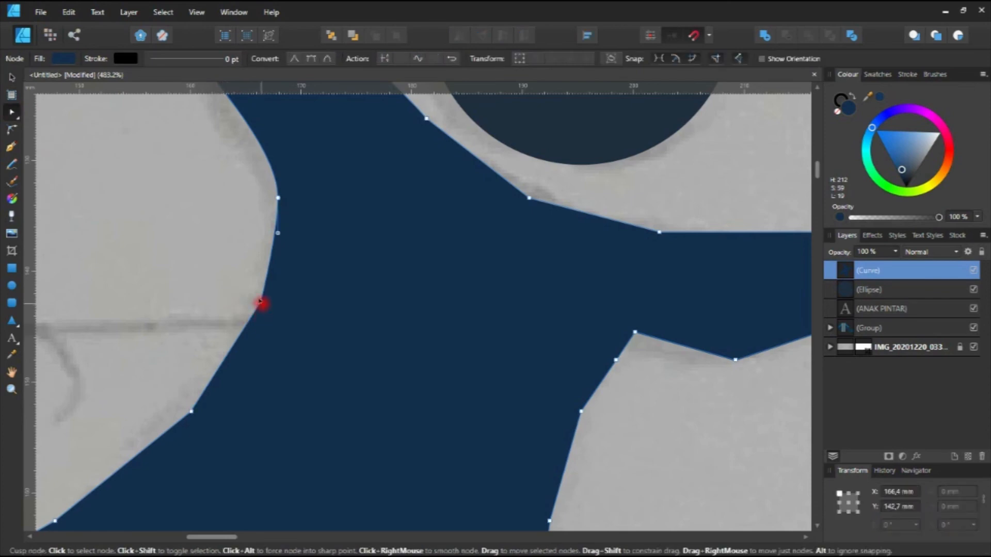
key("Delete")
scroll(251, 324, "down", 2)
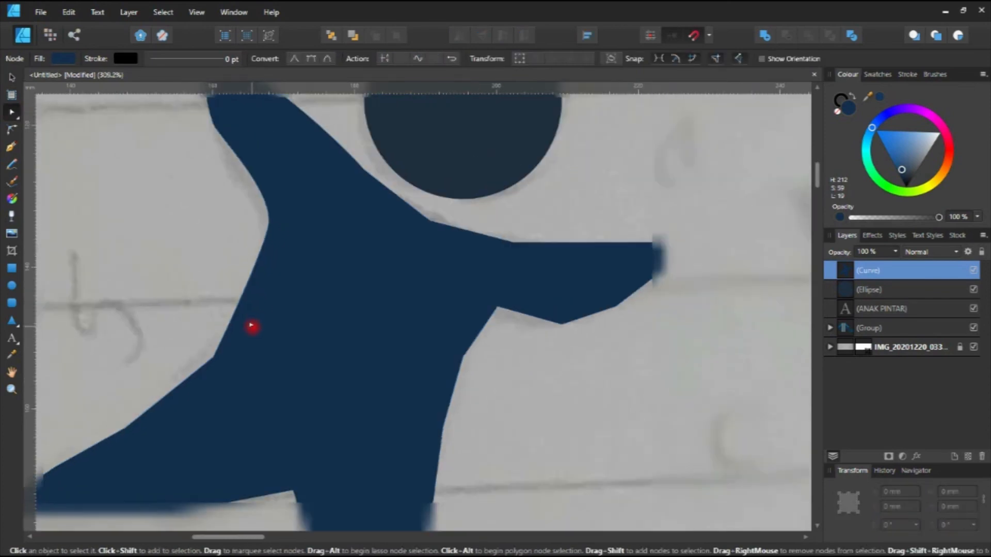
left_click_drag(251, 324, 405, 213)
left_click_drag(271, 341, 312, 243)
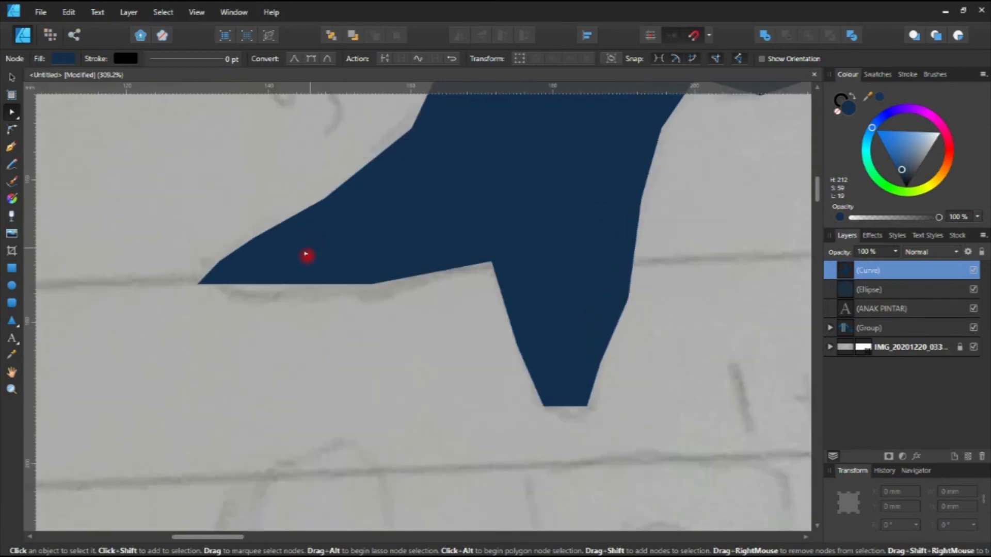
left_click_drag(268, 284, 253, 304)
Shift the armpit node beneath the outstretched arm slightly and delete it
left_click_drag(743, 201, 340, 408)
scroll(338, 397, "down", 3)
scroll(348, 313, "up", 3)
left_click_drag(281, 398, 269, 412)
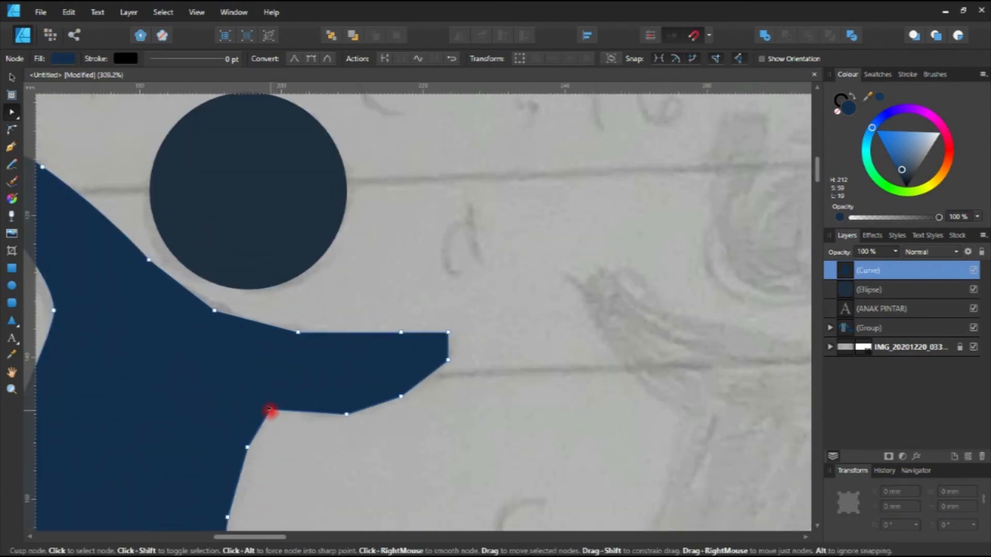
key("Delete")
Smooth the three body nodes beneath the head, along the upper edge running into the outstretched arm
left_click_drag(146, 271, 215, 345)
left_click(216, 335)
scroll(217, 336, "up", 4)
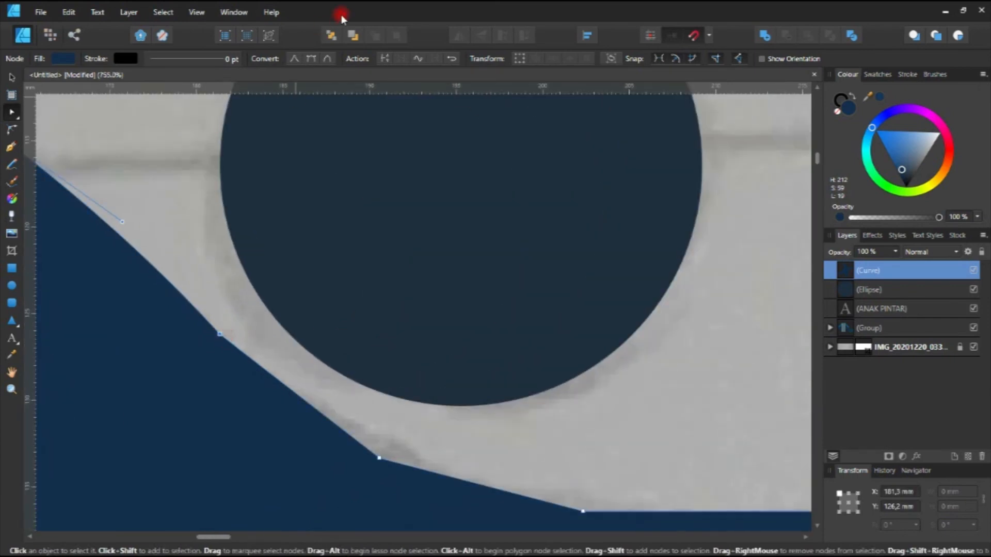
left_click(311, 60)
scroll(221, 358, "down", 3)
scroll(222, 242, "down", 3)
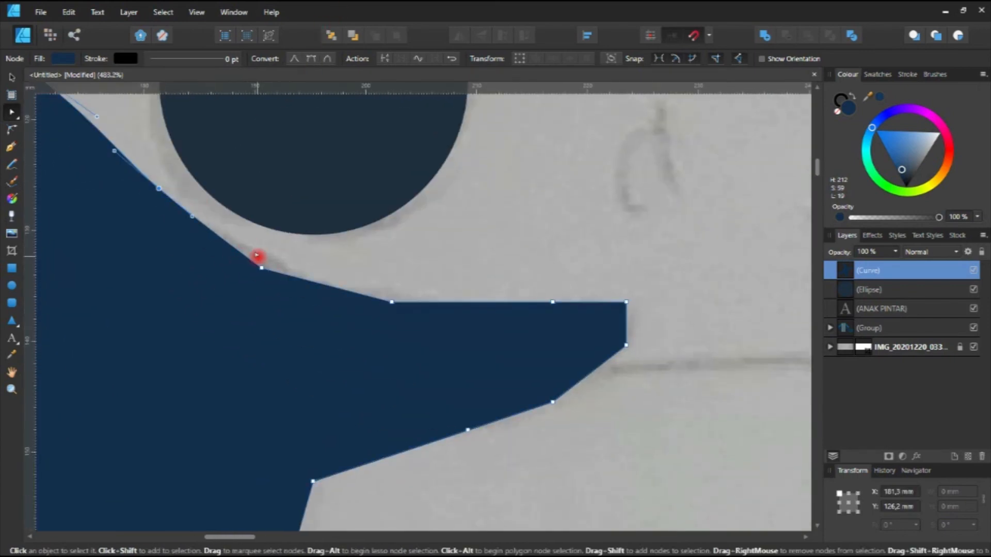
left_click(261, 267)
left_click(392, 302, "shift")
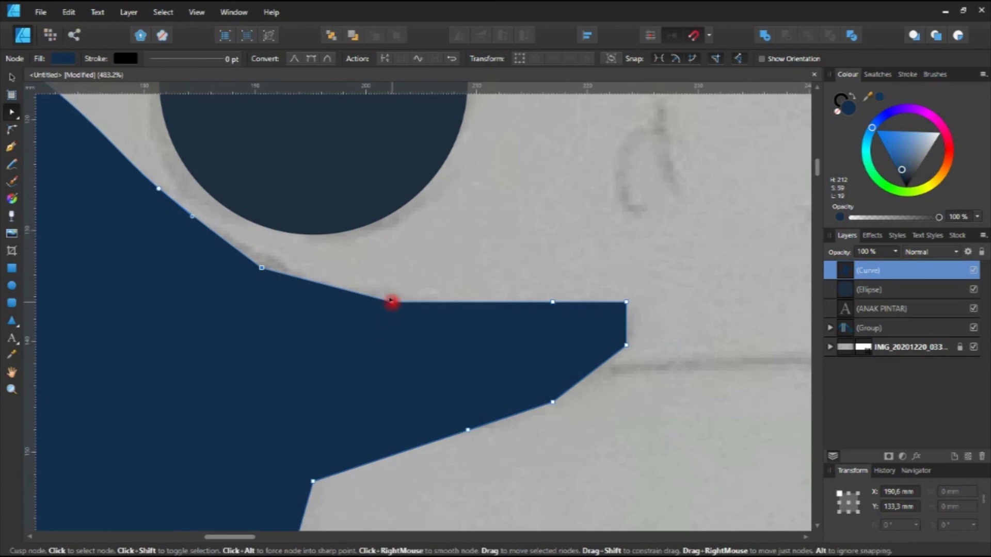
left_click(313, 60)
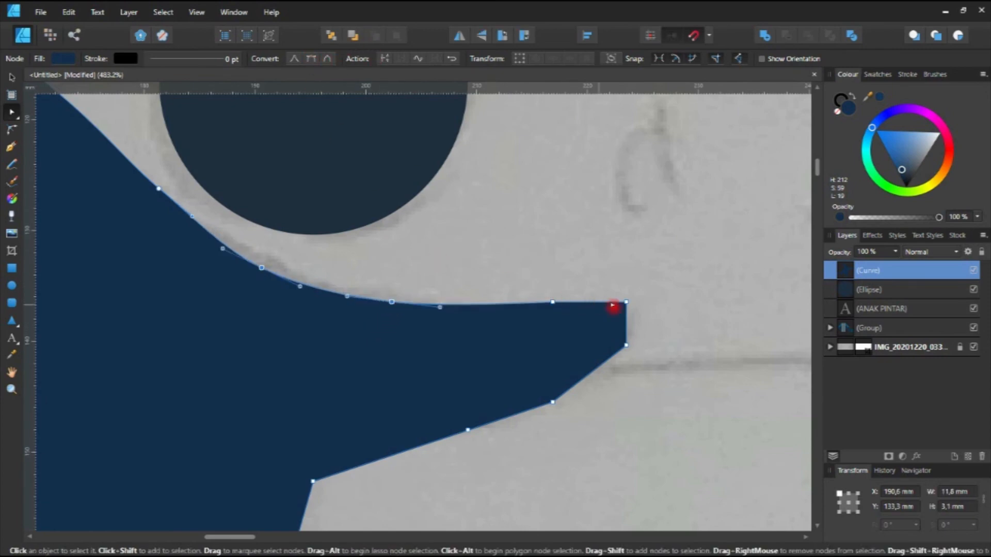
Smooth the nodes around the outstretched arm's tip, along its underside and at the armpit
left_click(552, 301)
left_click(626, 302, "shift")
left_click(626, 345, "shift")
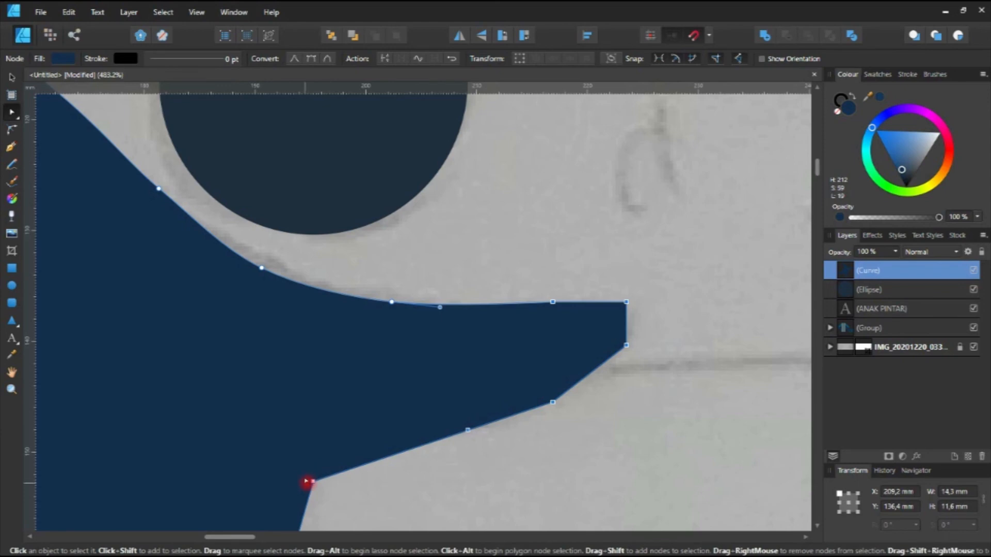
left_click(313, 480, "shift")
left_click(313, 59)
scroll(350, 144, "down", 2)
scroll(511, 358, "down", 4, "ctrl")
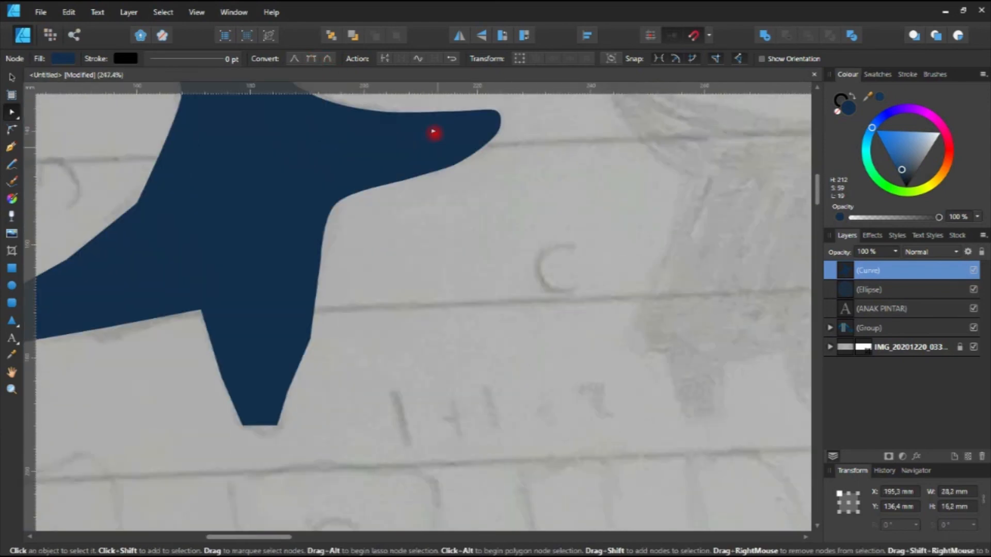
Smooth the nodes down the torso, around the standing leg's foot and up to the crotch
scroll(312, 237, "up", 1, "ctrl")
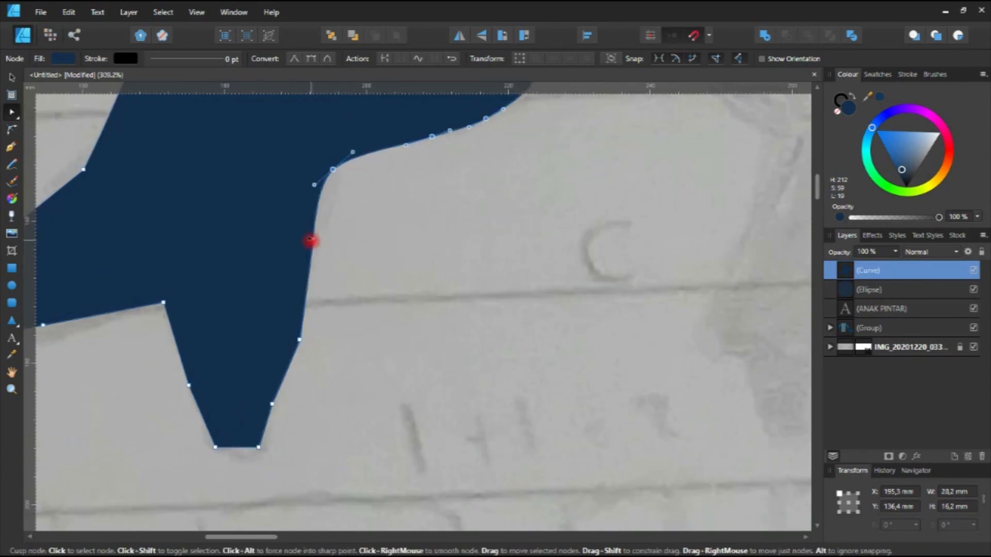
left_click(312, 239)
left_click(299, 341, "shift")
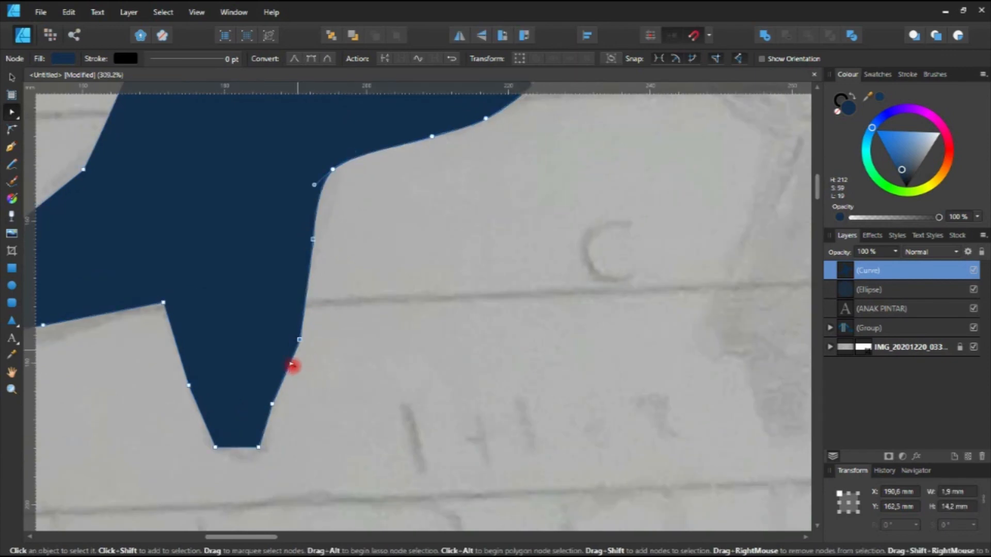
left_click(272, 404, "shift")
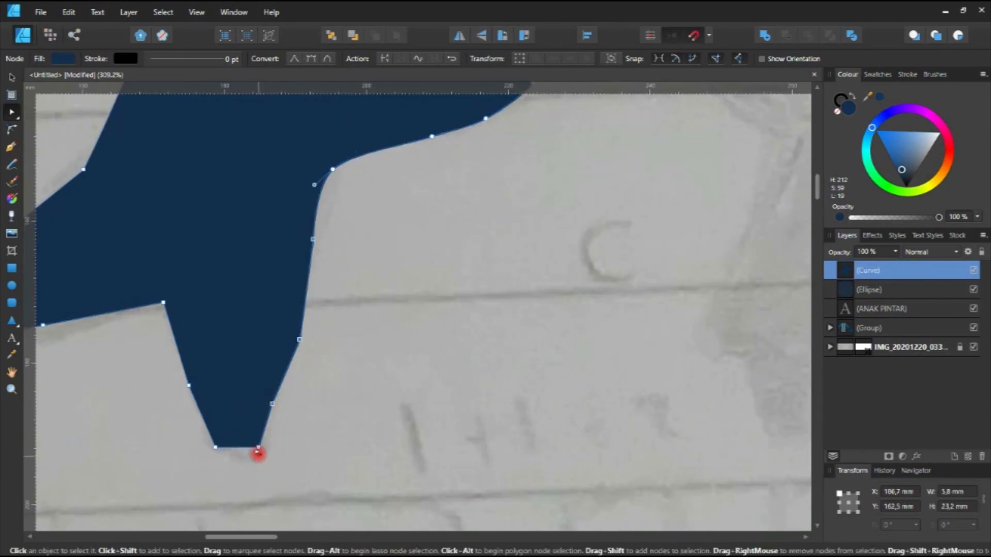
left_click(216, 446, "shift")
left_click(187, 383, "shift")
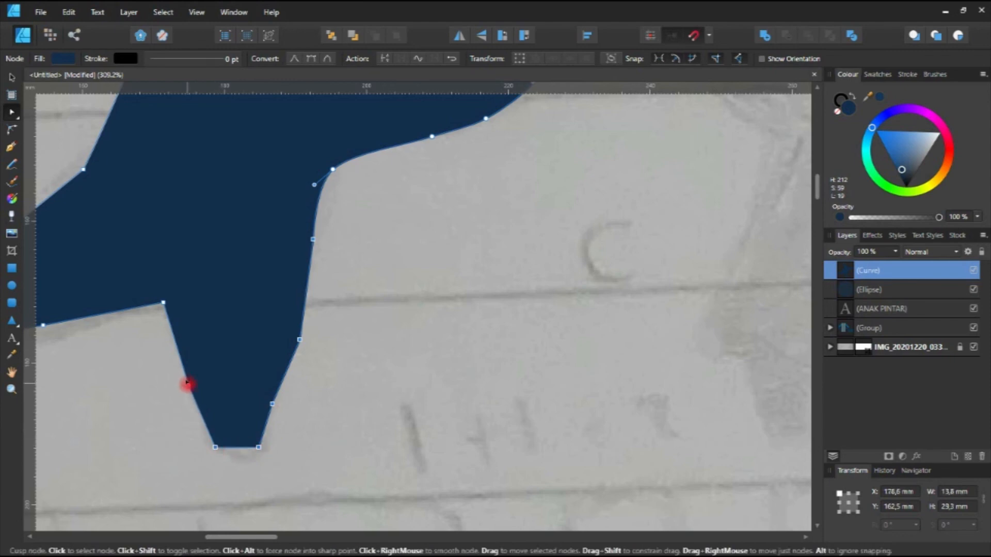
left_click(163, 303, "shift")
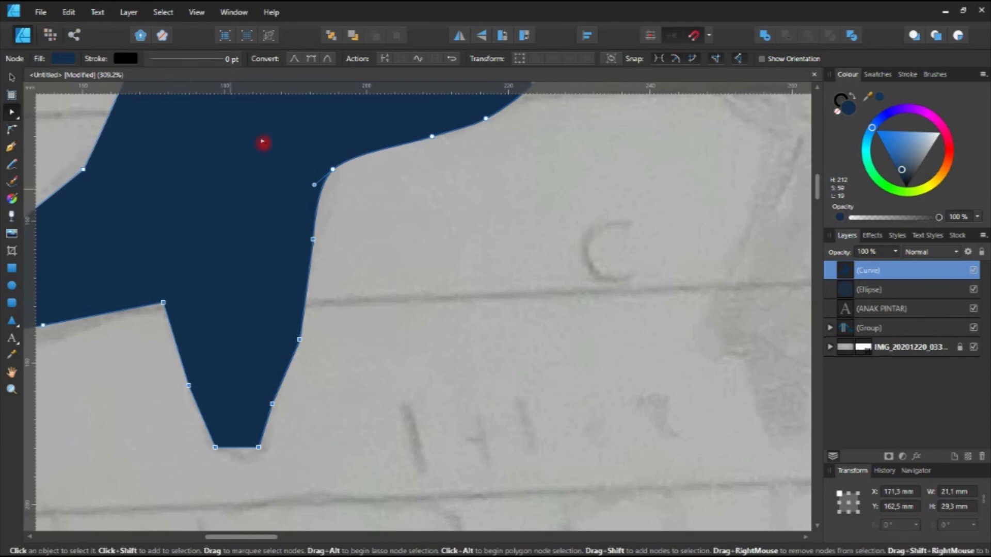
scroll(240, 250, "down", 4)
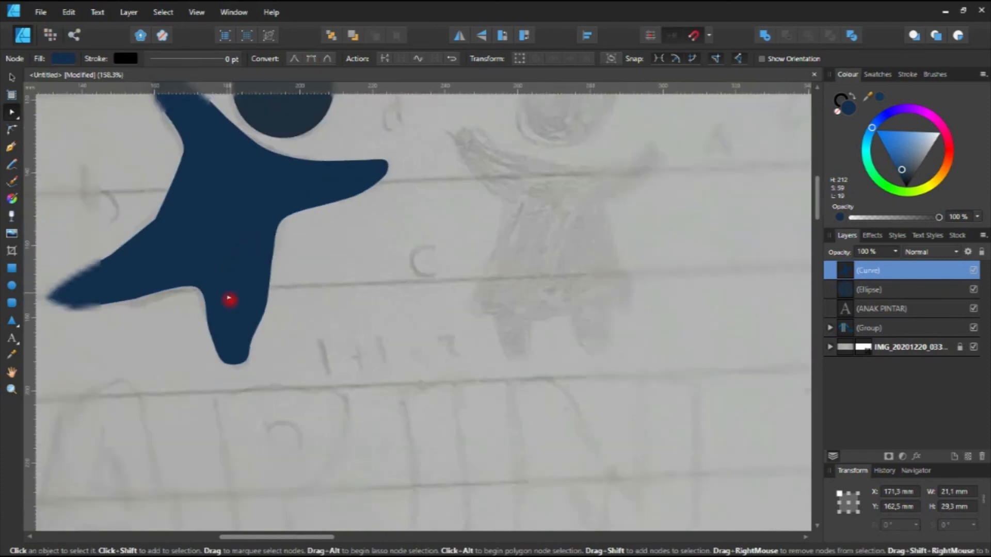
scroll(97, 244, "up", 3)
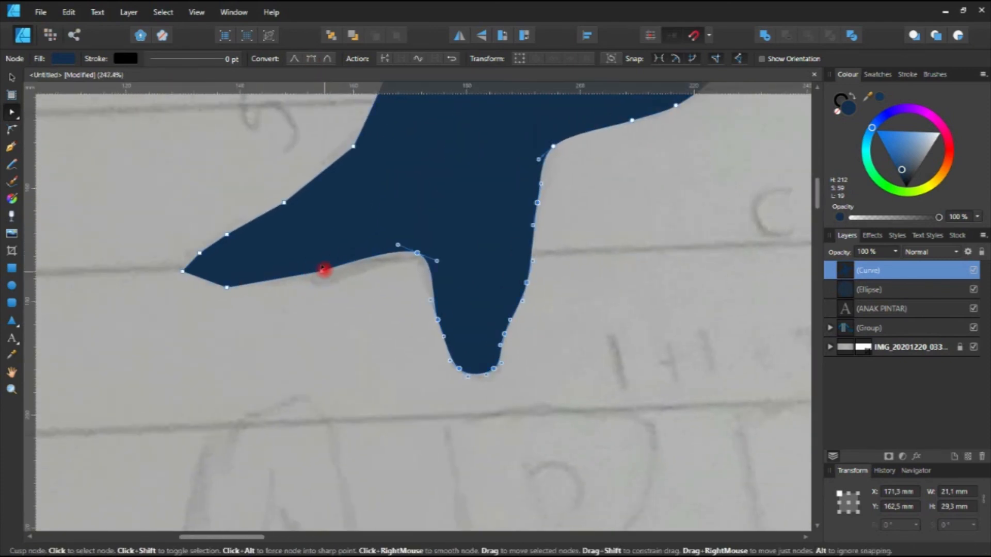
Smooth the nodes around the outstretched leg's tip, from its underside to the upper edge just above the tip
left_click(320, 271)
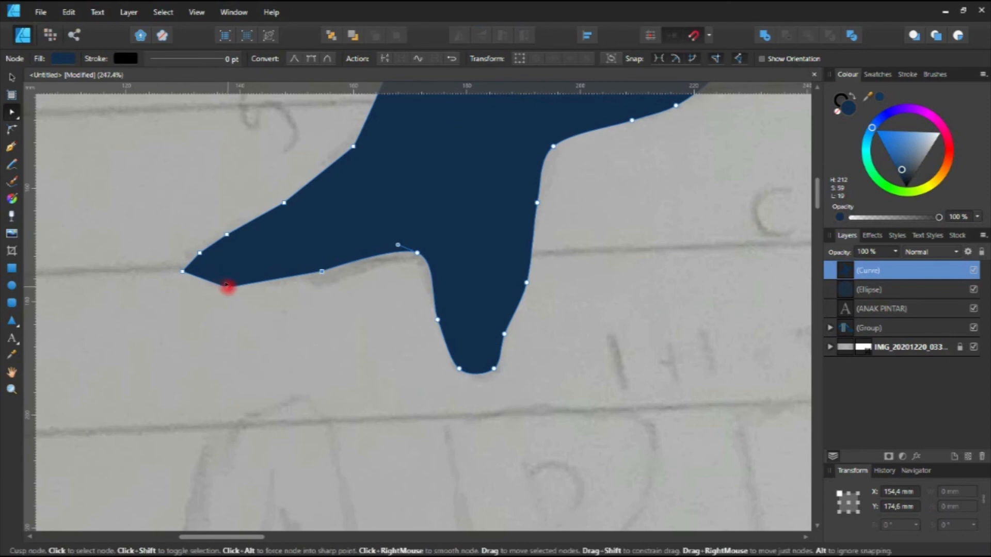
left_click(227, 287, "shift")
left_click(182, 271, "shift")
left_click(198, 254, "shift")
left_click(227, 234, "shift")
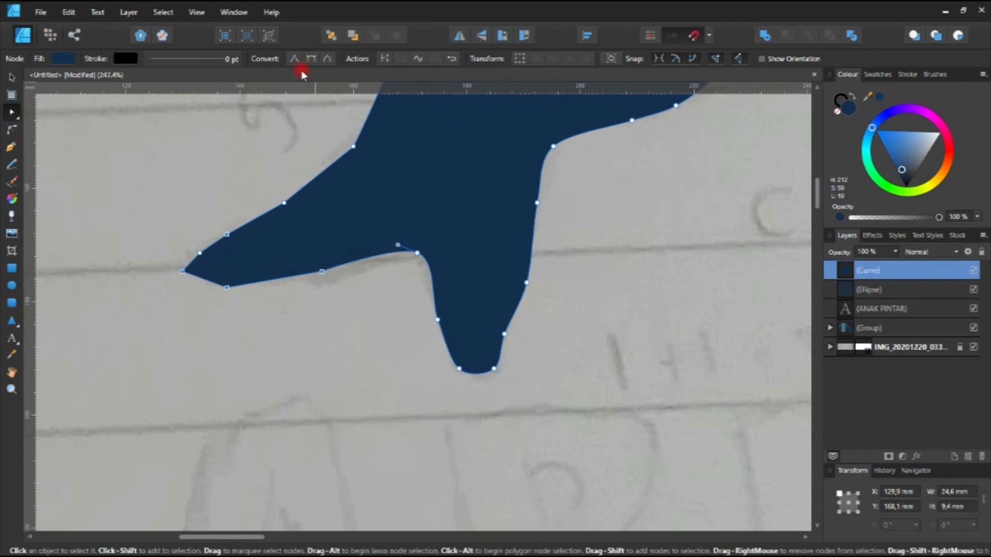
left_click(312, 58)
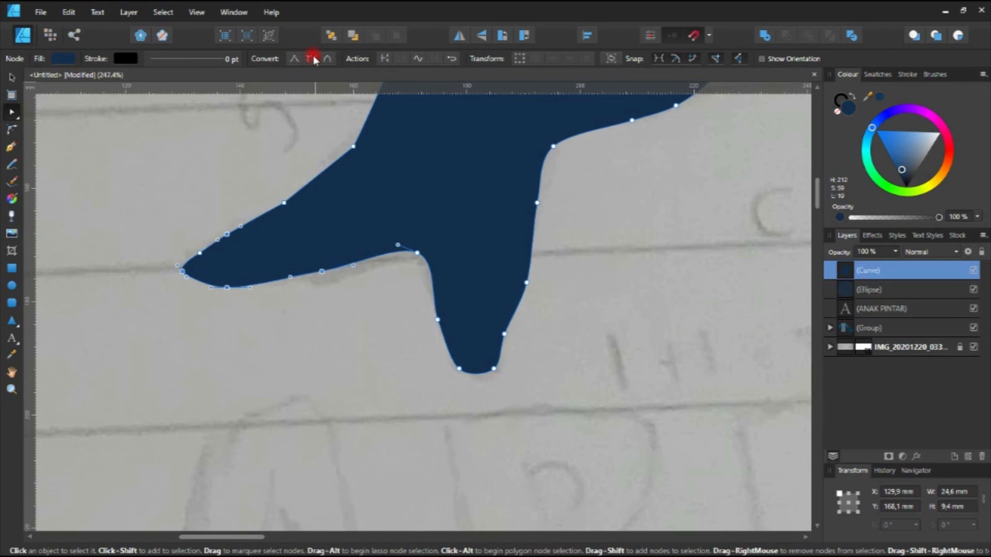
left_click(199, 253)
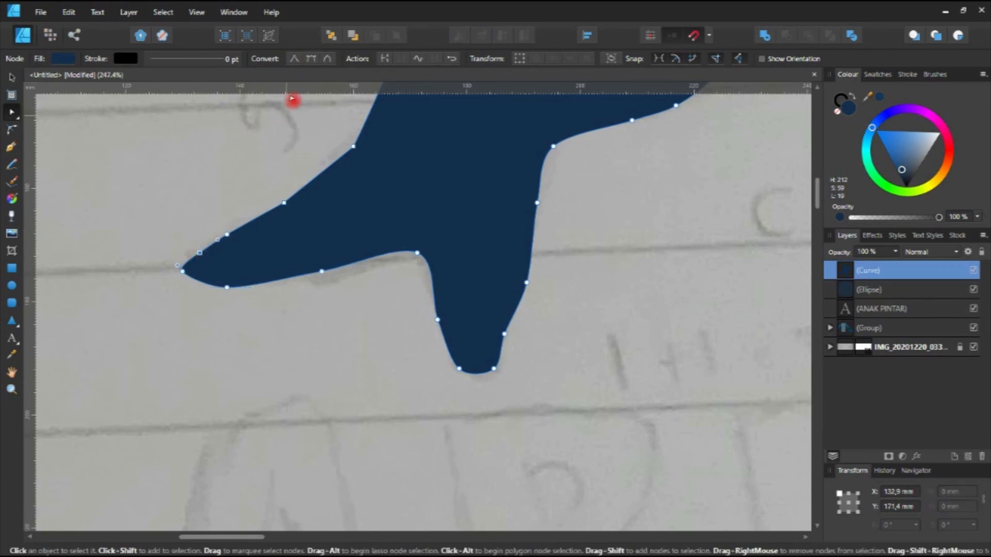
left_click(315, 58)
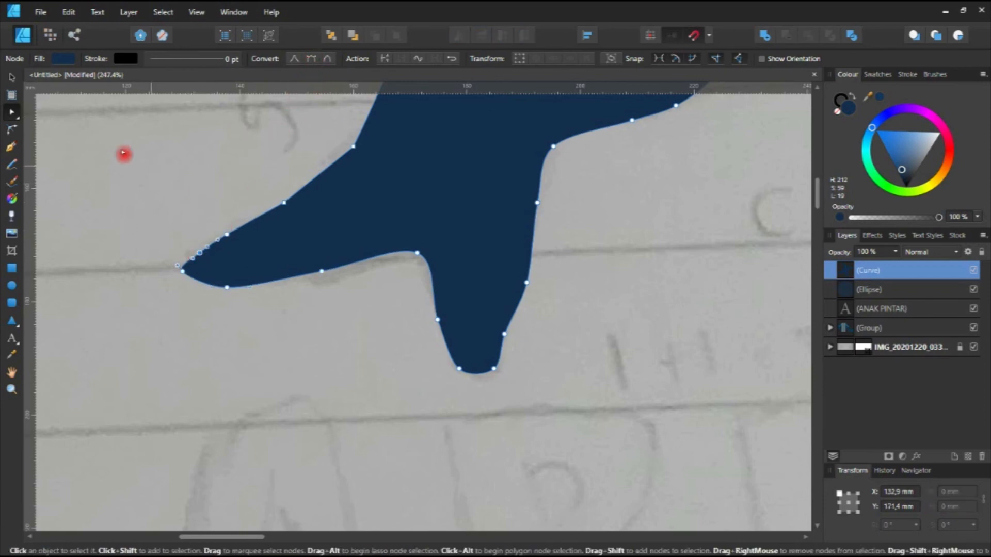
Delete the surplus nodes along the outstretched leg's upper edge near the tip
left_click(10, 77)
left_click(95, 174)
scroll(204, 253, "up", 3)
left_click(206, 253)
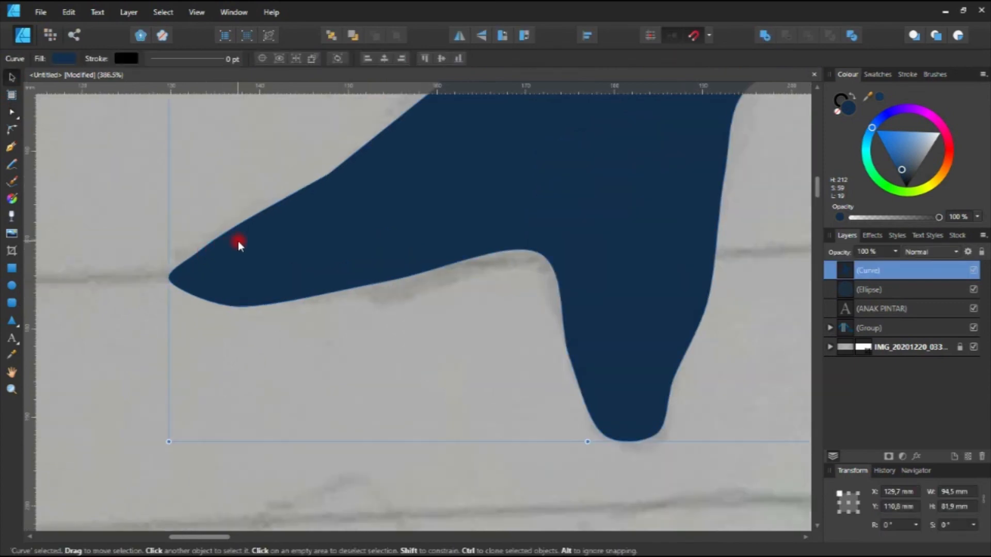
key("a")
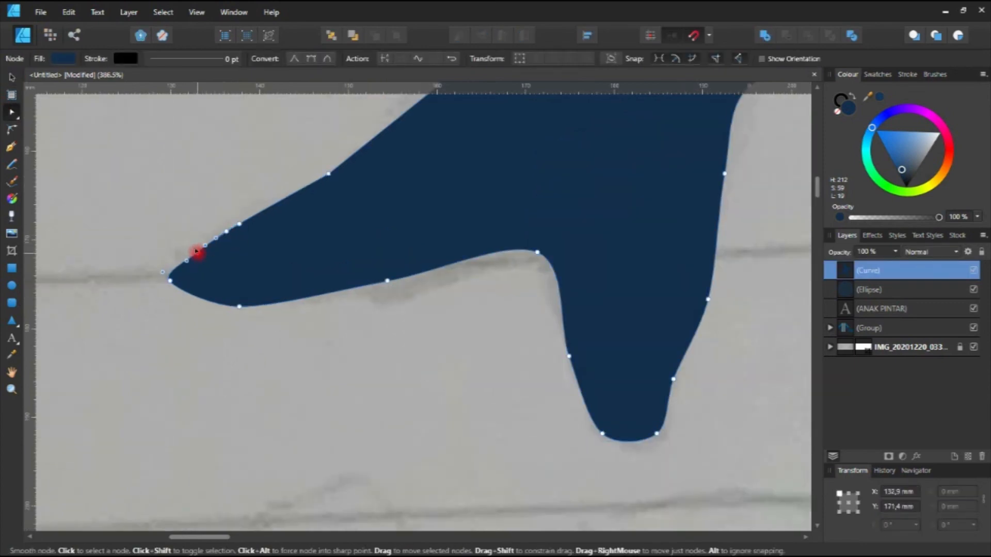
key("Delete")
key("ctrl+z")
left_click(225, 231)
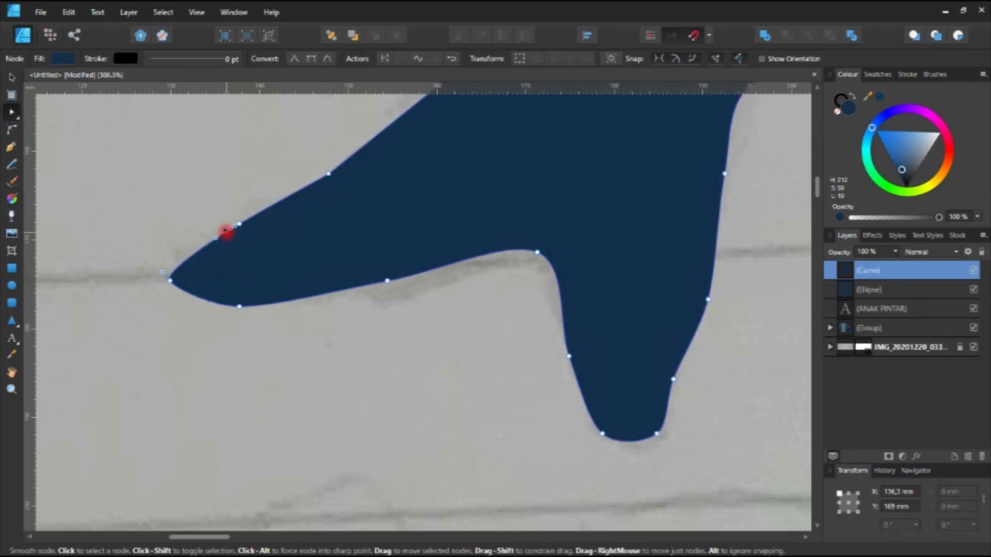
left_click(237, 227)
Adjust the curve handles at the outstretched leg's tip and along its underside to round the foot
left_click(170, 282)
left_click_drag(167, 264, 163, 262)
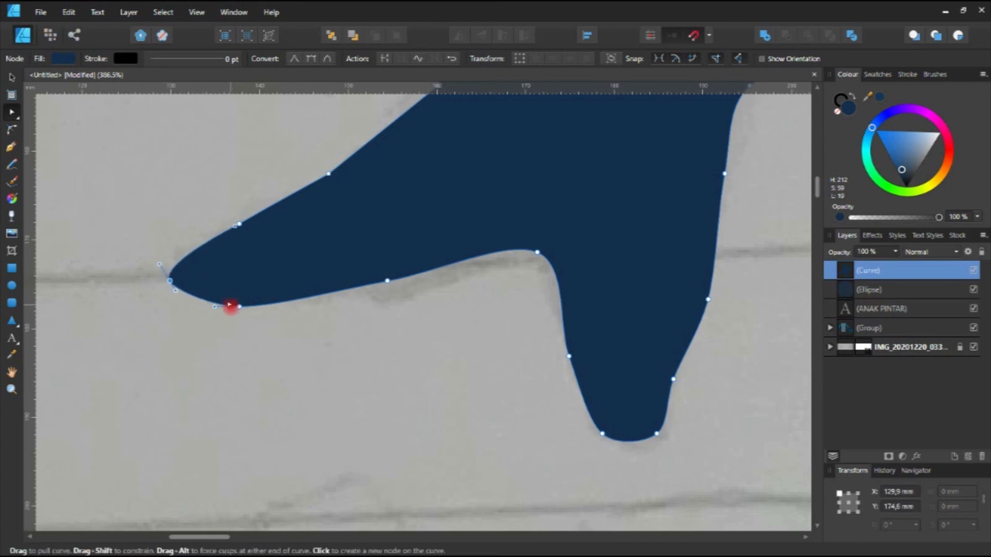
left_click(239, 307)
left_click_drag(275, 307, 336, 299)
Delete the outer-edge node just above the standing leg's foot and adjust the curve along the leg's inner edge
left_click_drag(569, 363, 222, 278)
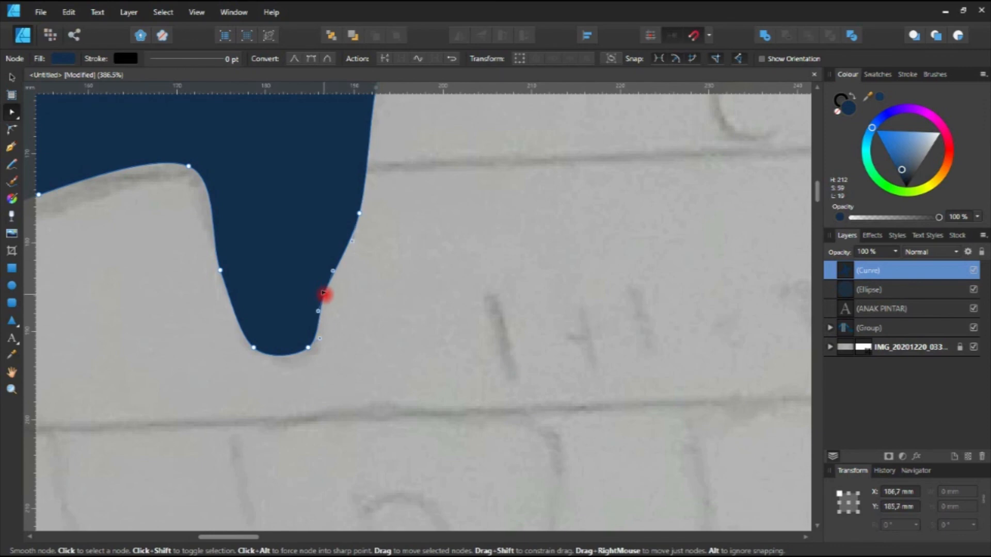
key("Delete")
left_click(221, 270)
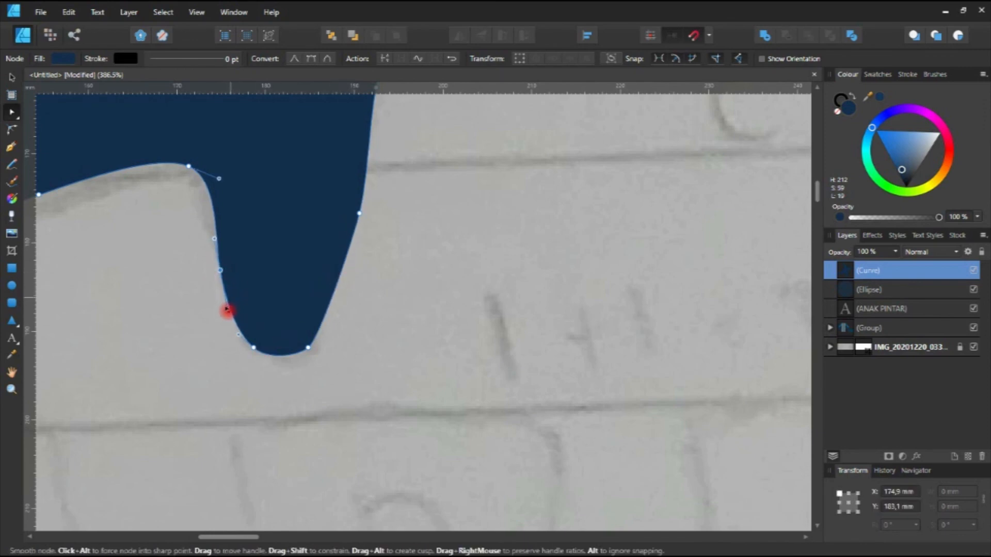
left_click_drag(349, 238, 274, 354)
scroll(314, 236, "down", 4)
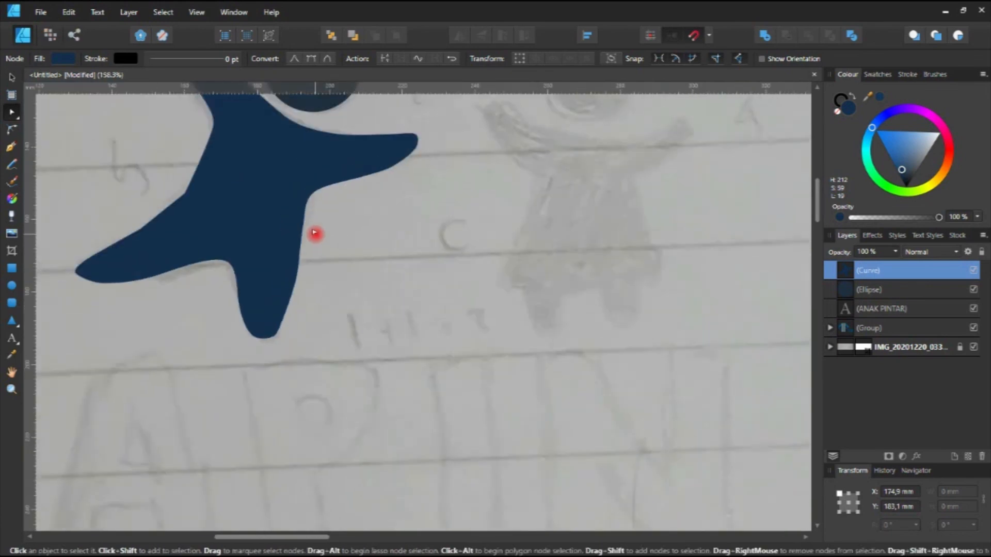
Lengthen the lower handle of the node beneath the raised arm to round the back, and deselect the body
left_click_drag(314, 234, 259, 395)
scroll(194, 329, "up", 2)
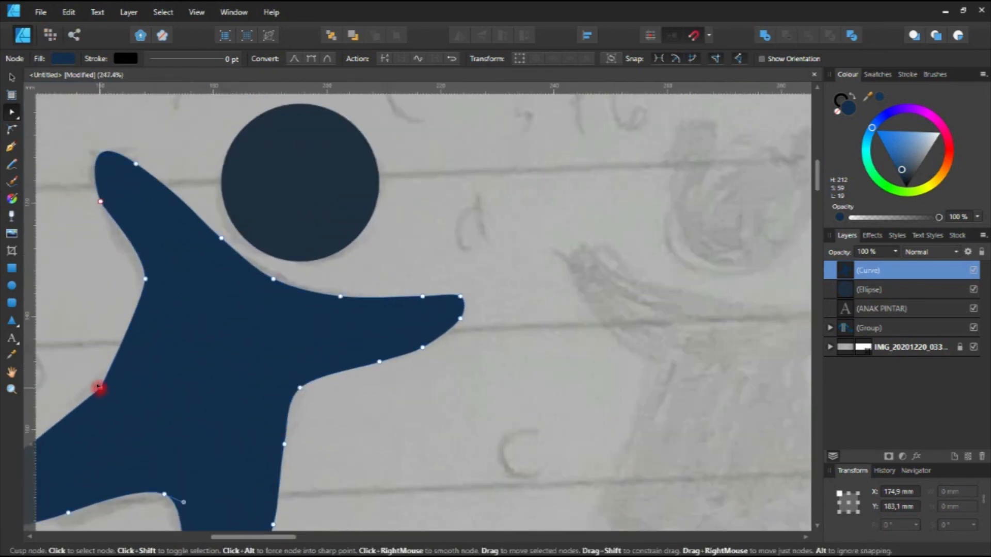
left_click_drag(103, 387, 230, 350)
left_click(249, 279)
left_click_drag(244, 278, 250, 298)
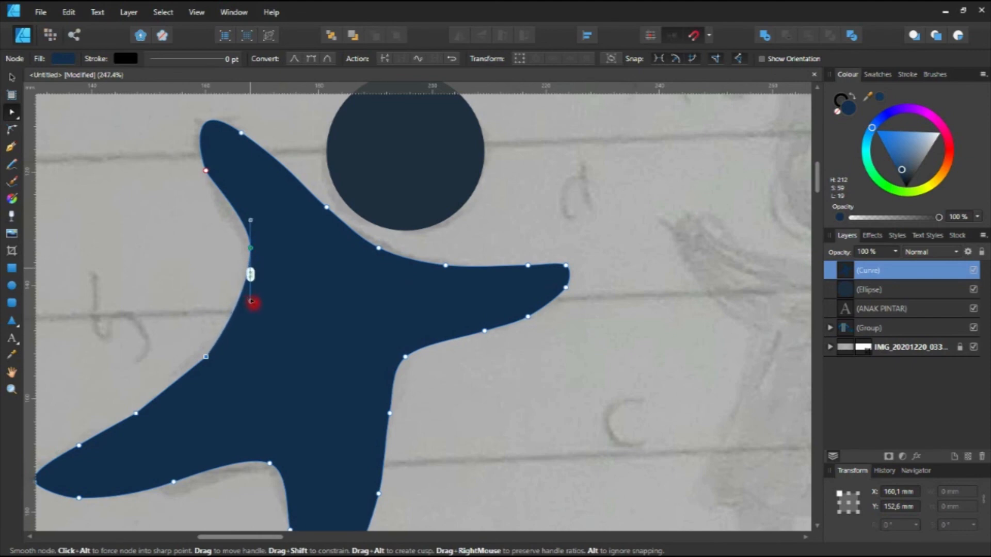
left_click_drag(251, 318, 252, 330)
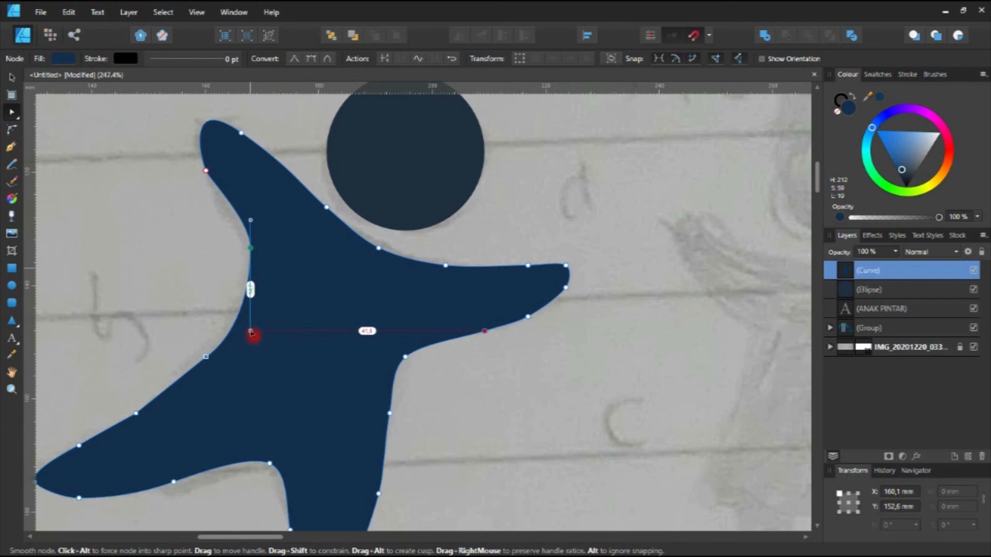
left_click_drag(251, 333, 249, 339)
left_click_drag(250, 300, 239, 331)
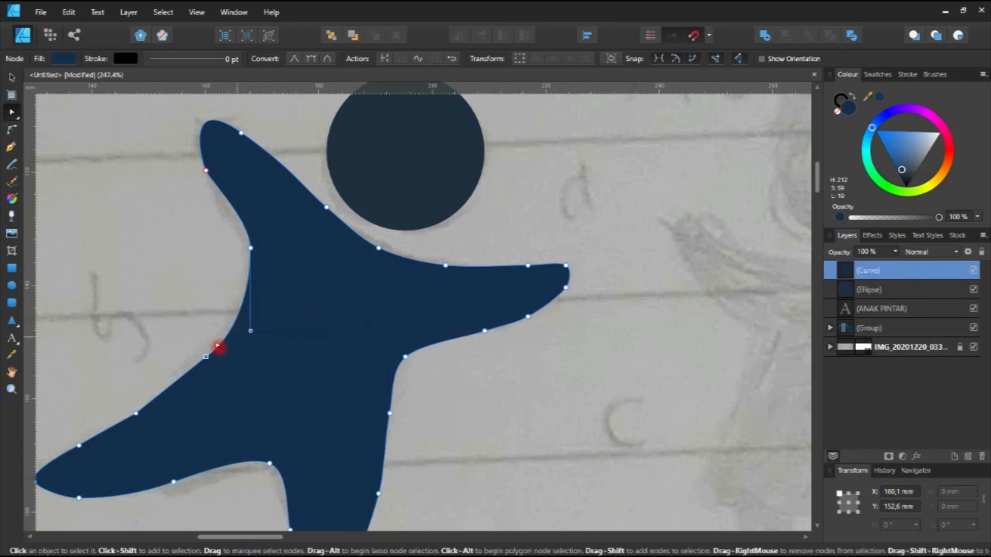
left_click(10, 79)
left_click(129, 186)
Dismiss the encoding notice and examine the body's outline against the sketched figures
scroll(250, 270, "down", 5)
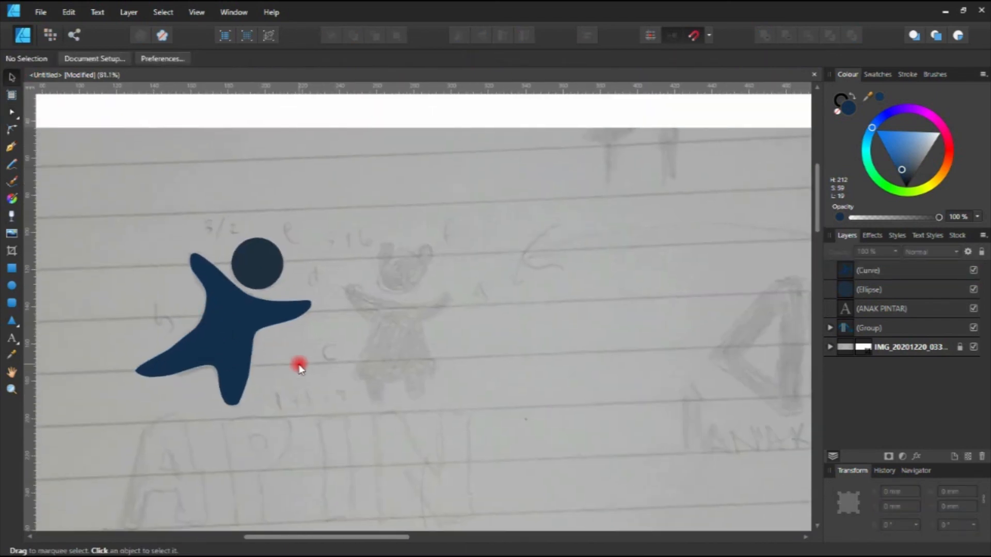
scroll(218, 308, "up", 3)
left_click_drag(268, 360, 179, 338)
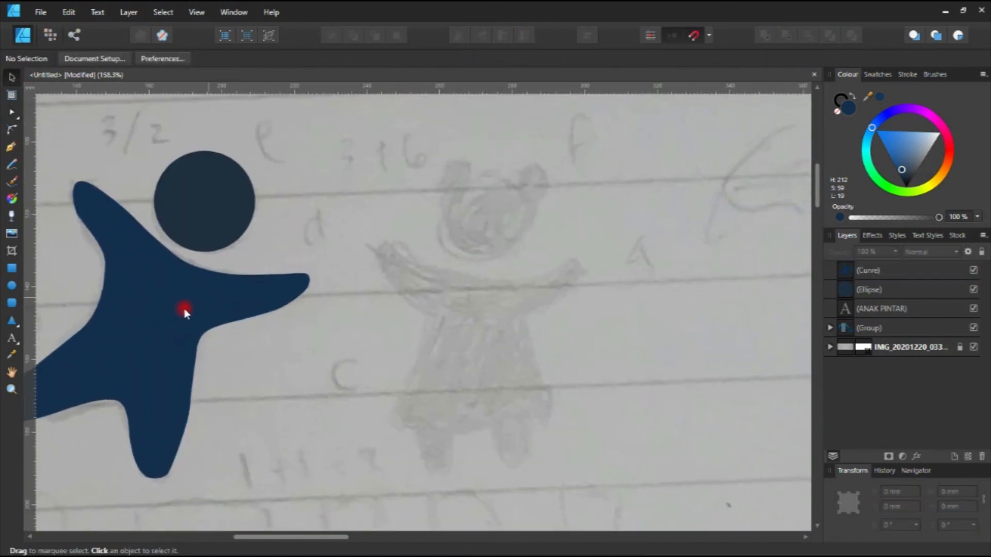
scroll(221, 281, "down", 1)
scroll(237, 281, "up", 2)
scroll(237, 280, "down", 4)
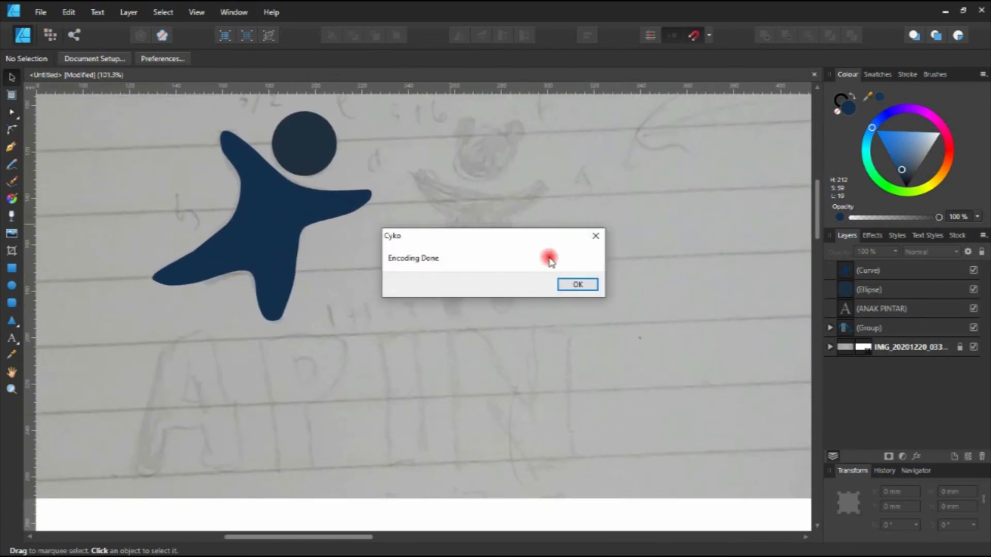
left_click(595, 237)
left_click_drag(429, 194, 375, 271)
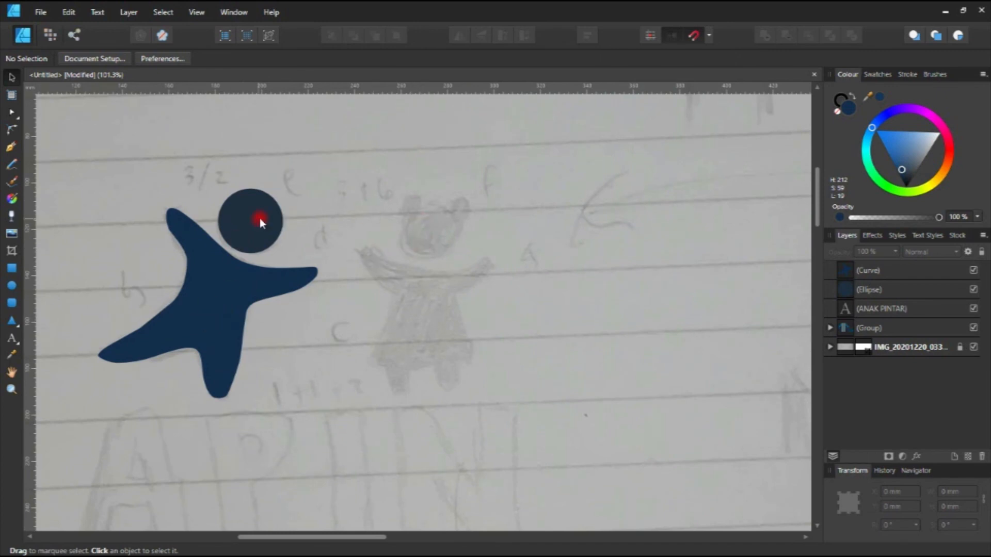
Draw a pie shape about 13.9 mm across inside the lower part of the head circle
scroll(260, 223, "up", 4)
left_click(11, 286)
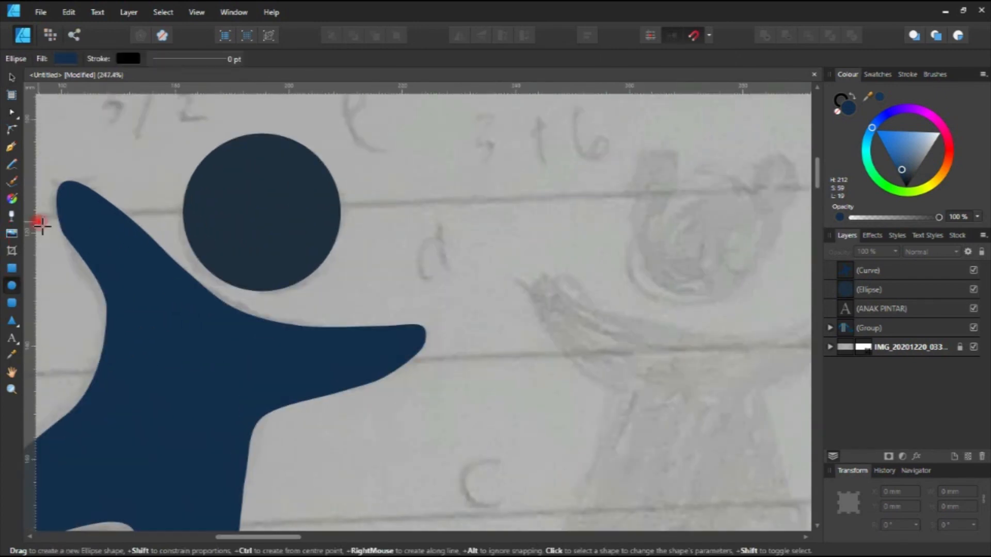
left_click(12, 149)
scroll(230, 223, "up", 1)
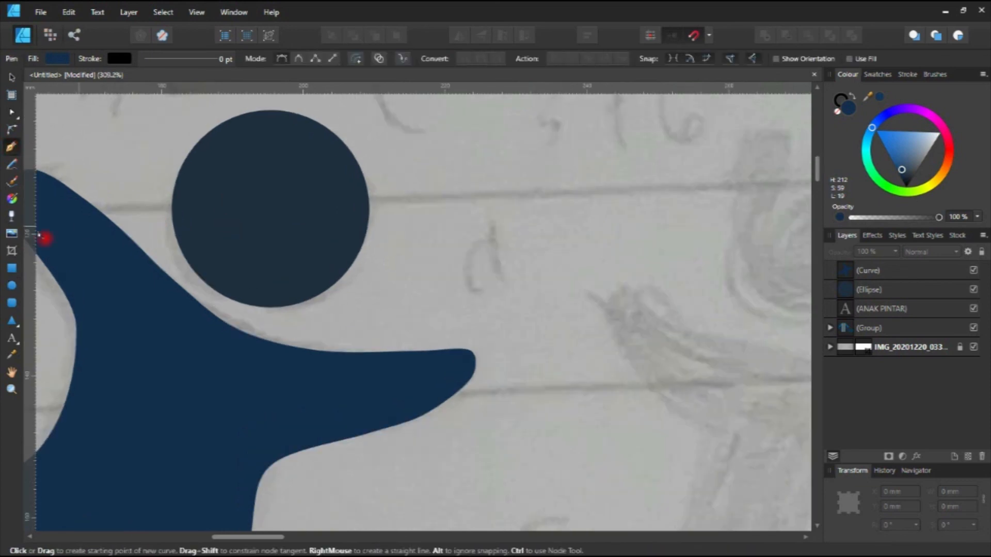
left_click(17, 327)
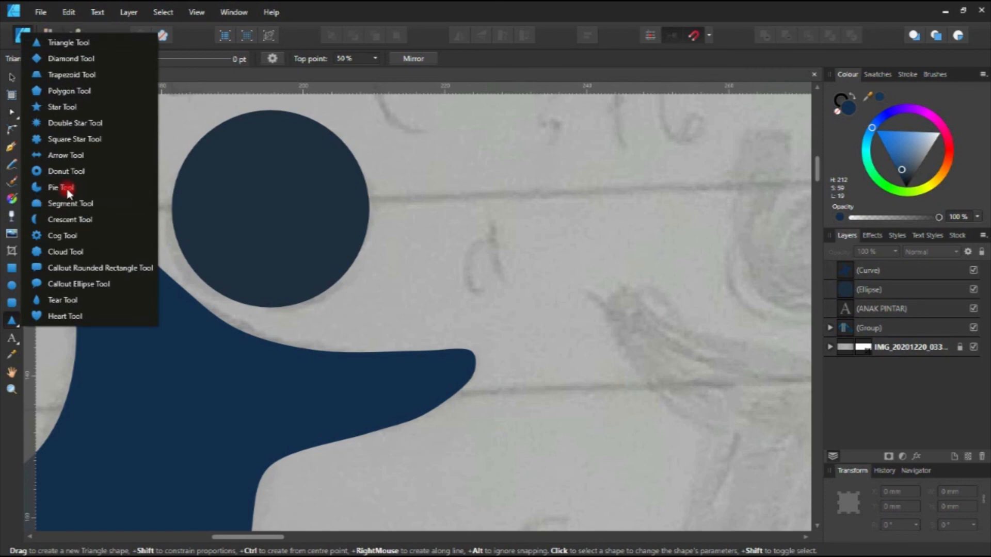
left_click(66, 189)
left_click_drag(218, 215, 316, 305)
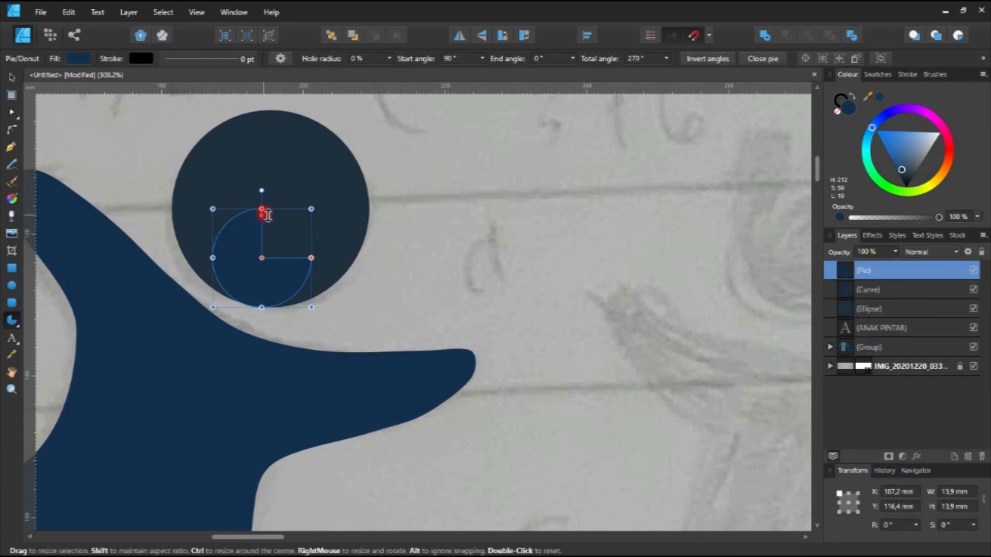
Set the pie's start angle to 180° to make a half circle, keeping the hole radius at 0%
left_click(465, 58)
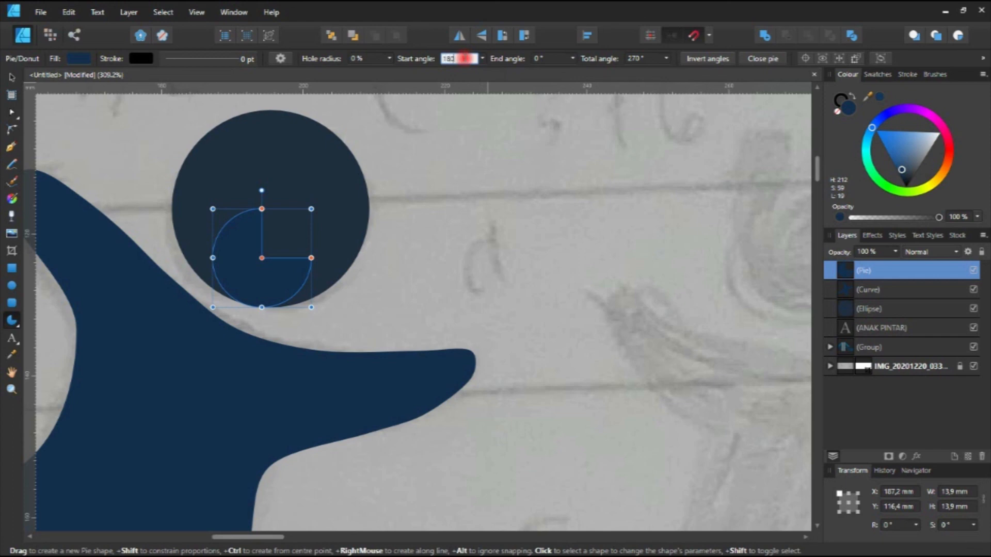
key("Return")
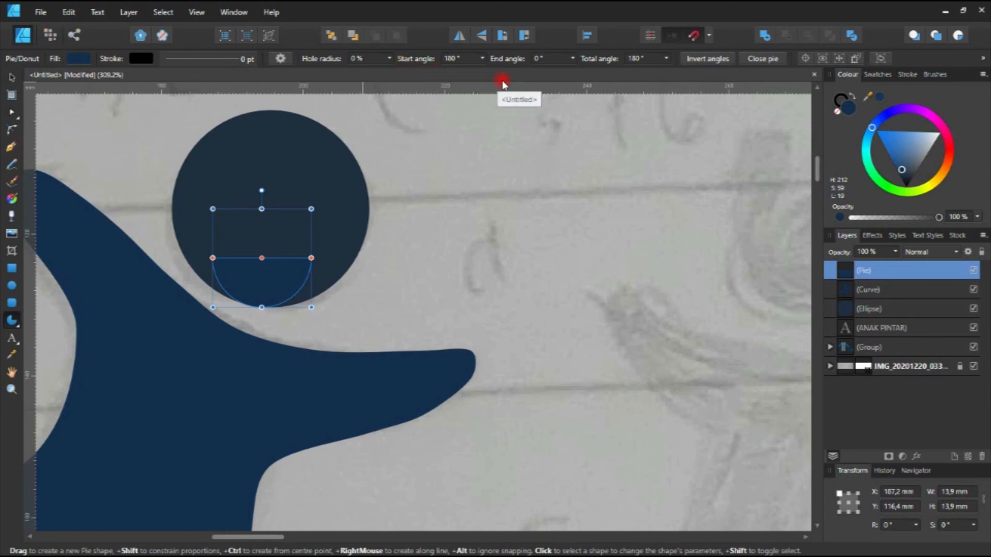
left_click(388, 59)
left_click_drag(434, 84, 403, 84)
Move the half circle slightly higher within the head and rotate it to about -15.6°
key("v")
left_click(359, 231)
left_click(243, 277)
scroll(243, 274, "up", 2)
left_click_drag(254, 275, 248, 237)
left_click_drag(277, 191, 258, 240)
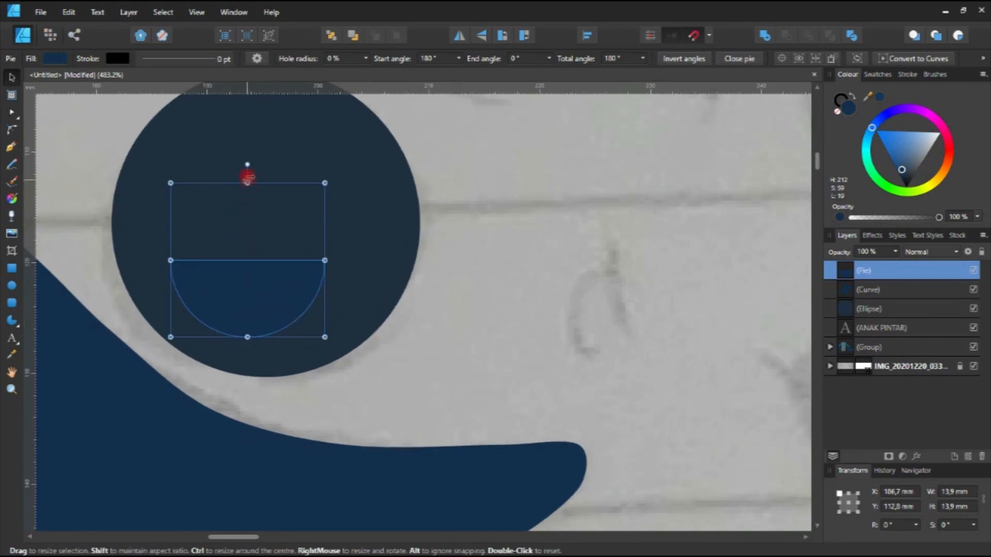
left_click_drag(250, 166, 293, 179)
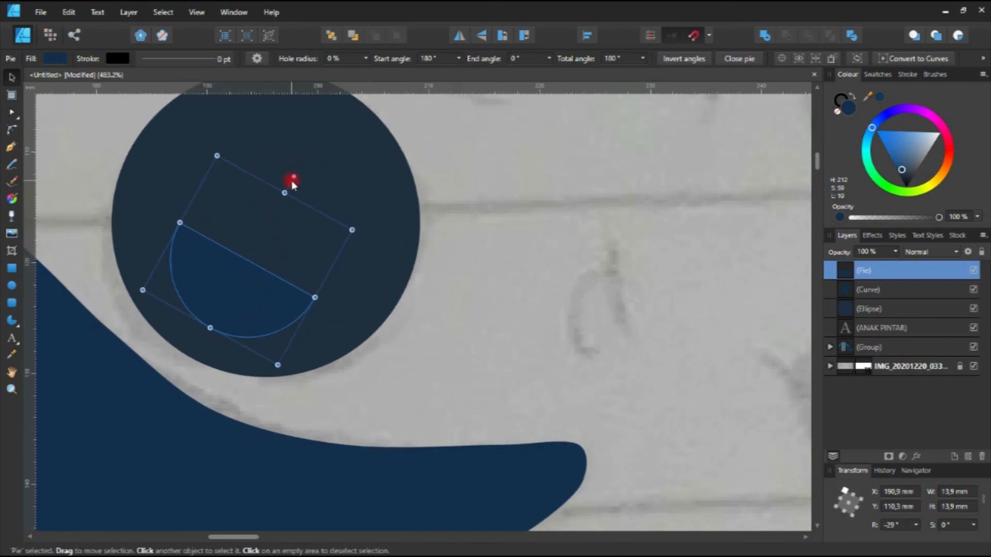
double_click(293, 178)
left_click(542, 254)
Fill the half-circle mouth with white
left_click(292, 278)
left_click(883, 264)
left_click_drag(901, 154, 979, 138)
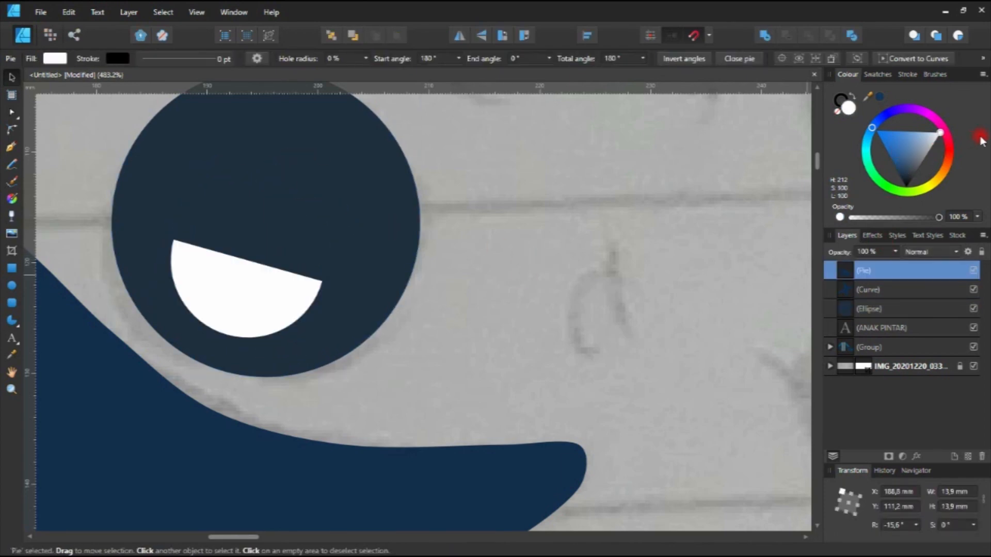
Lower the white mouth slightly, widen it to about 18.4 mm and rotate it to about -22.5°
left_click_drag(261, 310, 268, 316)
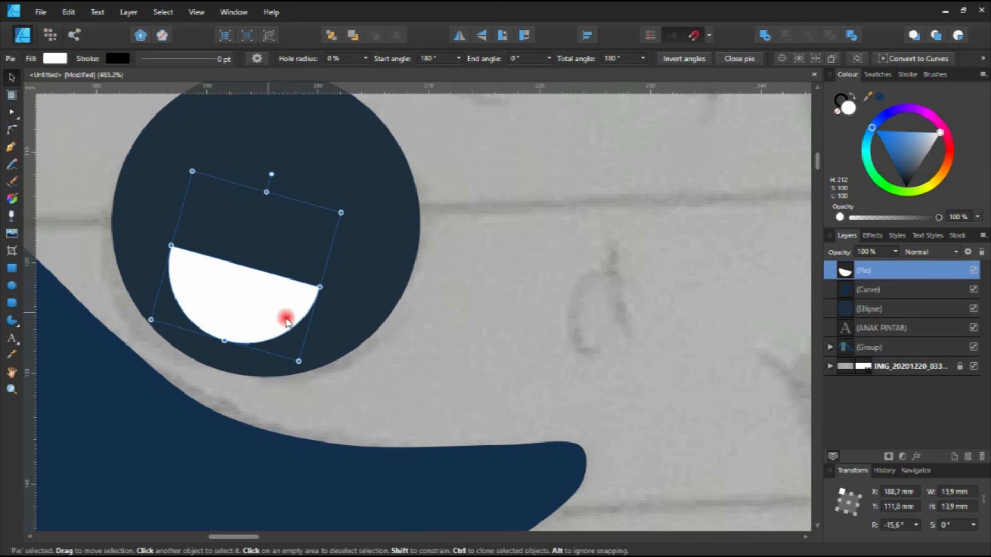
left_click_drag(320, 288, 349, 296)
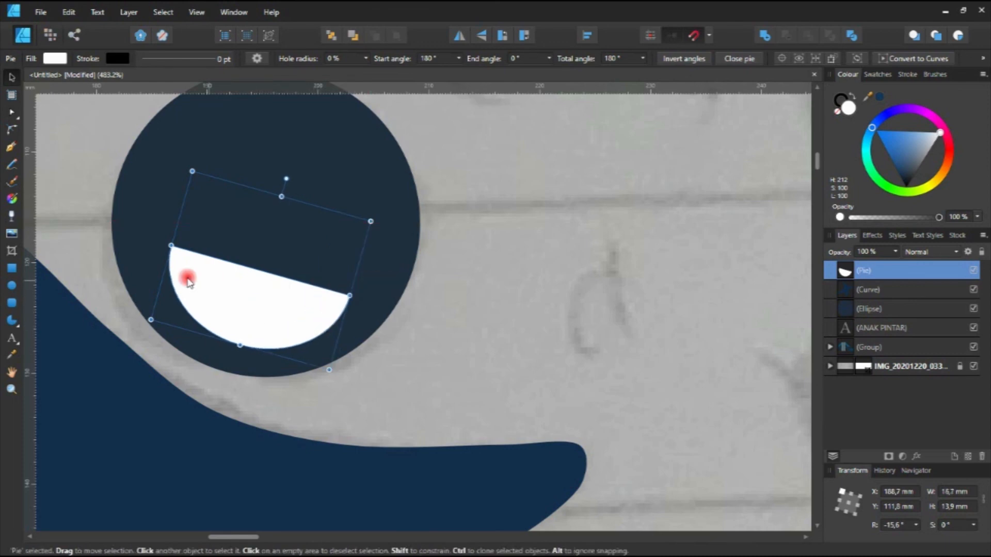
left_click_drag(176, 254, 154, 241)
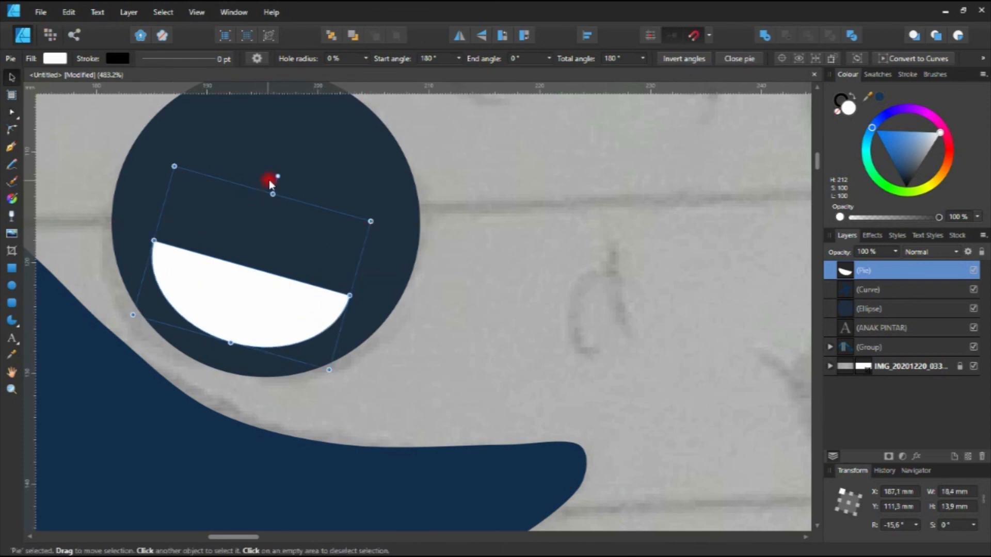
left_click_drag(278, 179, 289, 168)
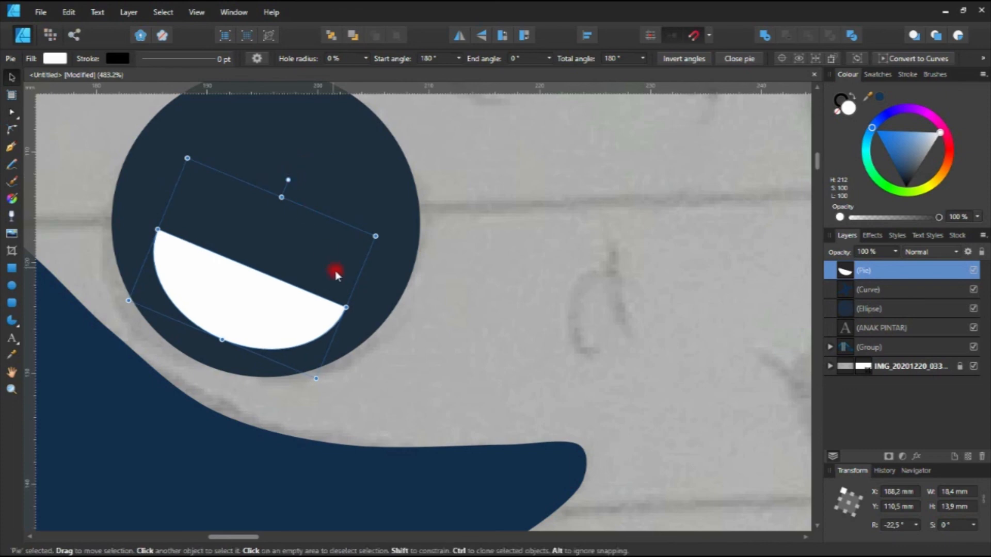
Fine-tune the white mouth's size and position inside the head circle and deselect it
scroll(332, 267, "down", 2)
left_click(426, 318)
scroll(336, 303, "down", 2)
left_click(320, 278)
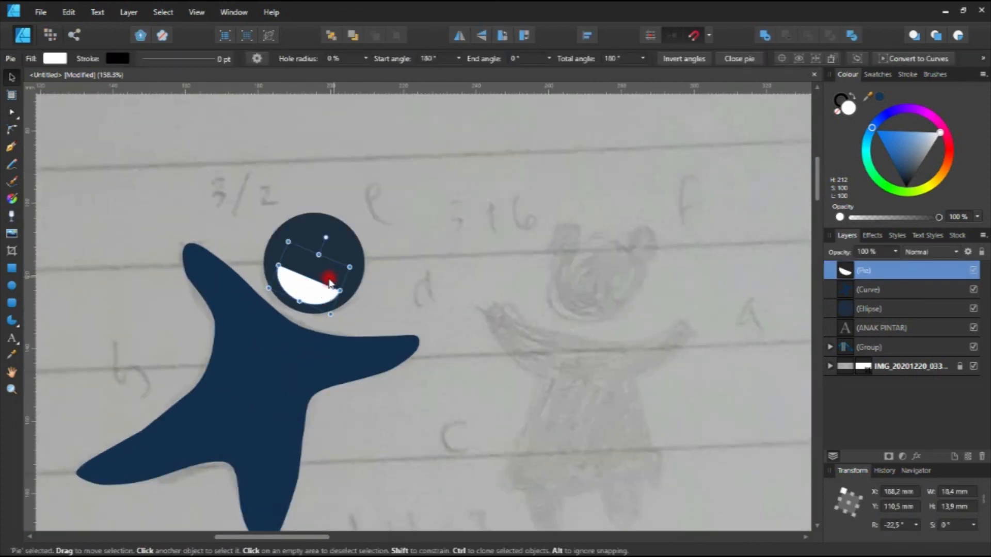
scroll(354, 291, "up", 2)
left_click_drag(385, 255, 359, 262)
left_click_drag(280, 313, 290, 311)
scroll(405, 330, "down", 3)
left_click(424, 336)
scroll(424, 336, "down", 2)
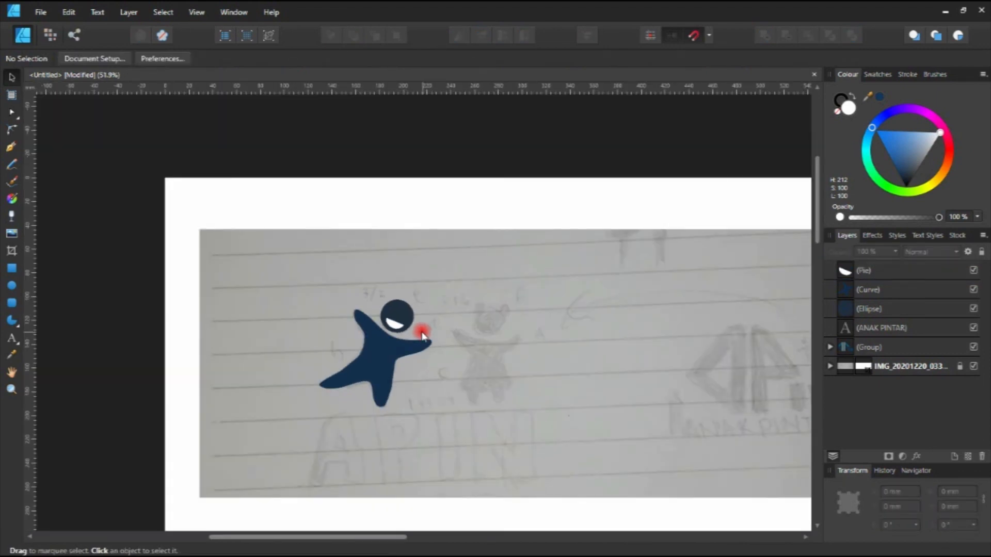
Examine the traced child figure and the sketched APIN lettering below it at several magnifications
scroll(333, 315, "up", 2)
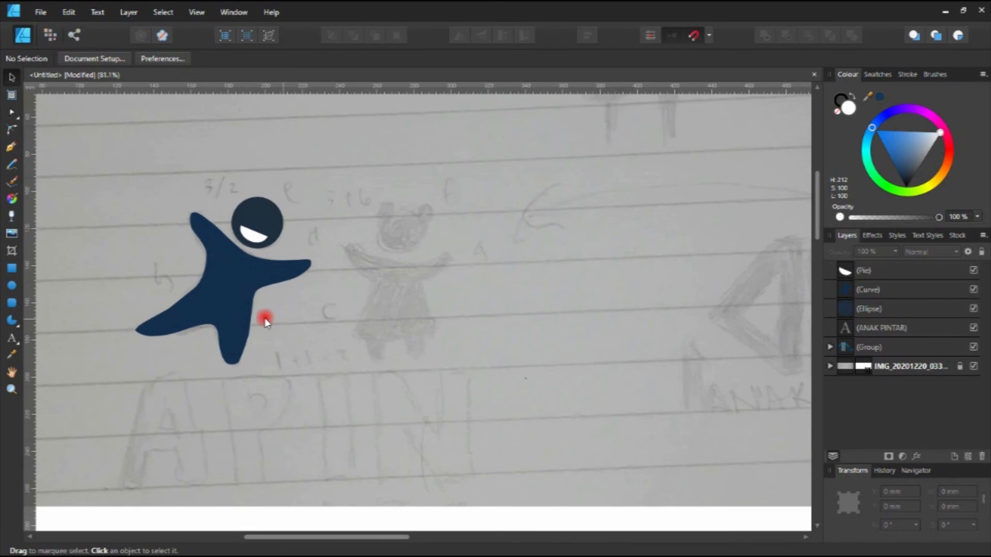
scroll(206, 307, "up", 1)
scroll(210, 309, "down", 3)
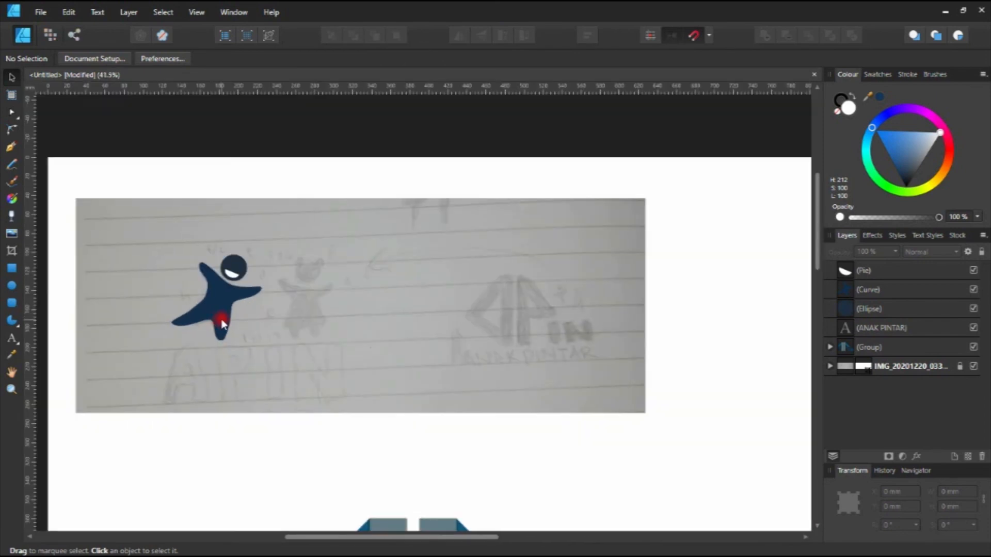
scroll(222, 324, "up", 3)
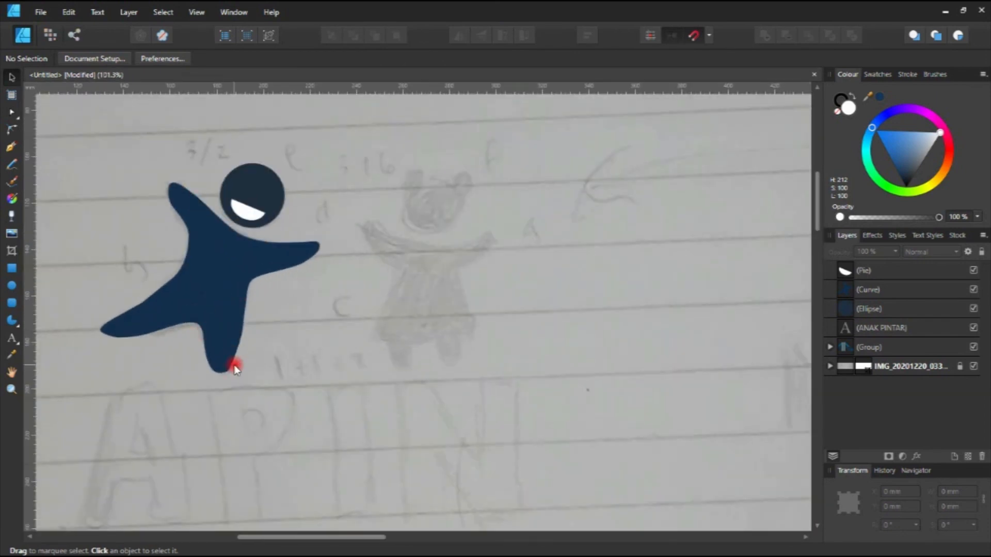
scroll(254, 372, "down", 3)
scroll(267, 382, "up", 2)
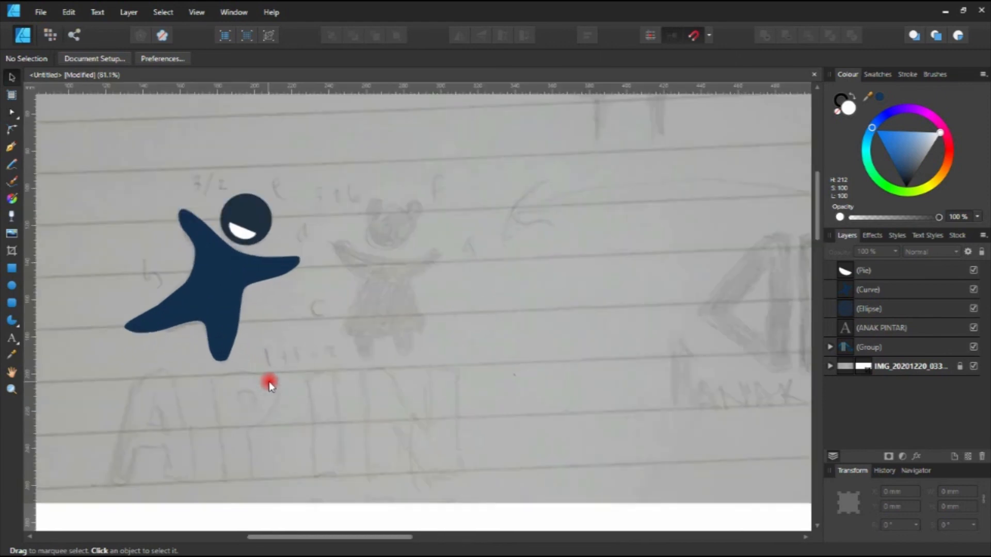
scroll(388, 305, "down", 3)
scroll(269, 265, "left", 2)
scroll(351, 310, "up", 2)
scroll(343, 320, "right", 2)
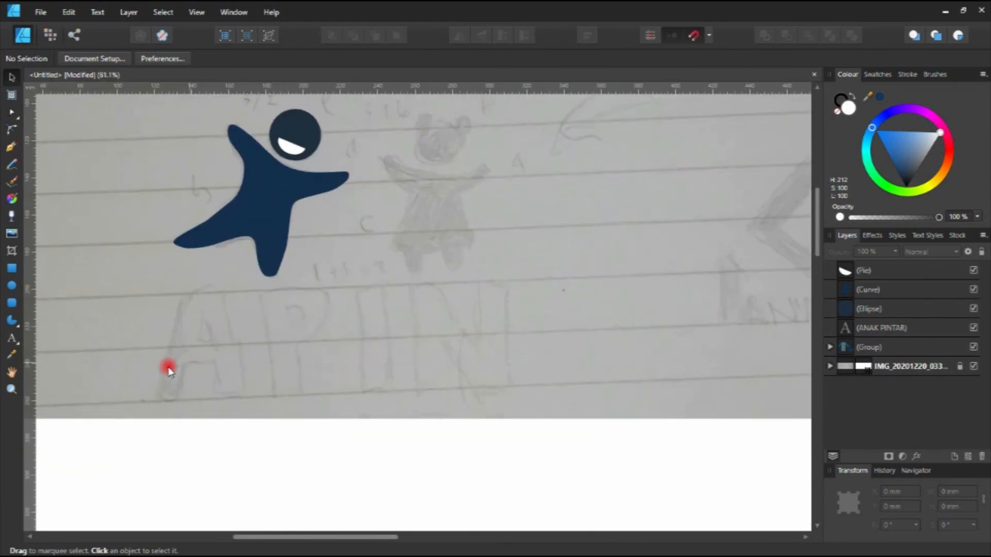
left_click(12, 338)
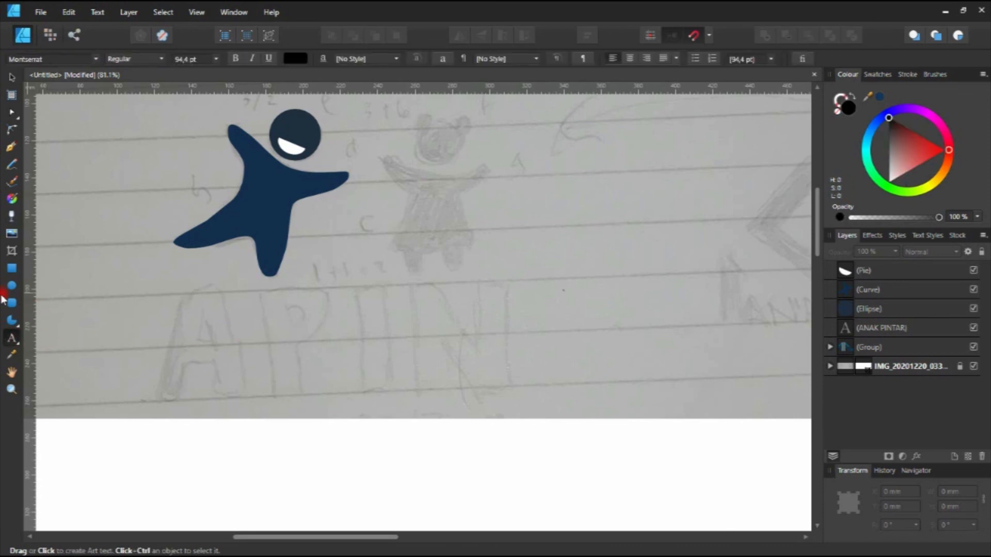
left_click(31, 60)
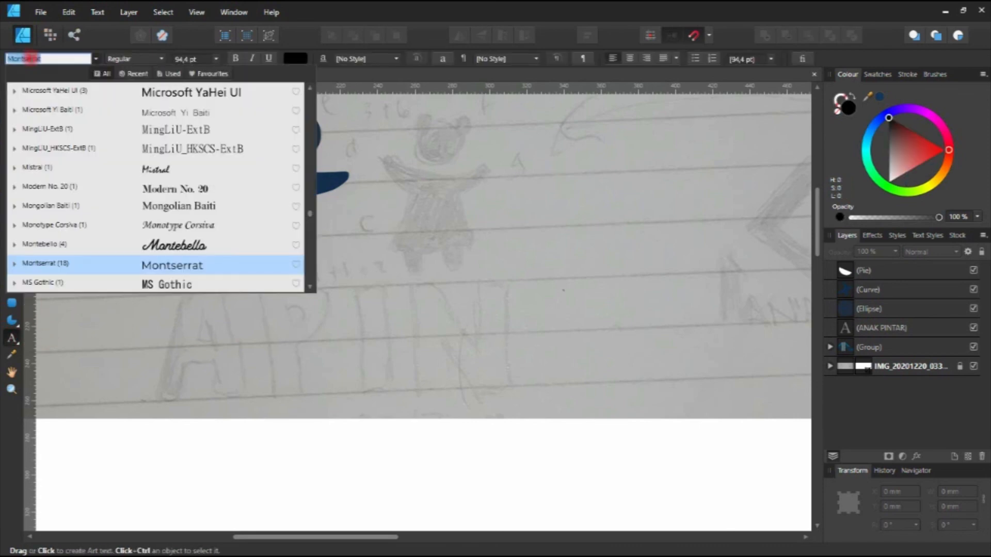
scroll(56, 196, "down", 8)
scroll(62, 213, "down", 3)
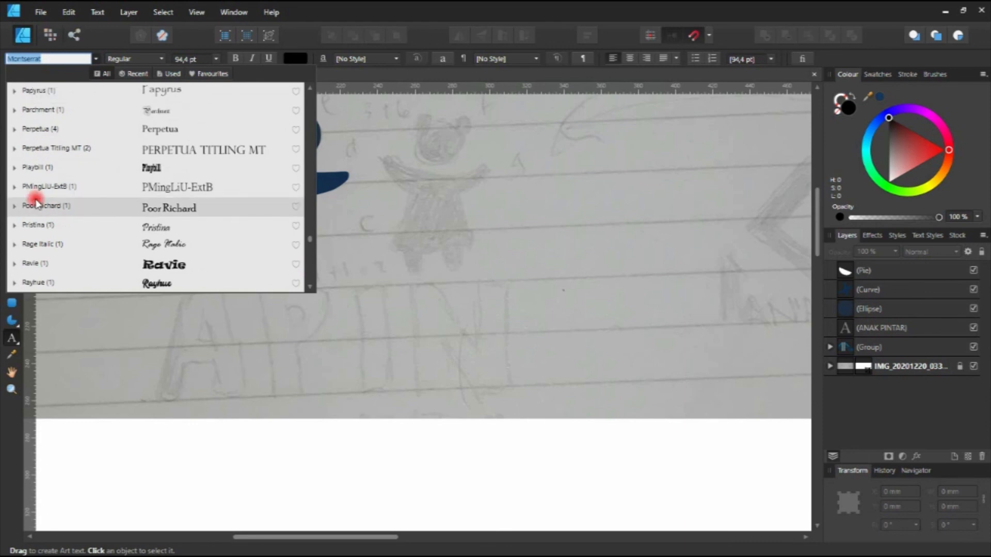
left_click(124, 484)
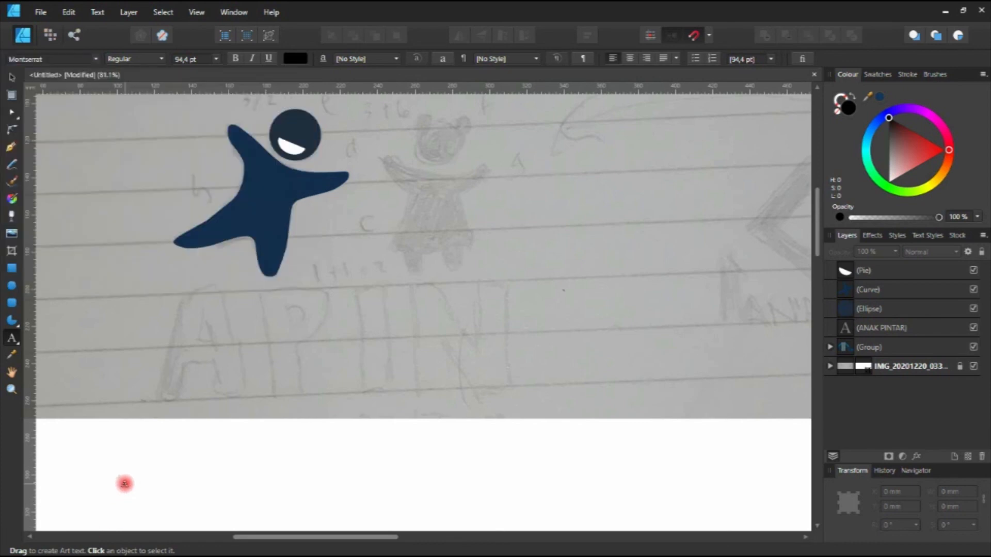
left_click(12, 78)
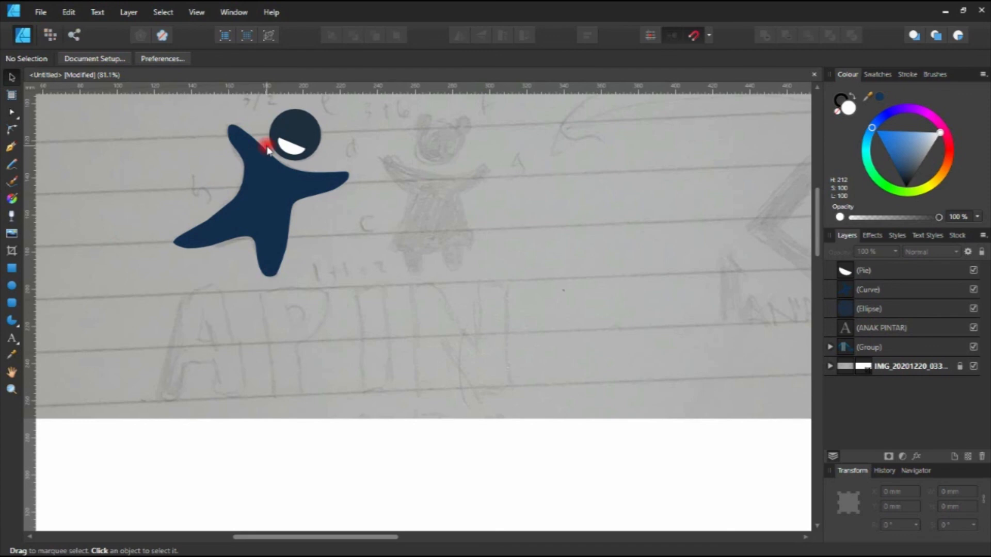
Group the APIN logo with its ANAK PINTAR text, shift it toward the page's left edge and scale it to about 330.2 × 226.5 mm
scroll(175, 199, "down", 5)
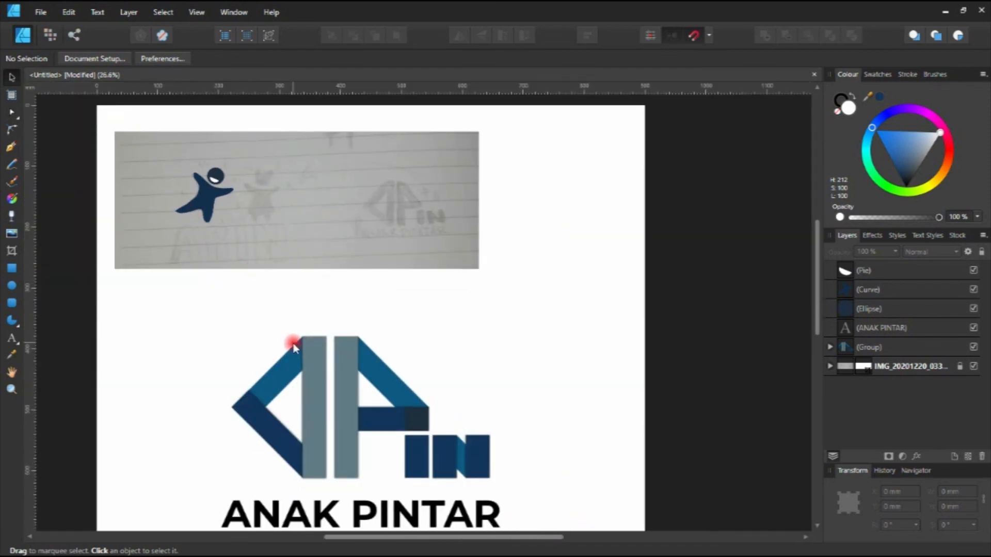
left_click_drag(287, 343, 239, 280)
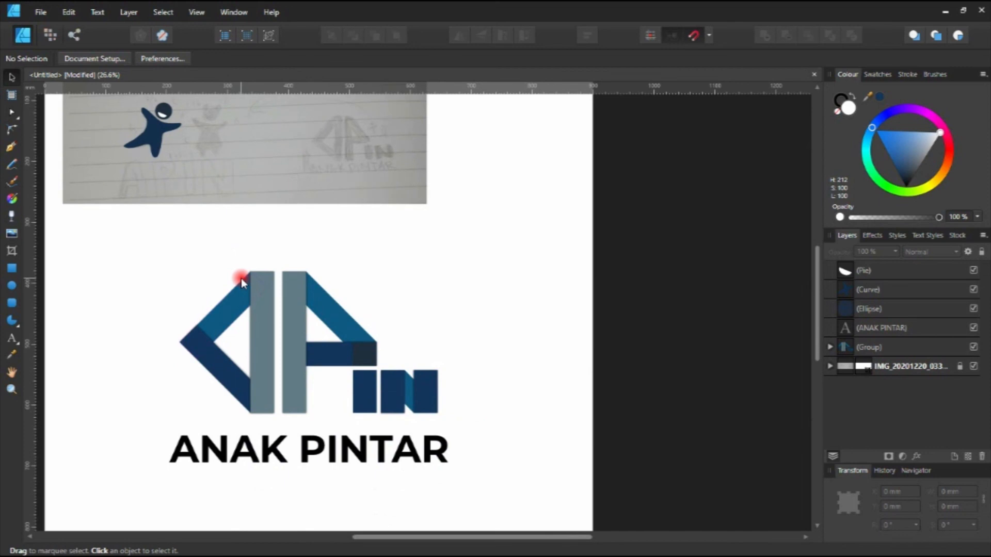
scroll(240, 277, "down", 4)
left_click_drag(408, 408, 150, 279)
left_click_drag(284, 344, 231, 340)
key("ctrl+g")
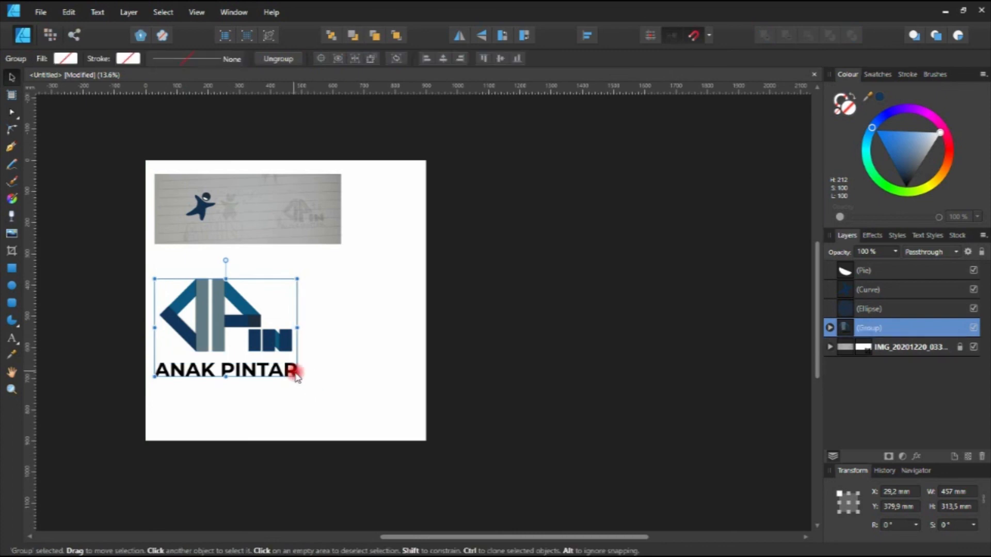
left_click_drag(298, 377, 257, 349)
scroll(217, 314, "up", 2, "ctrl")
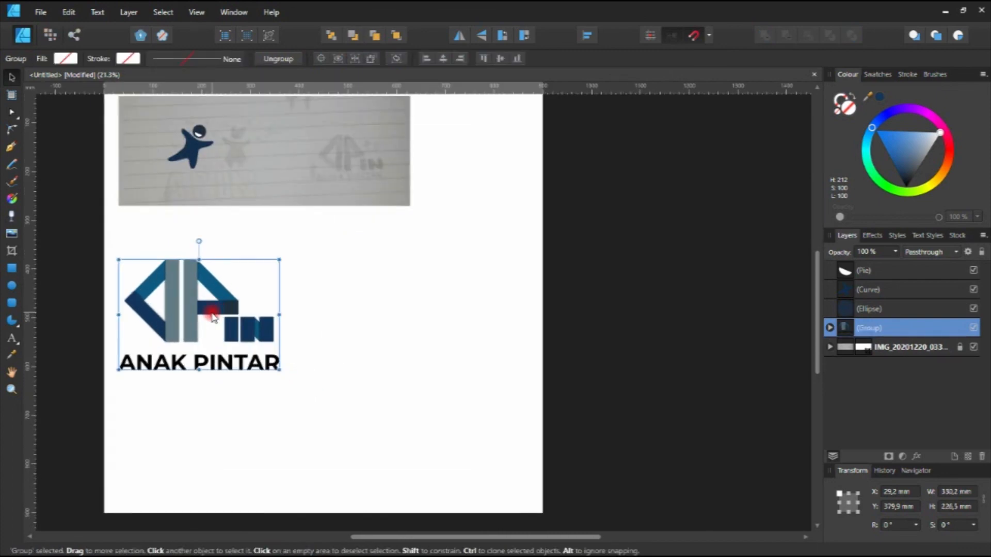
Duplicate the grouped logo into a two-by-two arrangement below the sketch photo
mouse_move(198, 315)
left_mouse_down()
mouse_move(404, 309)
mouse_move(395, 450)
mouse_move(186, 450)
left_mouse_up()
left_click(441, 377)
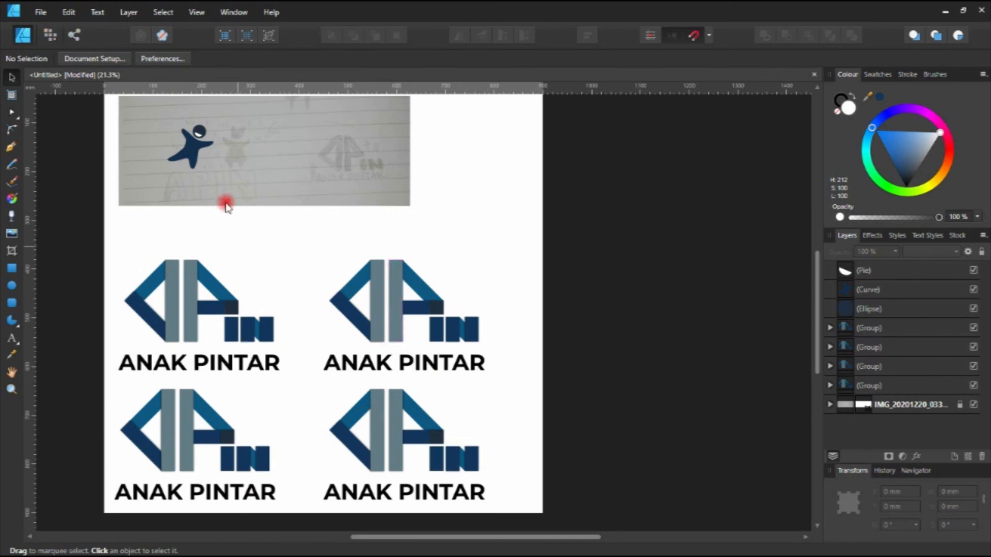
Delete the two right-hand copies of the logo group and clear the selection
left_click(405, 345)
left_click(204, 303)
left_click(195, 405)
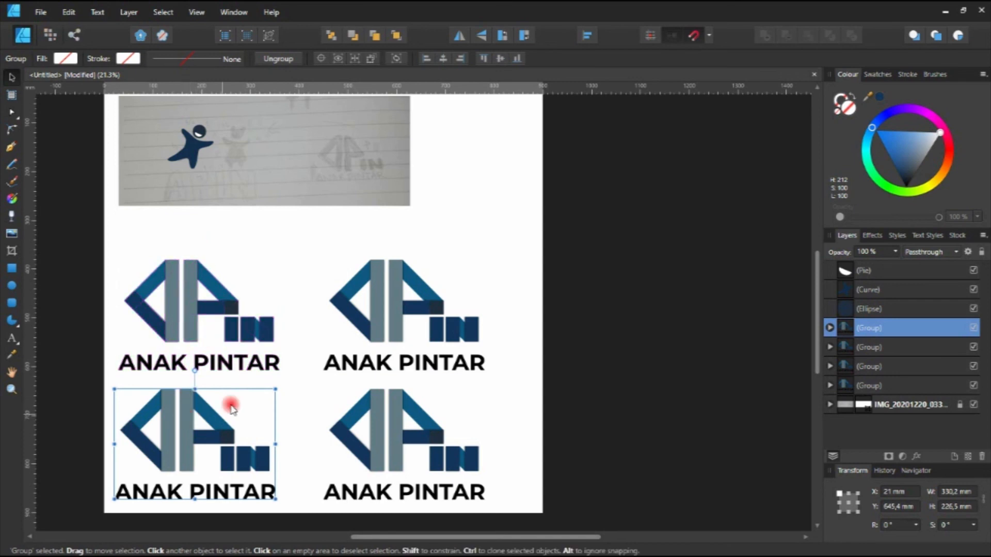
left_click(464, 435)
left_click(441, 445)
key("Delete")
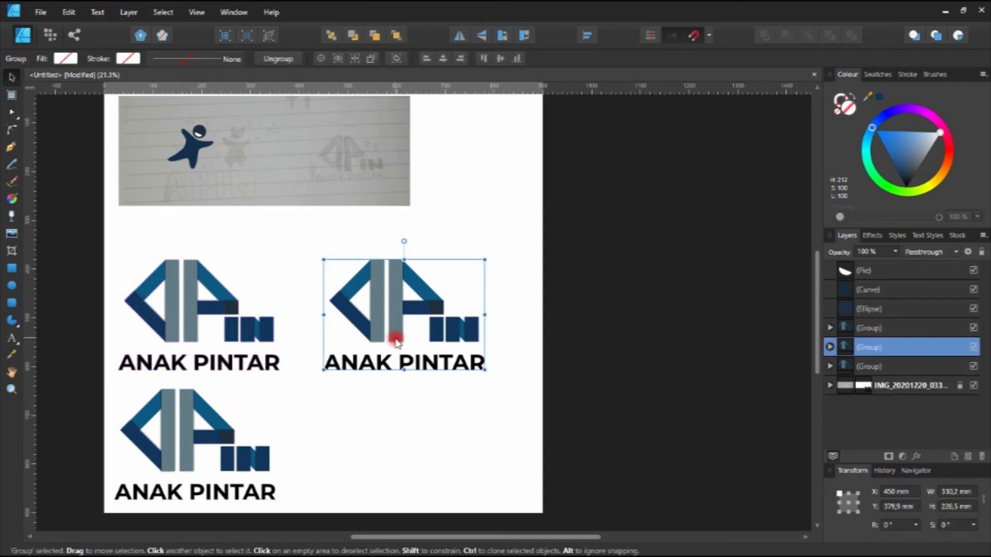
key("Delete")
left_click(199, 162)
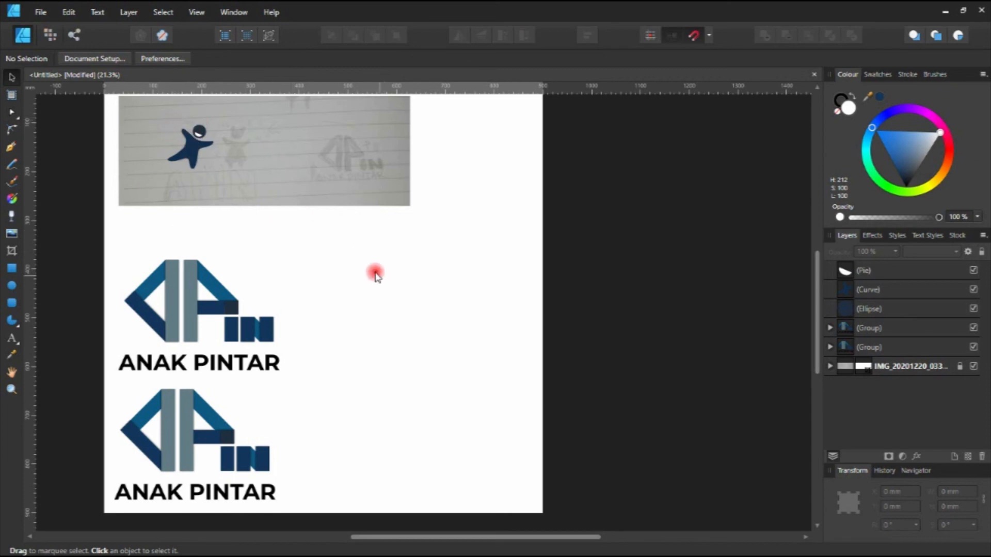
left_click_drag(386, 252, 462, 330)
scroll(215, 312, "up", 6)
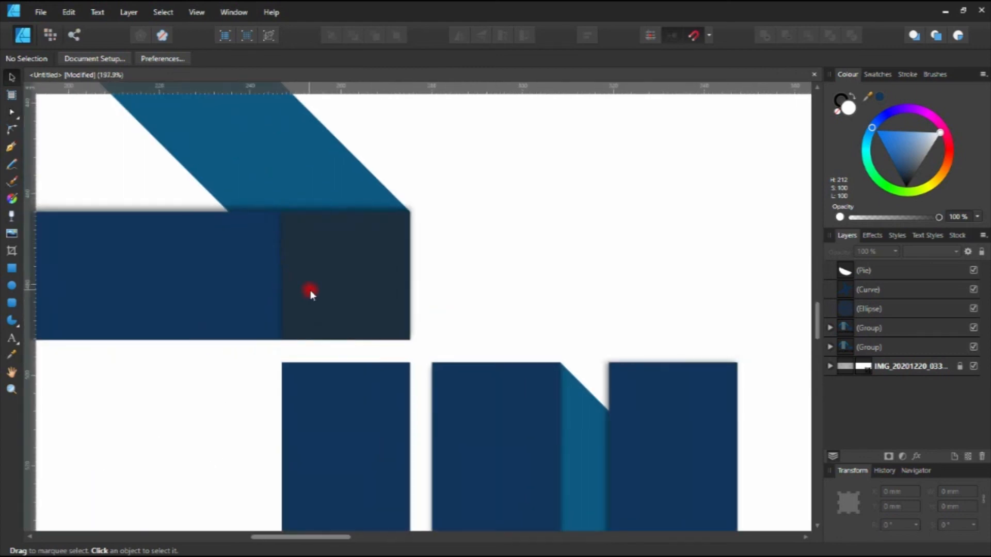
left_click(306, 291)
scroll(306, 291, "down", 5)
left_click(432, 243)
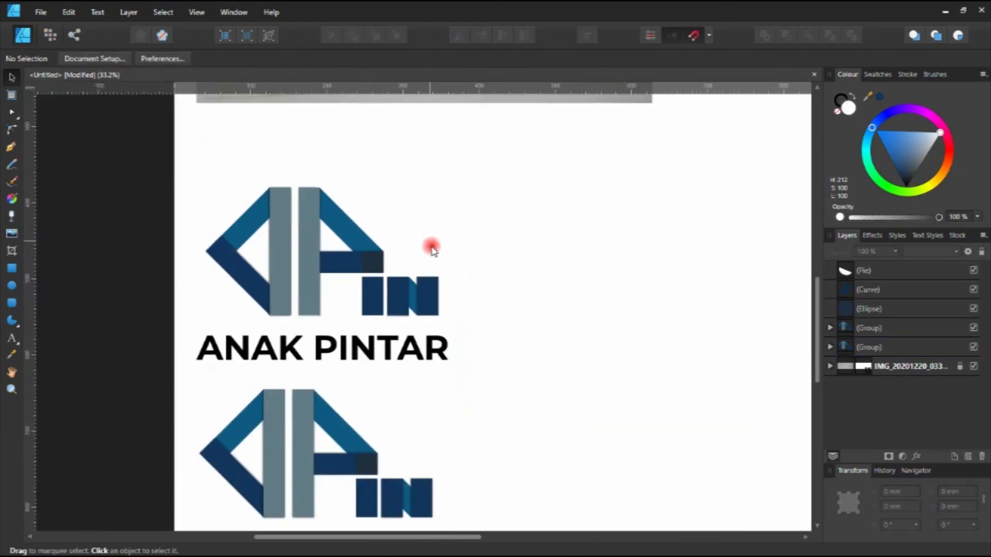
Delete the lower copy of the logo group, keeping only the upper one
scroll(508, 300, "down", 2)
left_click(363, 351)
left_click(389, 360)
left_click(358, 331)
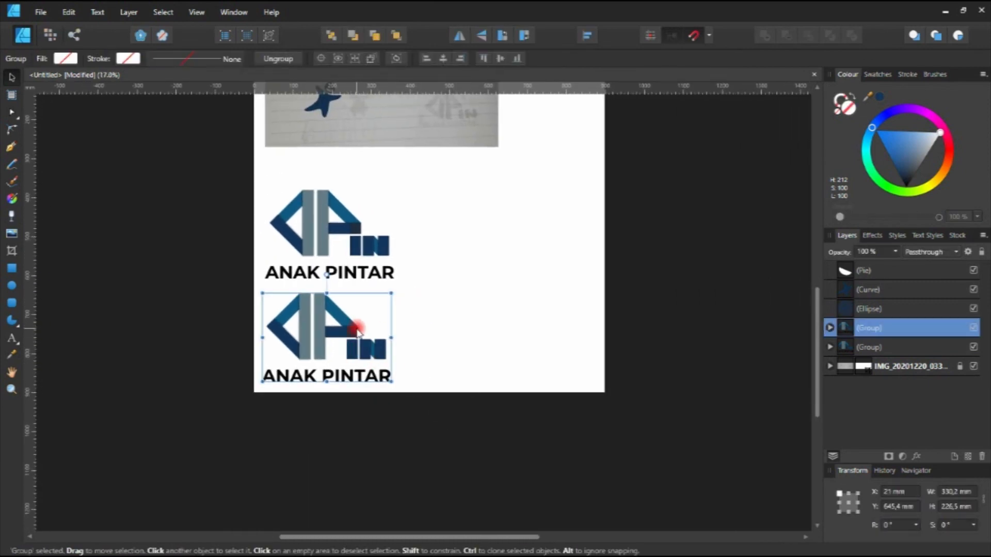
key("Delete")
Move the remaining logo group to the middle of the space below the sketch, at about X 267.4 mm, Y 450 mm, and deselect it
left_click_drag(366, 315, 348, 407)
left_click_drag(341, 346, 435, 375)
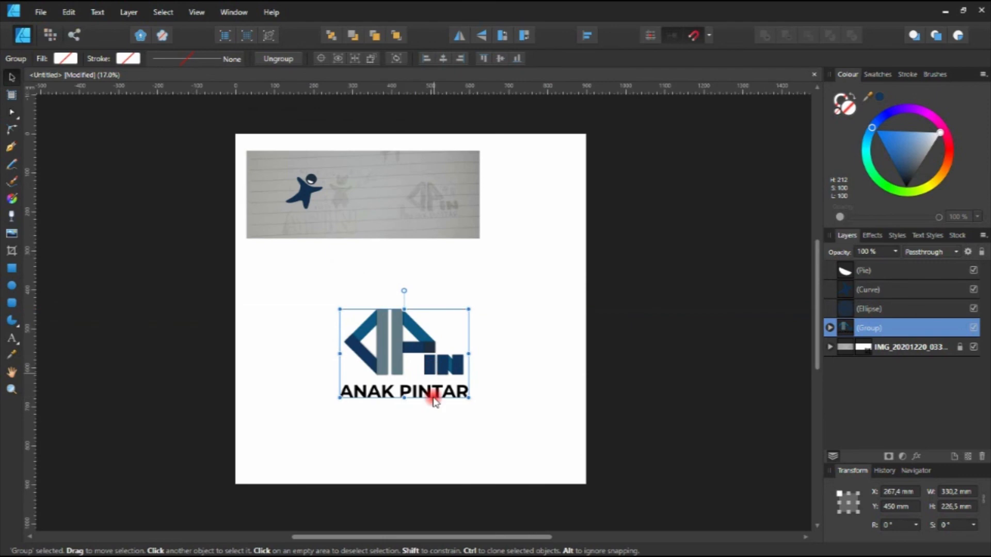
left_click(434, 378)
scroll(428, 361, "up", 3)
left_click(420, 352)
left_click(643, 318)
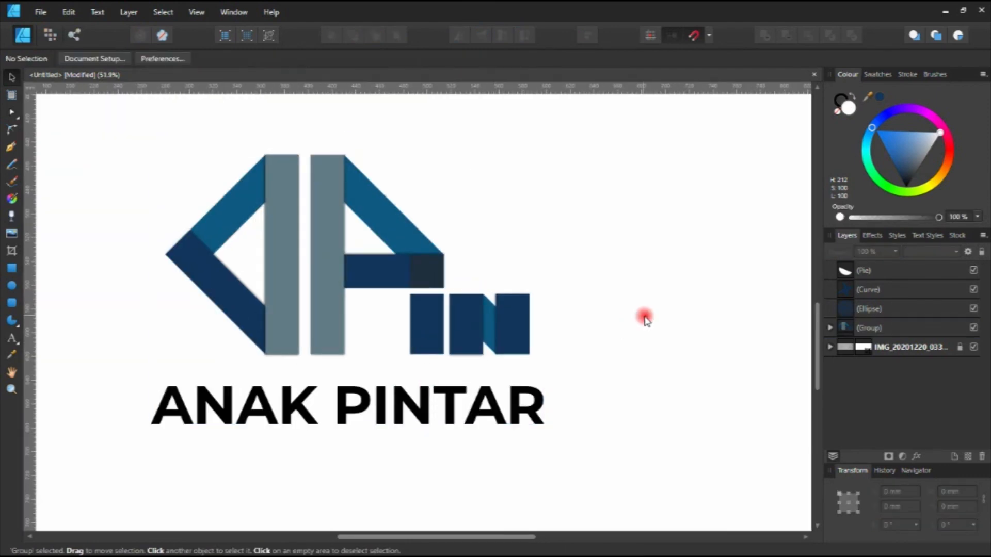
Set up a PNG export of the selected logo group with the area set to Selection without background
left_click(526, 304)
scroll(526, 303, "down", 3)
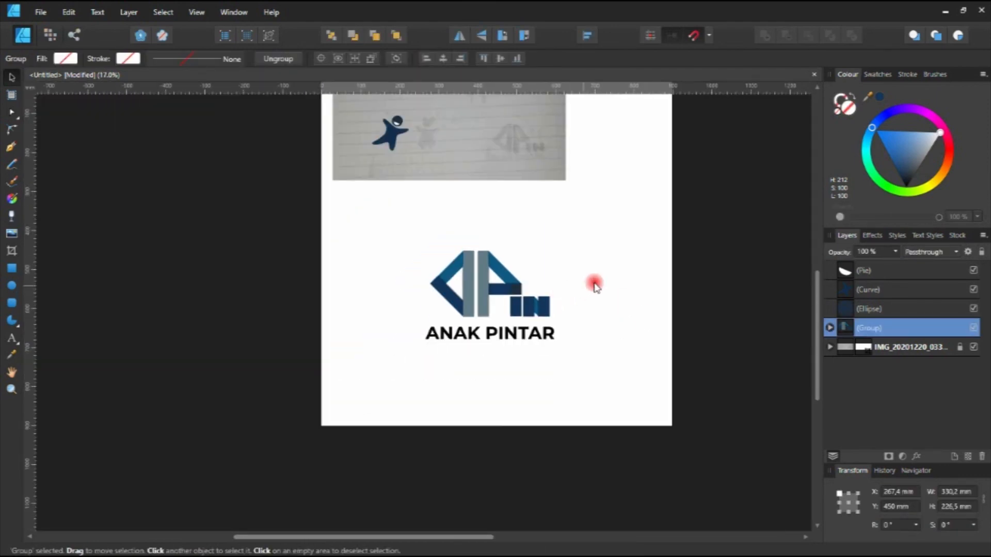
left_click(560, 301)
left_click(525, 305)
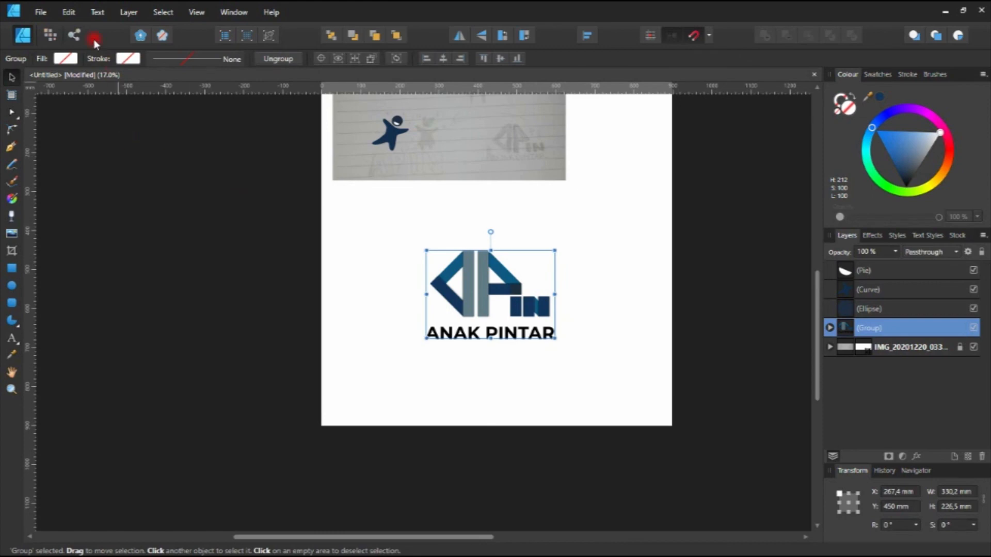
left_click(45, 10)
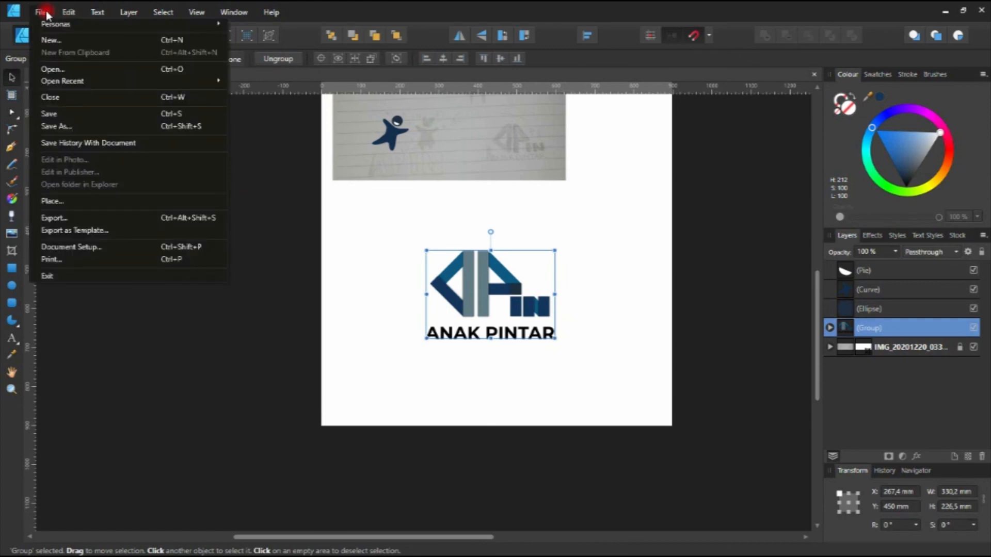
left_click(61, 218)
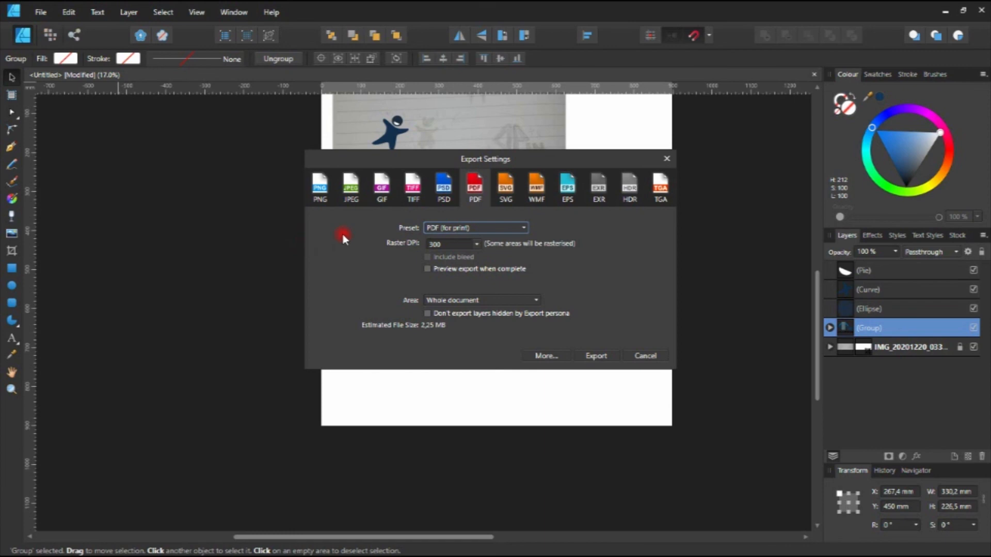
left_click(322, 185)
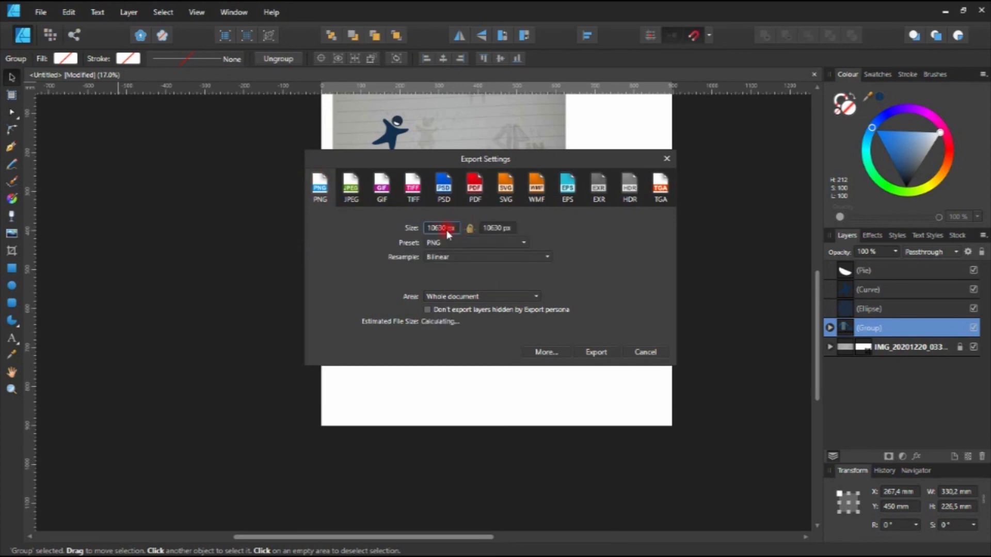
left_click(447, 248)
left_click(448, 273)
left_click(504, 297)
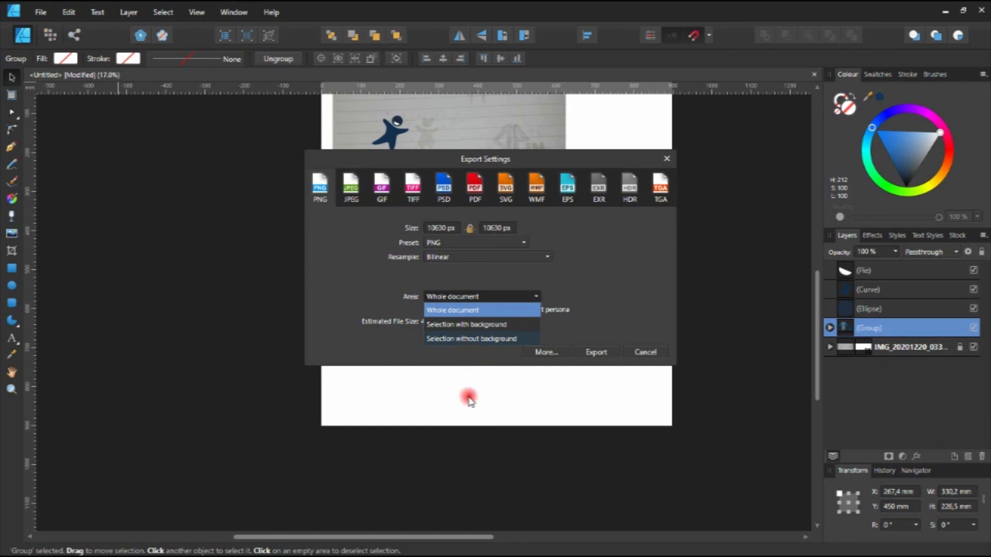
left_click(491, 340)
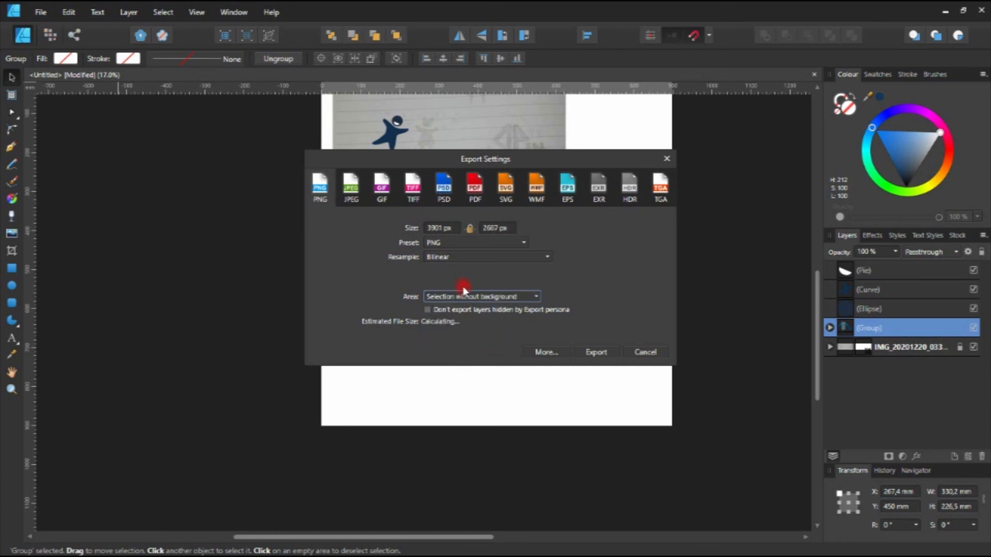
Proceed with the export into the Gambar folder and delete its existing Tanpa judul image and .tmp.drivedownload folder
left_click(597, 353)
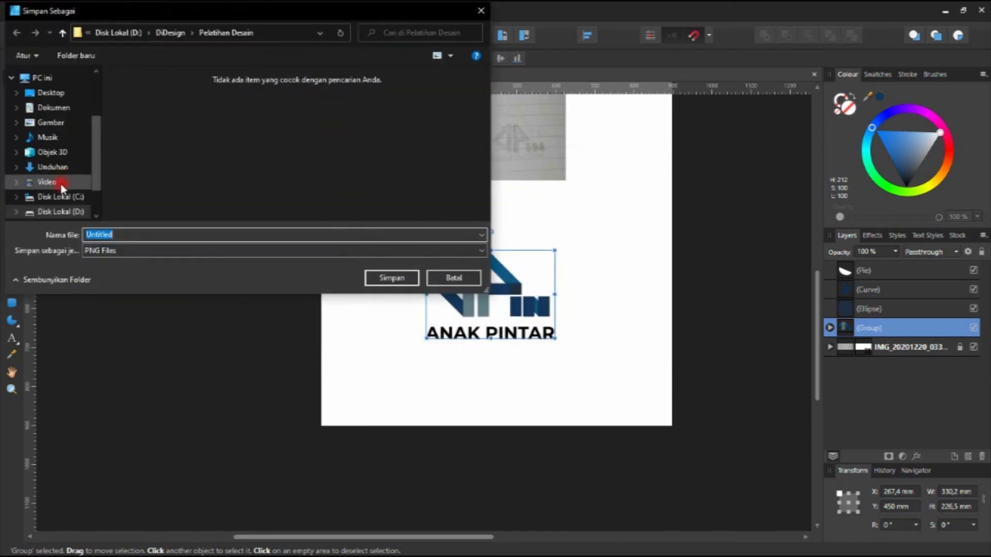
left_click(45, 124)
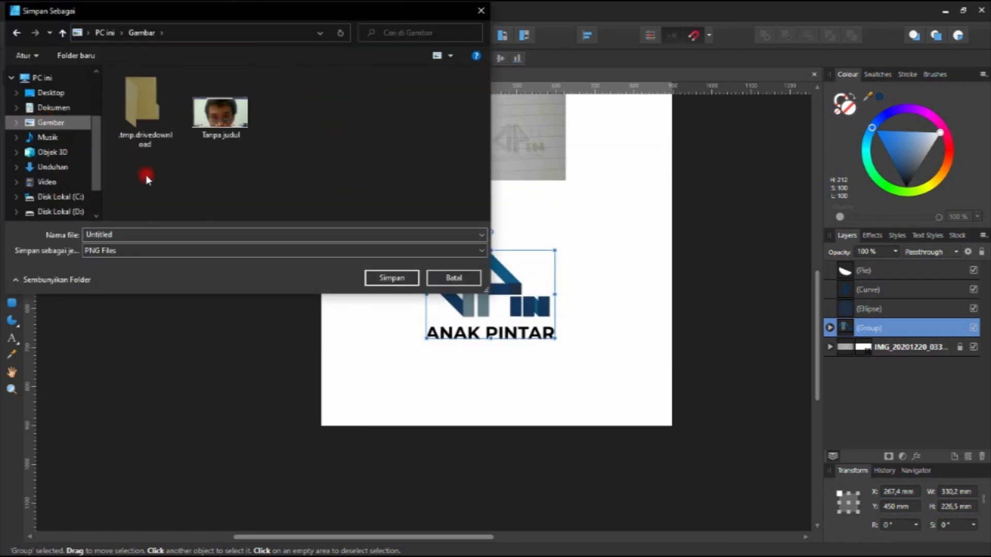
left_click(219, 136)
key("Delete")
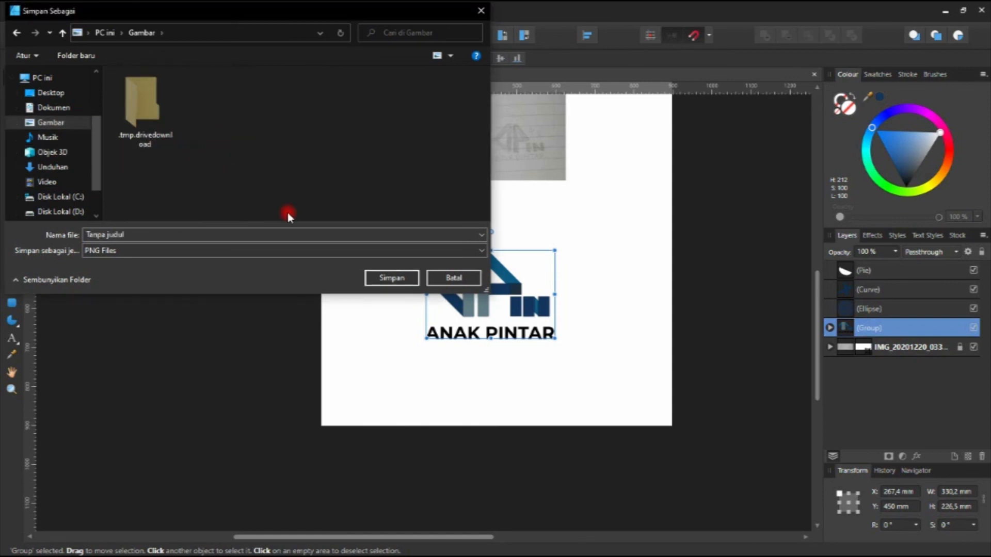
left_click(156, 135)
key("Delete")
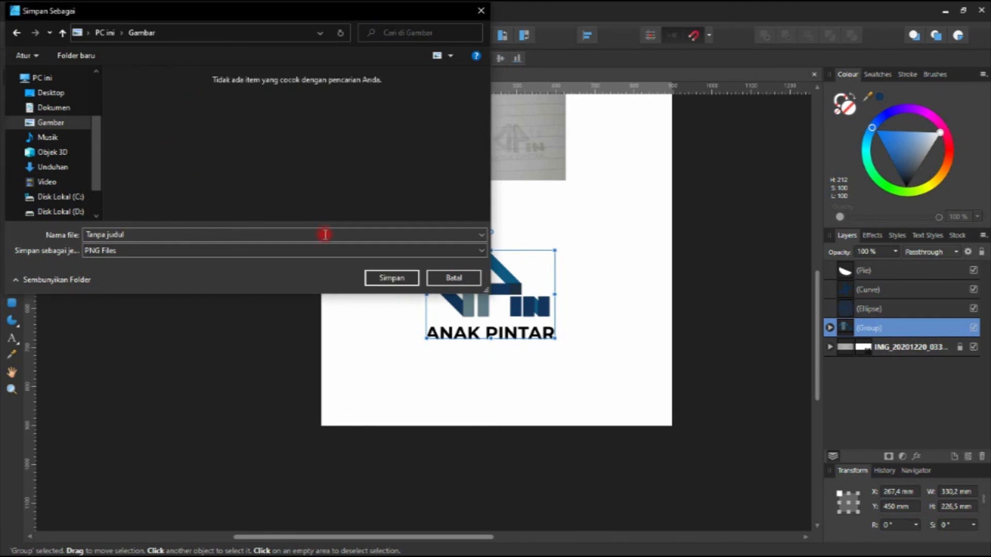
Save the exported PNG as Logo Apin and deselect the logo group
left_click(134, 234)
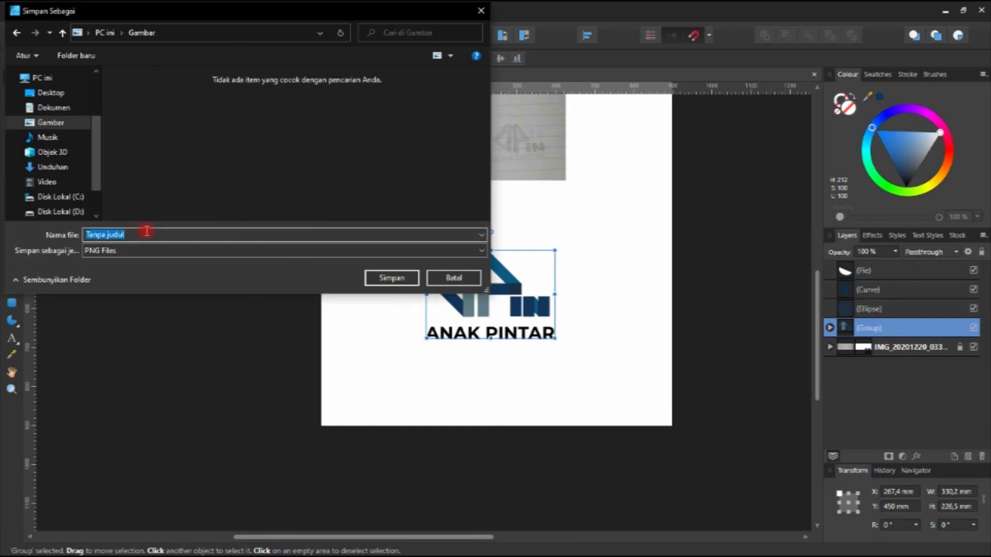
type("Logo Apin")
left_click(394, 278)
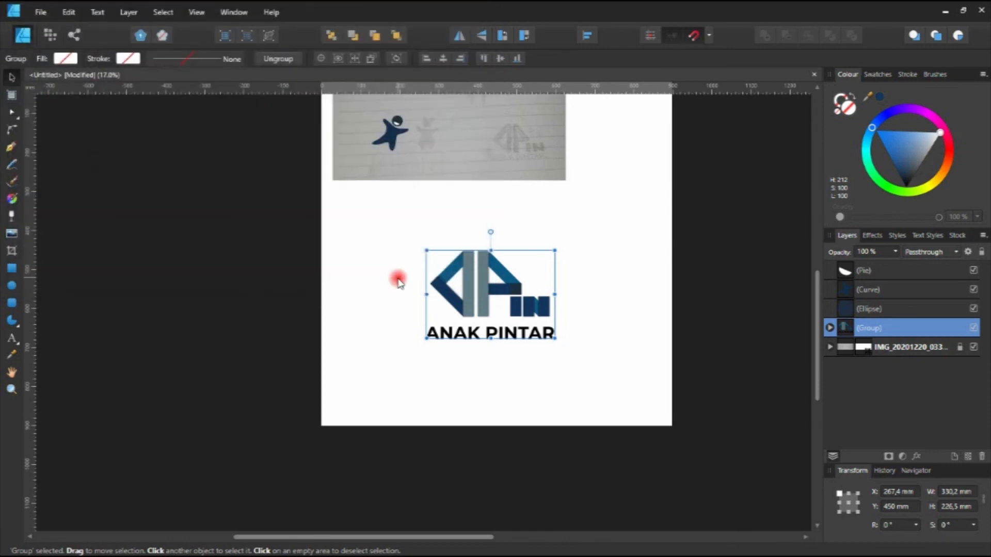
left_click(960, 415)
left_click(320, 247)
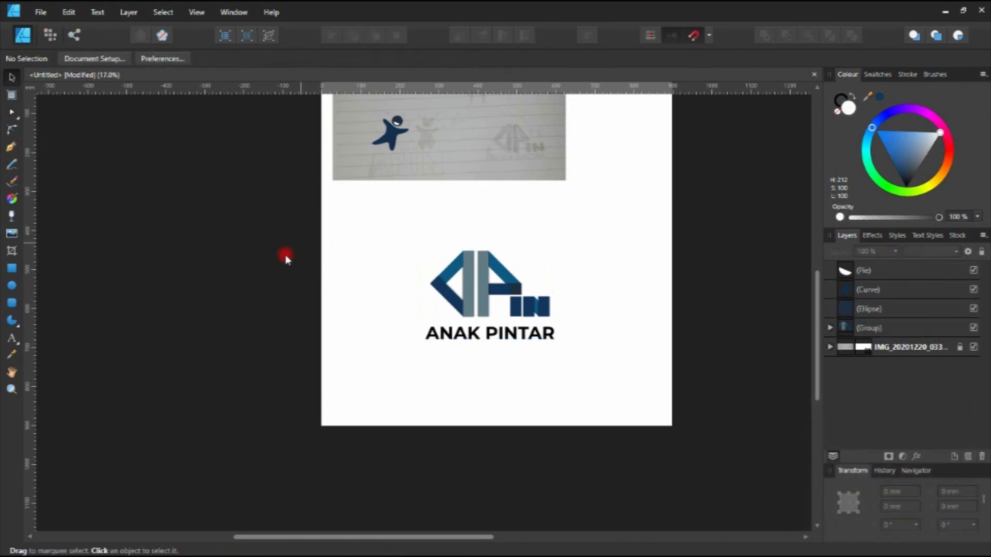